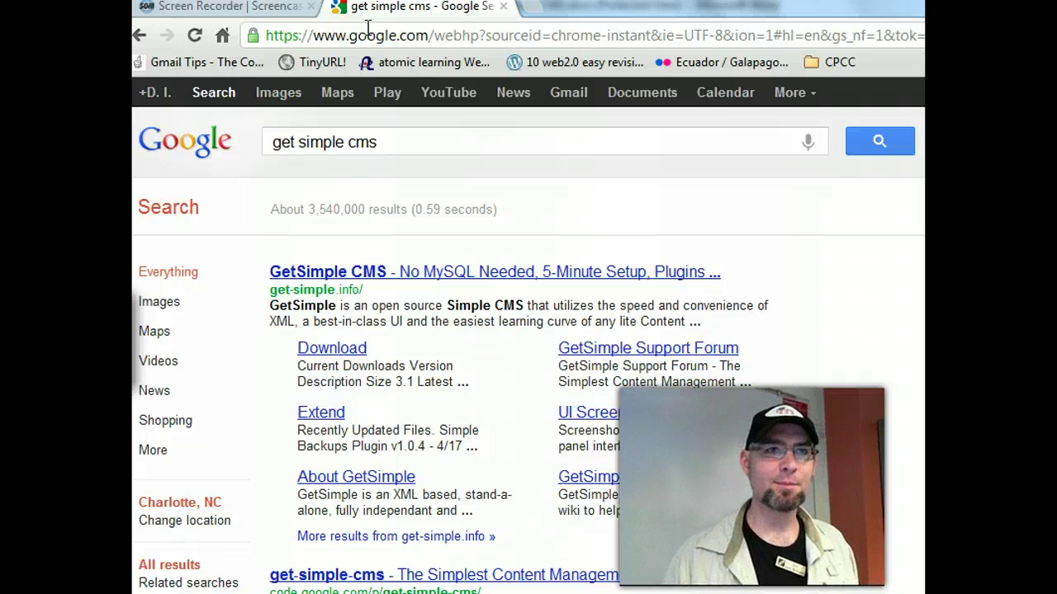
- Download the GetSimple CMS 3.1 stable release from its download page, saving GetSimple_3.1.zip to the Desktop
{"action": "left_click", "coordinate": [447, 277]}
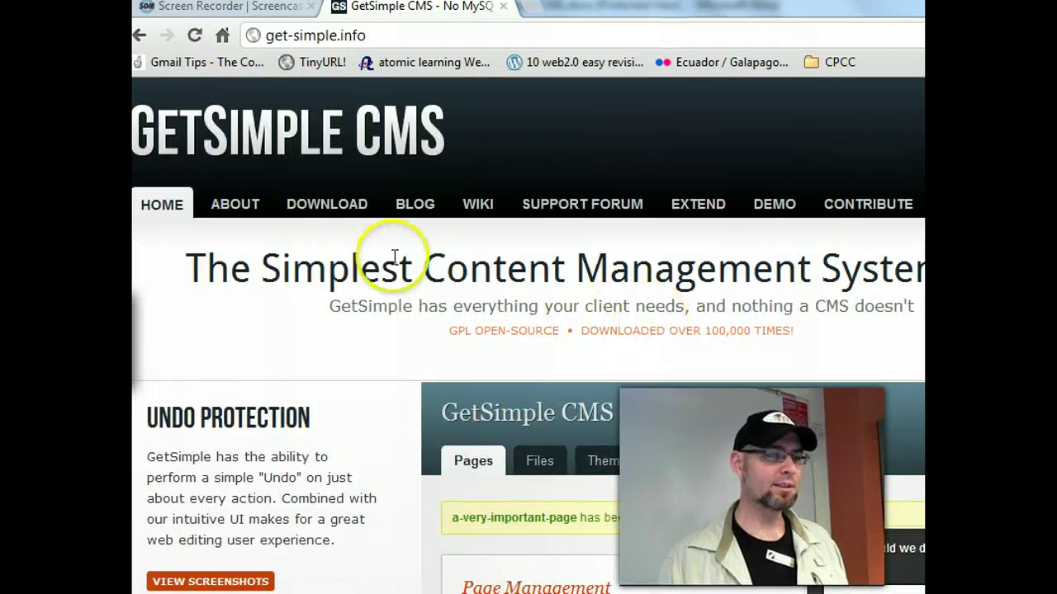
{"action": "left_click", "coordinate": [342, 212]}
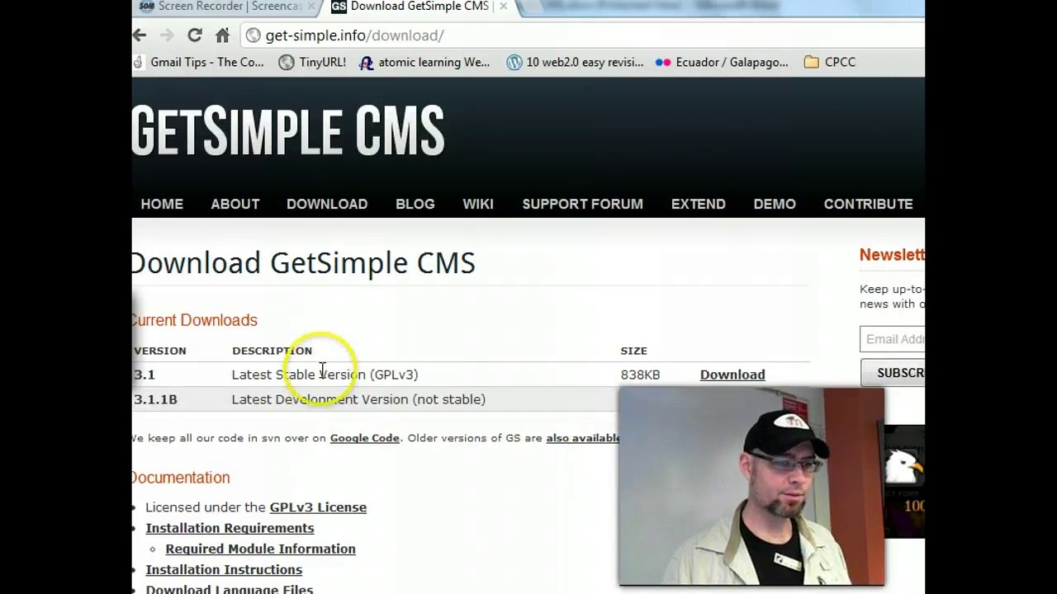
{"action": "left_click_drag", "start_coordinate": [660, 376], "coordinate": [612, 373]}
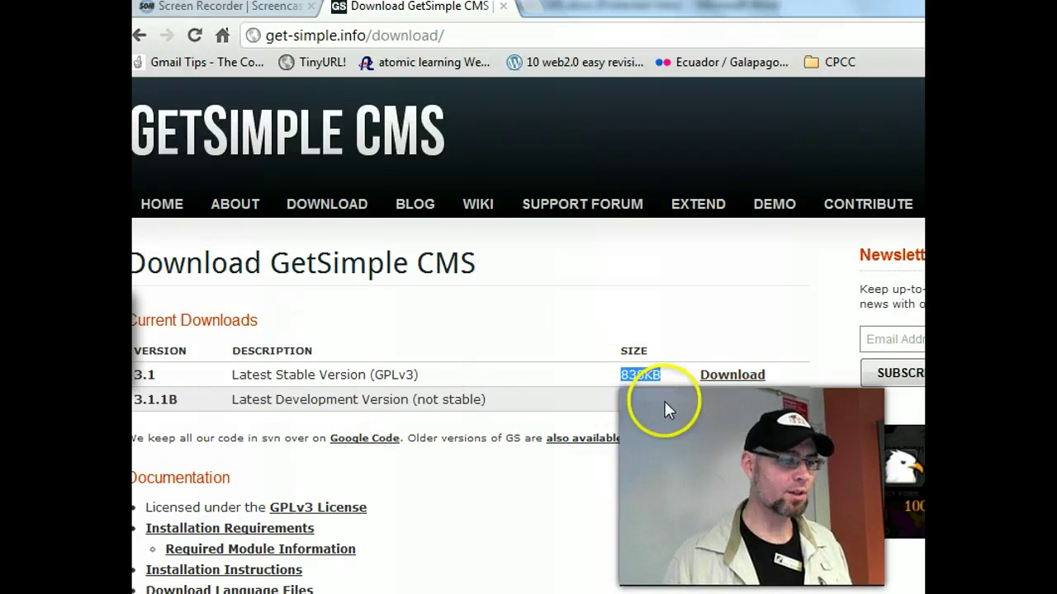
{"action": "left_click", "coordinate": [734, 375]}
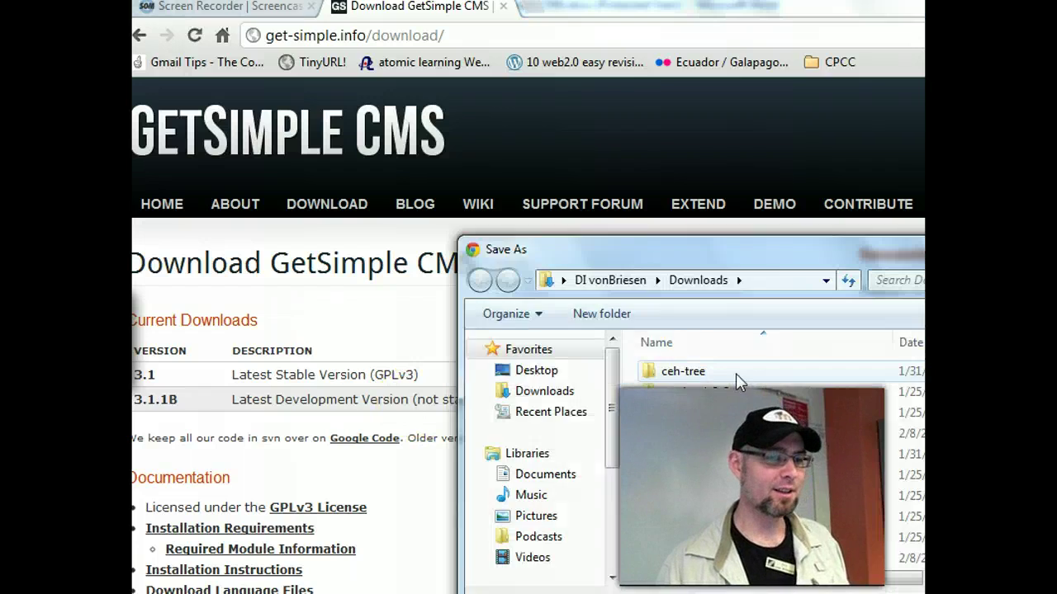
{"action": "left_click_drag", "start_coordinate": [739, 250], "coordinate": [522, 115]}
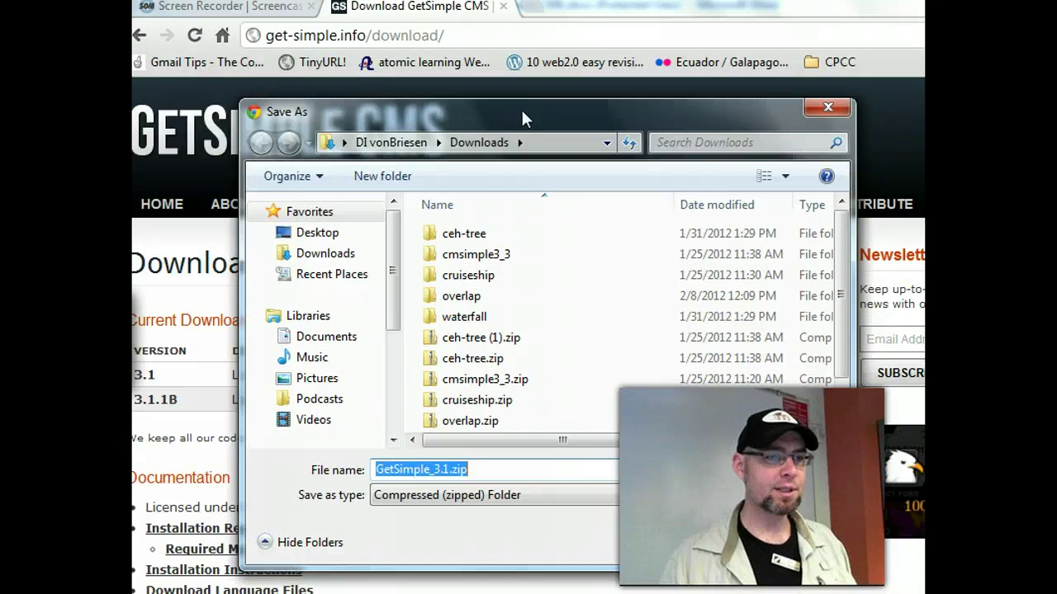
{"action": "left_click", "coordinate": [319, 233]}
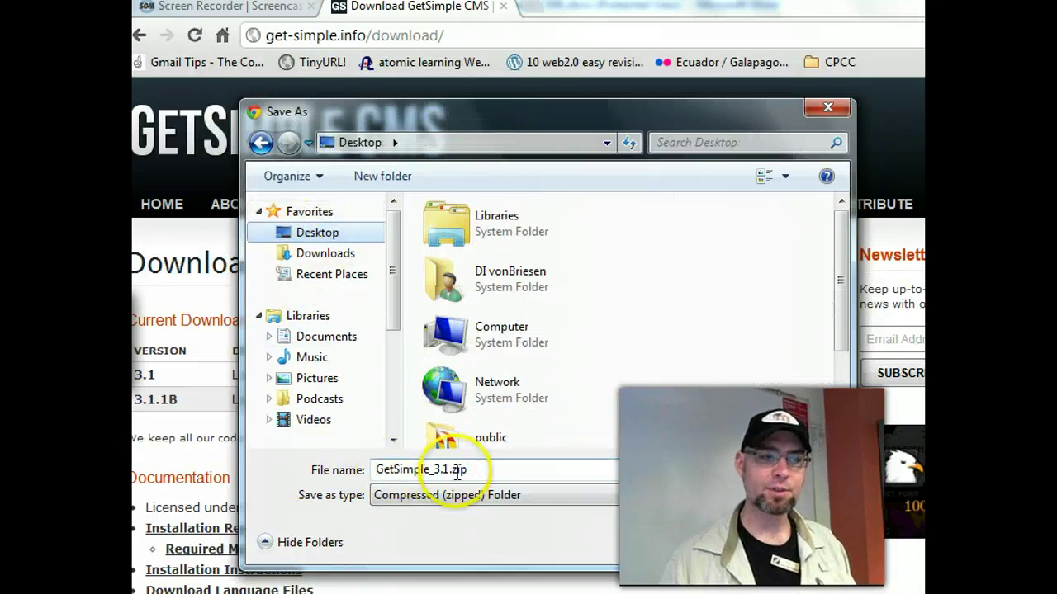
{"action": "left_click", "coordinate": [685, 542]}
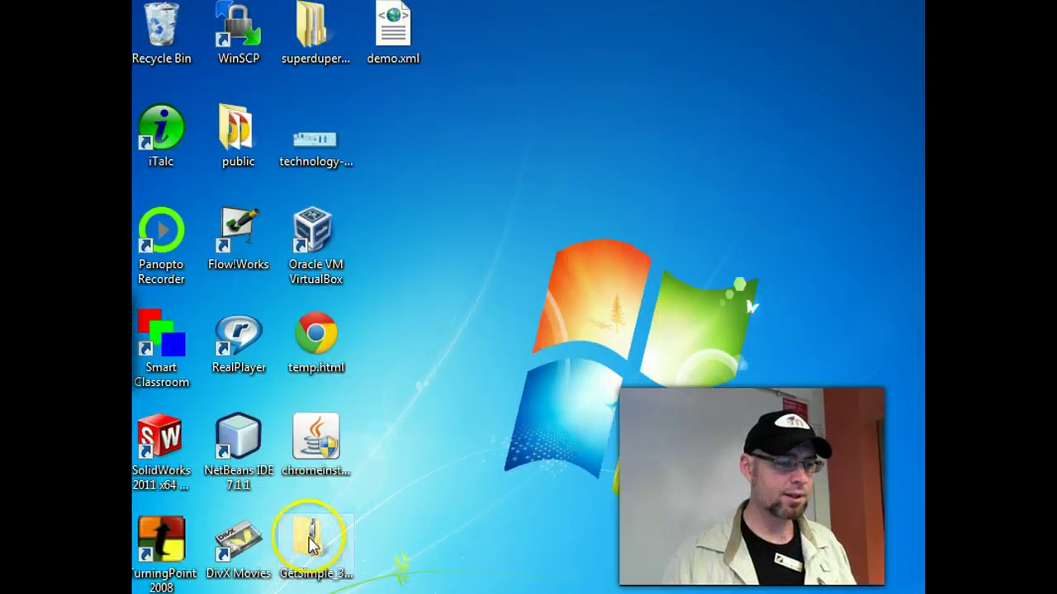
- Extract GetSimple_3.1.zip with Extract All into Desktop\GetSimple_3.1
{"action": "left_click_drag", "start_coordinate": [312, 543], "coordinate": [601, 264]}
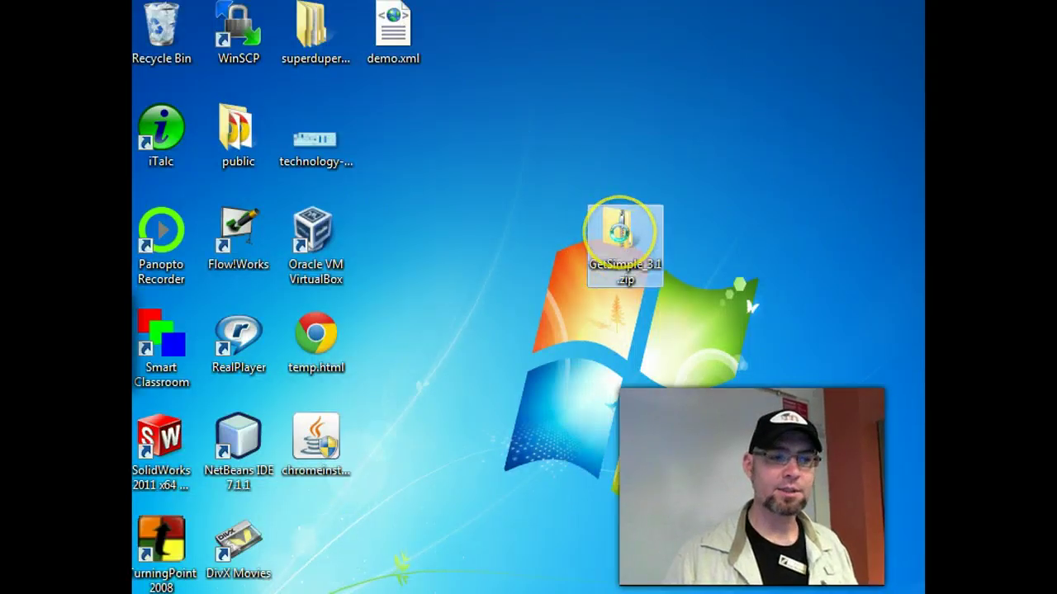
{"action": "right_click", "coordinate": [623, 239]}
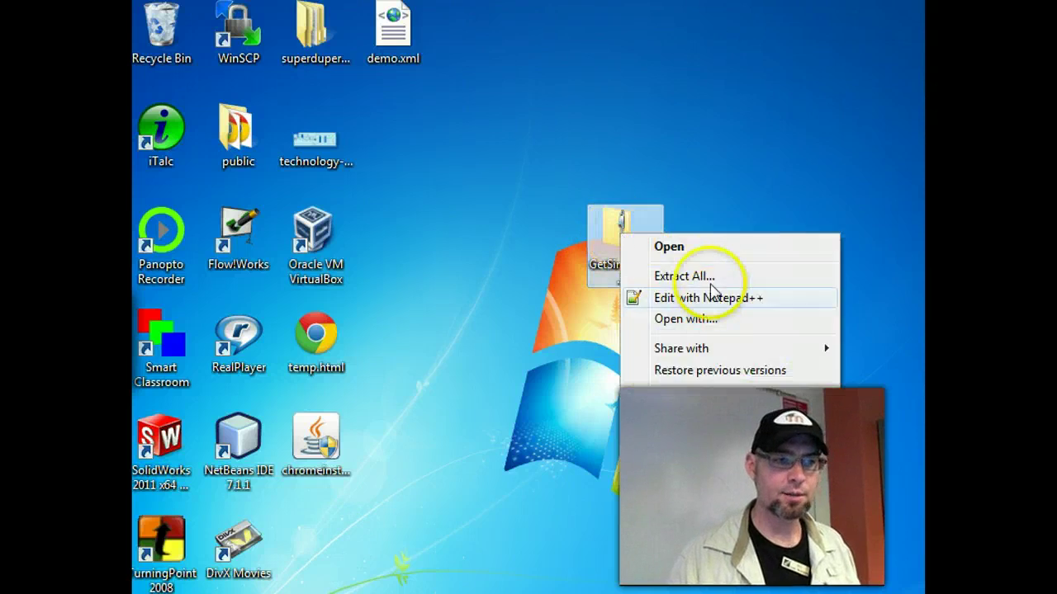
{"action": "left_click", "coordinate": [709, 276]}
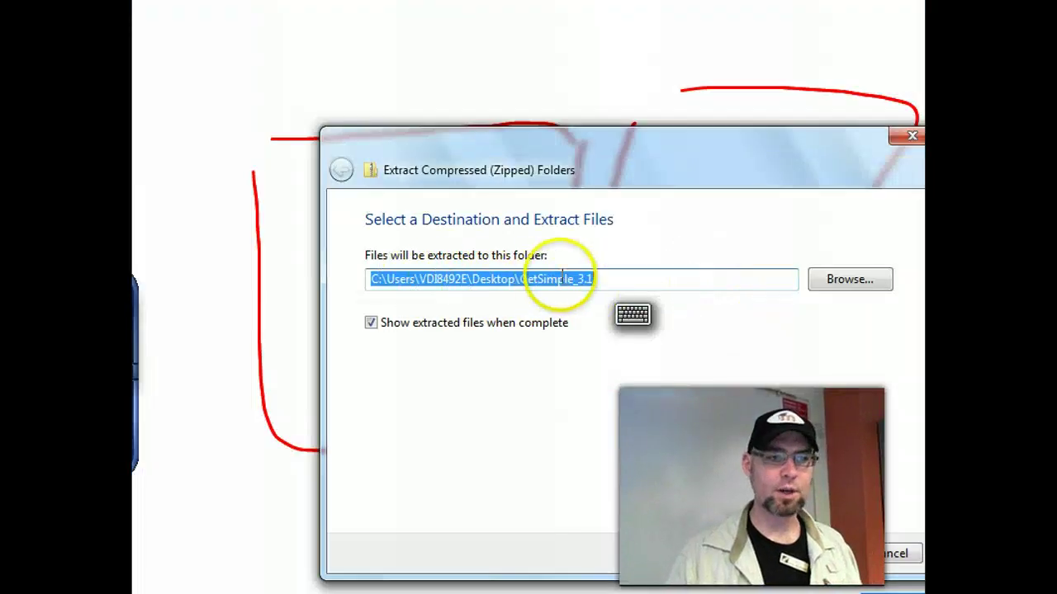
{"action": "left_click", "coordinate": [823, 558]}
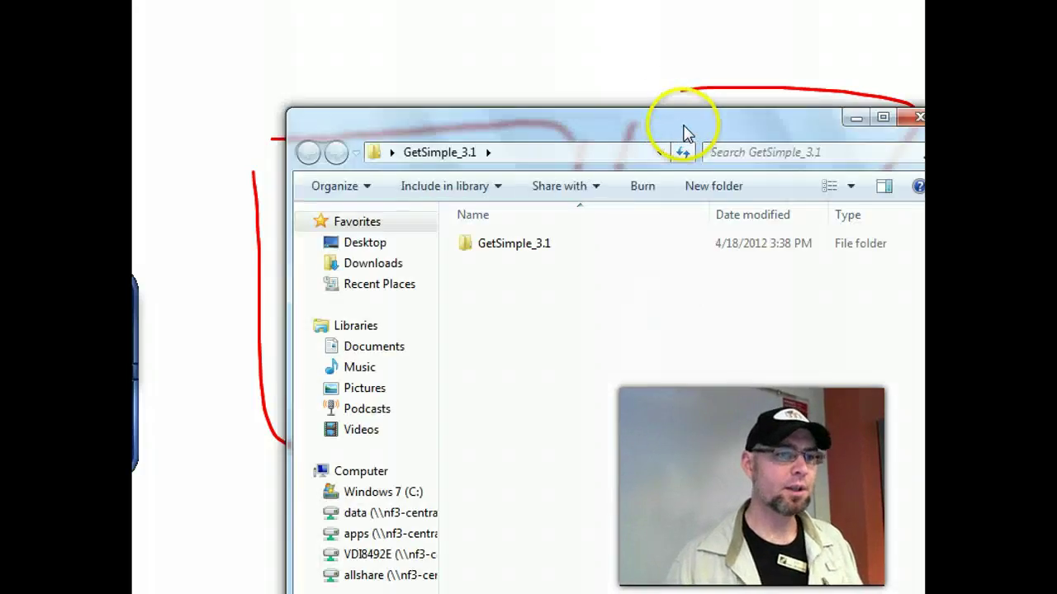
{"action": "mouse_move", "coordinate": [683, 132]}
{"action": "left_mouse_down"}
{"action": "mouse_move", "coordinate": [508, 2]}
{"action": "mouse_move", "coordinate": [594, 24]}
{"action": "mouse_move", "coordinate": [597, 37]}
{"action": "left_mouse_up"}
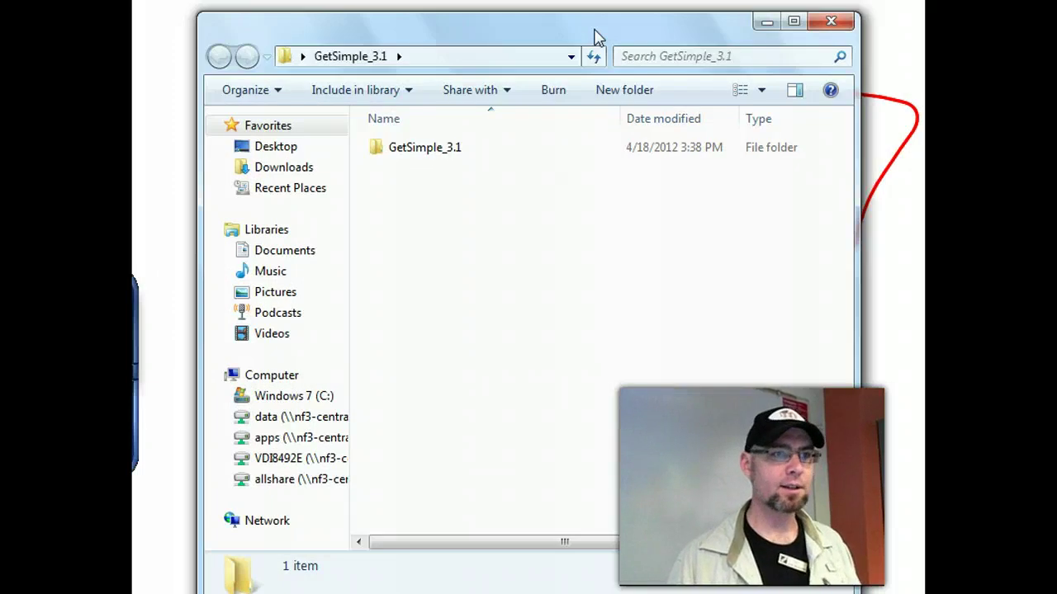
{"action": "left_click_drag", "start_coordinate": [597, 36], "coordinate": [649, 33]}
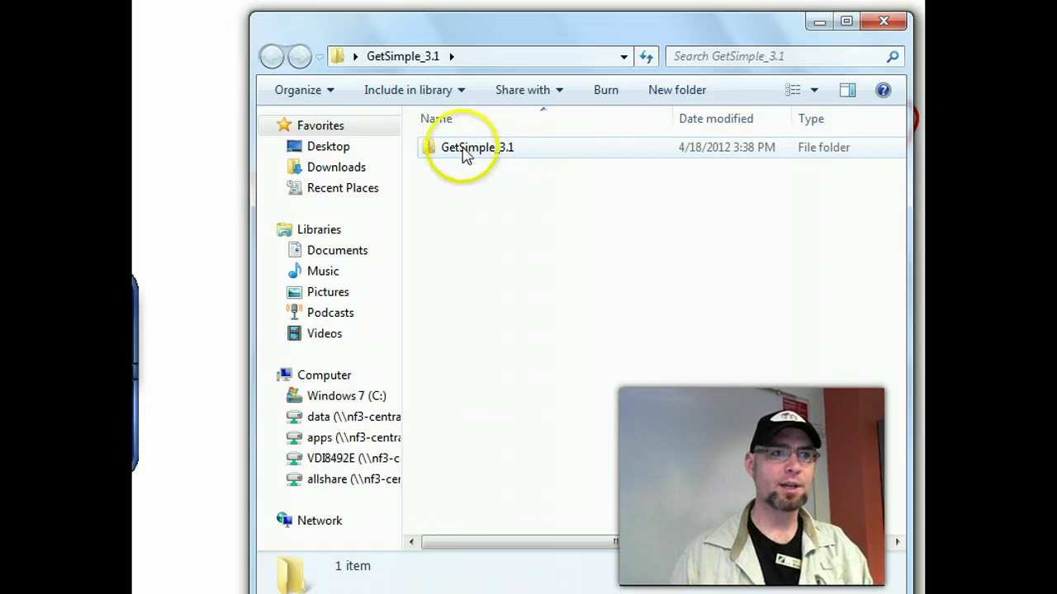
- Open the inner GetSimple_3.1 folder, go over admin, backups, data, plugins, theme and index.php, and select all 11 items
{"action": "double_click", "coordinate": [465, 152]}
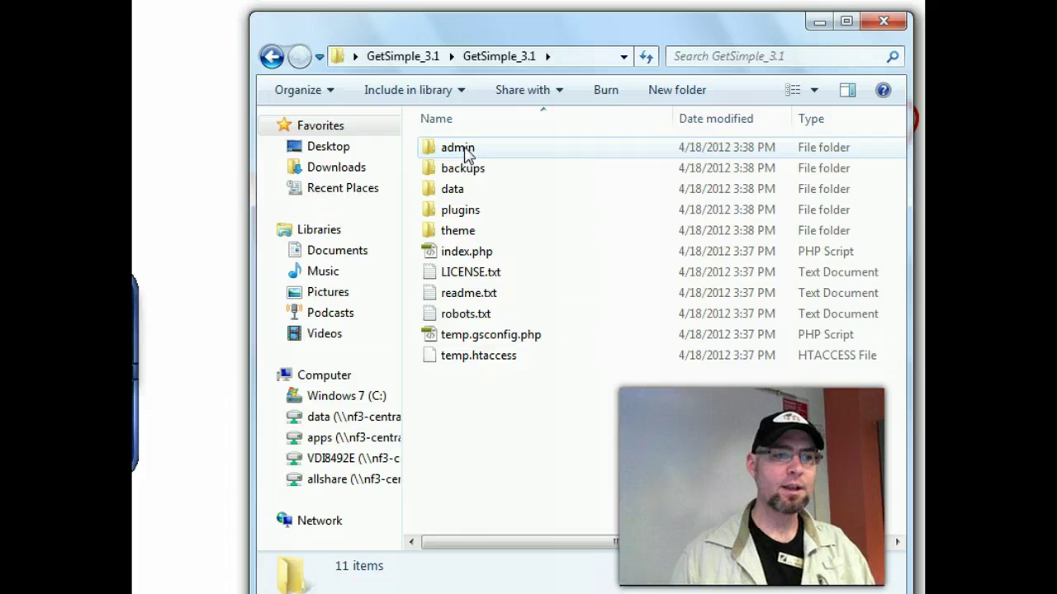
{"action": "left_click", "coordinate": [504, 251]}
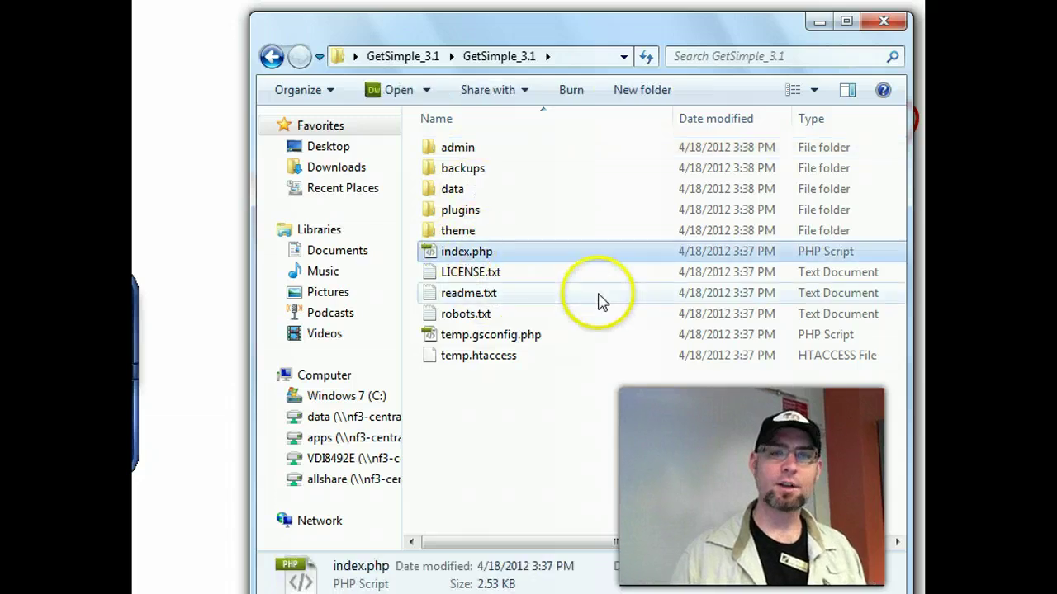
{"action": "left_click_drag", "start_coordinate": [587, 386], "coordinate": [450, 148]}
{"action": "left_click", "coordinate": [450, 147]}
{"action": "left_click", "coordinate": [454, 169]}
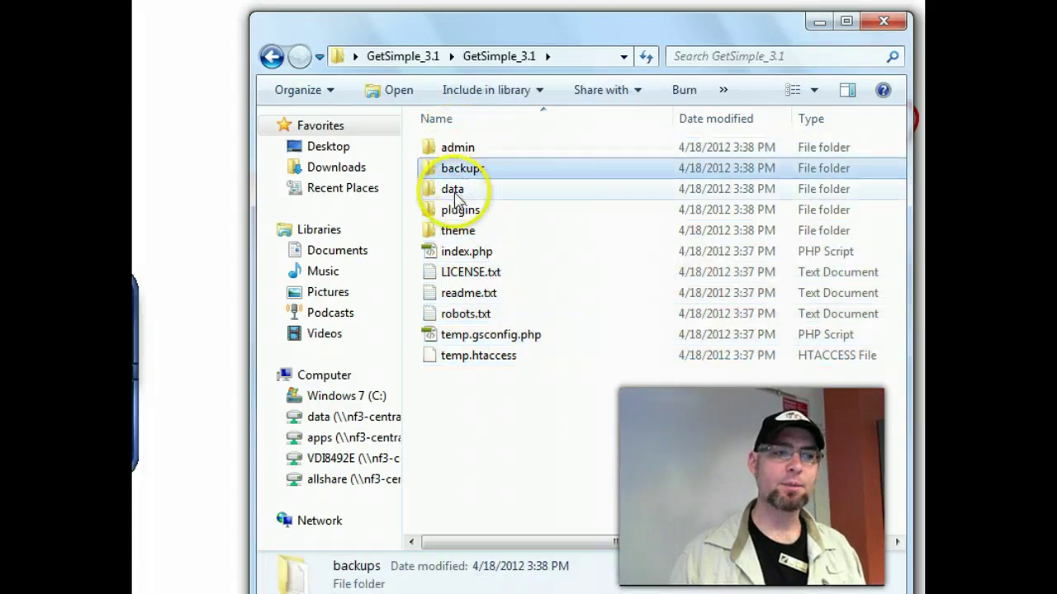
{"action": "left_click", "coordinate": [458, 189]}
{"action": "left_click", "coordinate": [459, 212]}
{"action": "left_click", "coordinate": [458, 231]}
{"action": "left_click", "coordinate": [461, 251]}
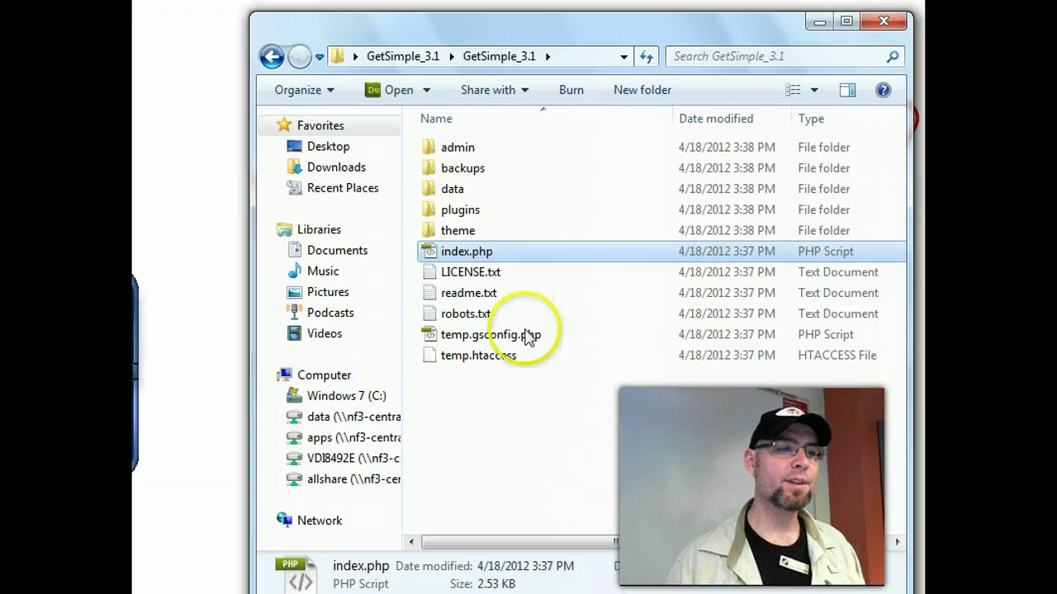
{"action": "left_click_drag", "start_coordinate": [589, 420], "coordinate": [425, 139]}
- Go back to the outer folder, keep its name GetSimple_3.1, then reopen the inner folder and reselect all 11 items
{"action": "left_click", "coordinate": [268, 58]}
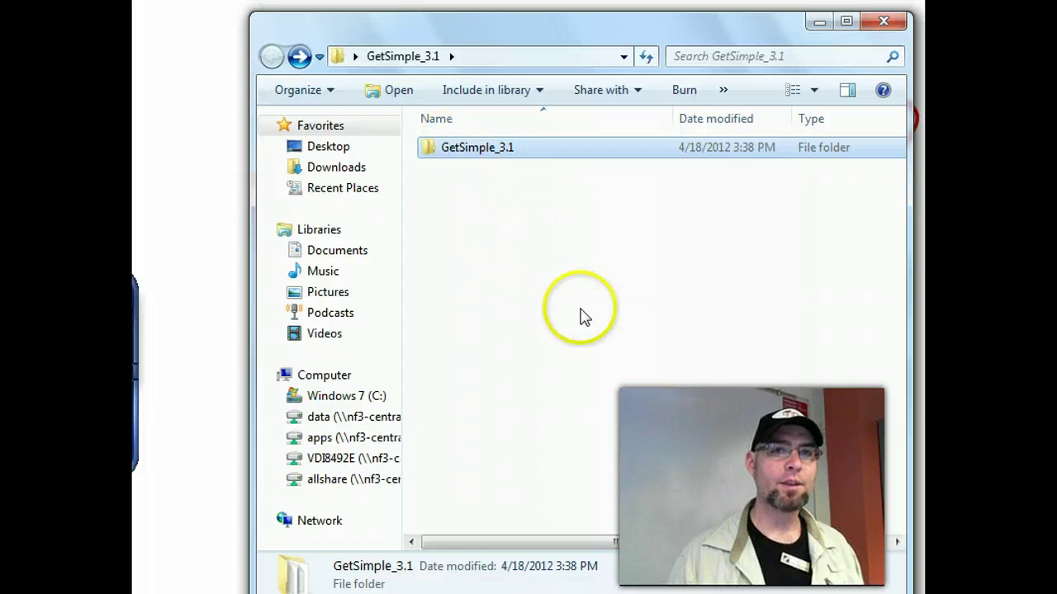
{"action": "key", "text": "F2"}
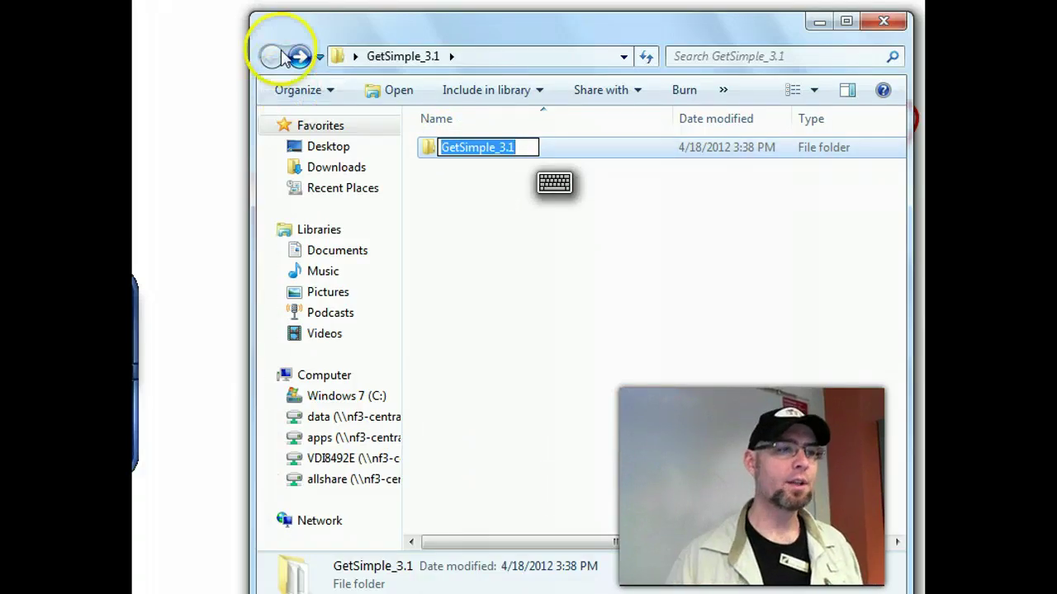
{"action": "left_click", "coordinate": [431, 150]}
{"action": "double_click", "coordinate": [431, 150]}
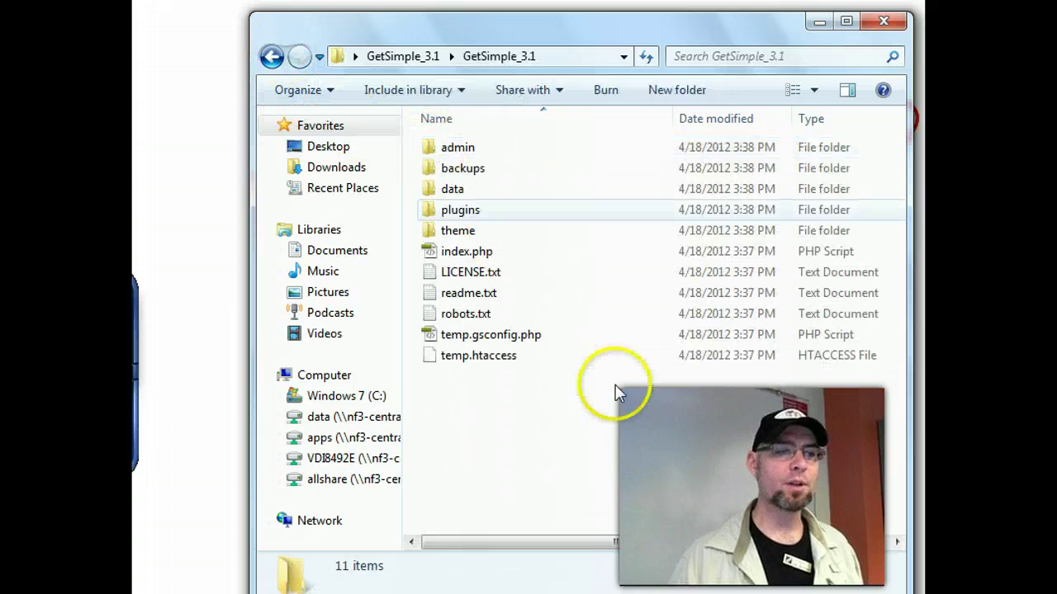
{"action": "left_click_drag", "start_coordinate": [613, 394], "coordinate": [440, 146]}
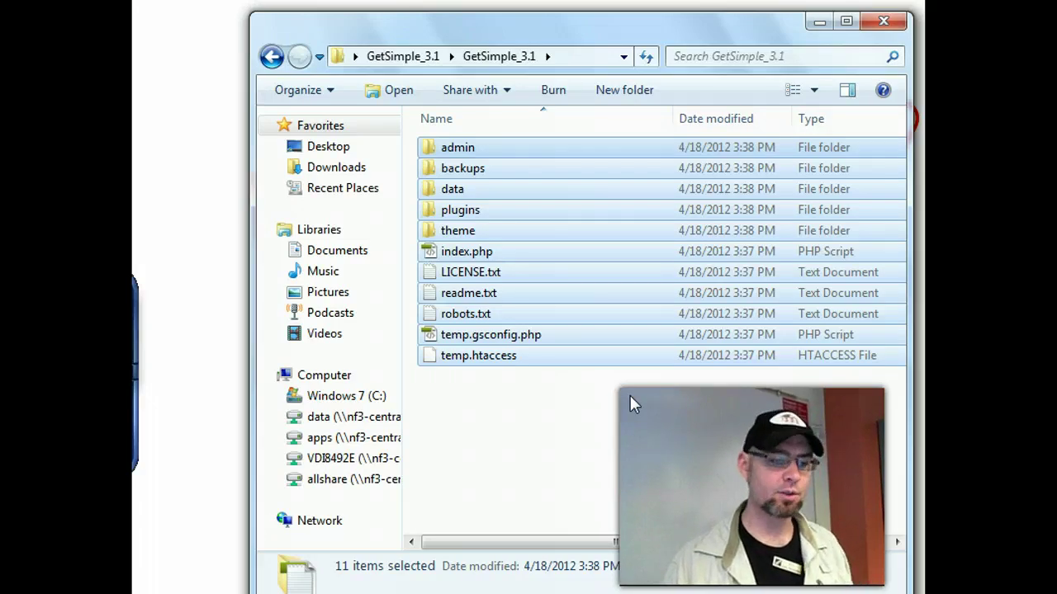
- In an enlarged WinSCP window, open the local Desktop\GetSimple_3.1\GetSimple_3.1 folder of site files
{"action": "key", "text": "alt+Tab"}
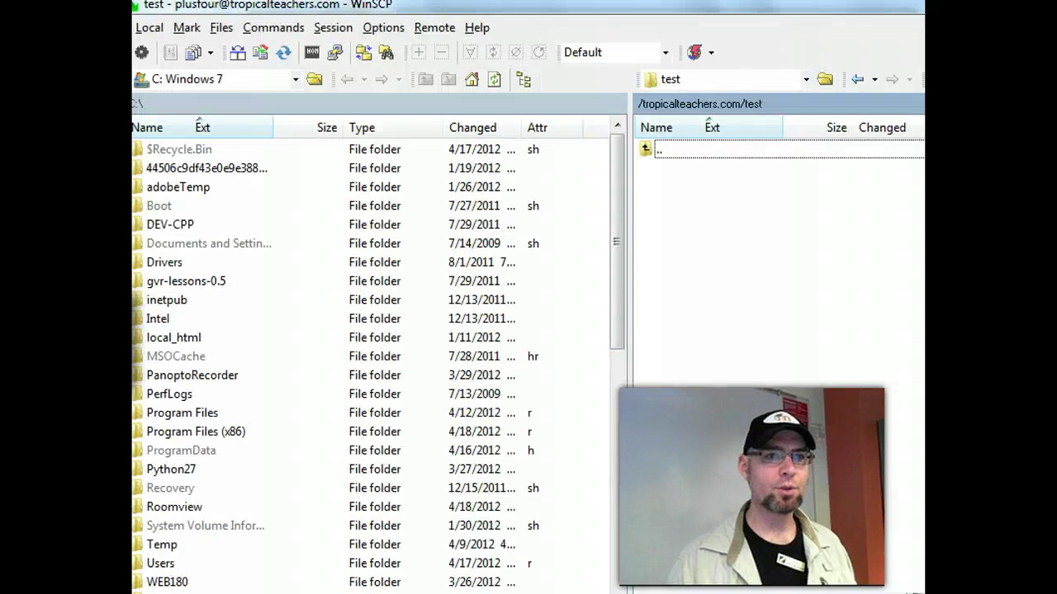
{"action": "key", "text": "super+Down"}
{"action": "left_click_drag", "start_coordinate": [795, 177], "coordinate": [562, 25]}
{"action": "left_click_drag", "start_coordinate": [841, 467], "coordinate": [908, 570]}
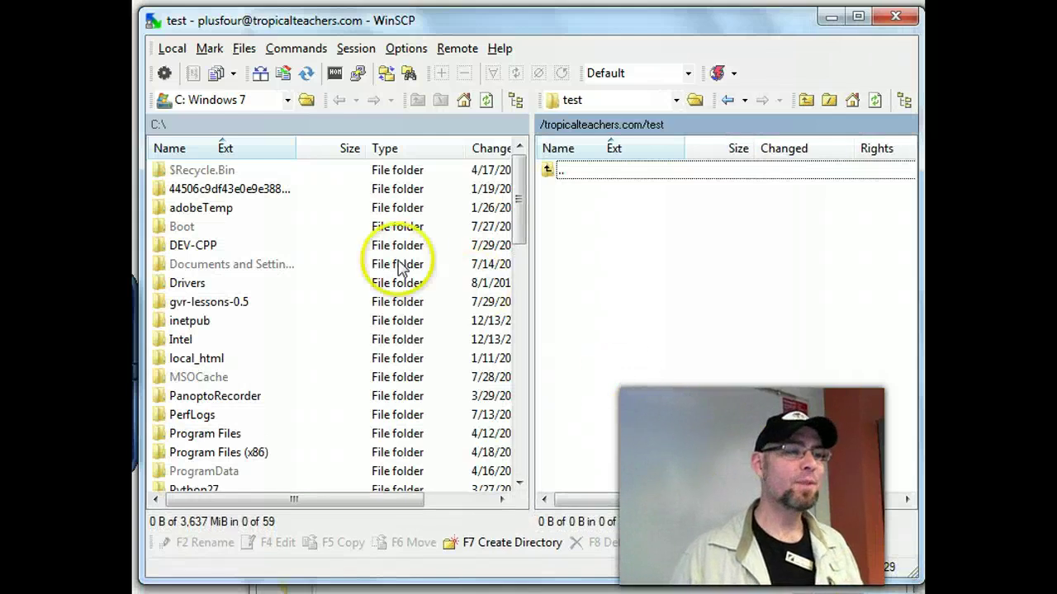
{"action": "left_click", "coordinate": [287, 100]}
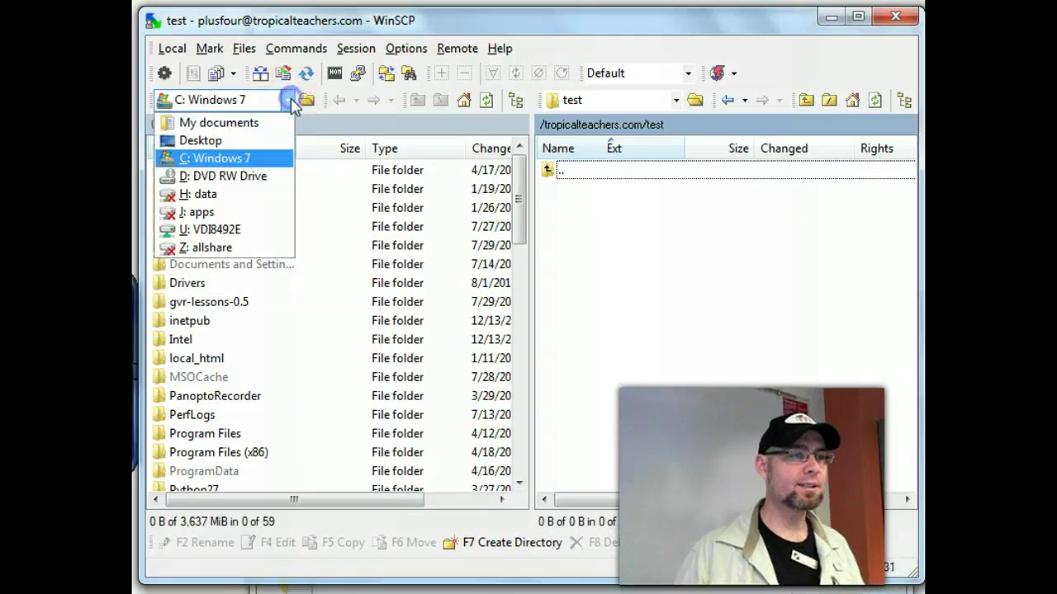
{"action": "left_click", "coordinate": [245, 139]}
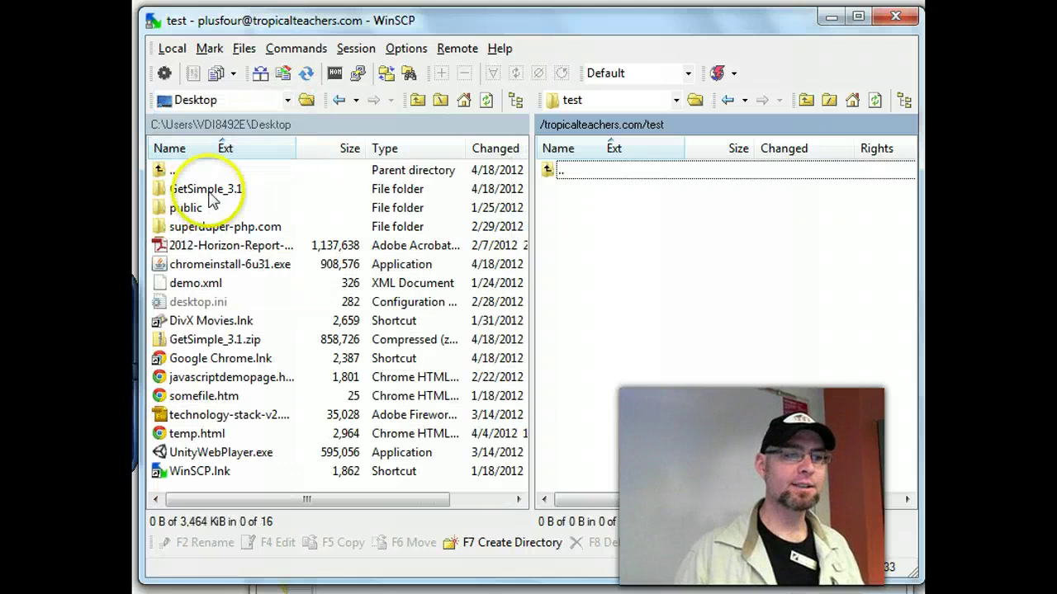
{"action": "double_click", "coordinate": [209, 191]}
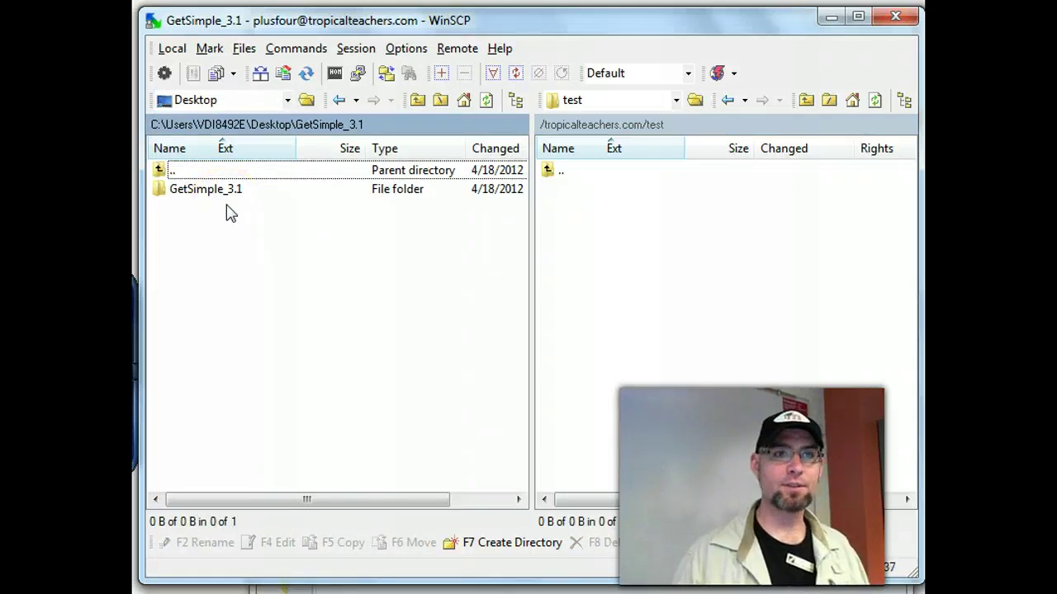
{"action": "double_click", "coordinate": [208, 191]}
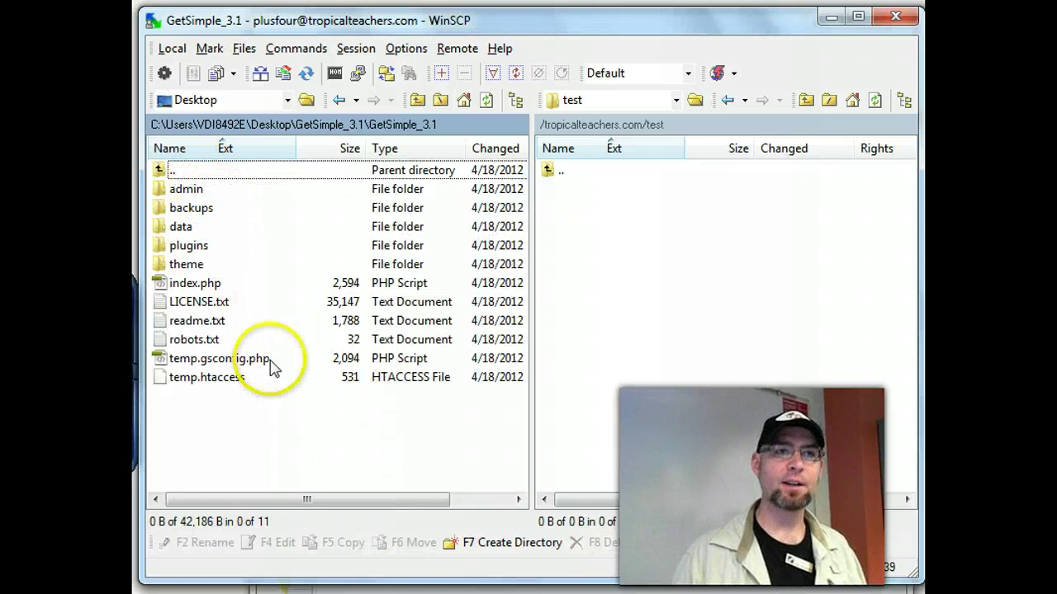
- Open the remote test folder under the tropicalteachers.com site root, then return to Chrome's download page
{"action": "double_click", "coordinate": [555, 173]}
{"action": "scroll", "coordinate": [652, 319], "scroll_direction": "down", "scroll_amount": 3}
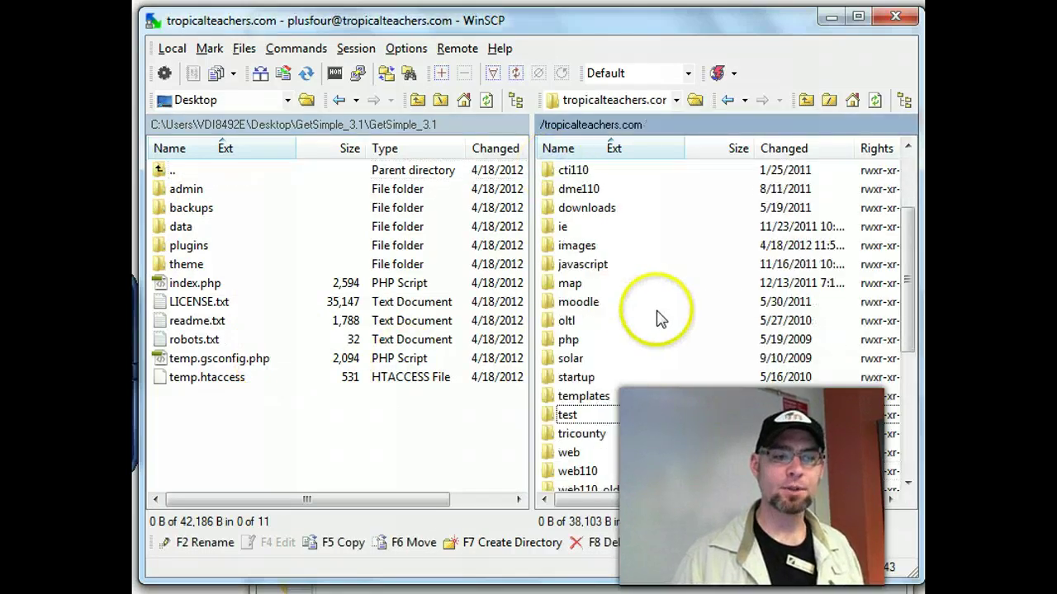
{"action": "double_click", "coordinate": [563, 303]}
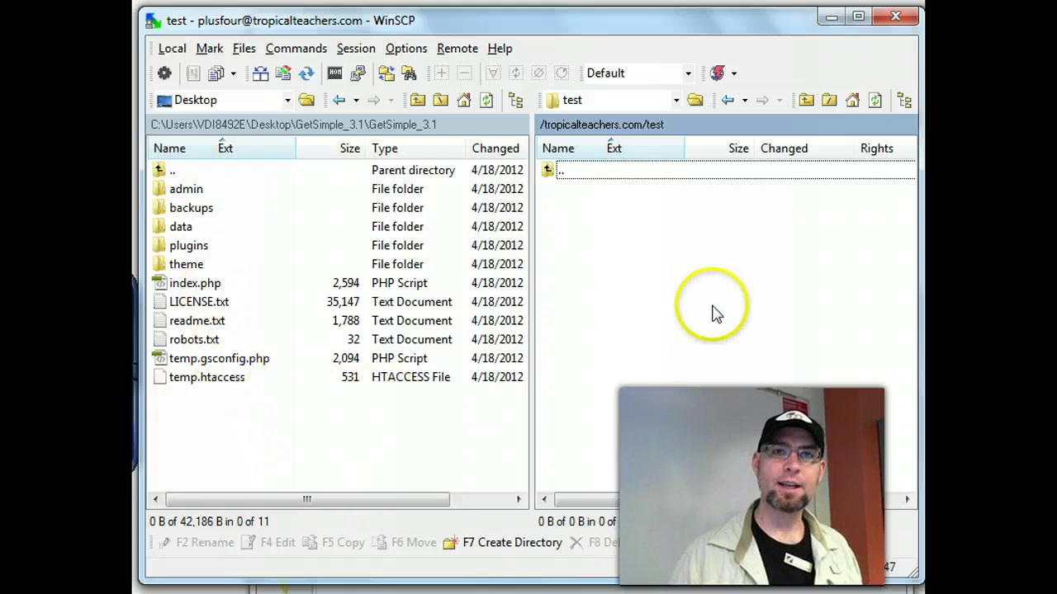
{"action": "key", "text": "alt+Tab"}
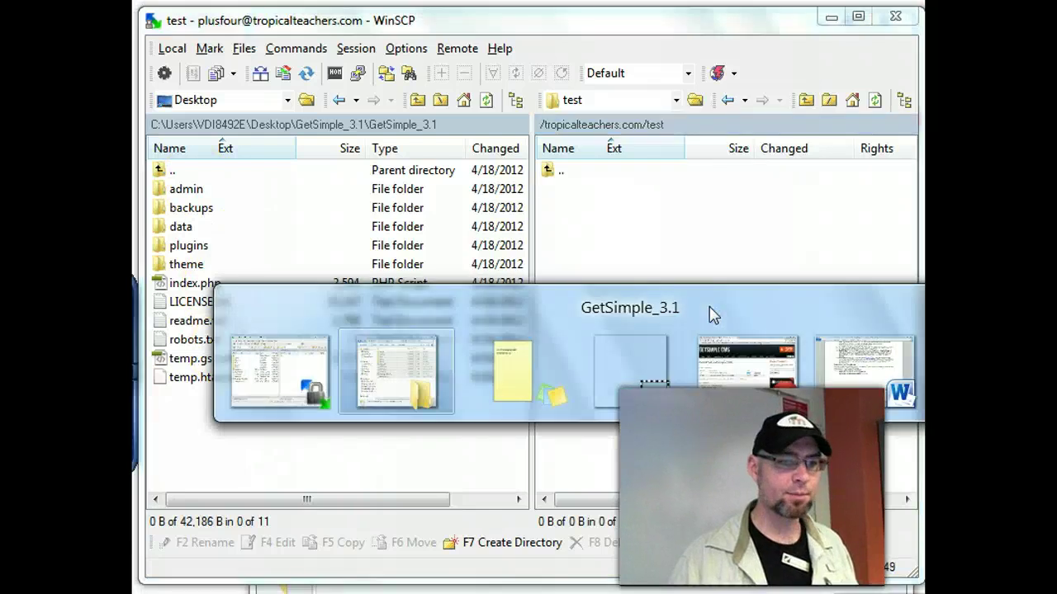
{"action": "key", "text": "alt+Tab"}
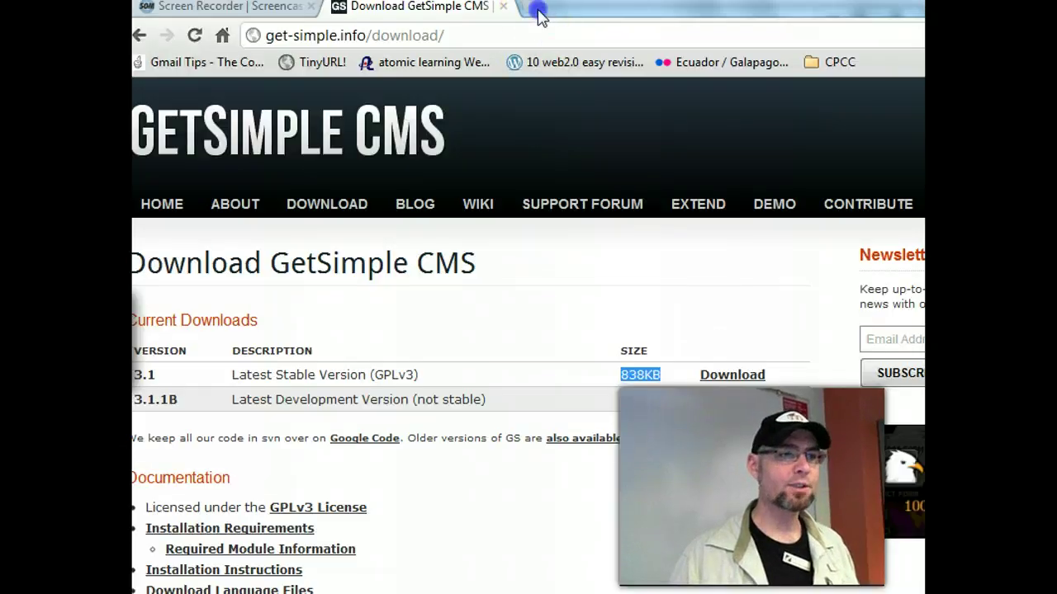
{"action": "left_click", "coordinate": [537, 15]}
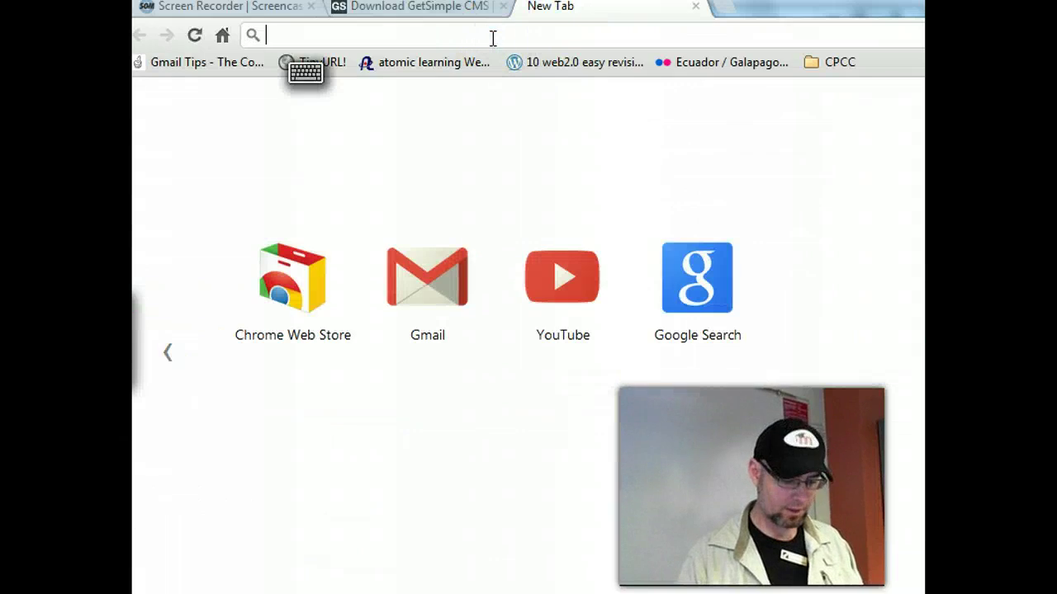
{"action": "type", "text": "tr"}
{"action": "key", "text": "End"}
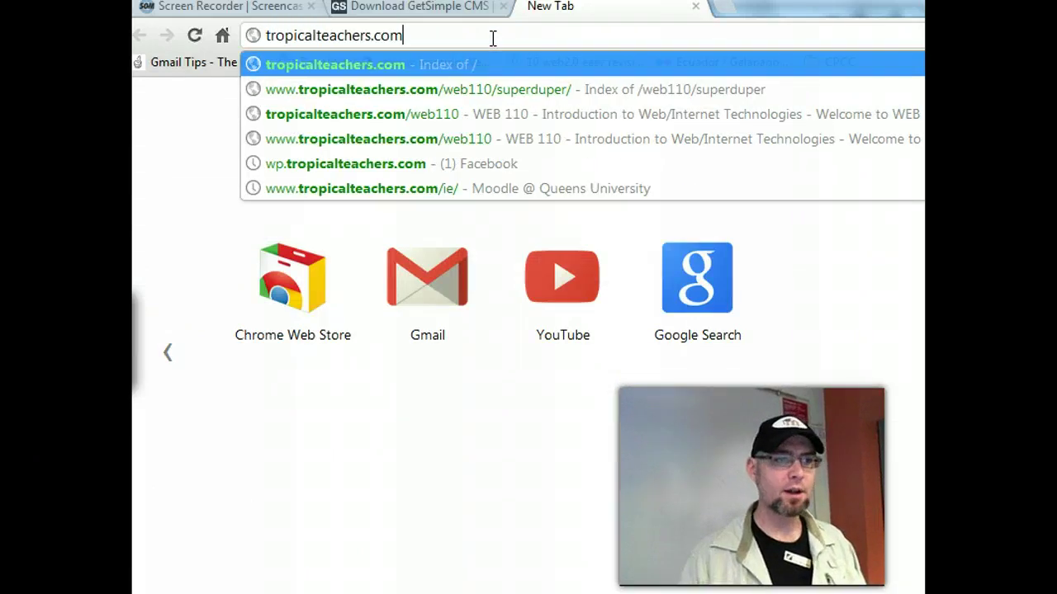
{"action": "type", "text": "/test"}
{"action": "key", "text": "Return"}
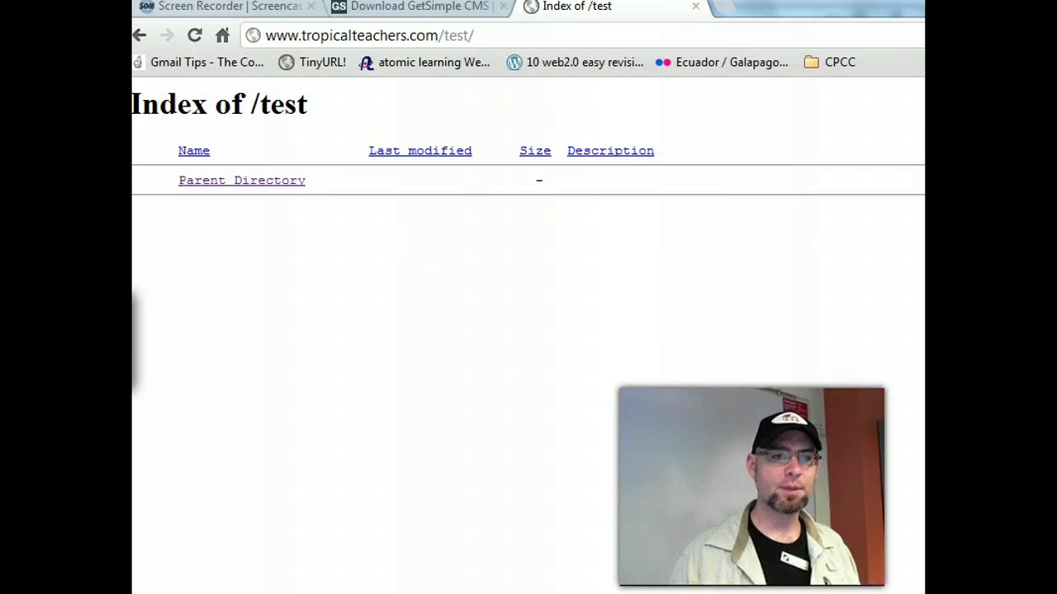
- Resize the Chrome window, dismiss the download bar, and return to WinSCP
{"action": "key", "text": "super+Down"}
{"action": "left_click_drag", "start_coordinate": [833, 35], "coordinate": [841, 29]}
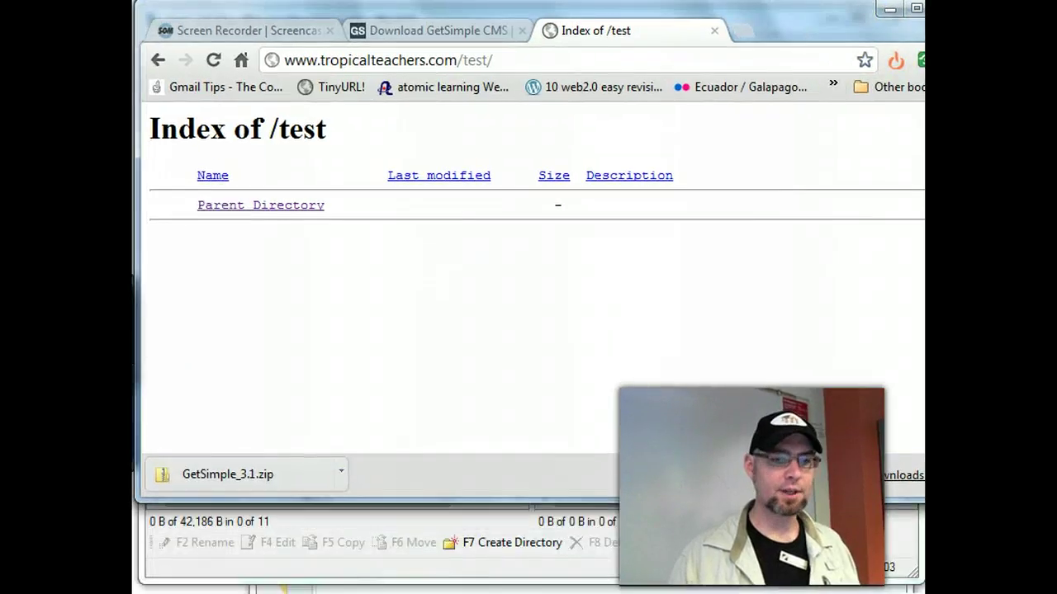
{"action": "left_click_drag", "start_coordinate": [922, 500], "coordinate": [910, 585]}
{"action": "left_click", "coordinate": [896, 568]}
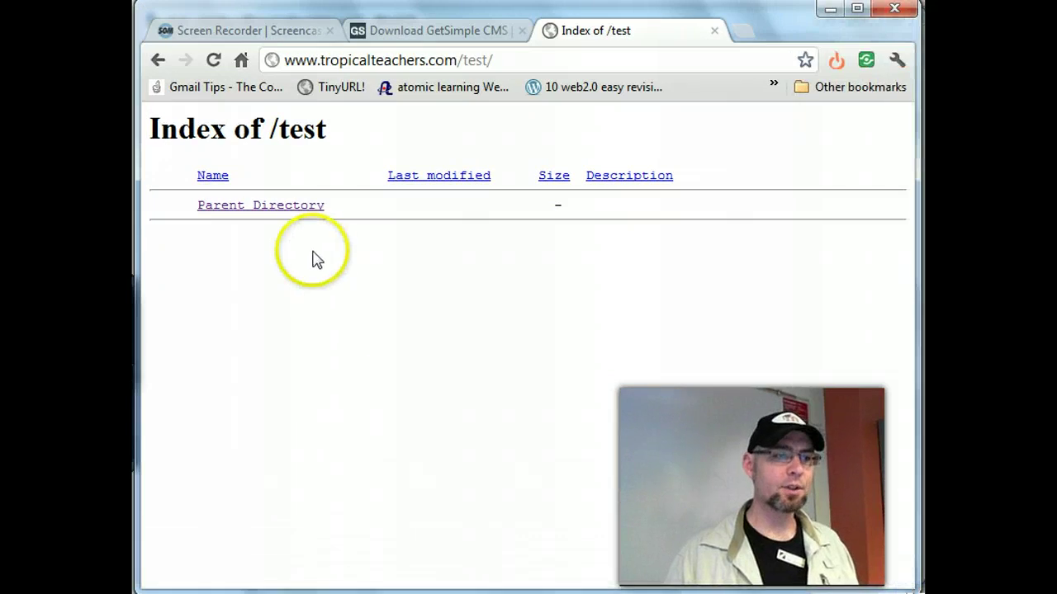
{"action": "key", "text": "alt+Tab"}
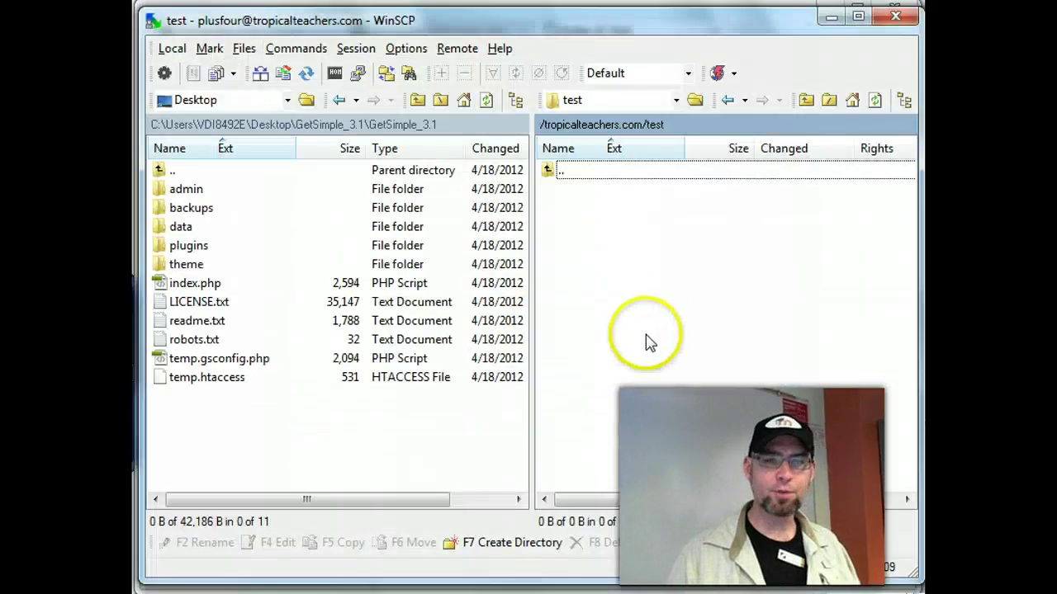
- Create blah.blah in the remote test folder containing 'sdafs f', save it, and close the editor
{"action": "right_click", "coordinate": [658, 373]}
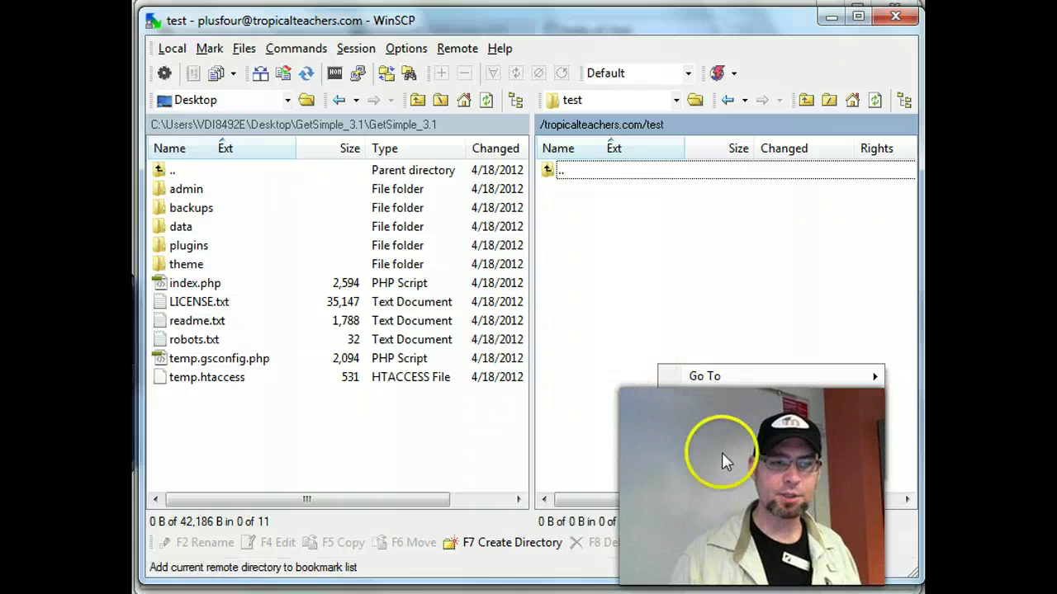
{"action": "mouse_move", "coordinate": [723, 469]}
{"action": "key", "text": "Return"}
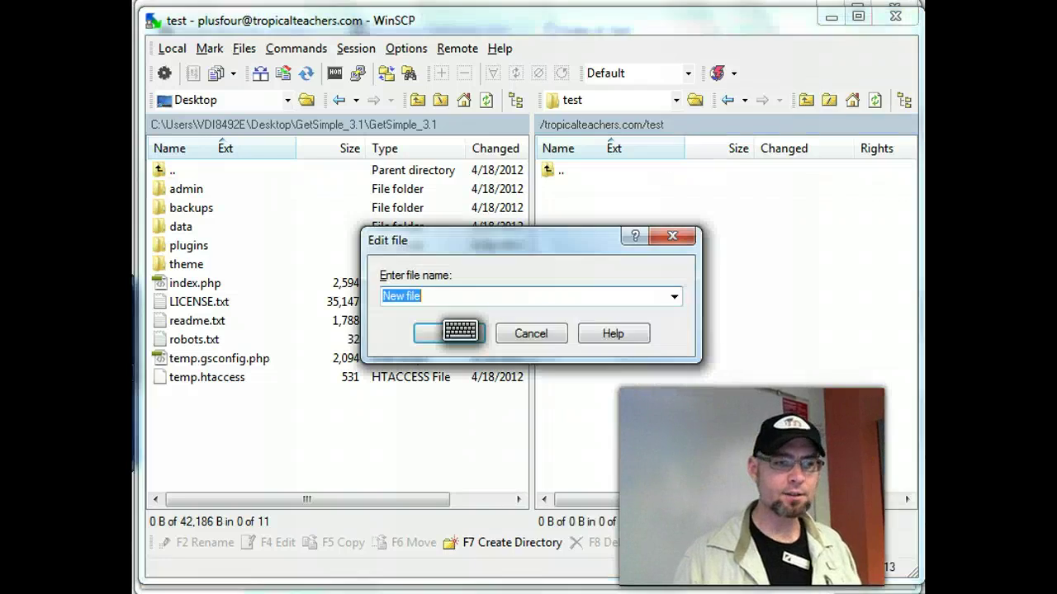
{"action": "type", "text": "blah."}
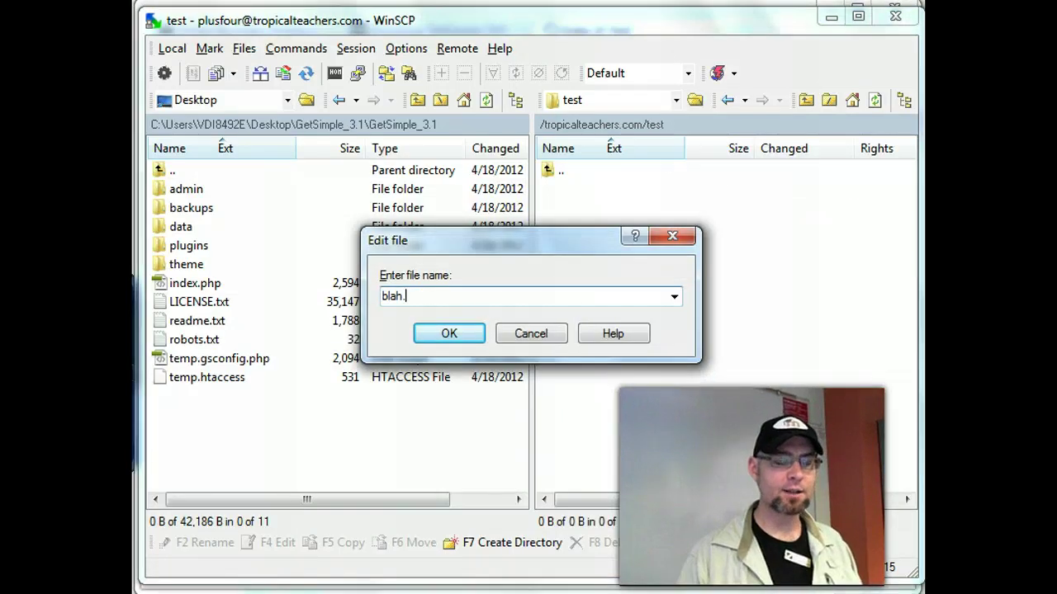
{"action": "type", "text": "blah"}
{"action": "key", "text": "Return"}
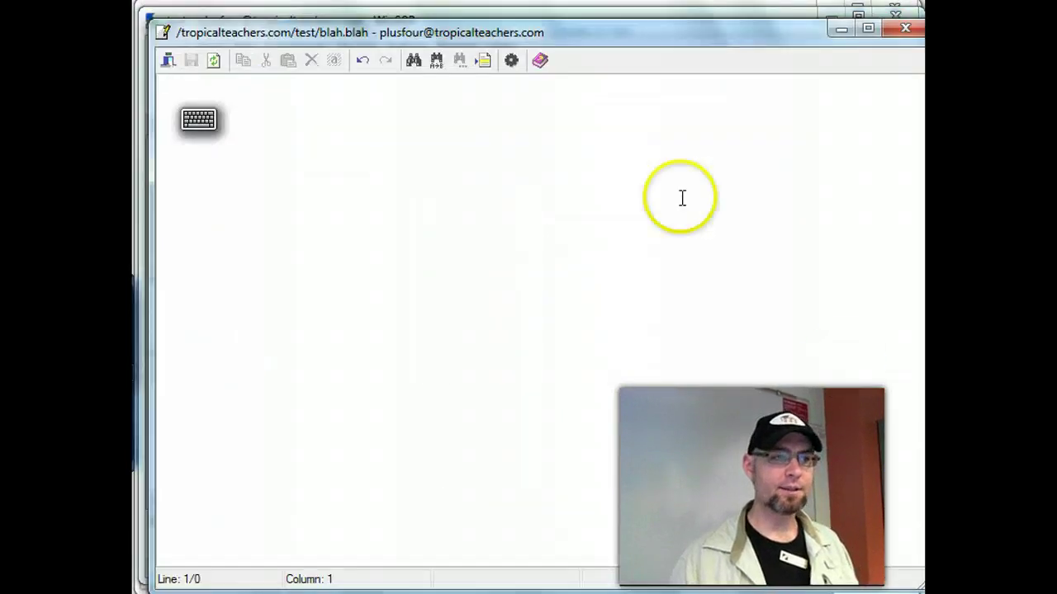
{"action": "type", "text": "sdafs f"}
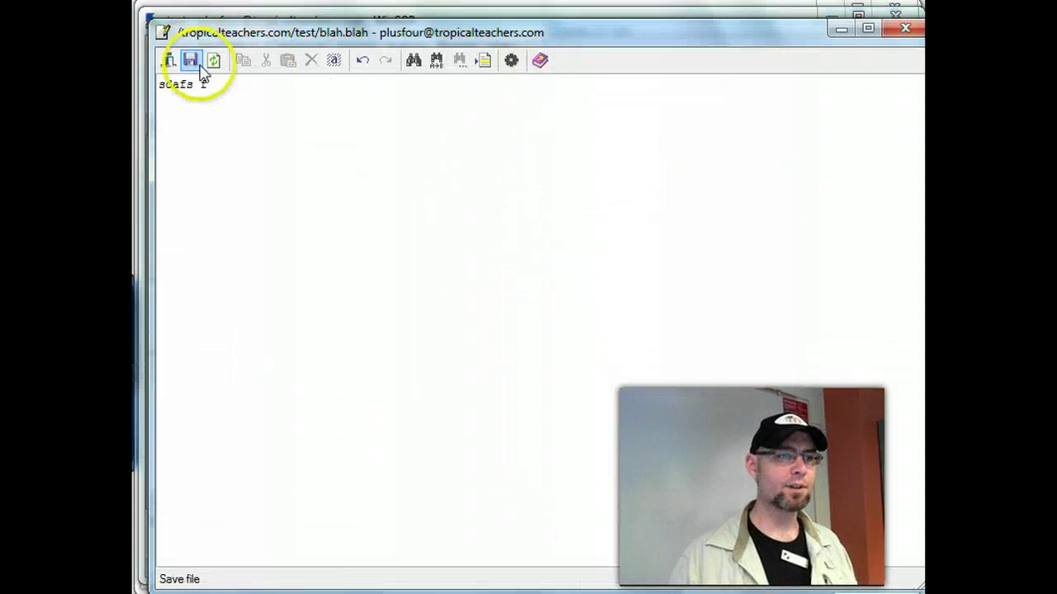
{"action": "left_click", "coordinate": [201, 68]}
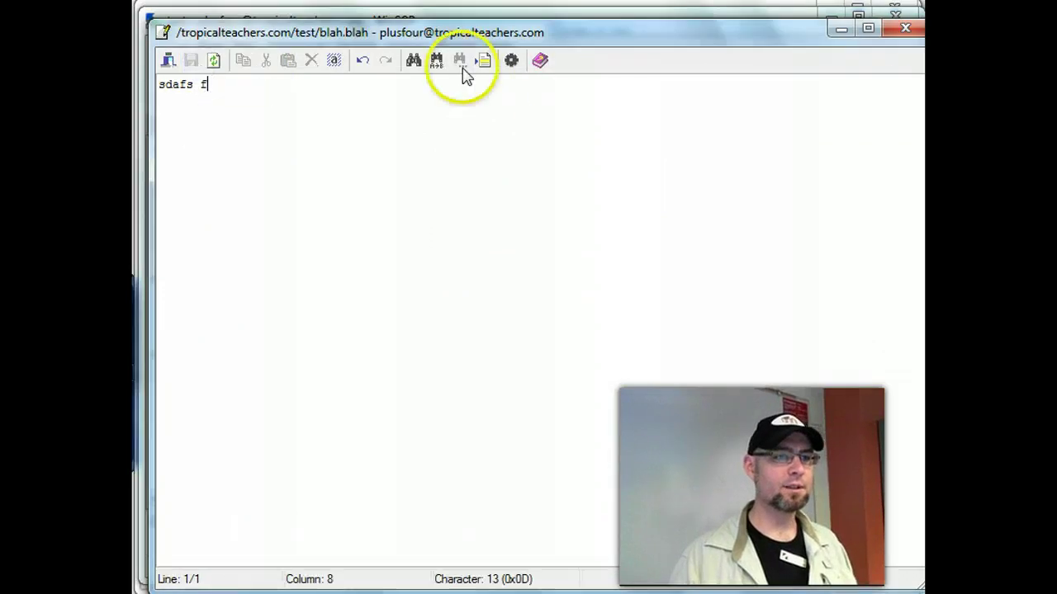
{"action": "left_click", "coordinate": [905, 28]}
{"action": "key", "text": "alt+Tab"}
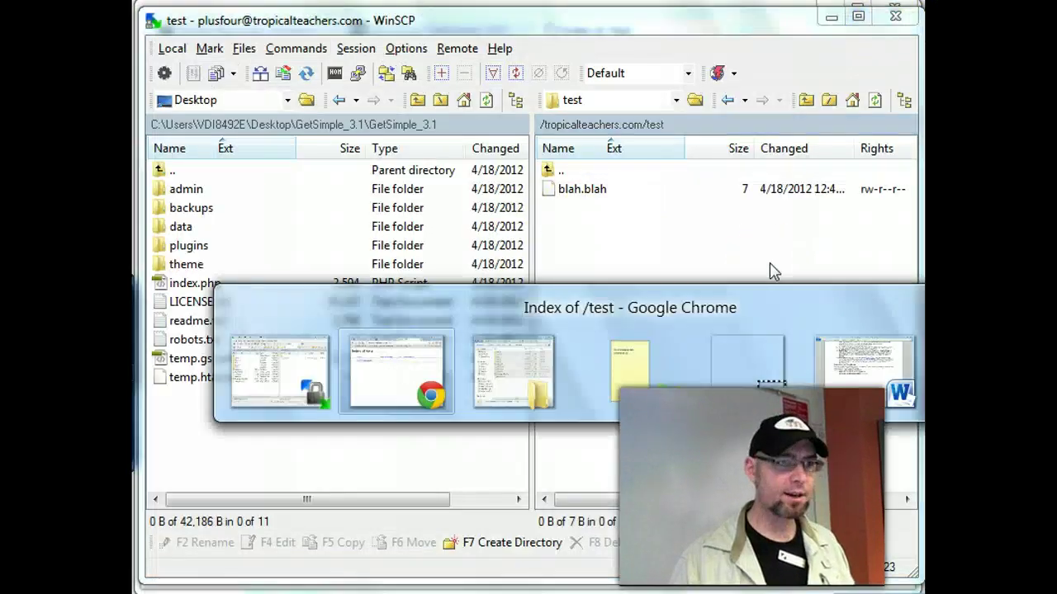
- Reload the Index of /test page to confirm blah.blah appears at 7 bytes, then return to WinSCP
{"action": "key", "text": "F5"}
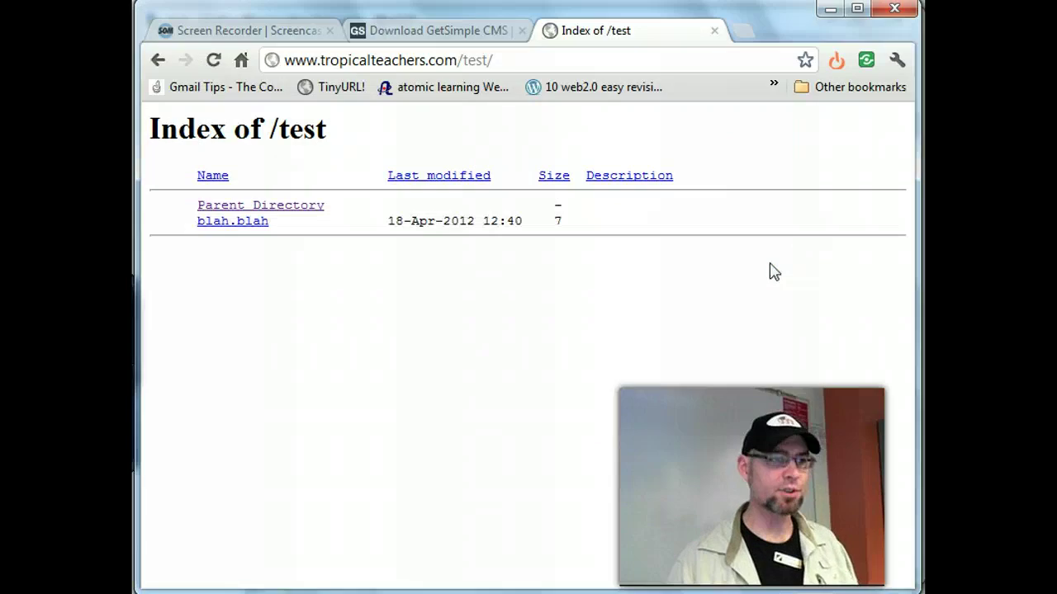
{"action": "left_click", "coordinate": [396, 336]}
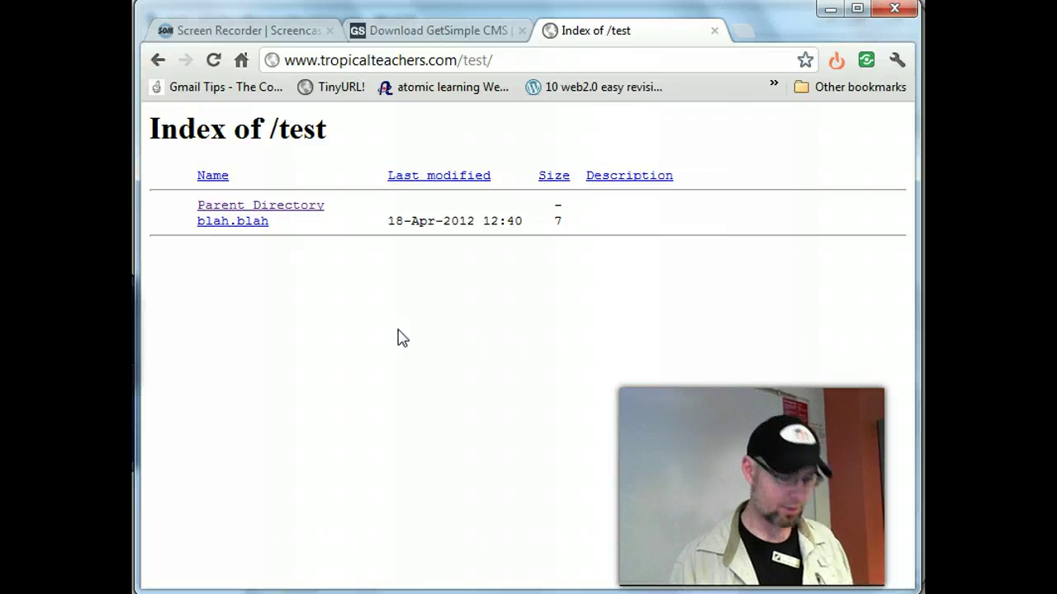
{"action": "key", "text": "alt+Tab"}
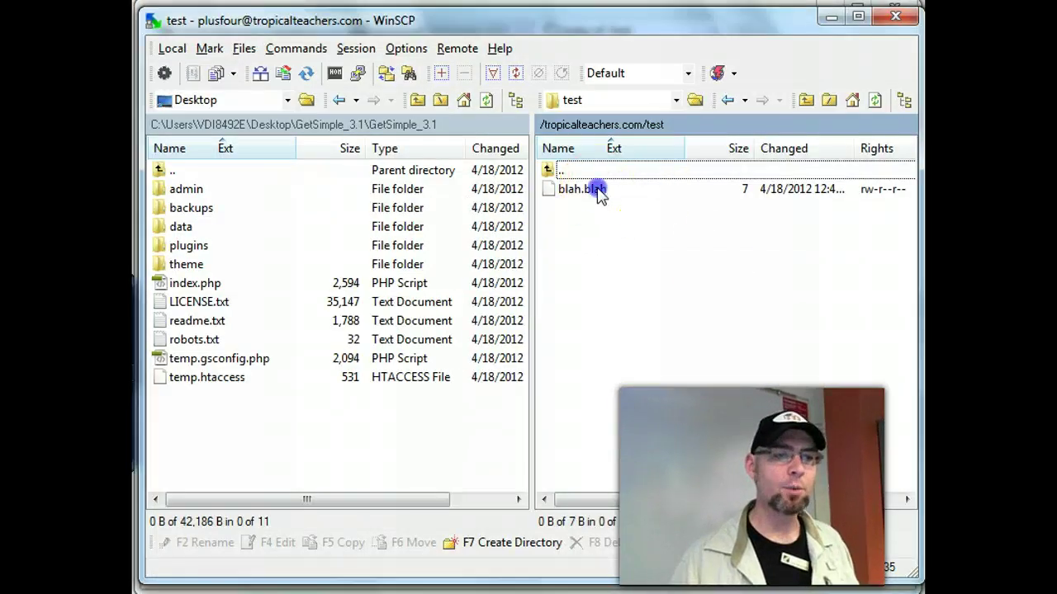
- Delete blah.blah from the remote test folder
{"action": "left_click", "coordinate": [597, 189]}
{"action": "key", "text": "Delete"}
{"action": "left_click", "coordinate": [449, 321]}
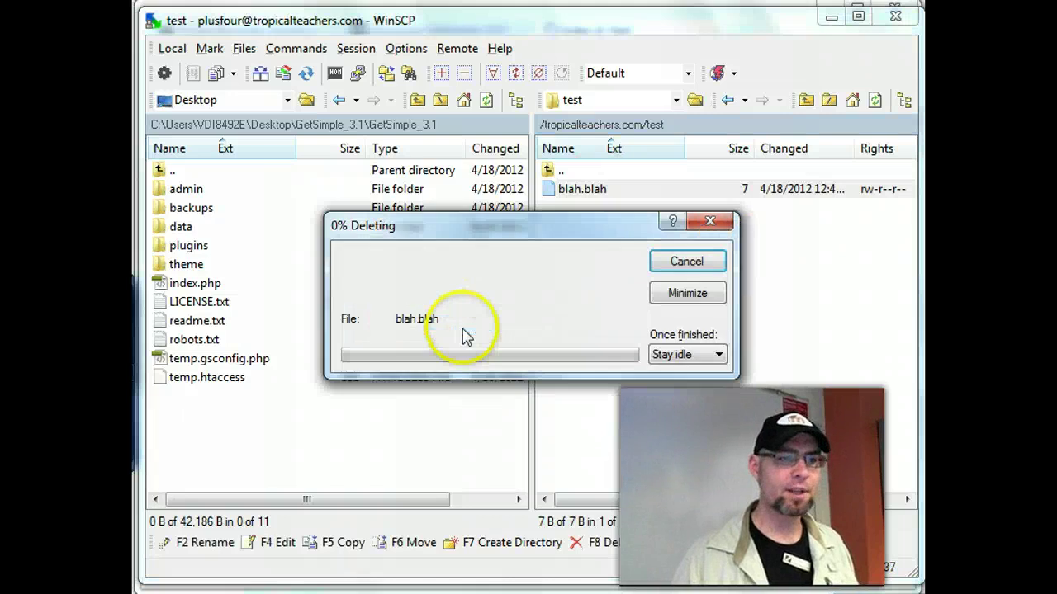
- Upload all 11 local GetSimple_3.1 items, admin through temp.htaccess, into the remote test folder
{"action": "left_click", "coordinate": [178, 189]}
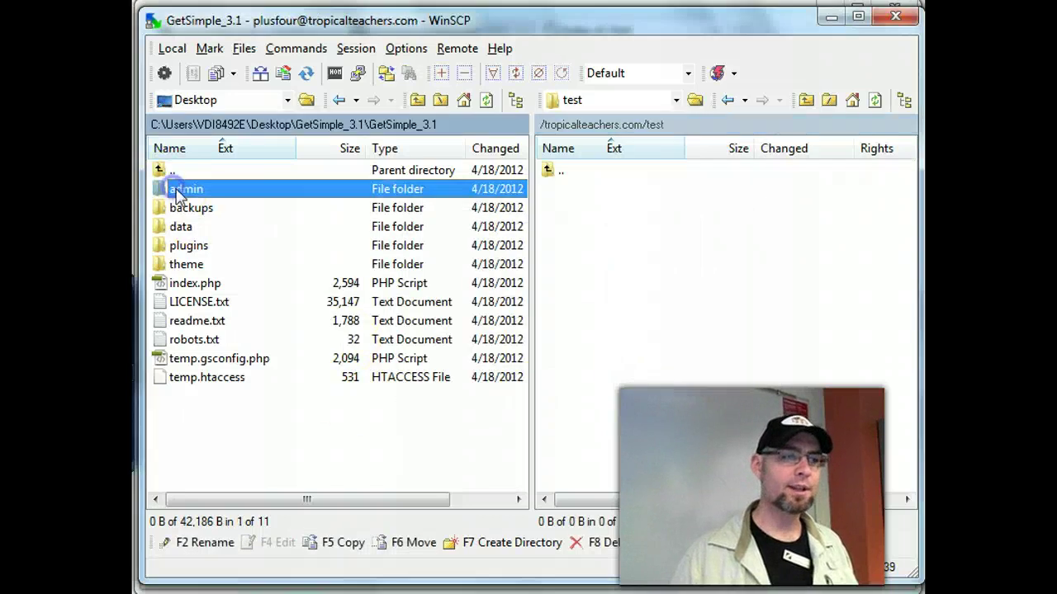
{"action": "left_click", "coordinate": [212, 378], "text": "shift"}
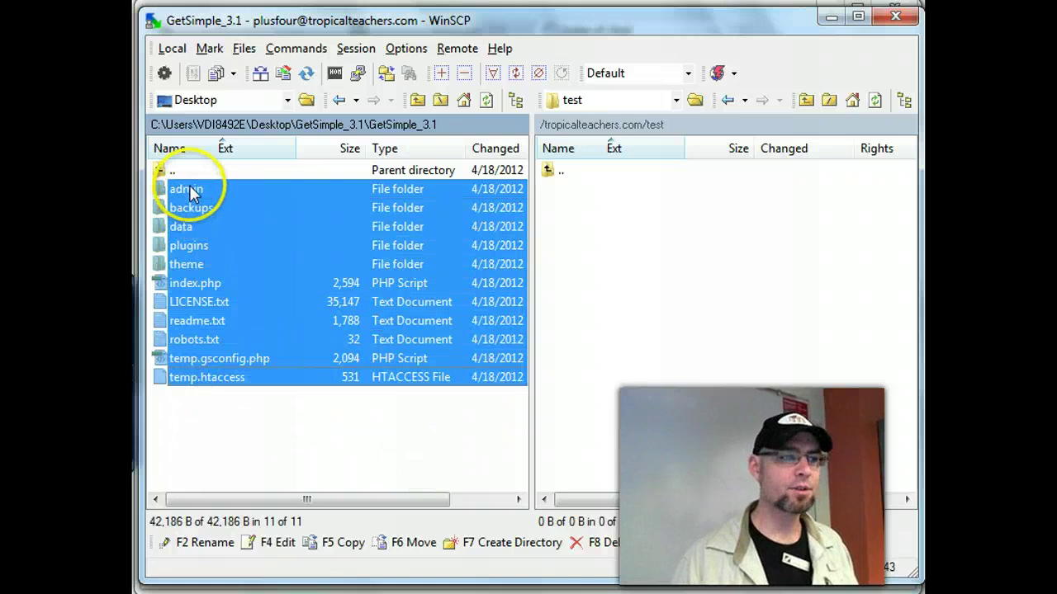
{"action": "left_click_drag", "start_coordinate": [739, 333], "coordinate": [739, 333]}
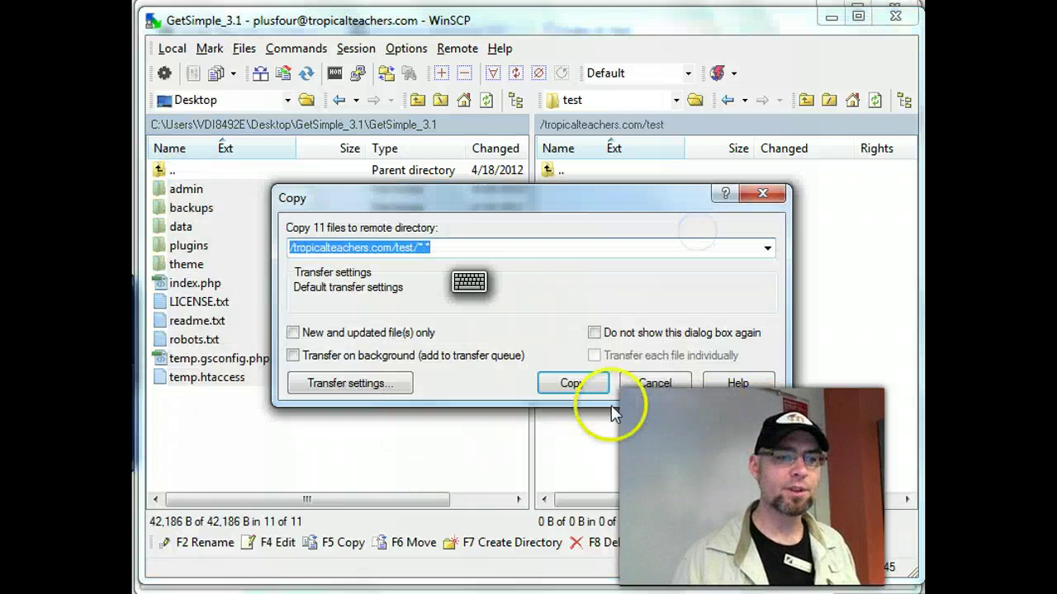
{"action": "left_click", "coordinate": [571, 382]}
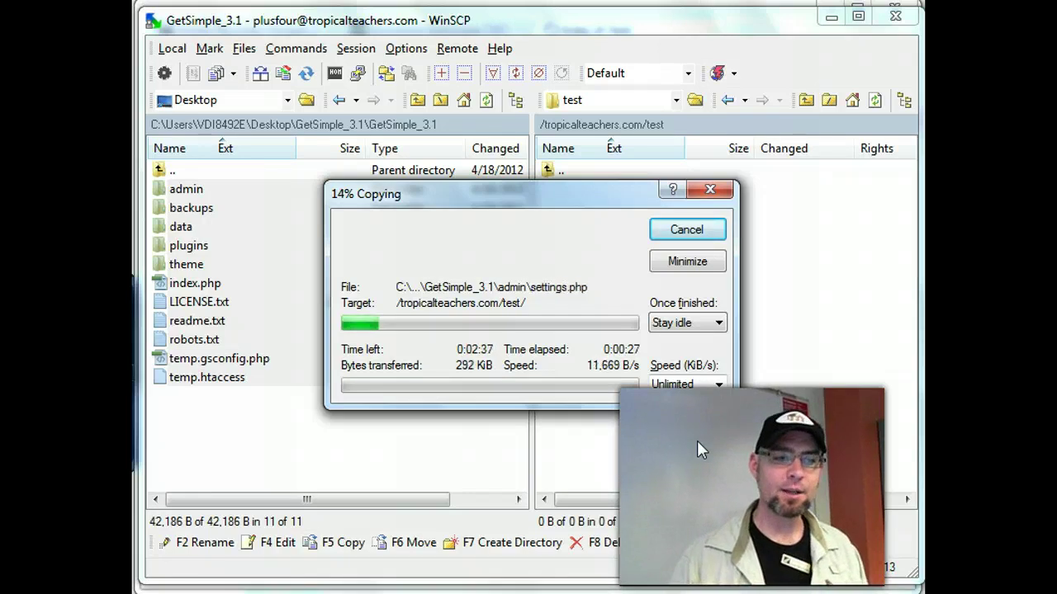
{"action": "key", "text": "alt+Tab"}
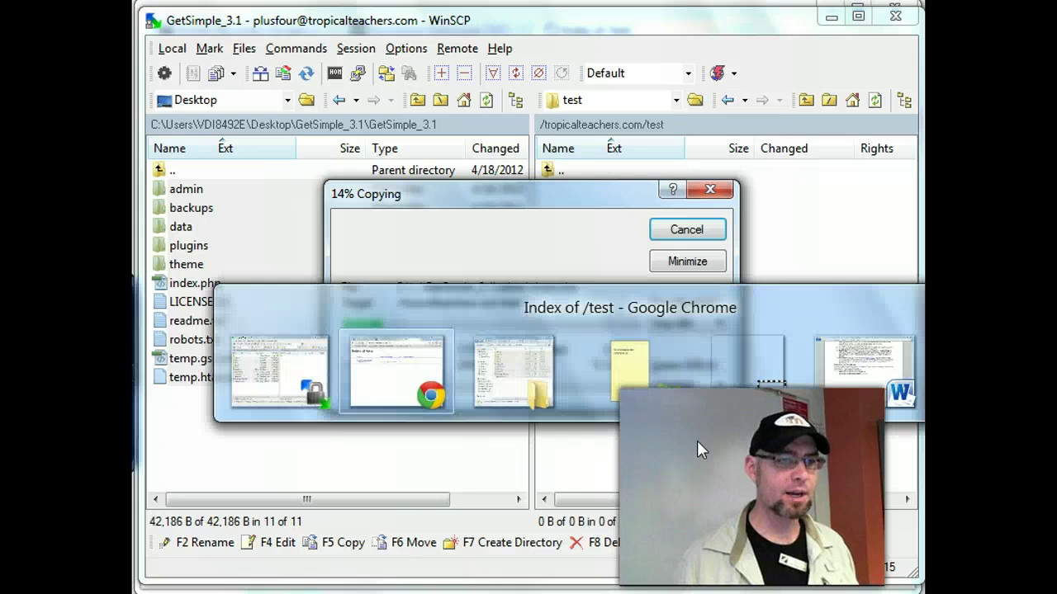
- Refresh the /test listing and browse the uploaded admin folder to gauge upload progress
{"action": "key", "text": "F5"}
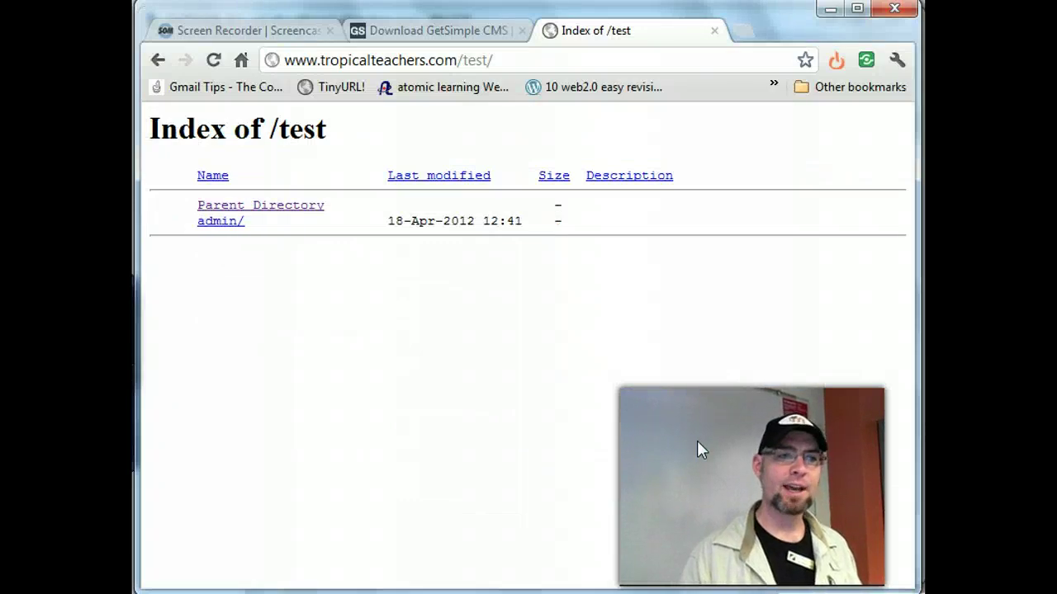
{"action": "left_click", "coordinate": [226, 223]}
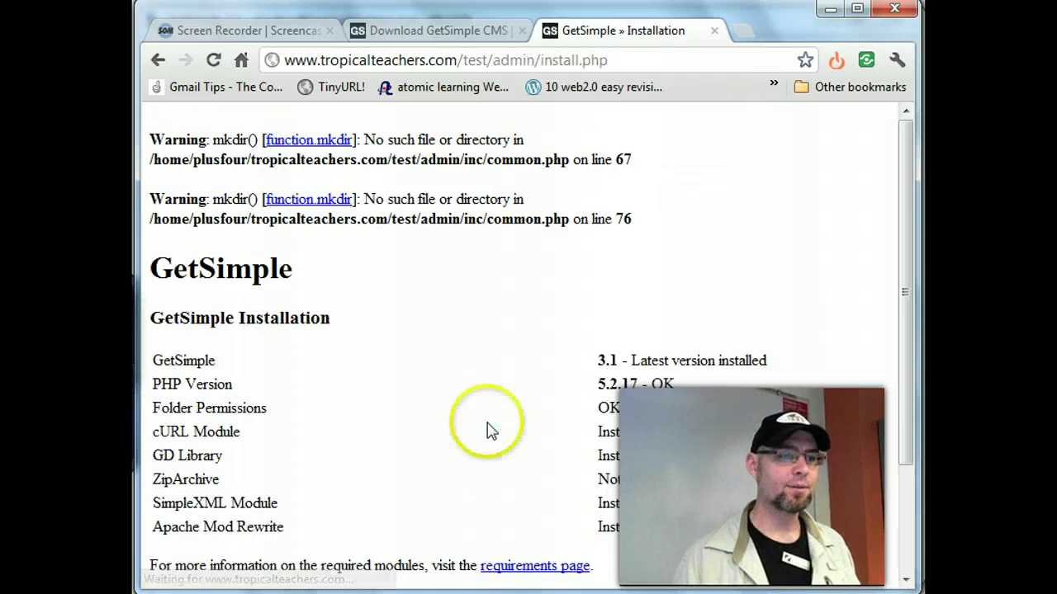
{"action": "scroll", "coordinate": [491, 425], "scroll_direction": "down", "scroll_amount": 3}
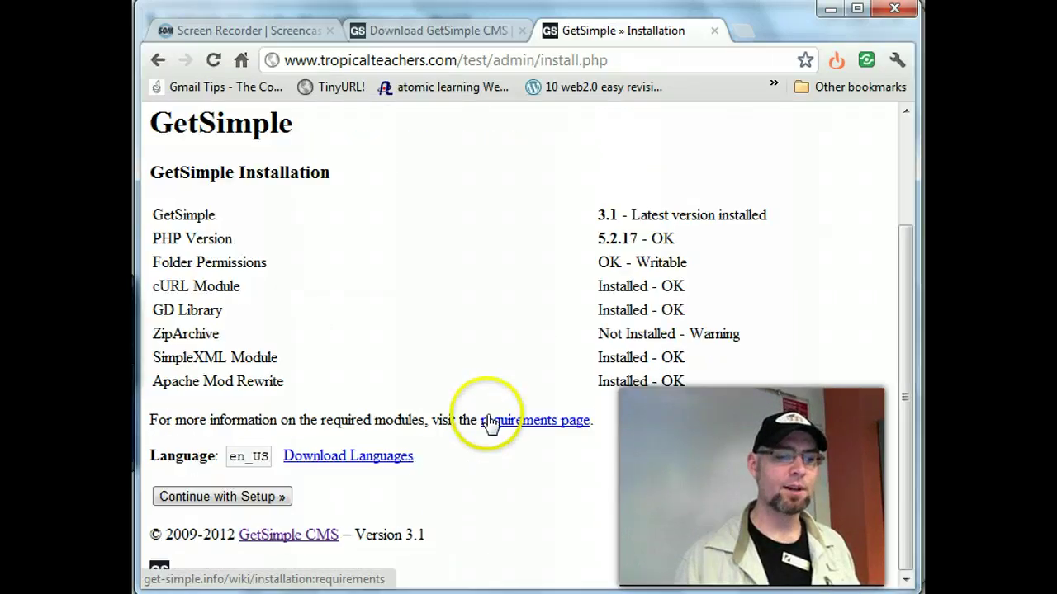
{"action": "scroll", "coordinate": [302, 233], "scroll_direction": "up", "scroll_amount": 3}
{"action": "left_click", "coordinate": [156, 60]}
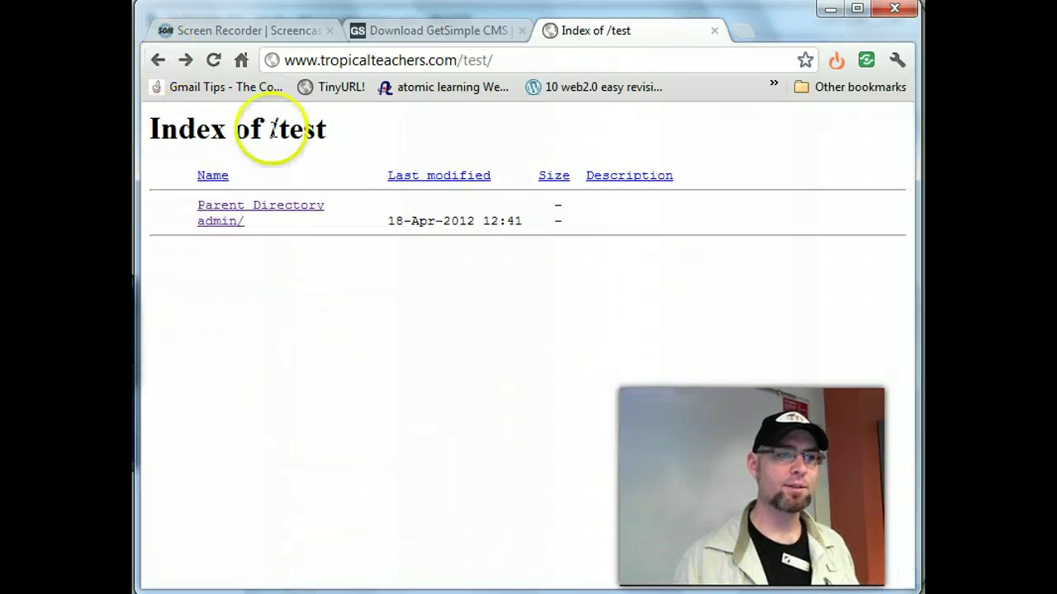
{"action": "key", "text": "F5"}
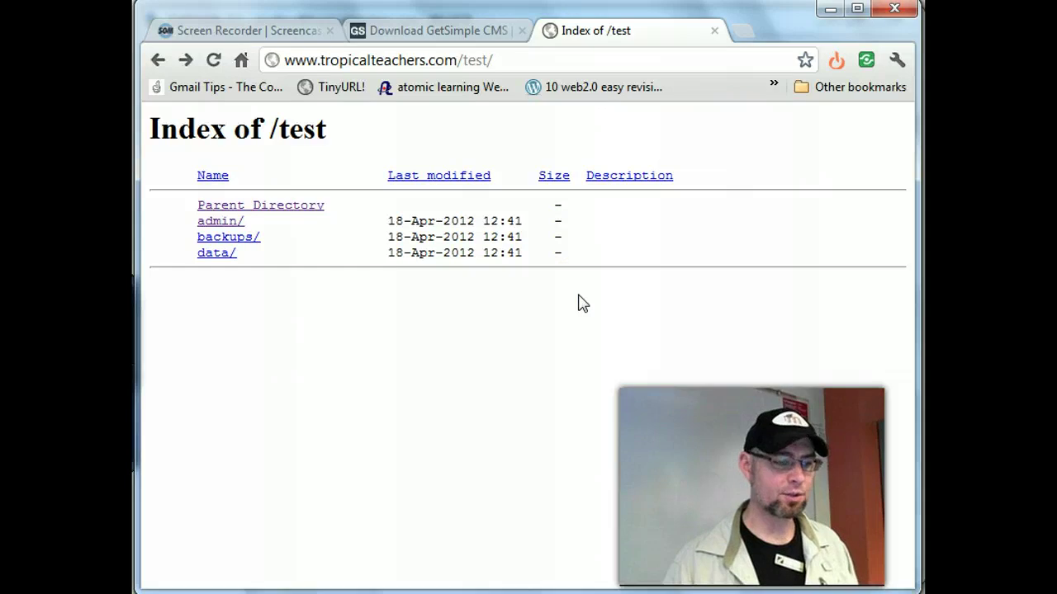
{"action": "key", "text": "alt+Tab"}
{"action": "key", "text": "alt+Tab"}
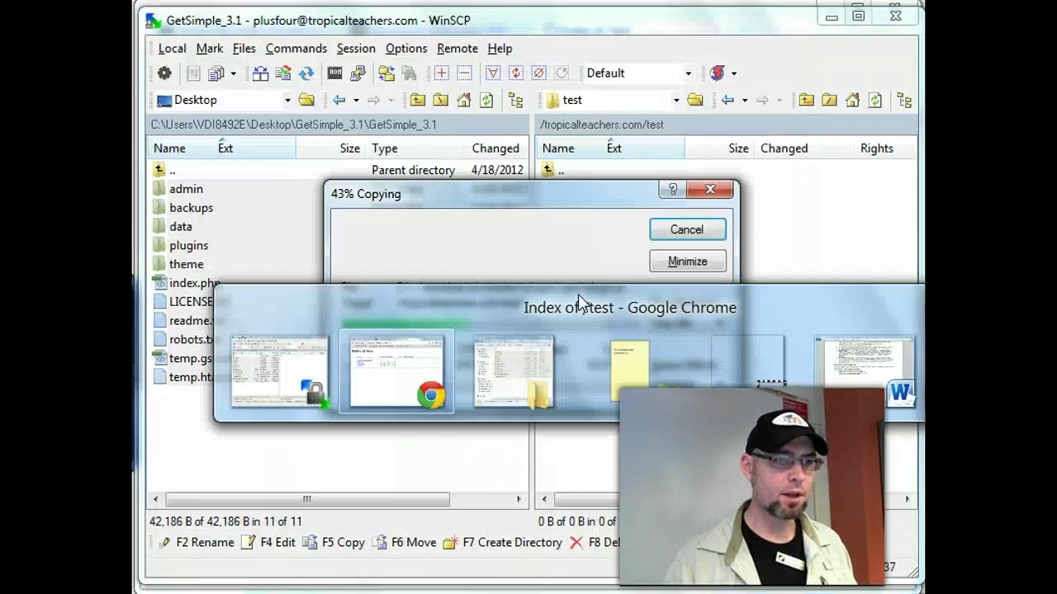
- Move WinSCP's Copying progress window aside while the upload runs past 44%
{"action": "key", "text": "alt+Tab"}
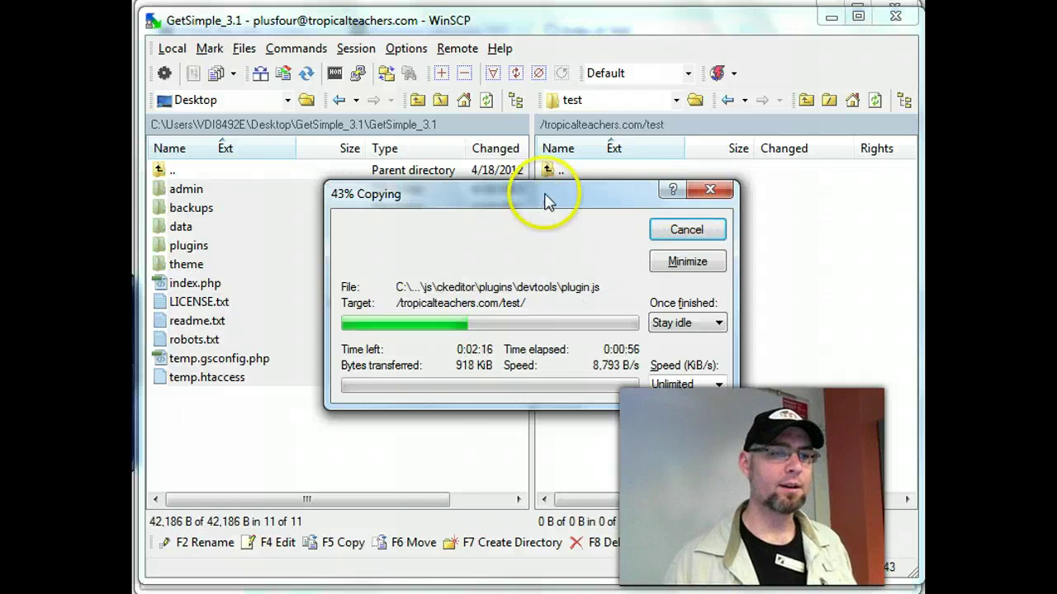
{"action": "mouse_move", "coordinate": [546, 201]}
{"action": "left_mouse_down"}
{"action": "mouse_move", "coordinate": [655, 256]}
{"action": "mouse_move", "coordinate": [547, 221]}
{"action": "left_mouse_up"}
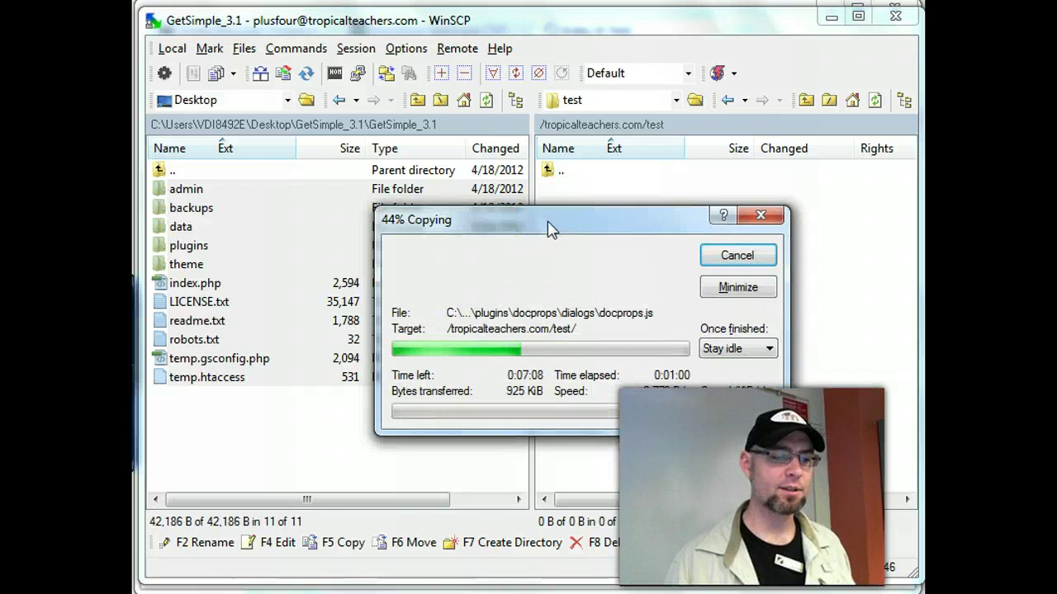
{"action": "left_click", "coordinate": [540, 229]}
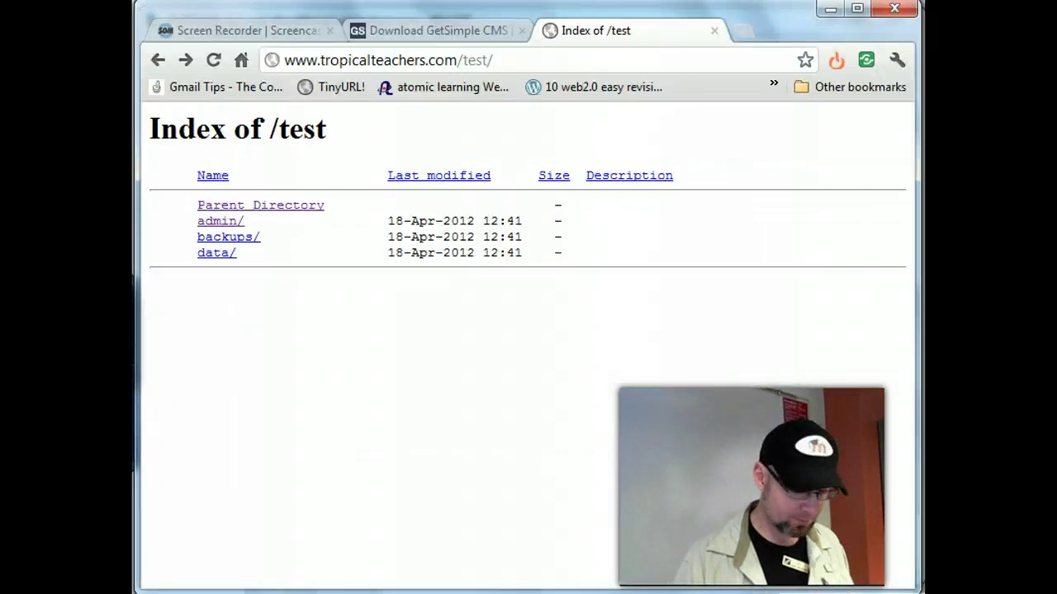
- Refresh the /test folder listing and confirm in WinSCP that the upload has finished
{"action": "key", "text": "F5"}
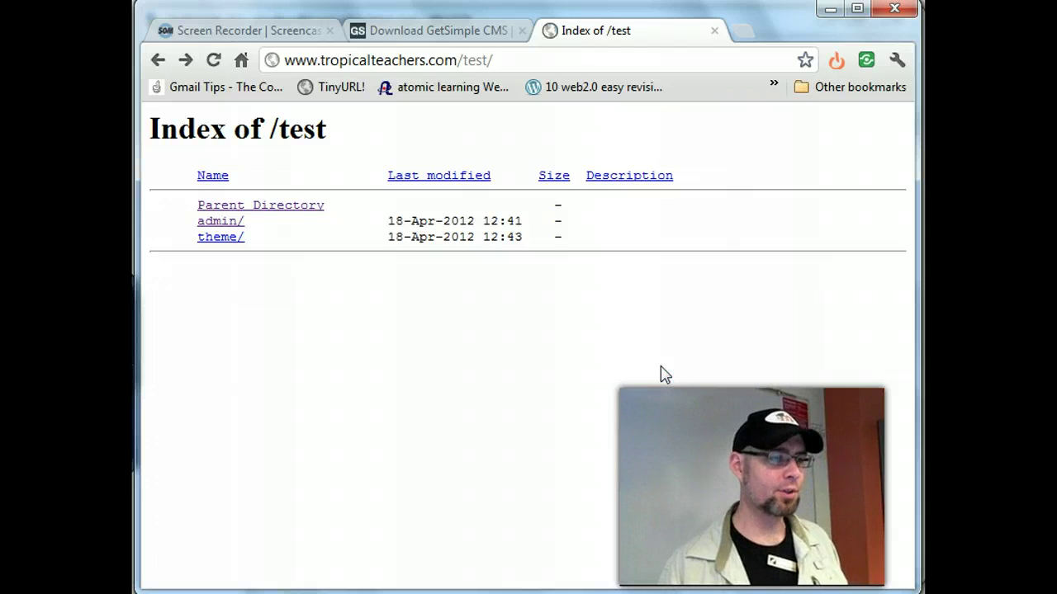
{"action": "key", "text": "alt+Tab"}
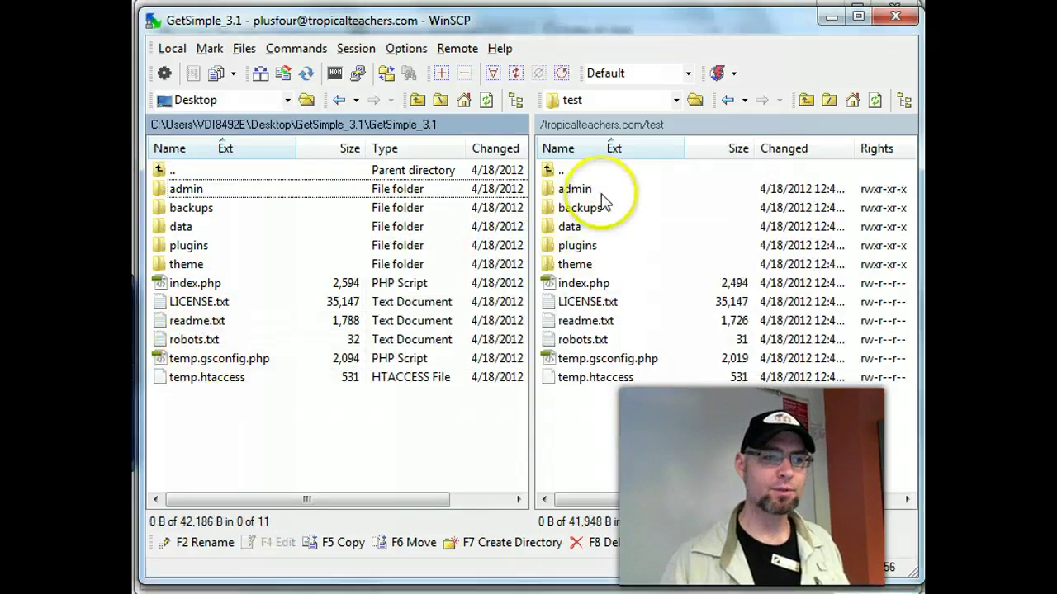
{"action": "key", "text": "alt+Tab"}
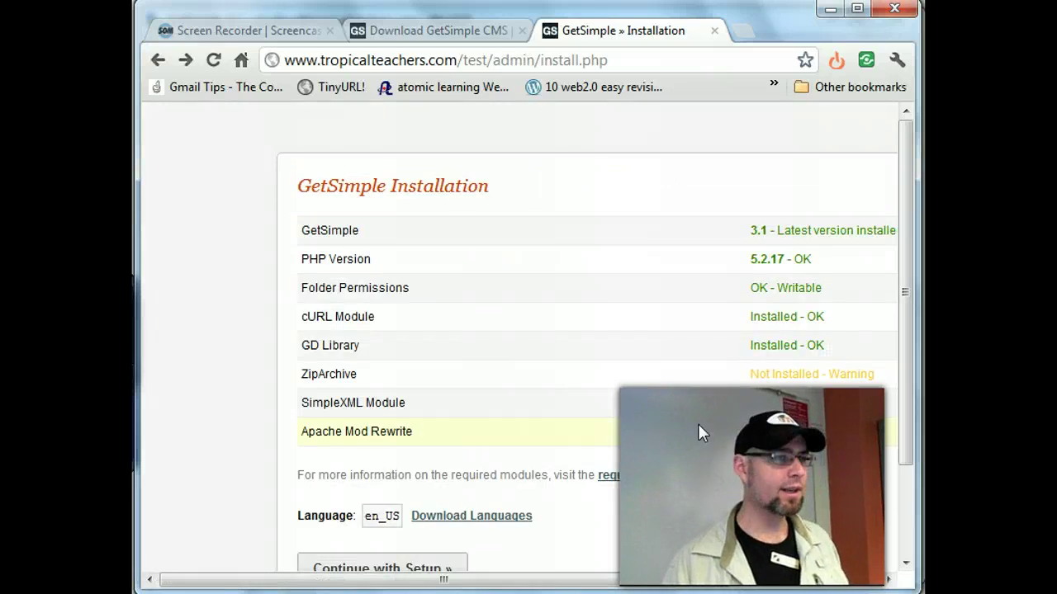
- Compare against WinSCP and review the installation requirement checks, including the OK - Writable permission status
{"action": "key", "text": "alt+Tab"}
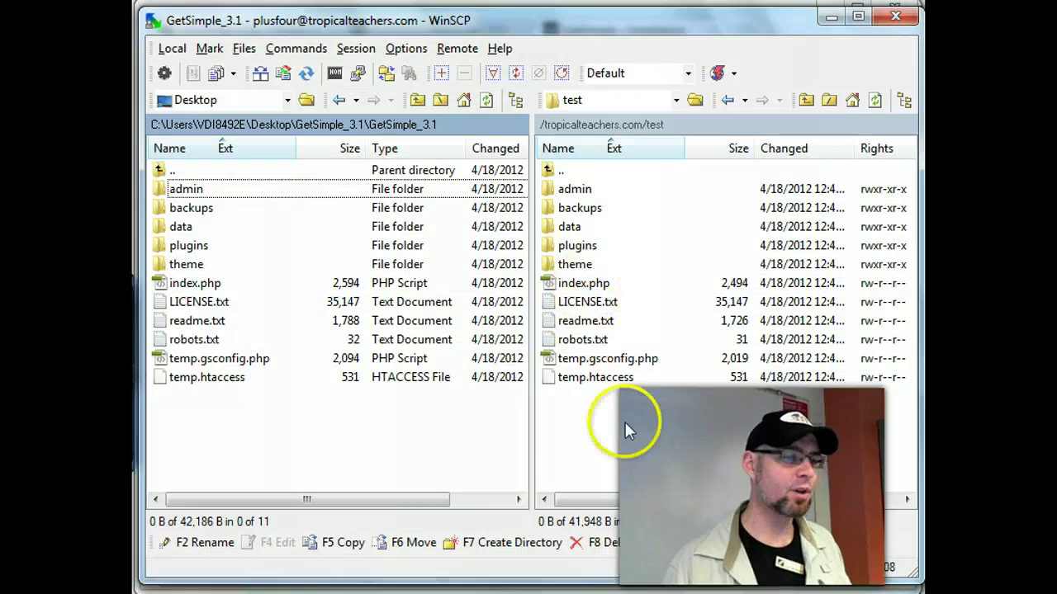
{"action": "key", "text": "alt+Tab"}
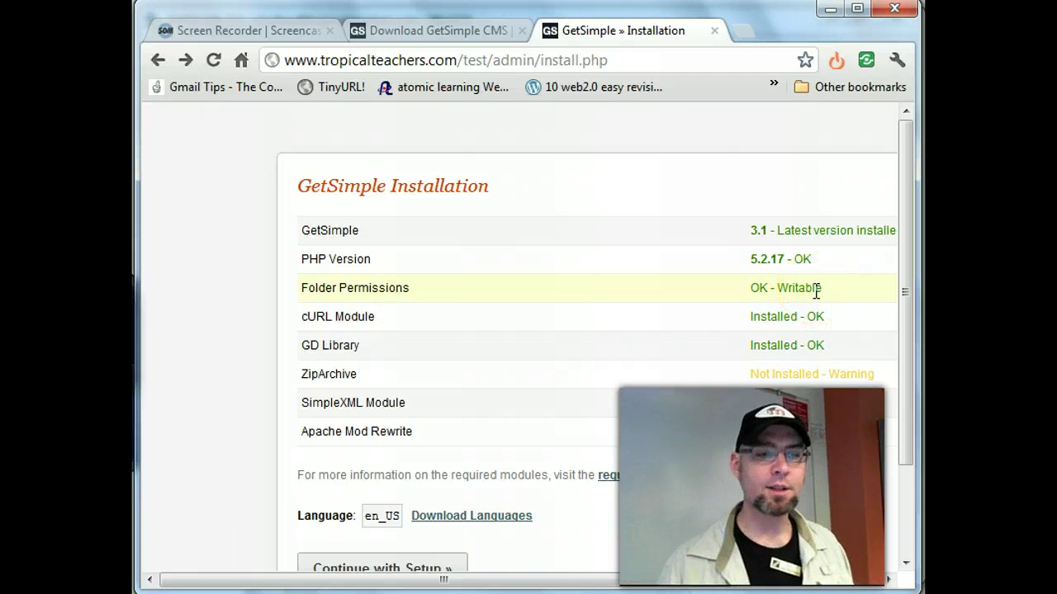
{"action": "left_click_drag", "start_coordinate": [821, 288], "coordinate": [745, 291]}
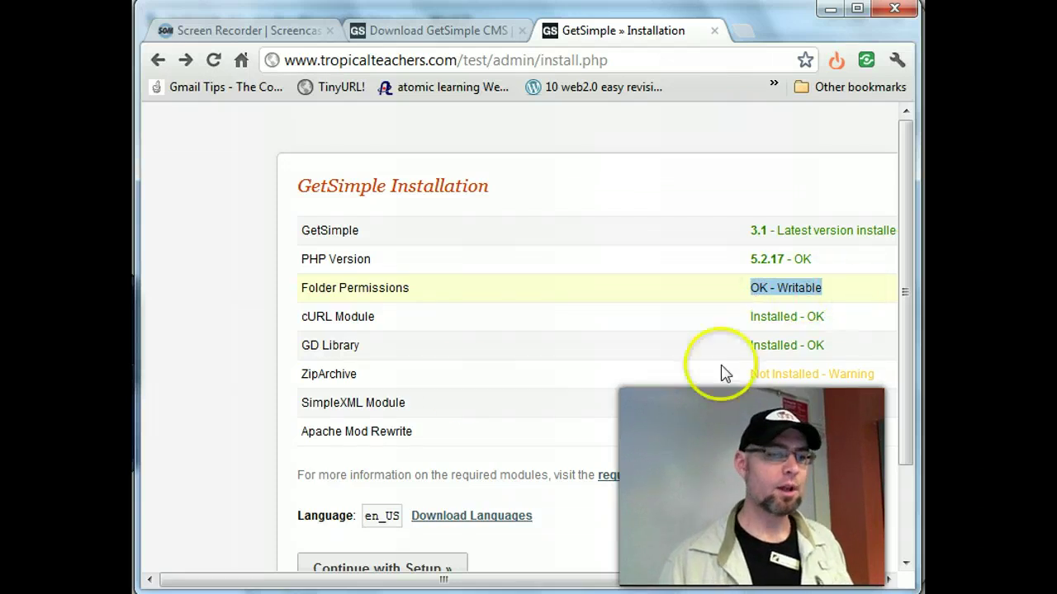
{"action": "left_click", "coordinate": [875, 376]}
{"action": "left_click_drag", "start_coordinate": [701, 580], "coordinate": [641, 577]}
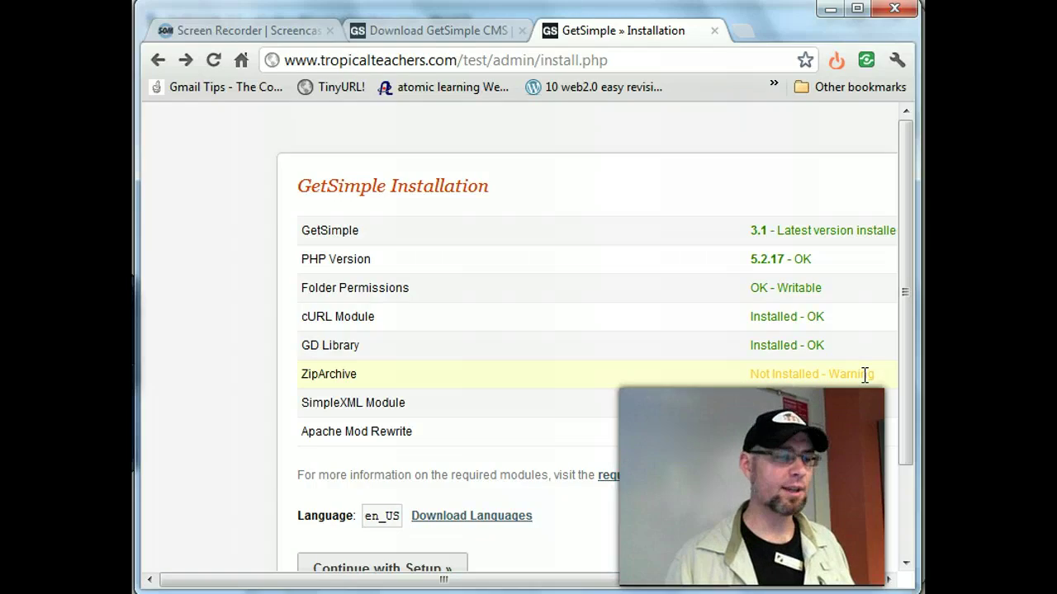
{"action": "scroll", "coordinate": [864, 374], "scroll_direction": "down", "scroll_amount": 3}
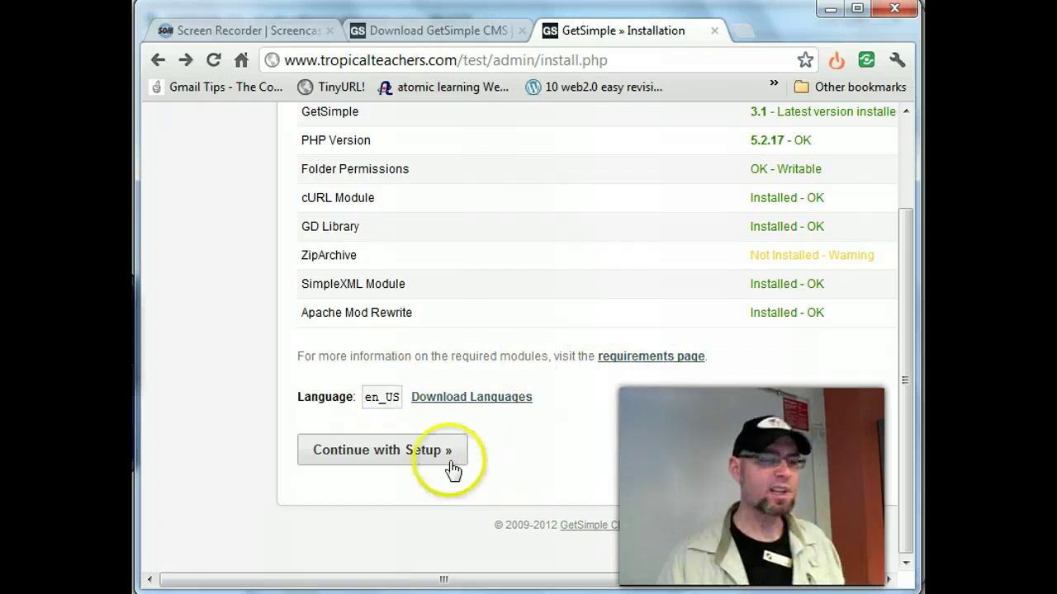
{"action": "scroll", "coordinate": [556, 453], "scroll_direction": "up", "scroll_amount": 3}
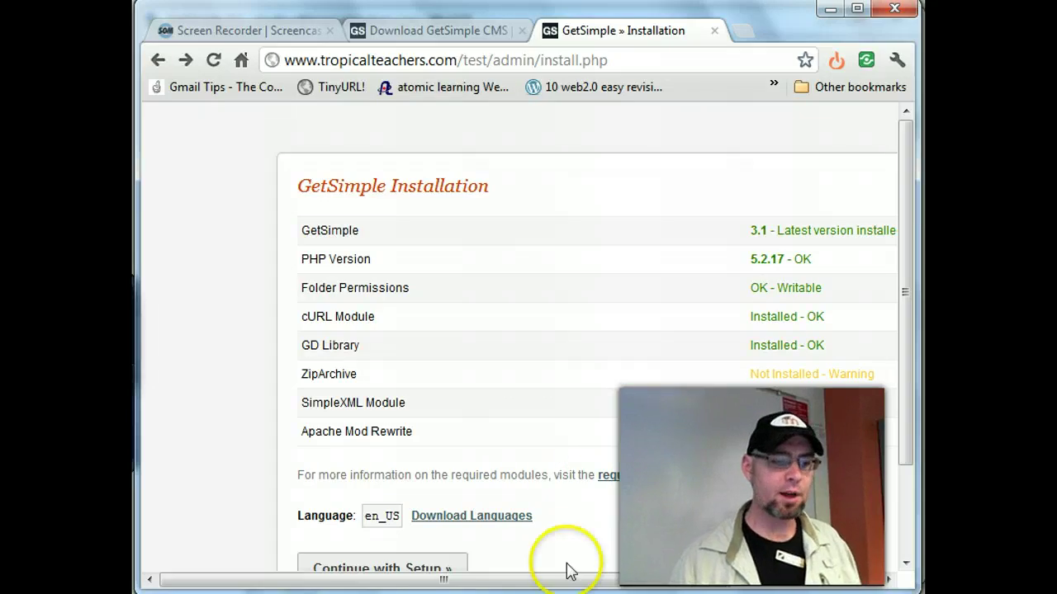
- Close the WinSCP session and continue from the checks to the site setup form
{"action": "key", "text": "alt+Tab"}
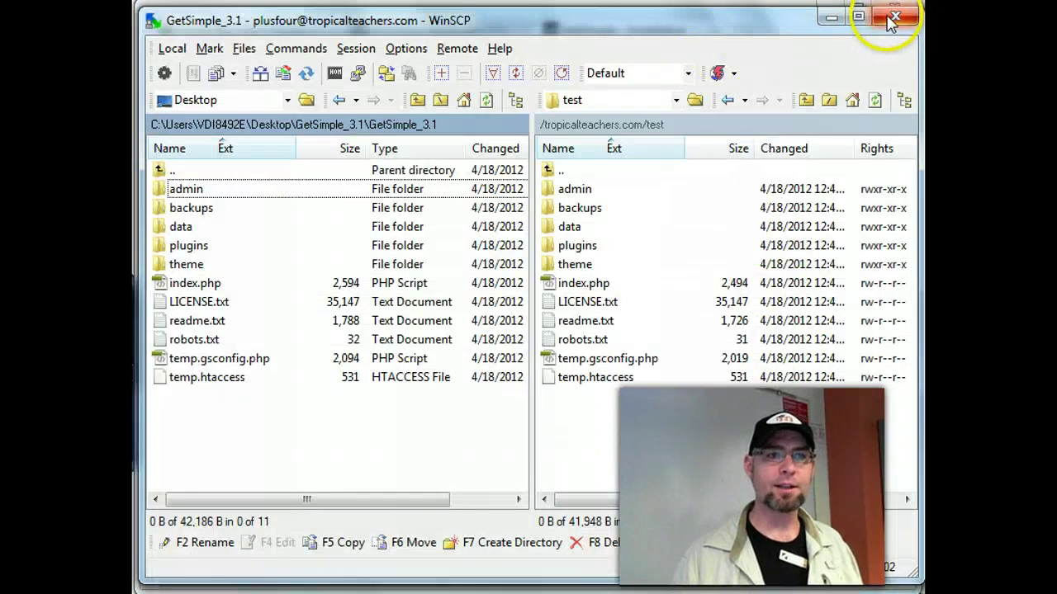
{"action": "left_click", "coordinate": [890, 18]}
{"action": "left_click", "coordinate": [450, 319]}
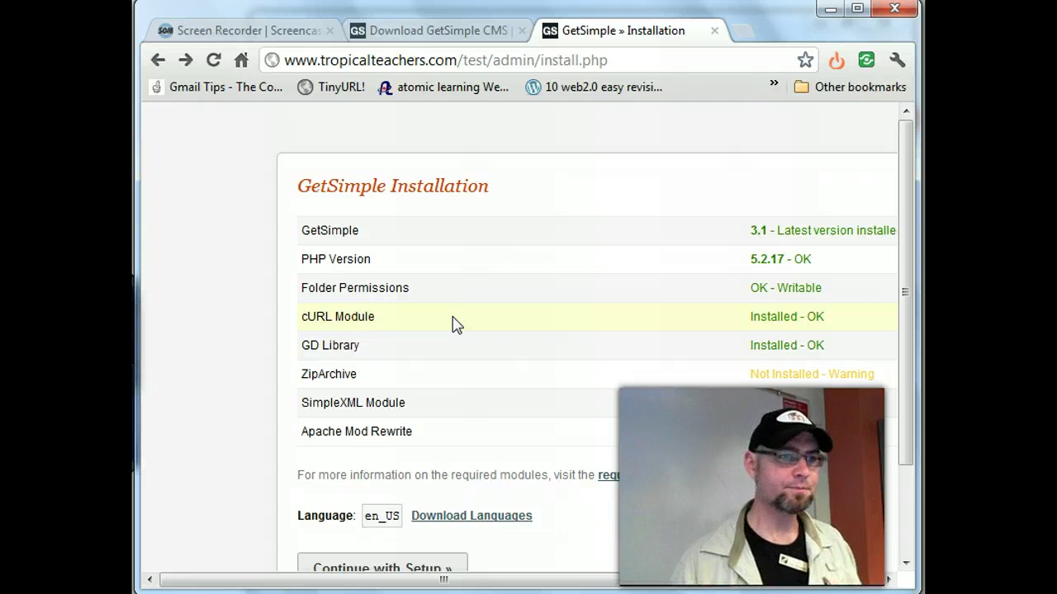
{"action": "scroll", "coordinate": [456, 324], "scroll_direction": "down", "scroll_amount": 3}
{"action": "left_click", "coordinate": [460, 450]}
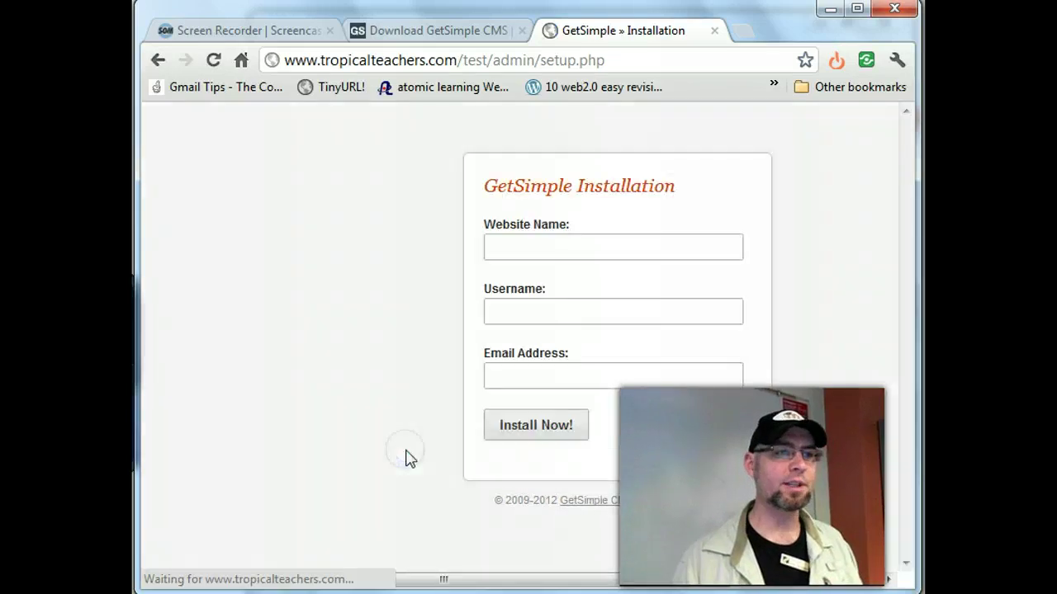
- Enter website name Plus Four Project, the admin username, and a saved email address from autofill
{"action": "left_click", "coordinate": [568, 246]}
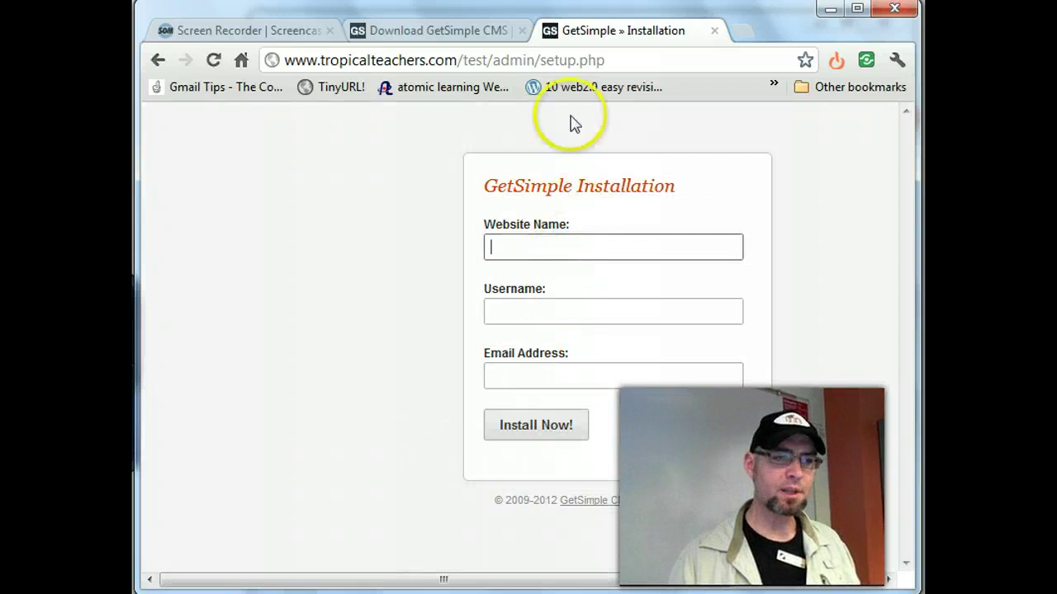
{"action": "left_click", "coordinate": [465, 60]}
{"action": "left_click", "coordinate": [490, 58], "text": "shift"}
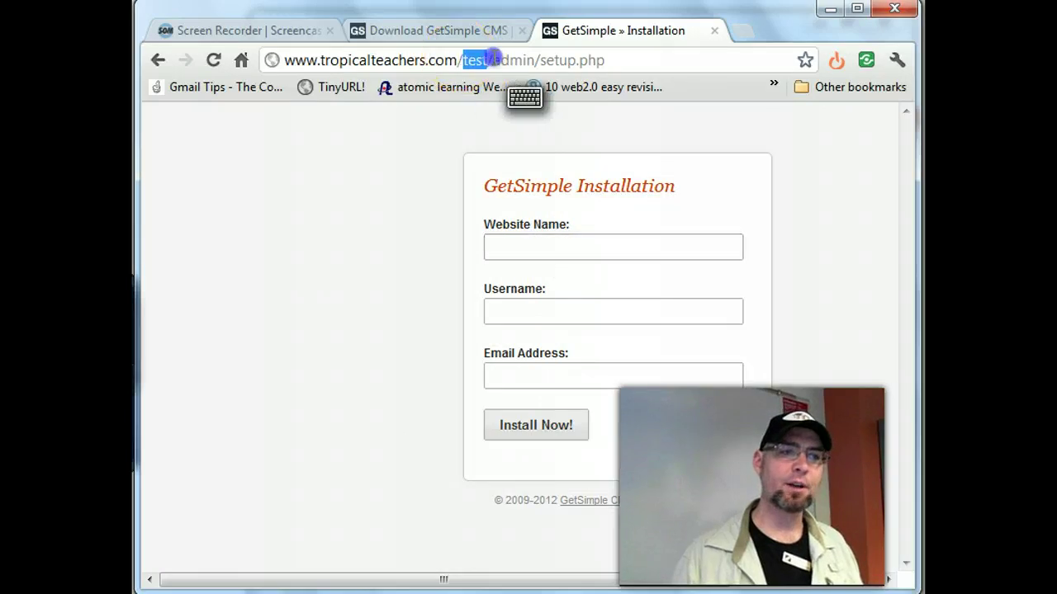
{"action": "left_click", "coordinate": [528, 250]}
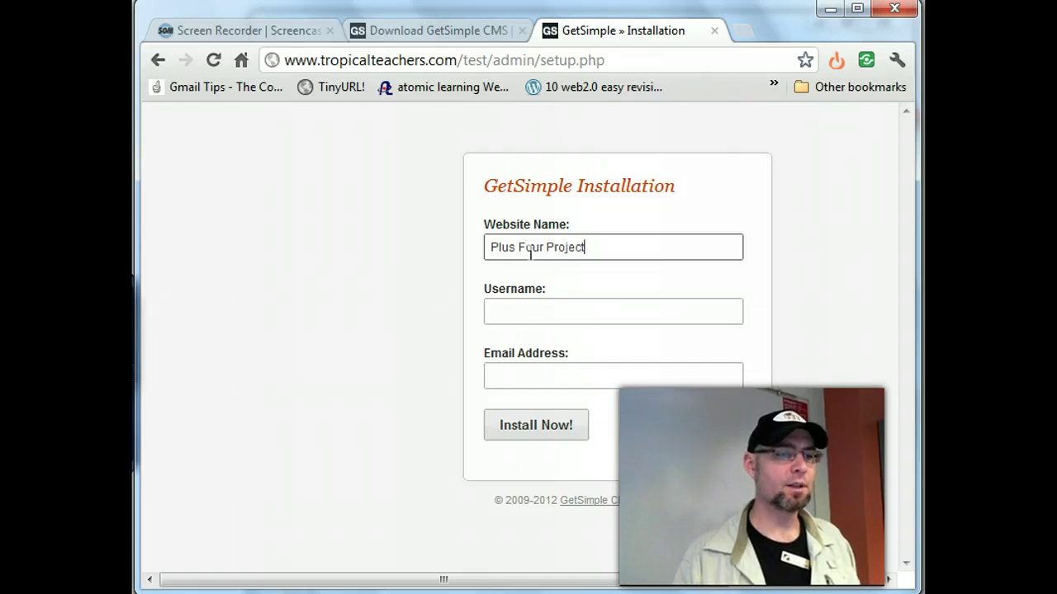
{"action": "left_click", "coordinate": [537, 306]}
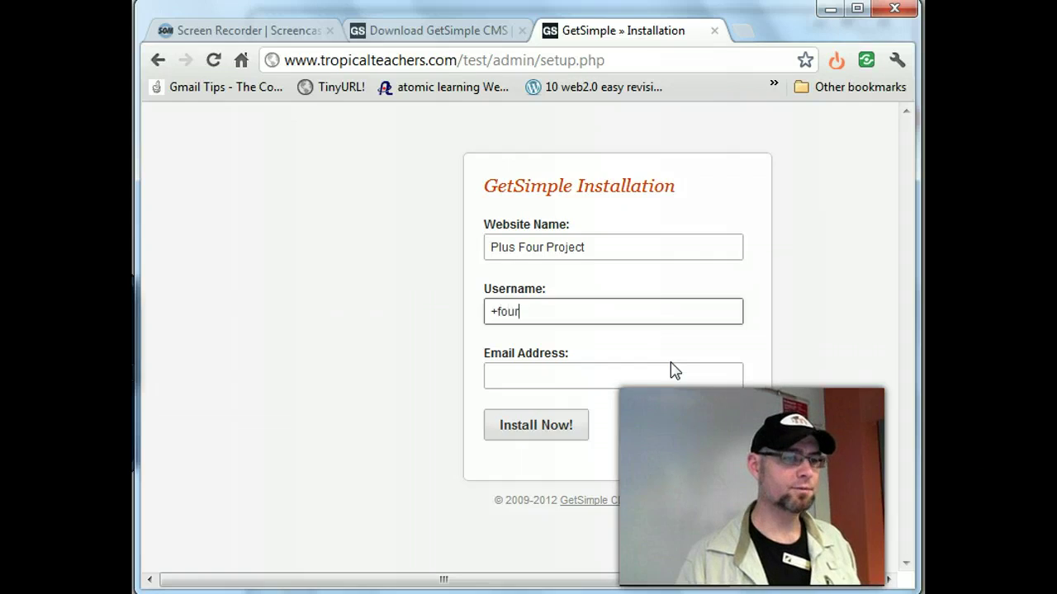
{"action": "left_click", "coordinate": [671, 367]}
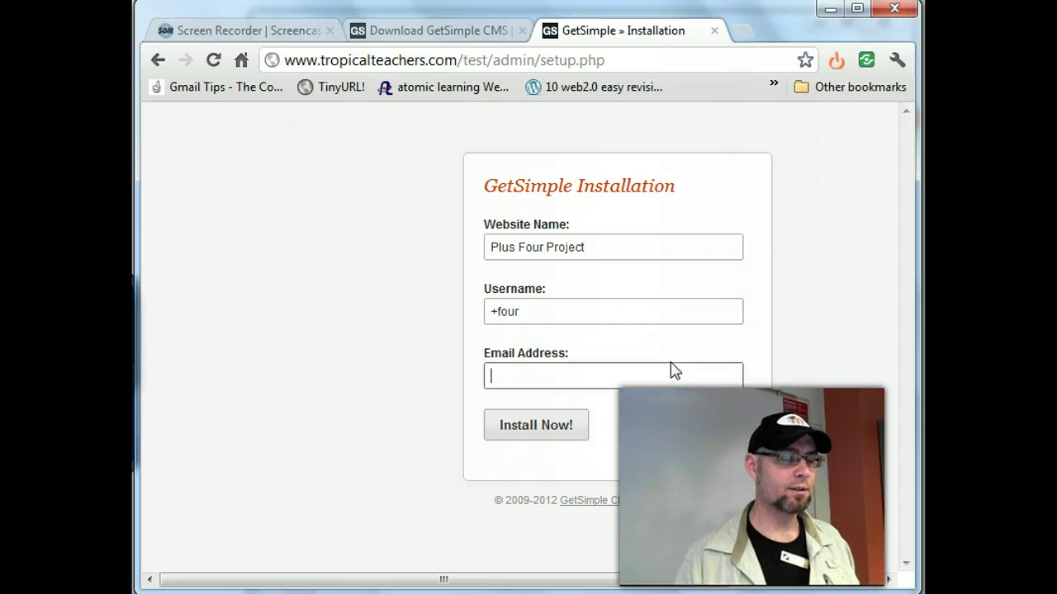
{"action": "type", "text": "di@"}
{"action": "key", "text": "Down"}
{"action": "key", "text": "Down"}
{"action": "key", "text": "Down"}
{"action": "key", "text": "Down"}
{"action": "key", "text": "Down"}
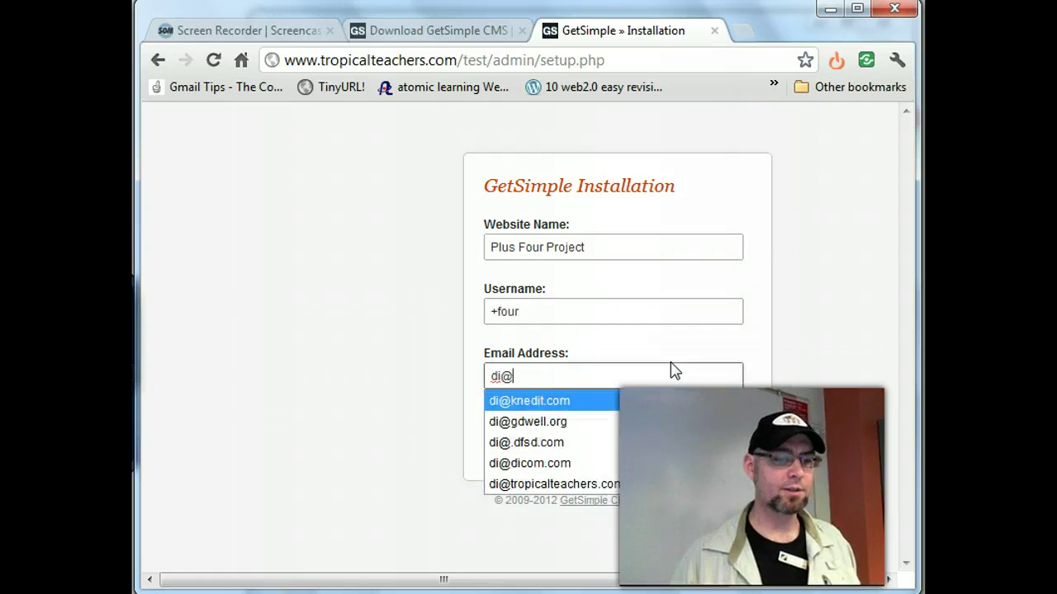
{"action": "key", "text": "Return"}
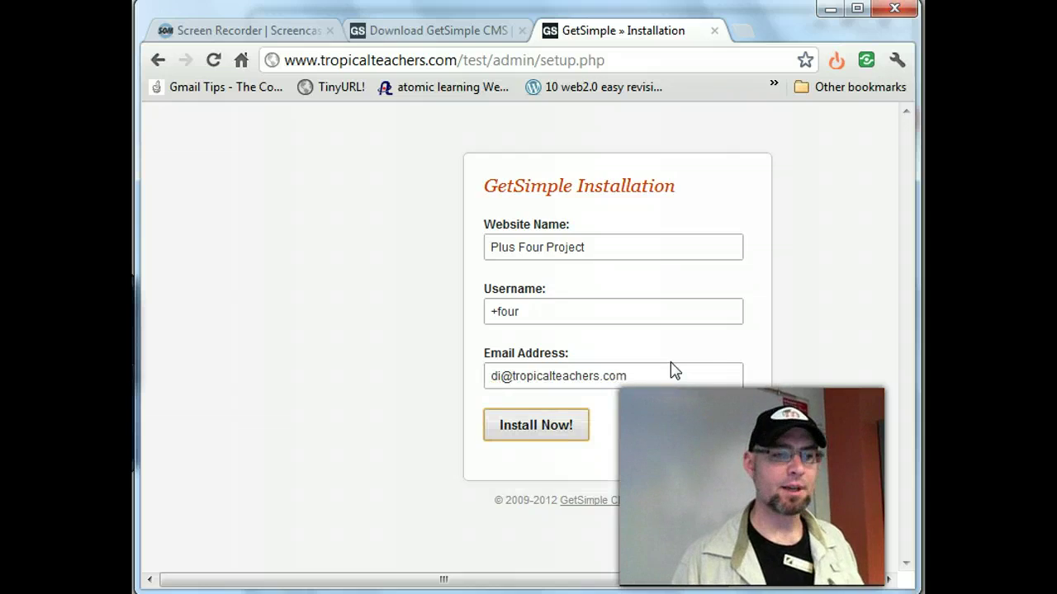
- Install the site and scroll through the Getting Started support page
{"action": "left_click", "coordinate": [543, 438]}
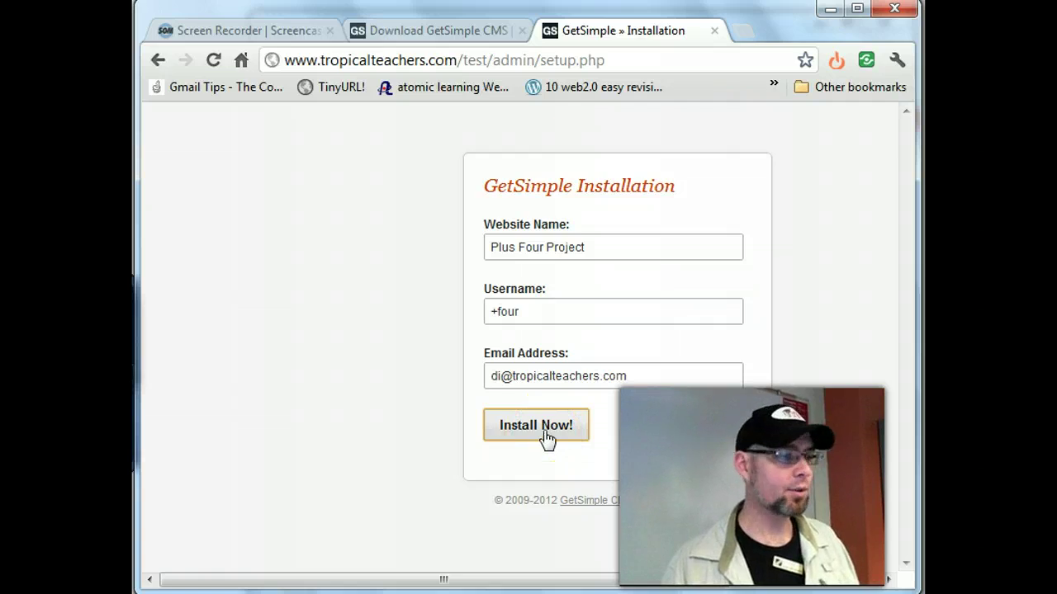
{"action": "left_click", "coordinate": [545, 436]}
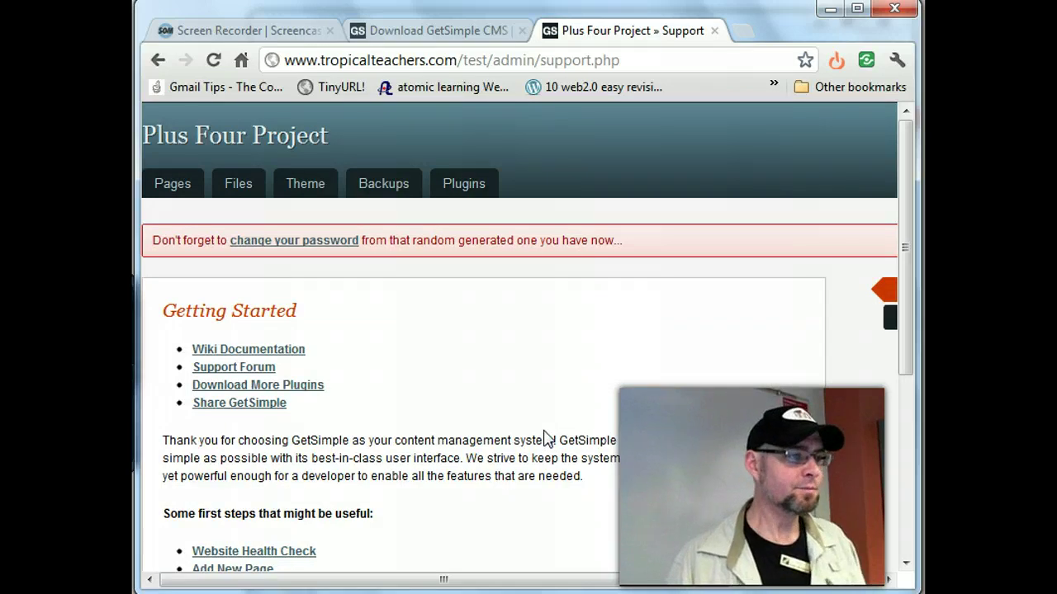
{"action": "left_click", "coordinate": [672, 335]}
{"action": "scroll", "coordinate": [672, 335], "scroll_direction": "down", "scroll_amount": 2}
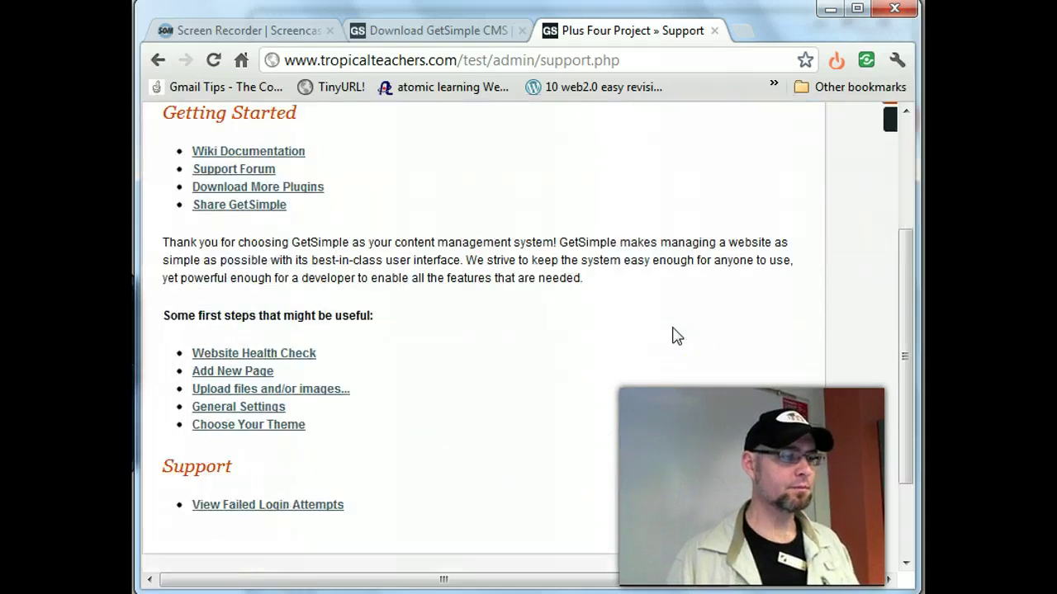
{"action": "scroll", "coordinate": [672, 335], "scroll_direction": "down", "scroll_amount": 2}
{"action": "scroll", "coordinate": [671, 335], "scroll_direction": "up", "scroll_amount": 4}
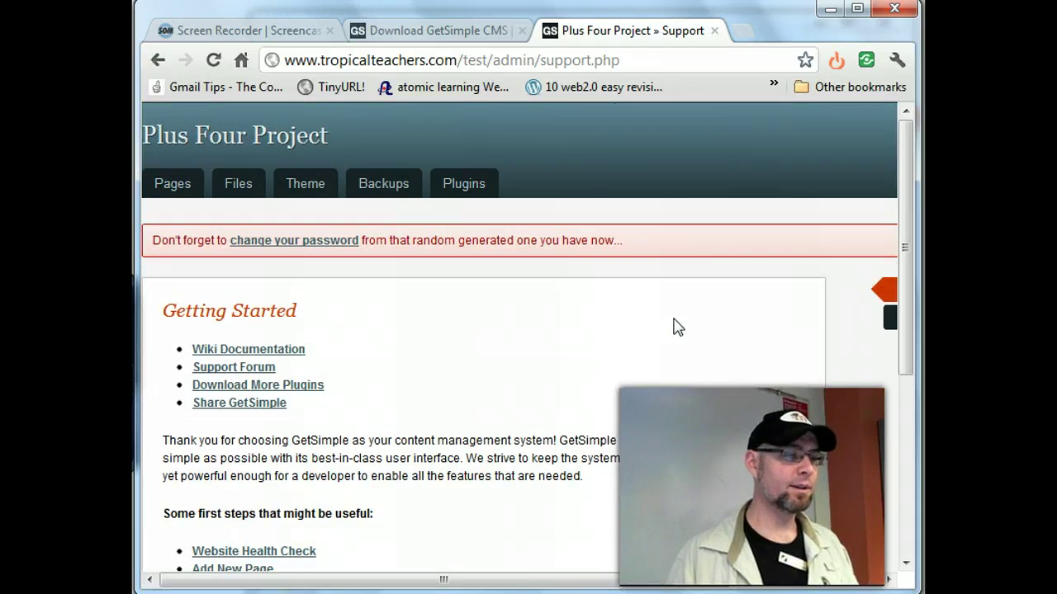
{"action": "scroll", "coordinate": [671, 335], "scroll_direction": "down", "scroll_amount": 3}
{"action": "scroll", "coordinate": [672, 335], "scroll_direction": "up", "scroll_amount": 3}
- Finish reviewing the support page and move on to the user profile settings
{"action": "left_click", "coordinate": [835, 402]}
{"action": "left_click_drag", "start_coordinate": [638, 579], "coordinate": [761, 582]}
{"action": "left_click_drag", "start_coordinate": [840, 582], "coordinate": [559, 571]}
{"action": "left_click", "coordinate": [514, 346]}
{"action": "scroll", "coordinate": [513, 338], "scroll_direction": "down", "scroll_amount": 2}
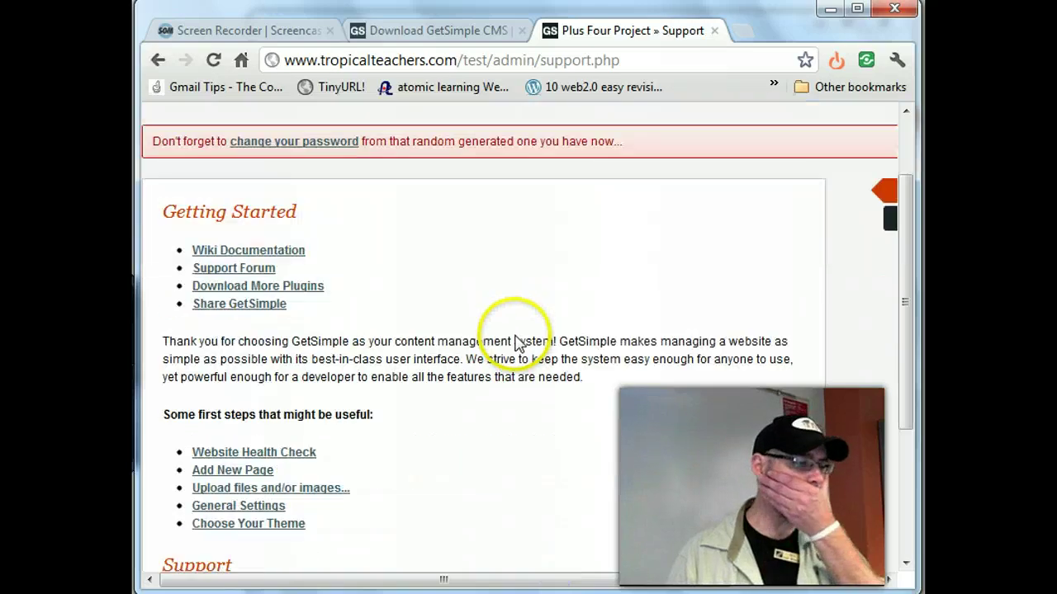
{"action": "scroll", "coordinate": [513, 338], "scroll_direction": "up", "scroll_amount": 2}
{"action": "left_click", "coordinate": [319, 247]}
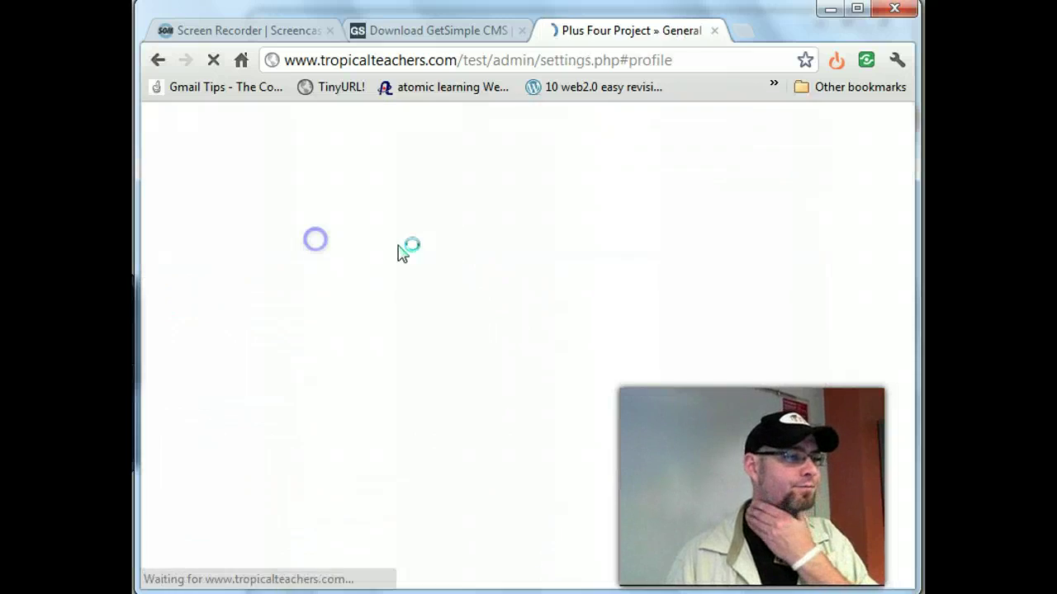
- Set the local time zone to Eastern Time (US & Canada), keeping en_US as the language
{"action": "left_click", "coordinate": [434, 250]}
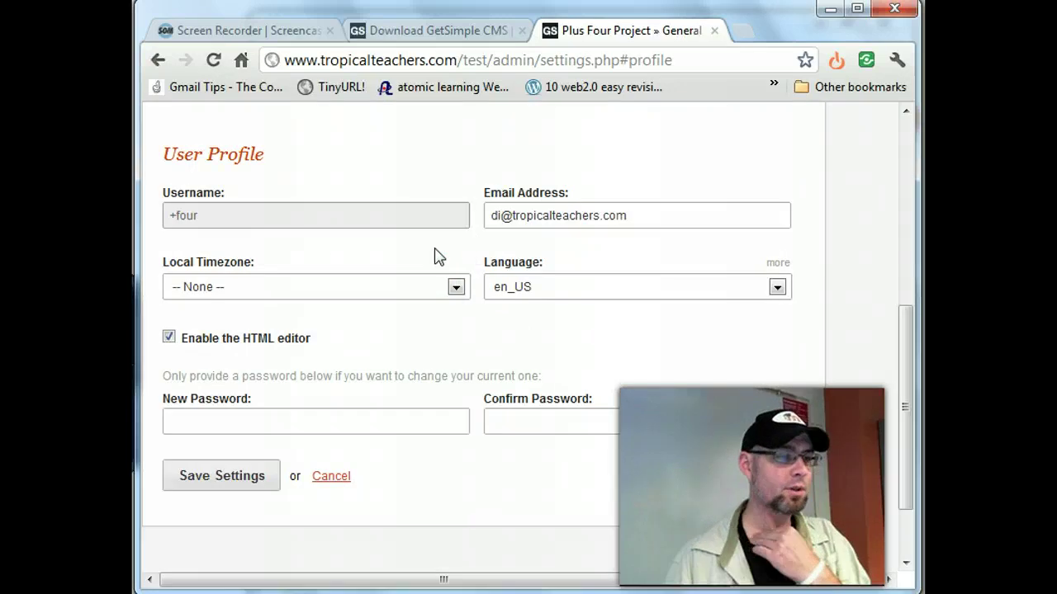
{"action": "left_click", "coordinate": [385, 286]}
{"action": "left_click", "coordinate": [484, 283]}
{"action": "left_click", "coordinate": [457, 287]}
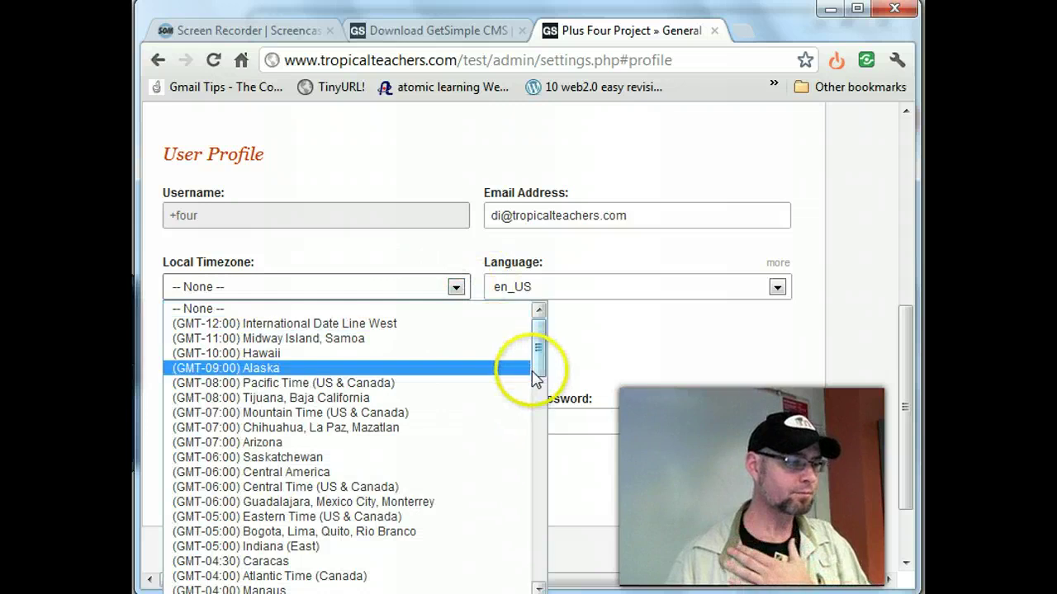
{"action": "left_click", "coordinate": [367, 517]}
{"action": "left_click", "coordinate": [717, 289]}
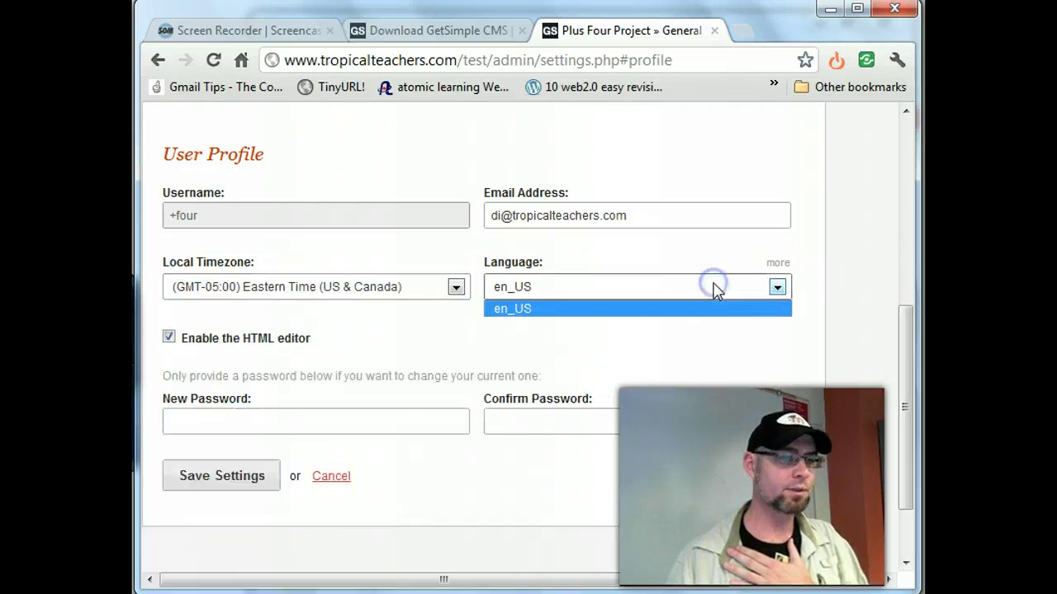
{"action": "left_click", "coordinate": [779, 288]}
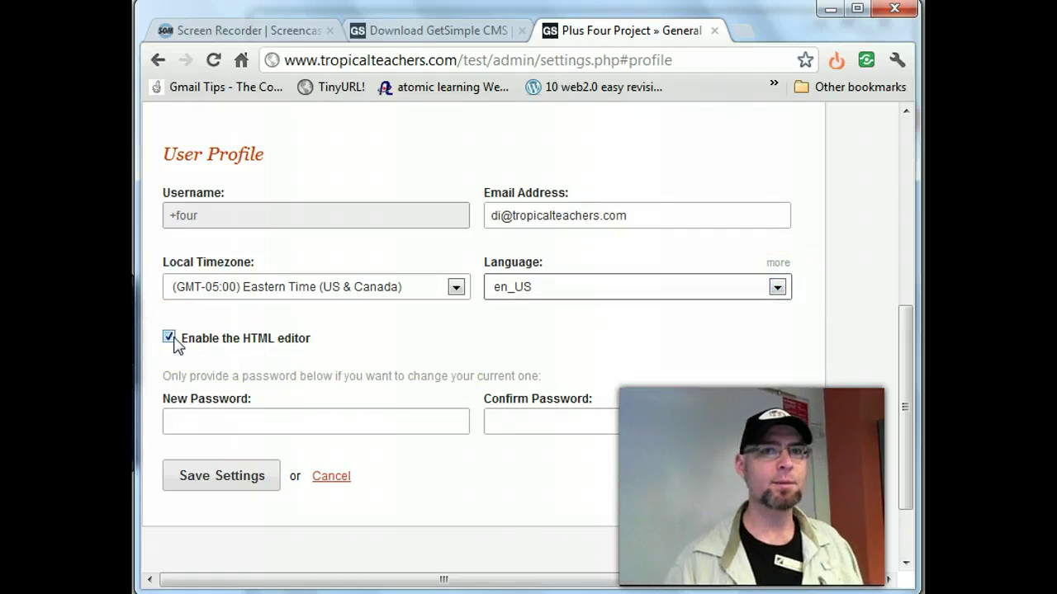
- Enter and confirm a new admin password, then save the settings
{"action": "left_click", "coordinate": [184, 420]}
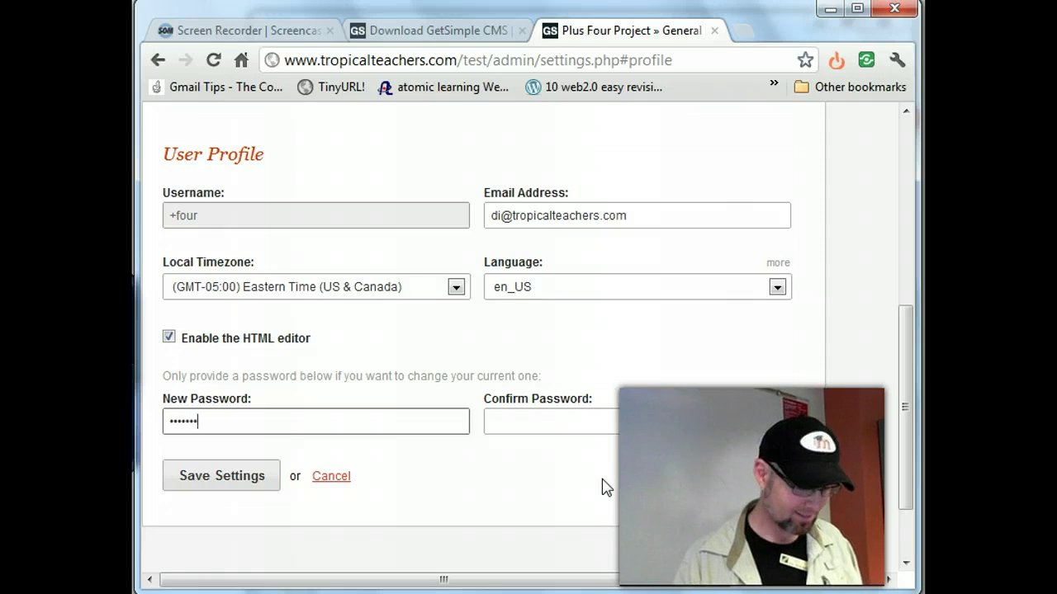
{"action": "key", "text": "Tab"}
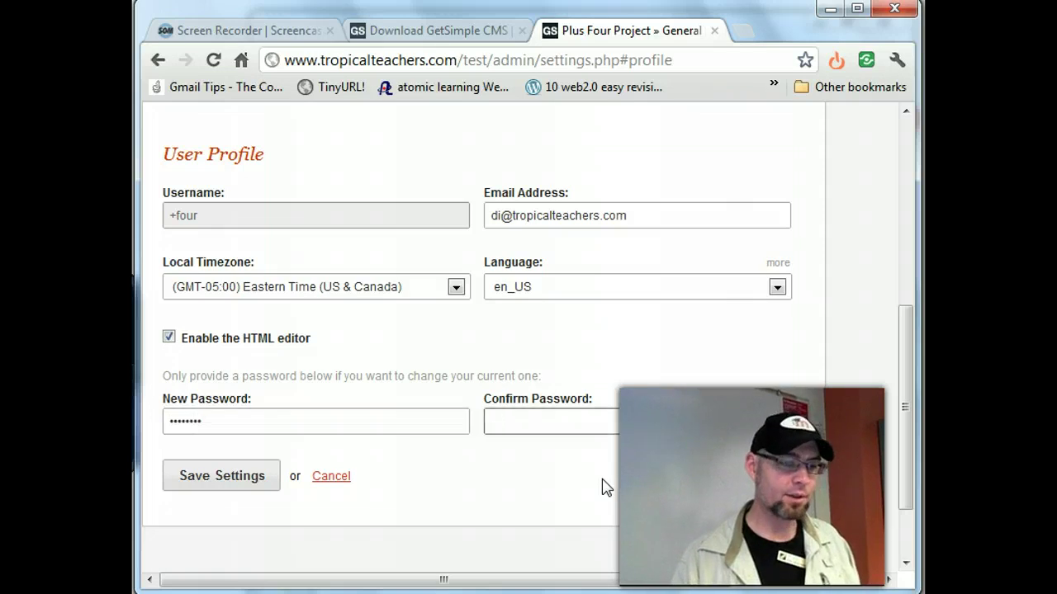
{"action": "type", "text": "••••••••"}
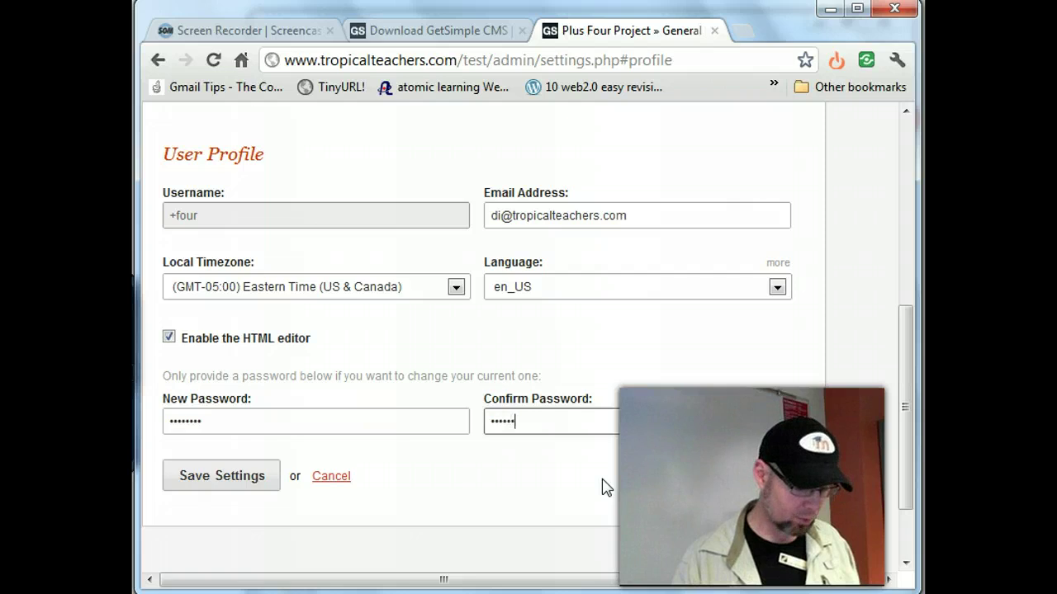
{"action": "type", "text": "•"}
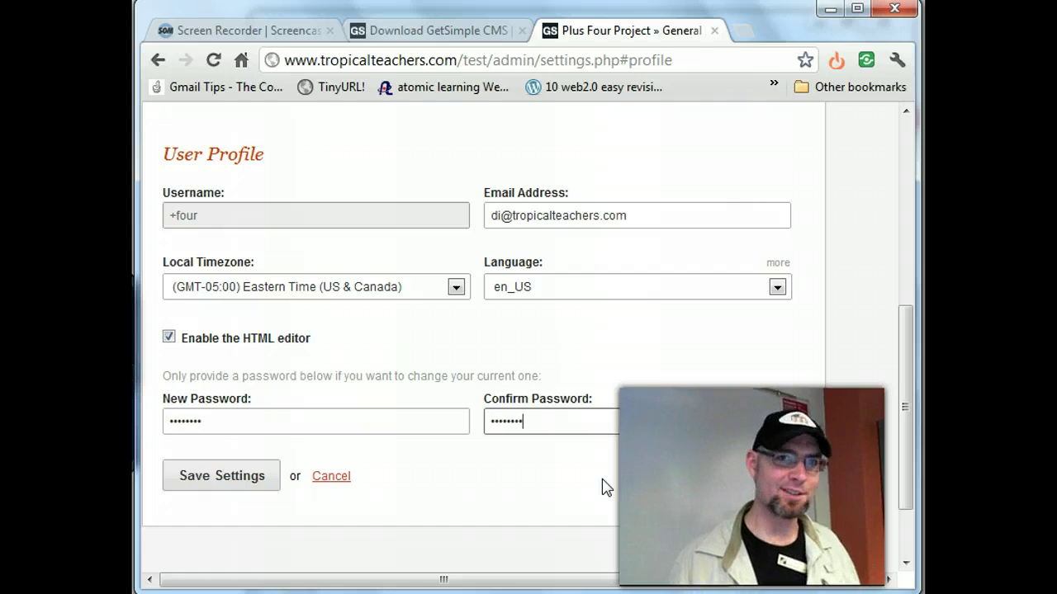
{"action": "left_click", "coordinate": [230, 480]}
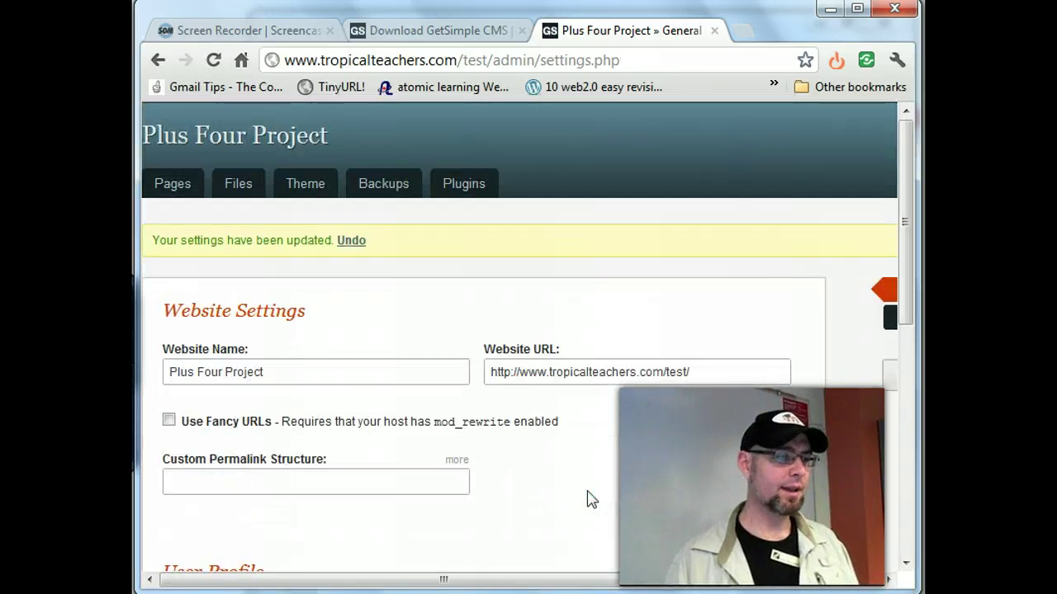
- Resave the settings from the User Profile section, which returns a 'CSRF detected!' error
{"action": "left_click", "coordinate": [356, 266]}
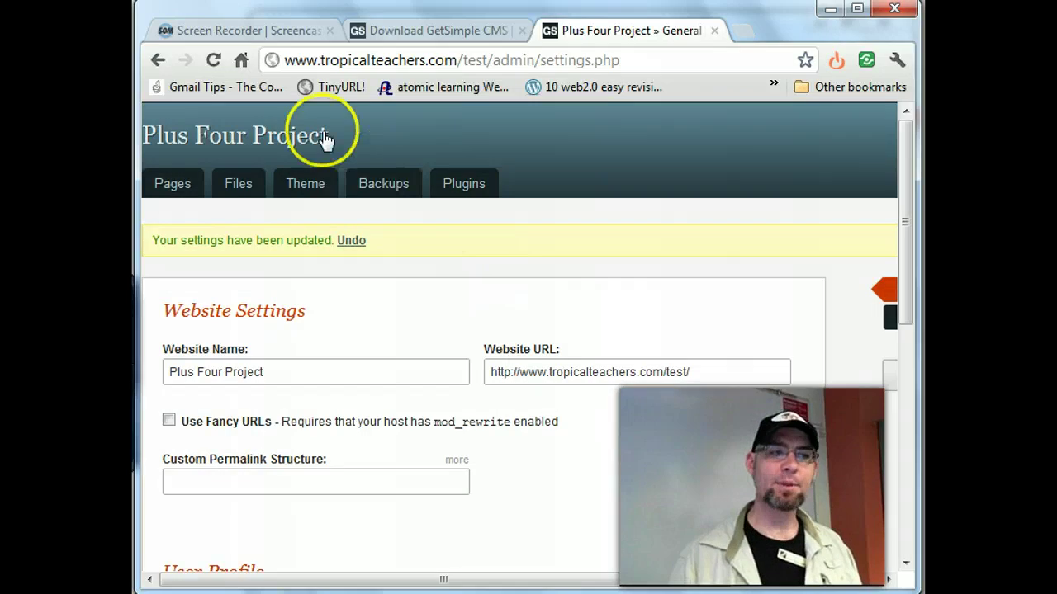
{"action": "left_click_drag", "start_coordinate": [341, 134], "coordinate": [138, 135]}
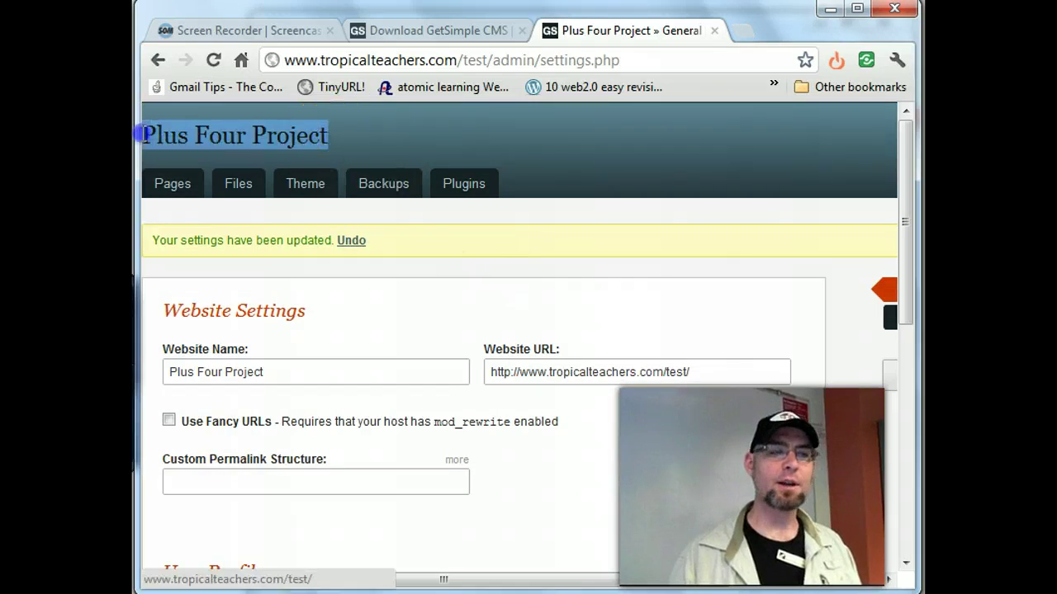
{"action": "left_click", "coordinate": [701, 366]}
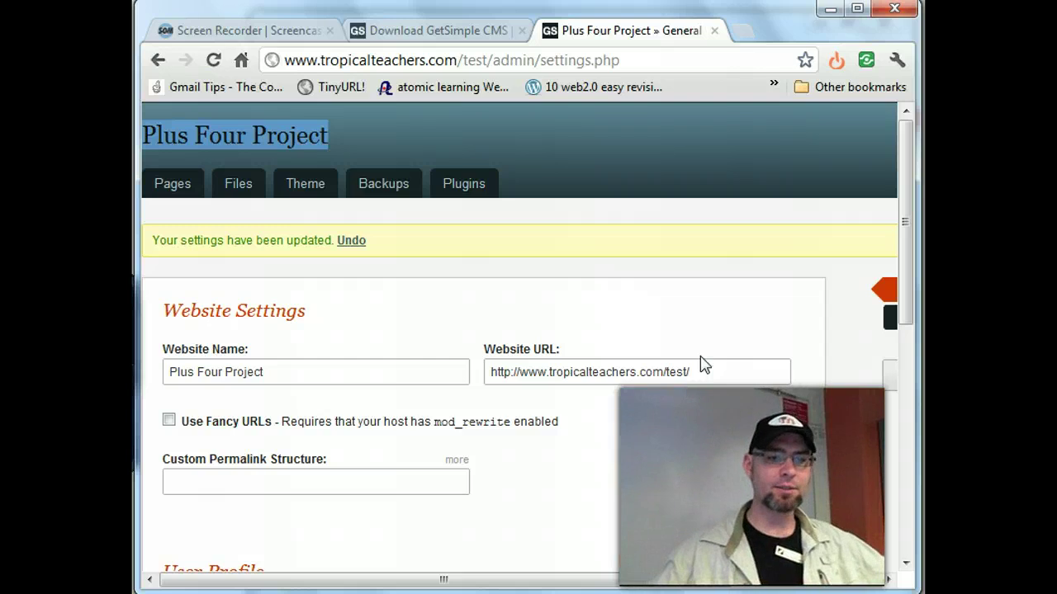
{"action": "scroll", "coordinate": [576, 289], "scroll_direction": "down", "scroll_amount": 5}
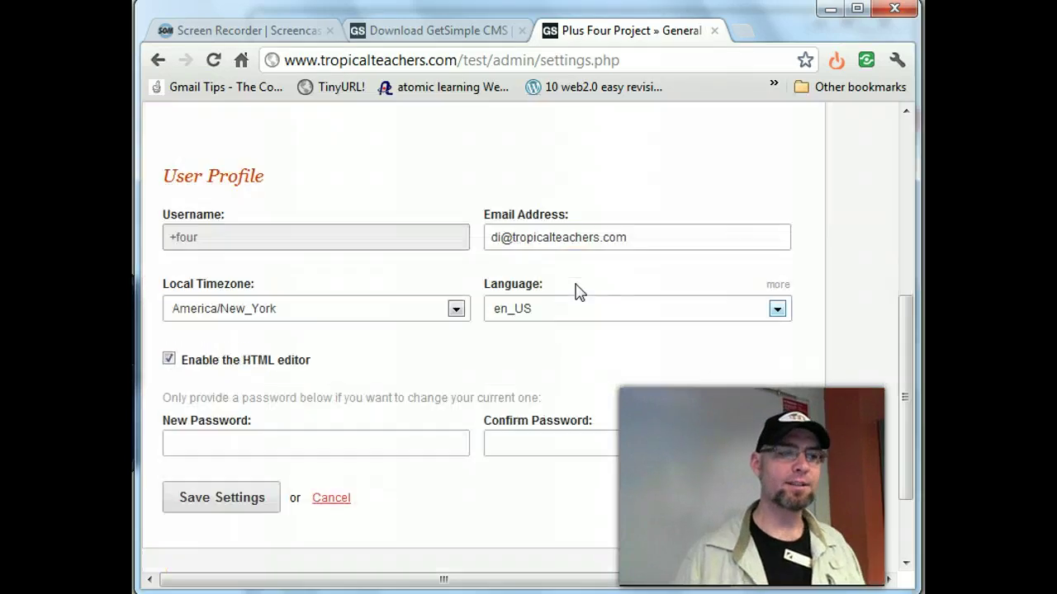
{"action": "scroll", "coordinate": [347, 421], "scroll_direction": "down", "scroll_amount": 2}
{"action": "left_click", "coordinate": [347, 421]}
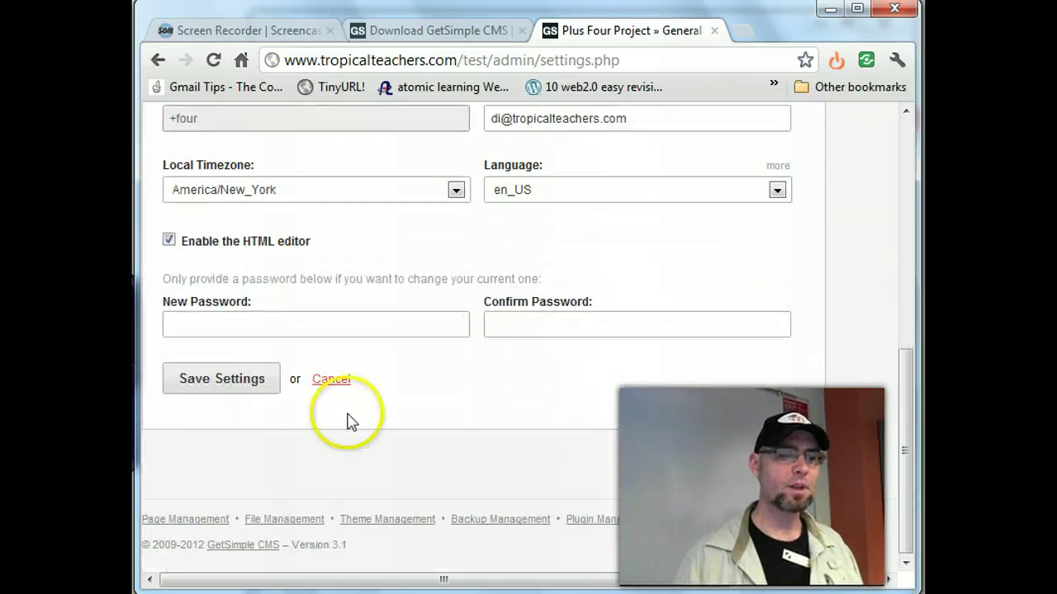
{"action": "left_click", "coordinate": [229, 381]}
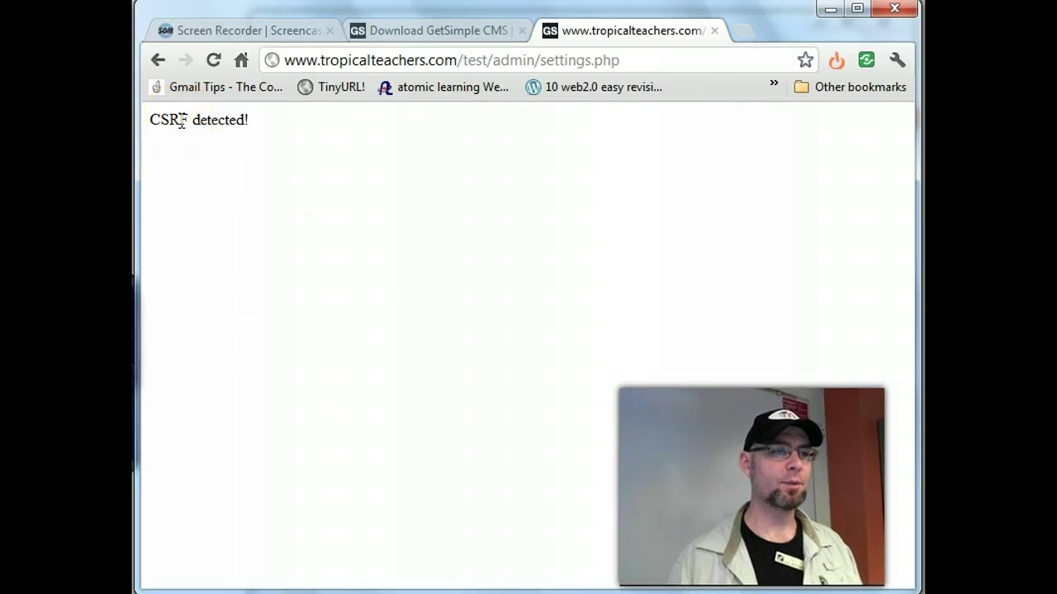
- Resize the browser window and close the GetSimple download page tab
{"action": "left_click", "coordinate": [248, 122]}
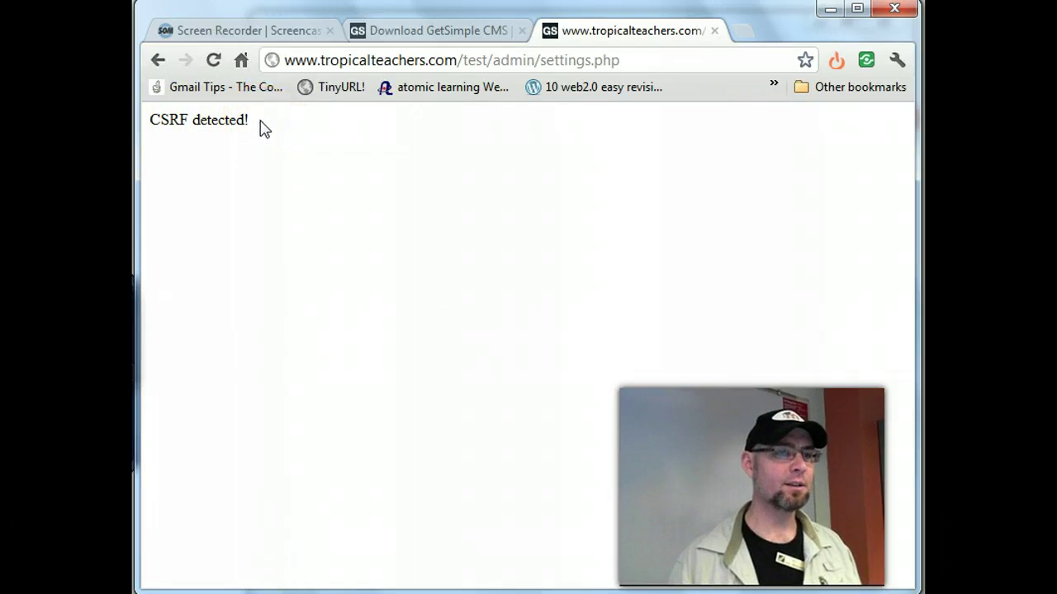
{"action": "left_click", "coordinate": [784, 513]}
{"action": "mouse_move", "coordinate": [916, 537]}
{"action": "left_mouse_down"}
{"action": "mouse_move", "coordinate": [1048, 538]}
{"action": "mouse_move", "coordinate": [912, 524]}
{"action": "left_mouse_up"}
{"action": "mouse_move", "coordinate": [477, 18]}
{"action": "left_mouse_down"}
{"action": "mouse_move", "coordinate": [559, 170]}
{"action": "mouse_move", "coordinate": [696, 488]}
{"action": "mouse_move", "coordinate": [458, 31]}
{"action": "mouse_move", "coordinate": [474, 9]}
{"action": "left_mouse_up"}
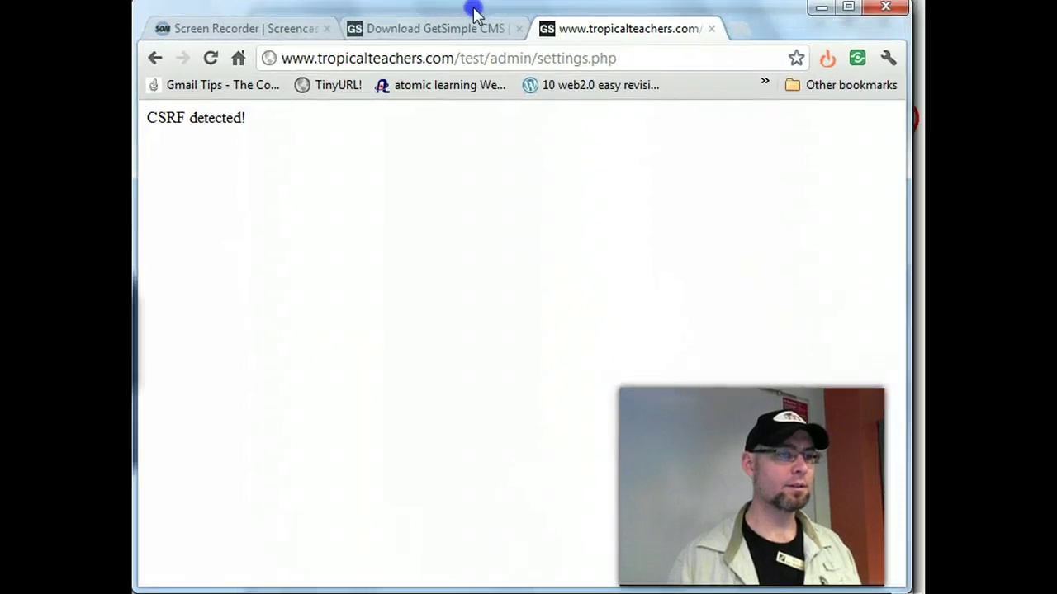
{"action": "left_click", "coordinate": [425, 30]}
{"action": "left_click", "coordinate": [619, 29]}
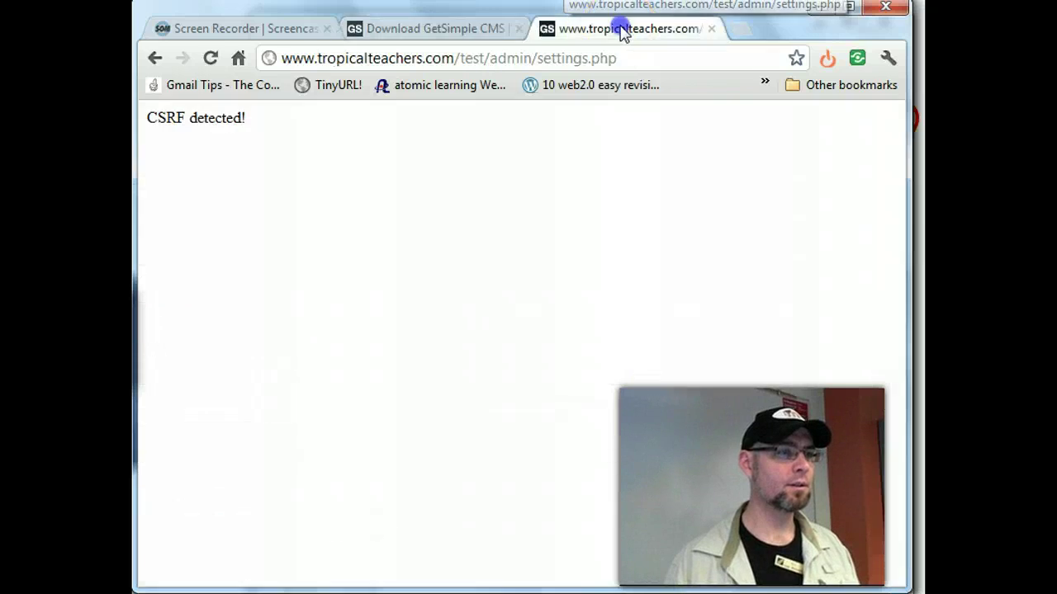
{"action": "left_click", "coordinate": [506, 36]}
{"action": "left_click", "coordinate": [518, 29]}
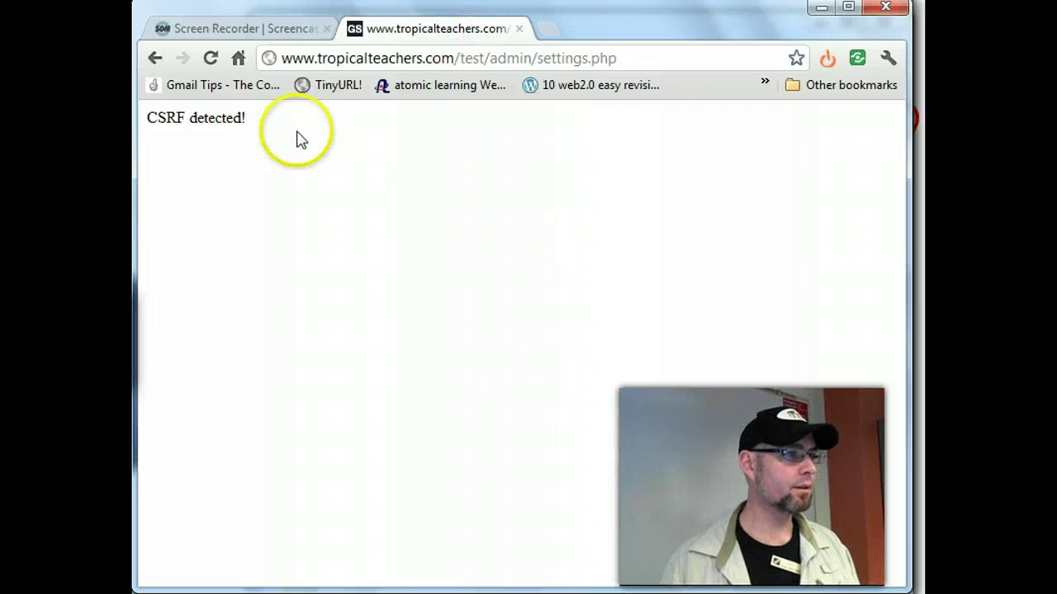
- Search Google for 'CSRF detected!' and open the get-simple.info forum thread about it
{"action": "left_click_drag", "start_coordinate": [262, 118], "coordinate": [142, 111]}
{"action": "right_click", "coordinate": [188, 121]}
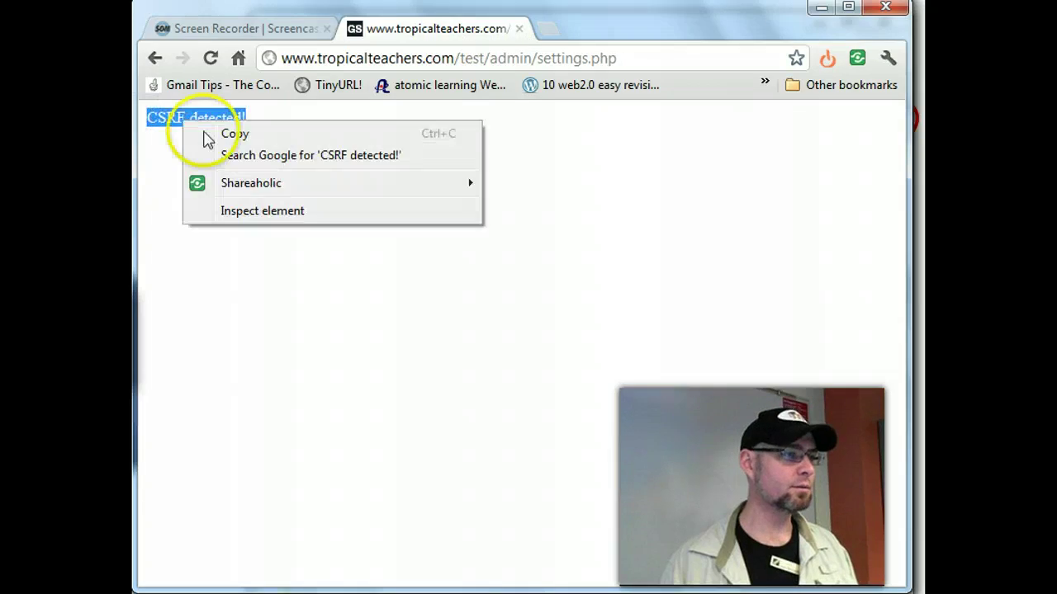
{"action": "left_click", "coordinate": [237, 155]}
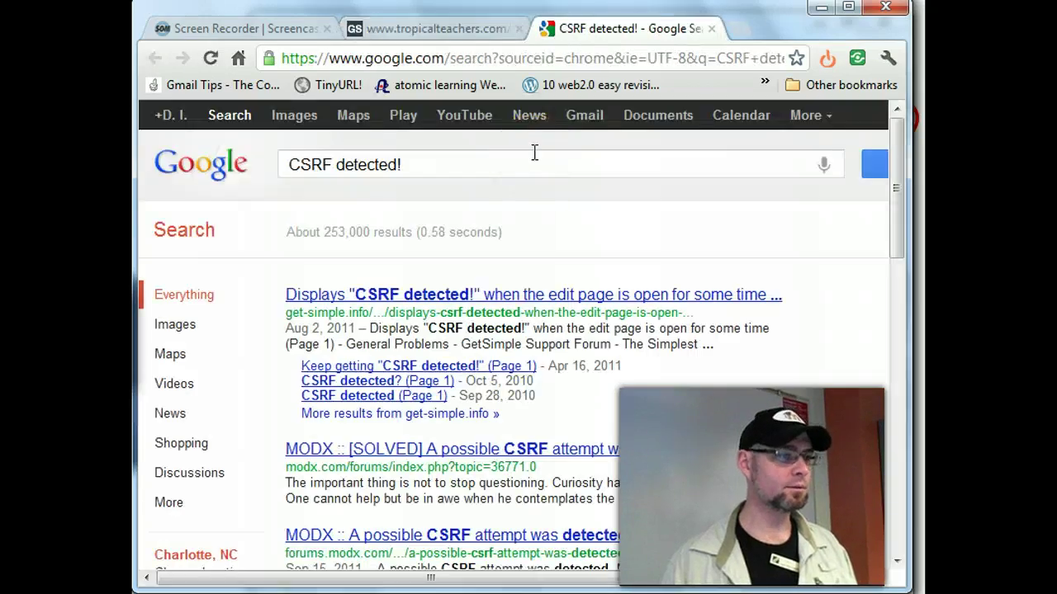
{"action": "left_click", "coordinate": [543, 289]}
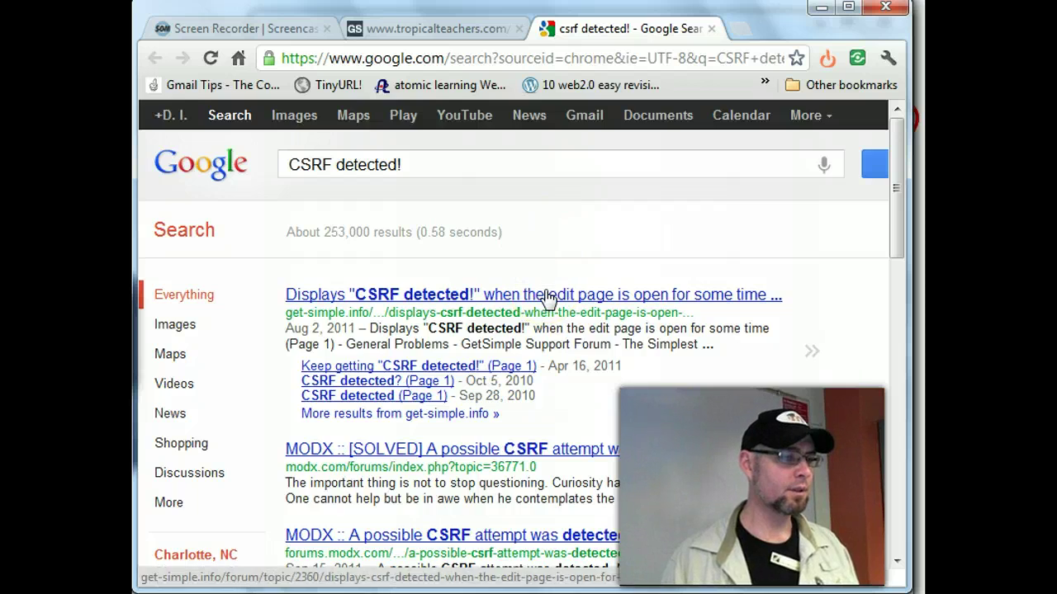
{"action": "left_click", "coordinate": [544, 295]}
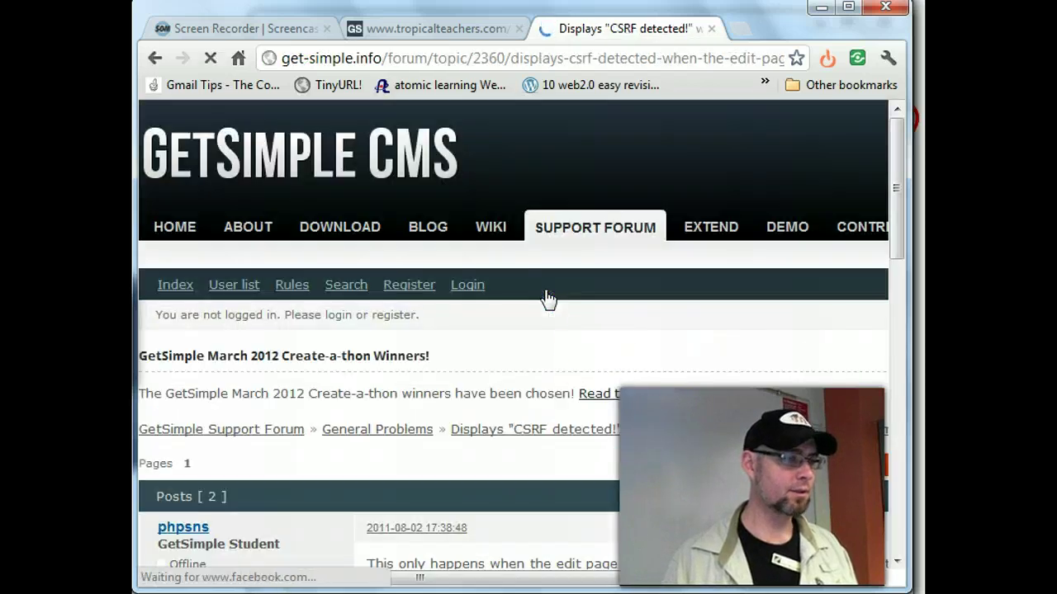
- Read the forum replies calling 'CSRF detected!' a known problem, then return to the error tab
{"action": "scroll", "coordinate": [632, 341], "scroll_direction": "down", "scroll_amount": 5}
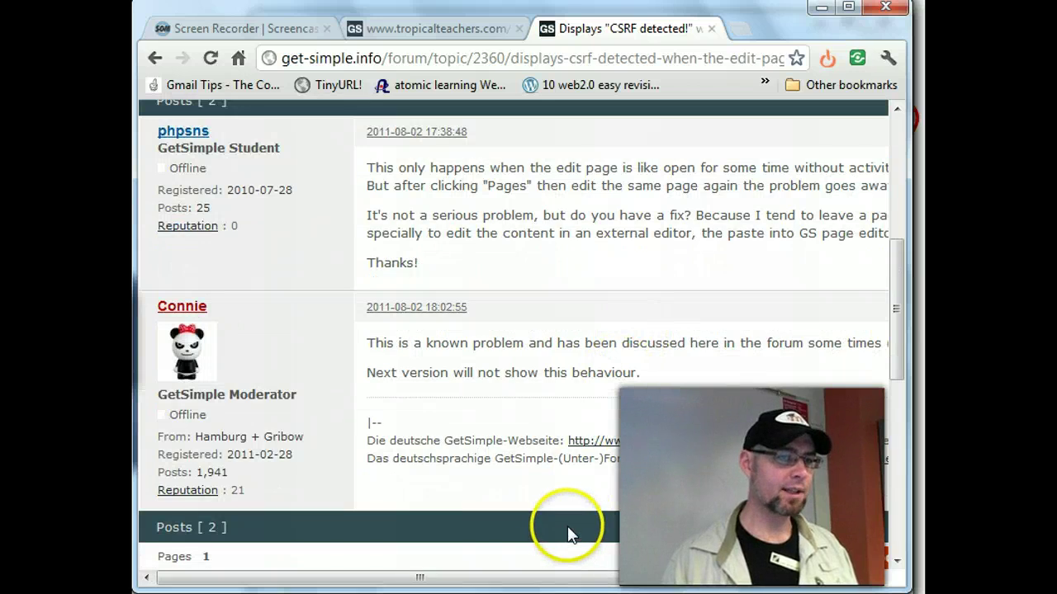
{"action": "left_click_drag", "start_coordinate": [524, 578], "coordinate": [677, 582]}
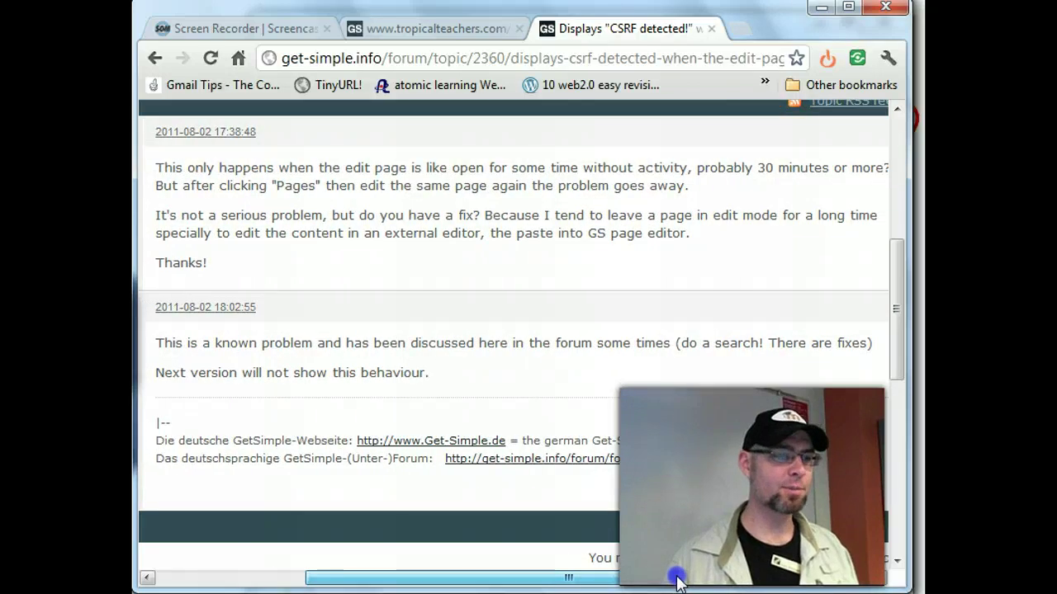
{"action": "left_click_drag", "start_coordinate": [642, 420], "coordinate": [646, 419]}
{"action": "left_click", "coordinate": [170, 58]}
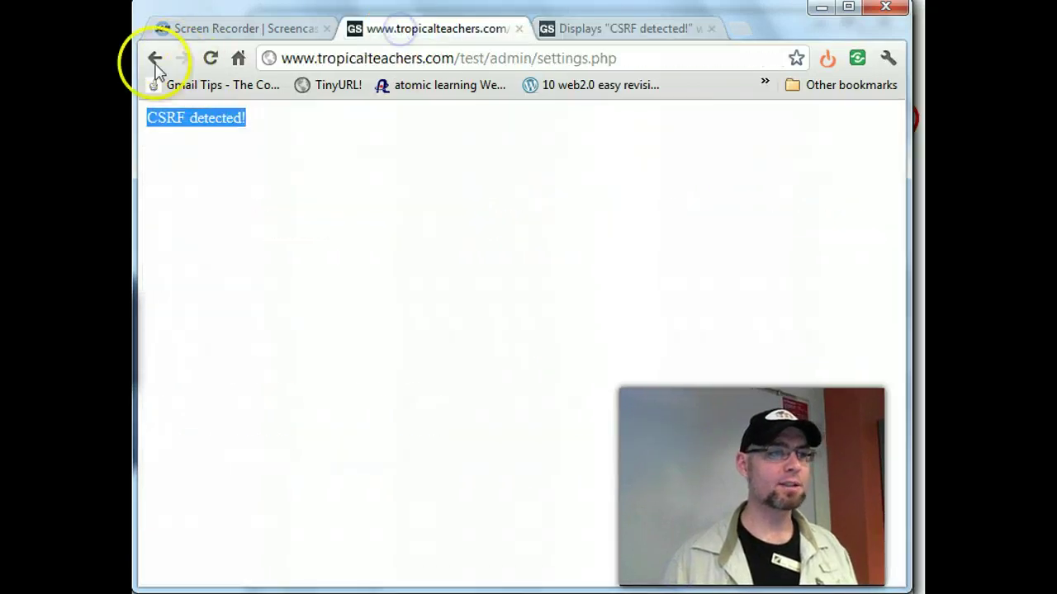
{"action": "left_click", "coordinate": [153, 57]}
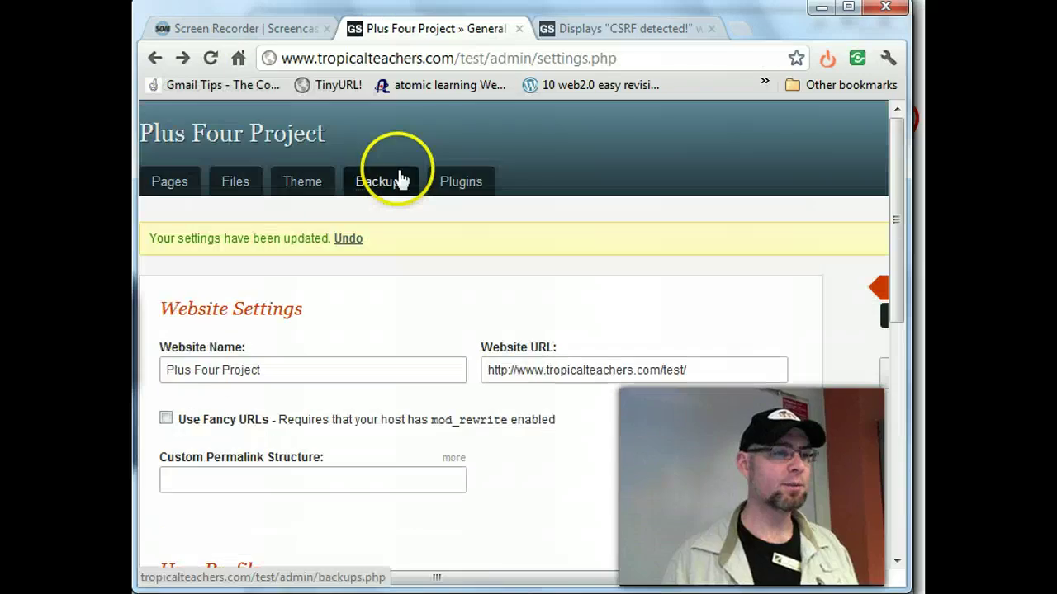
{"action": "left_click", "coordinate": [179, 134]}
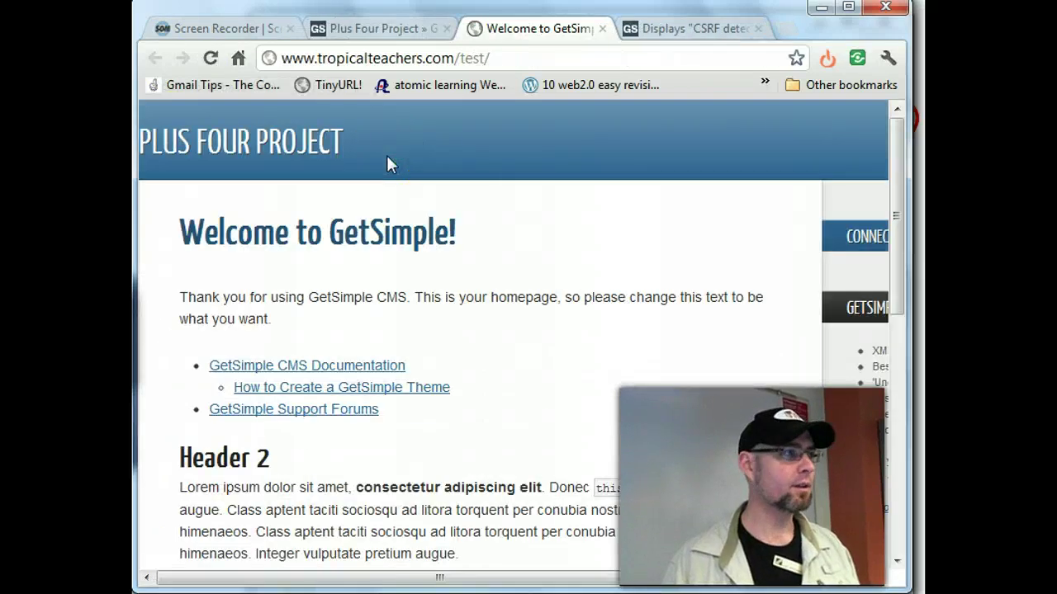
{"action": "scroll", "coordinate": [388, 163], "scroll_direction": "down", "scroll_amount": 10}
{"action": "scroll", "coordinate": [388, 163], "scroll_direction": "up", "scroll_amount": 10}
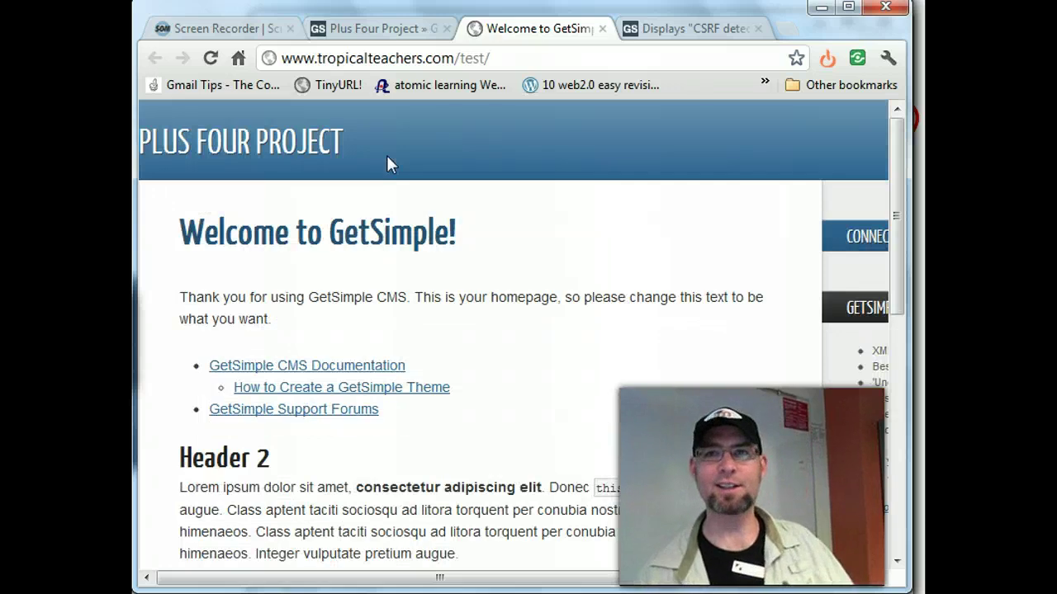
{"action": "scroll", "coordinate": [576, 252], "scroll_direction": "down", "scroll_amount": 10}
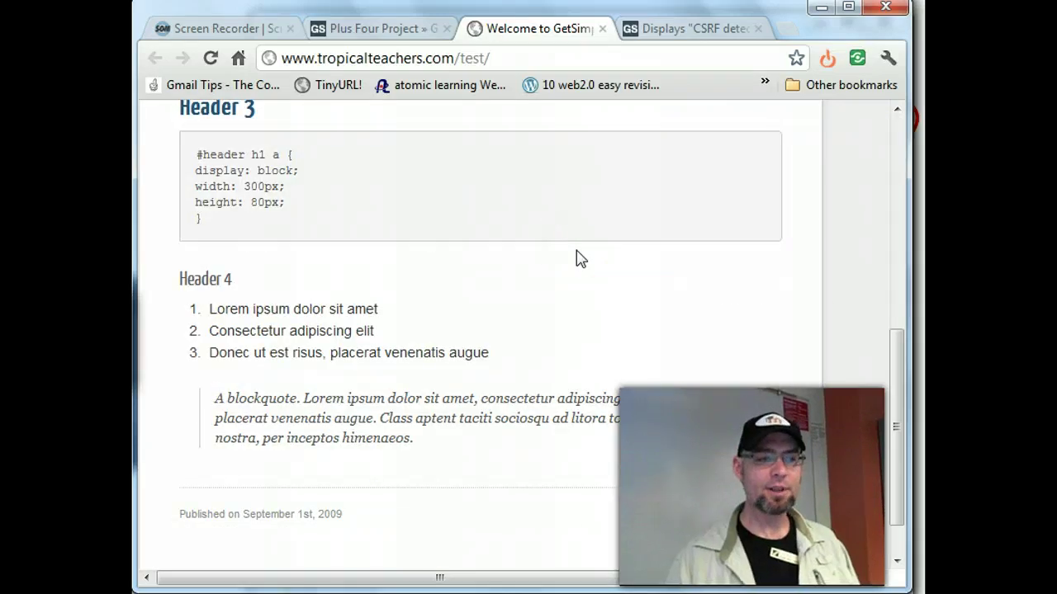
{"action": "scroll", "coordinate": [576, 251], "scroll_direction": "up", "scroll_amount": 10}
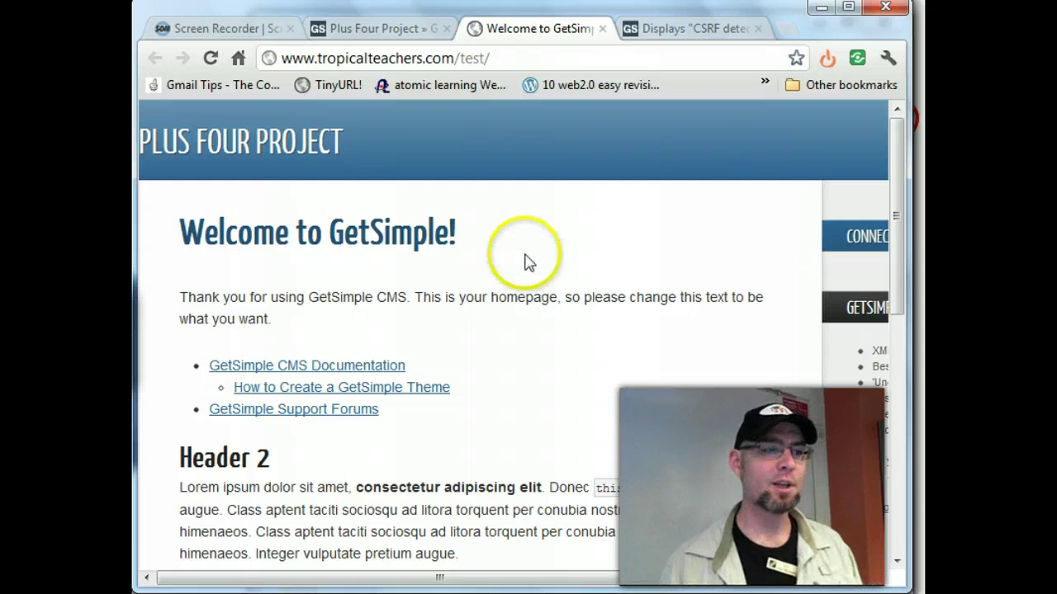
{"action": "scroll", "coordinate": [532, 273], "scroll_direction": "down", "scroll_amount": 4}
{"action": "scroll", "coordinate": [531, 273], "scroll_direction": "up", "scroll_amount": 3}
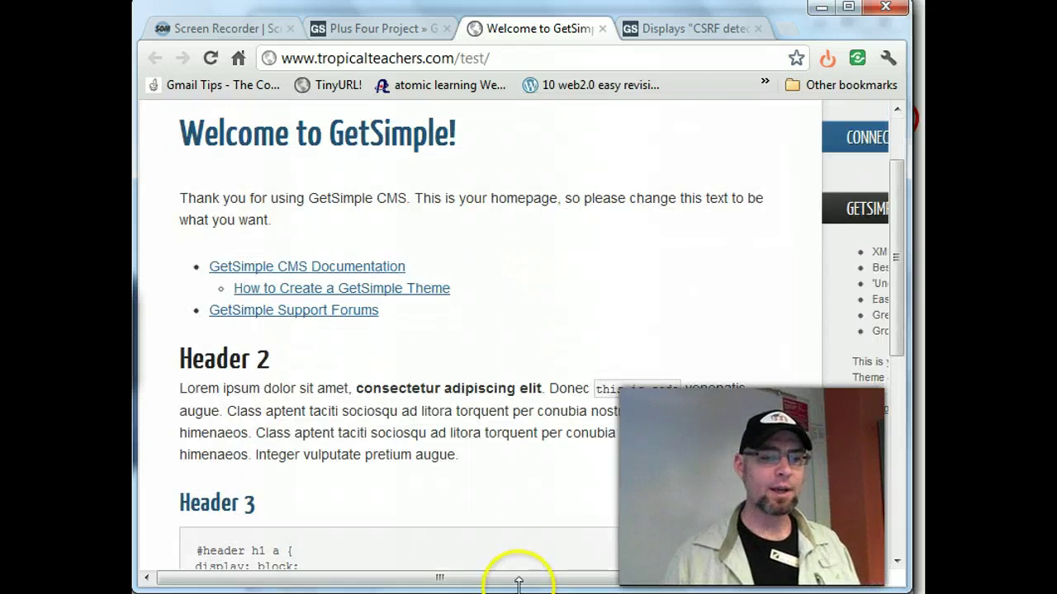
{"action": "left_click_drag", "start_coordinate": [575, 577], "coordinate": [384, 566]}
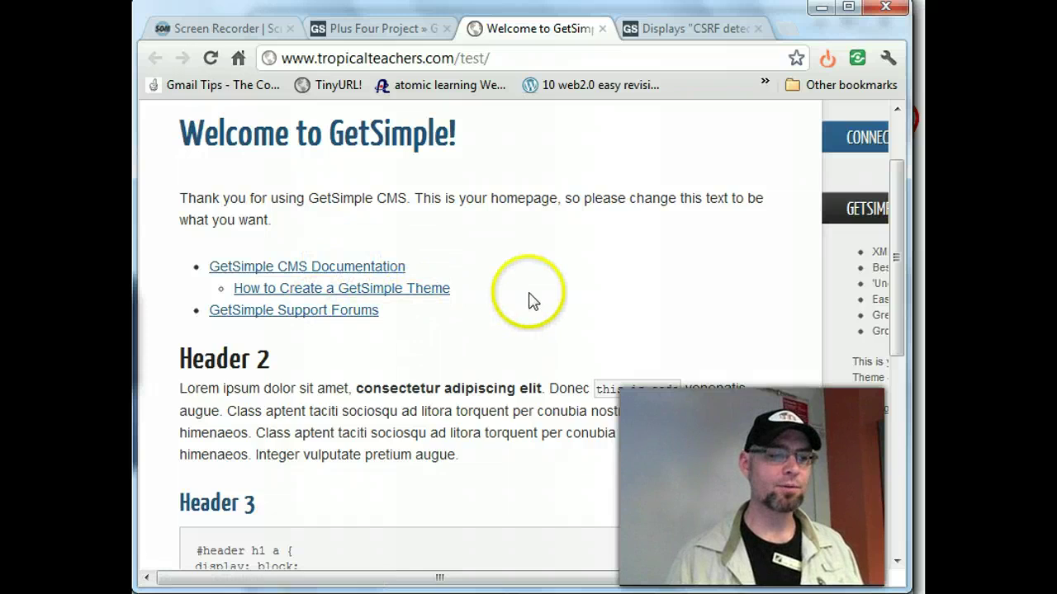
{"action": "scroll", "coordinate": [528, 301], "scroll_direction": "down", "scroll_amount": 3}
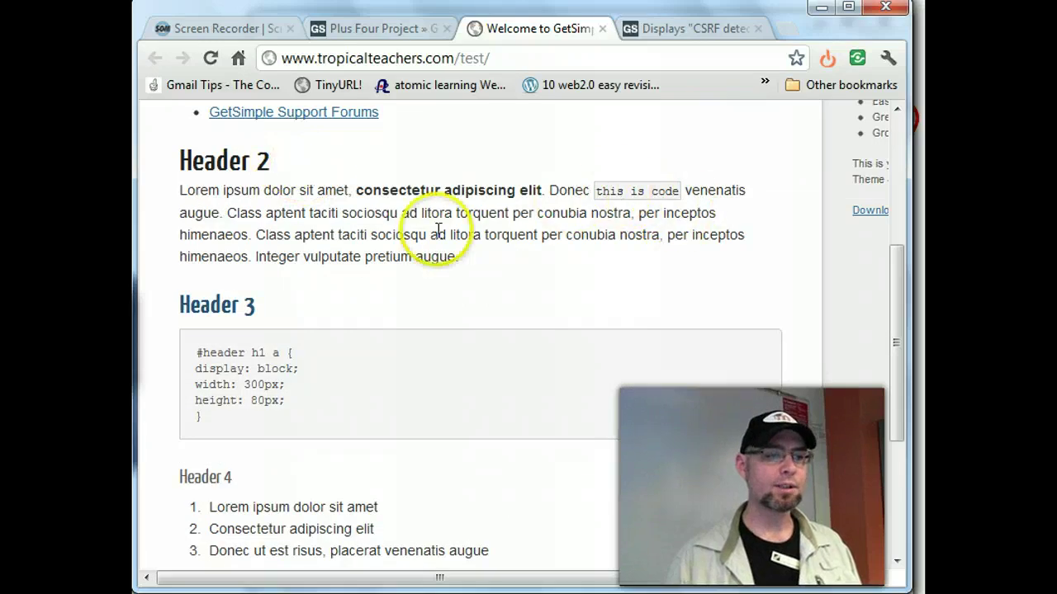
{"action": "scroll", "coordinate": [288, 299], "scroll_direction": "down", "scroll_amount": 3}
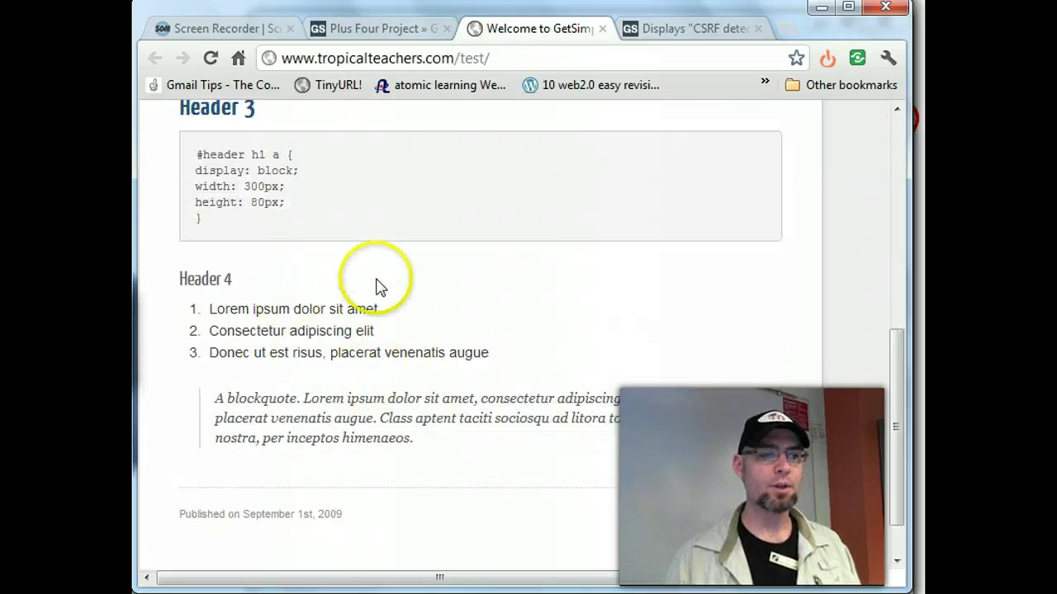
{"action": "scroll", "coordinate": [384, 278], "scroll_direction": "down", "scroll_amount": 1}
{"action": "scroll", "coordinate": [561, 293], "scroll_direction": "up", "scroll_amount": 2}
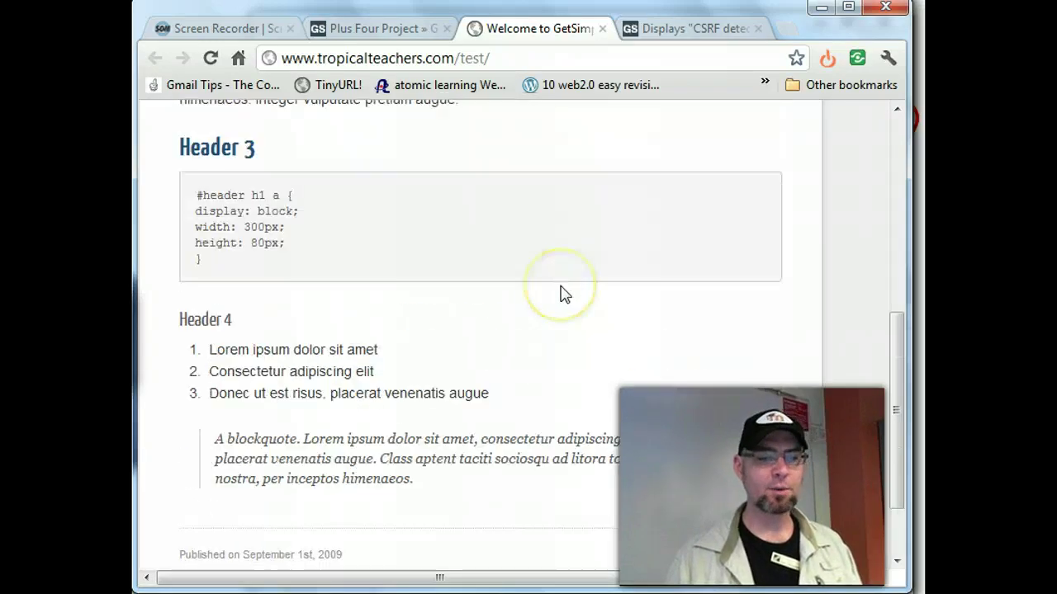
{"action": "key", "text": "Home"}
{"action": "left_click_drag", "start_coordinate": [589, 577], "coordinate": [716, 582]}
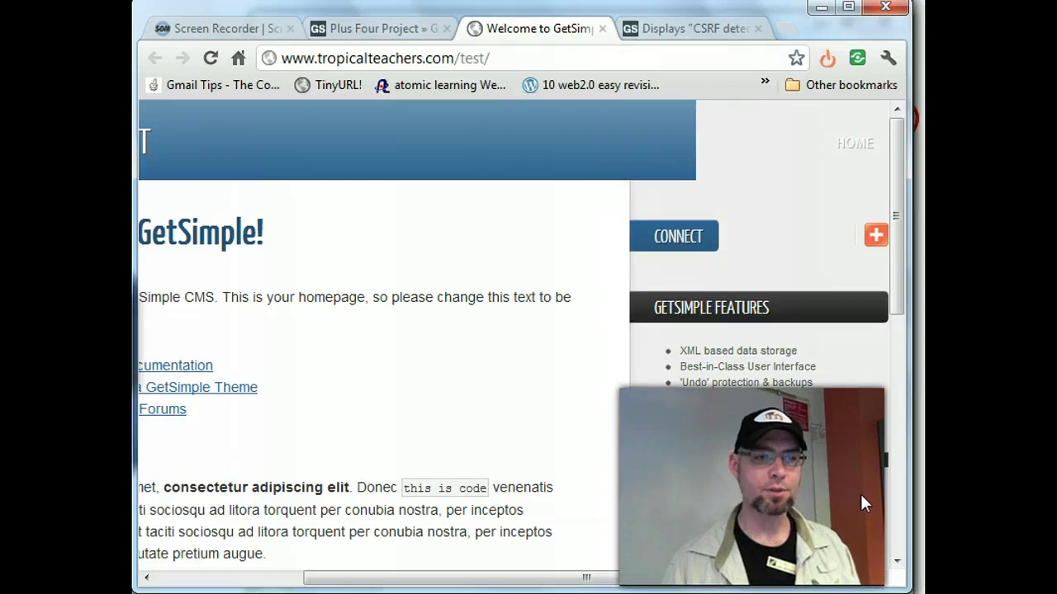
{"action": "left_click", "coordinate": [795, 583]}
{"action": "mouse_move", "coordinate": [794, 583]}
{"action": "left_mouse_down"}
{"action": "mouse_move", "coordinate": [548, 575]}
{"action": "mouse_move", "coordinate": [797, 582]}
{"action": "left_mouse_up"}
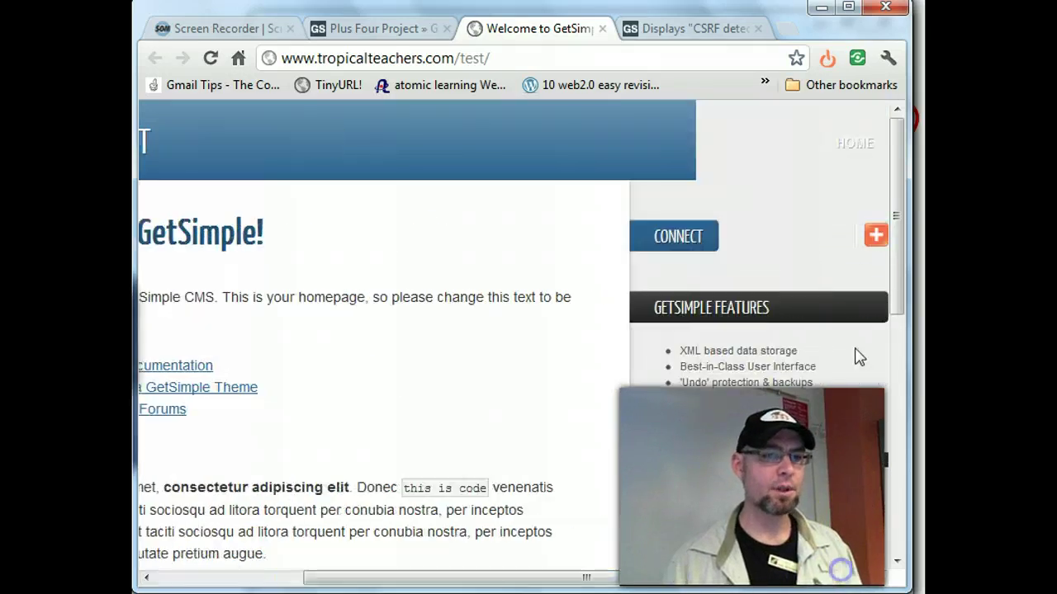
{"action": "left_click", "coordinate": [875, 237]}
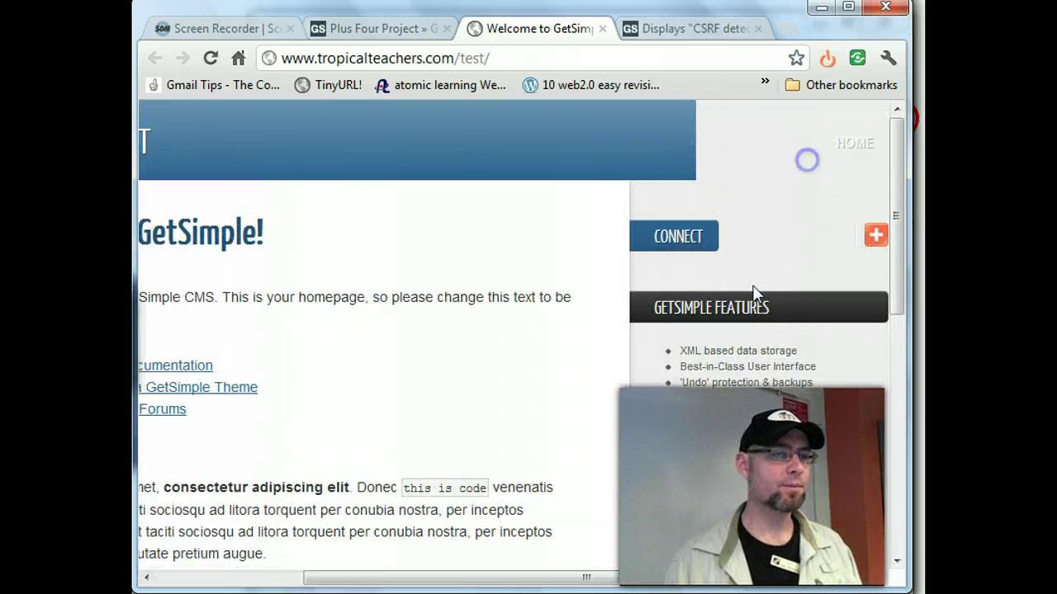
{"action": "left_click_drag", "start_coordinate": [522, 583], "coordinate": [366, 578]}
{"action": "left_click", "coordinate": [390, 382]}
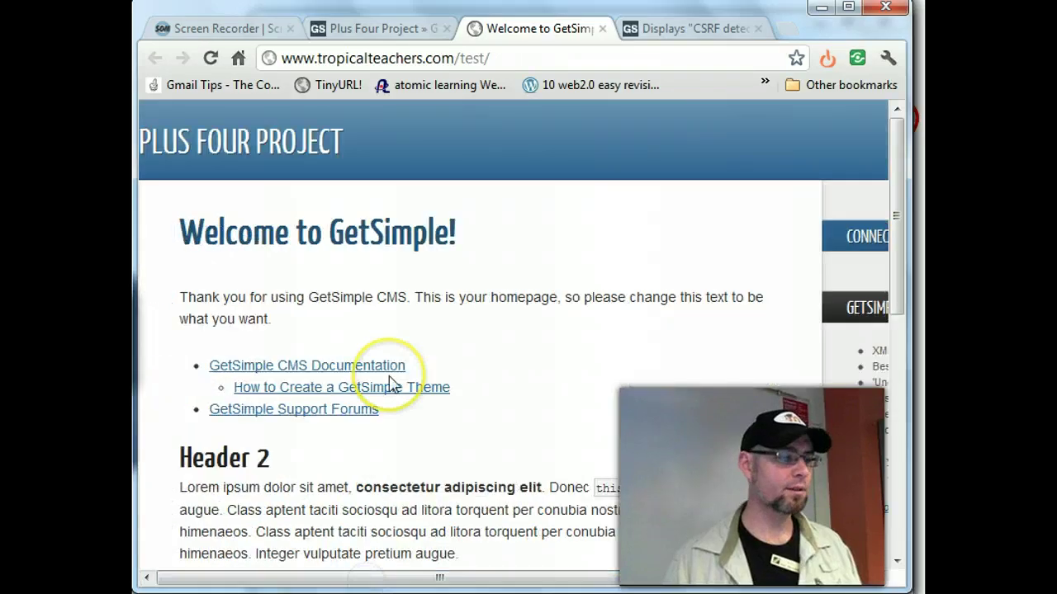
{"action": "scroll", "coordinate": [393, 385], "scroll_direction": "down", "scroll_amount": 2}
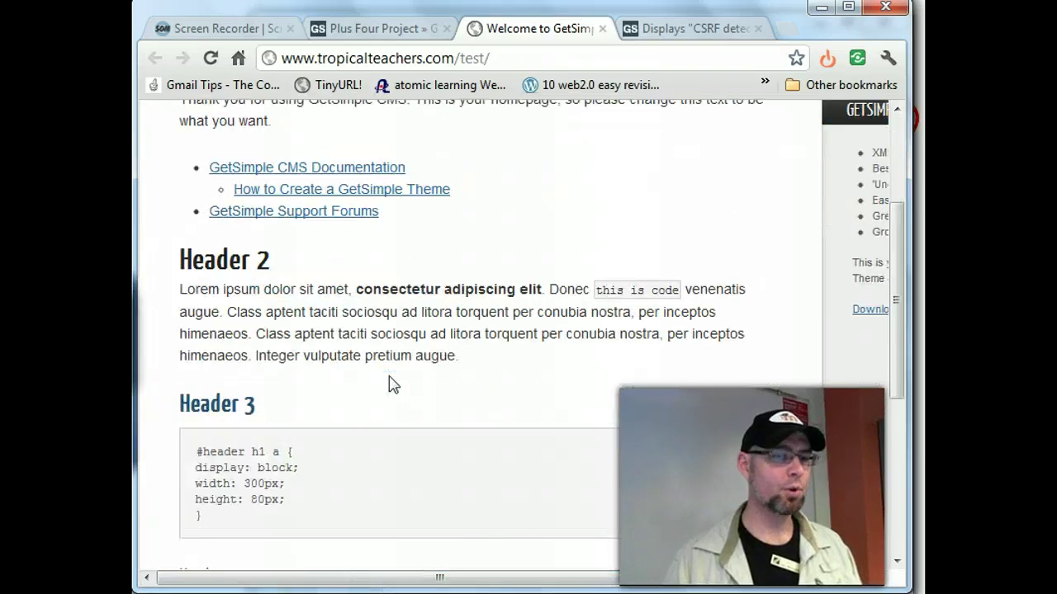
{"action": "left_click_drag", "start_coordinate": [514, 578], "coordinate": [660, 578]}
{"action": "scroll", "coordinate": [763, 561], "scroll_direction": "up", "scroll_amount": 2}
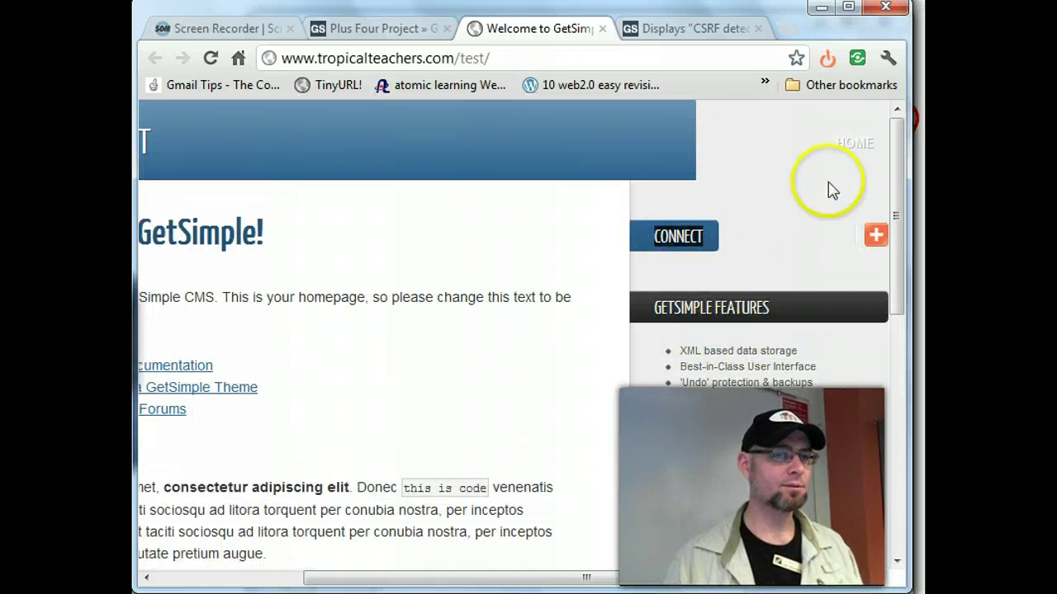
{"action": "left_click", "coordinate": [855, 147]}
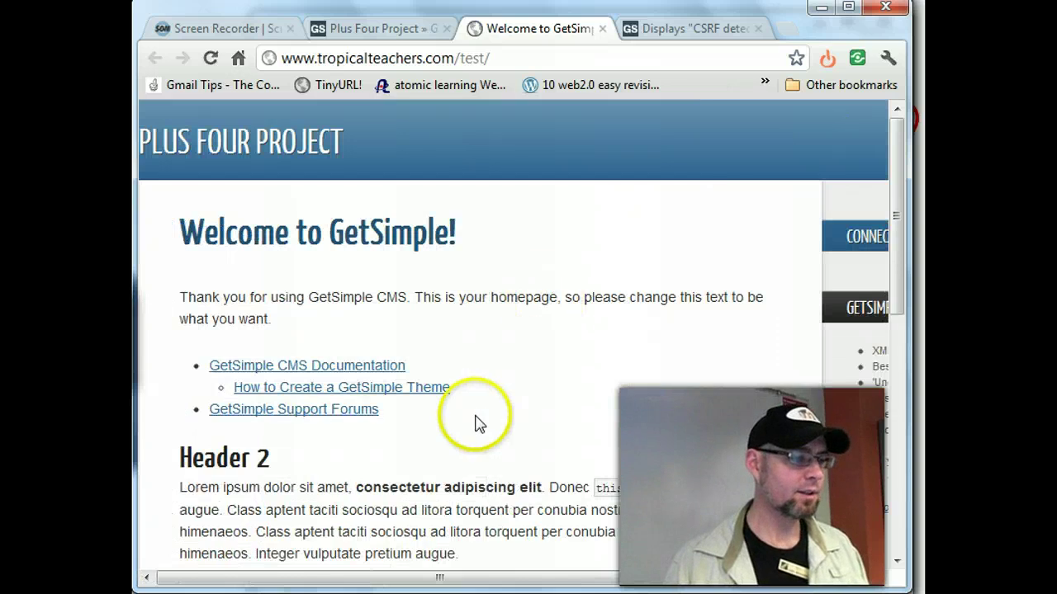
{"action": "scroll", "coordinate": [477, 423], "scroll_direction": "down", "scroll_amount": 6}
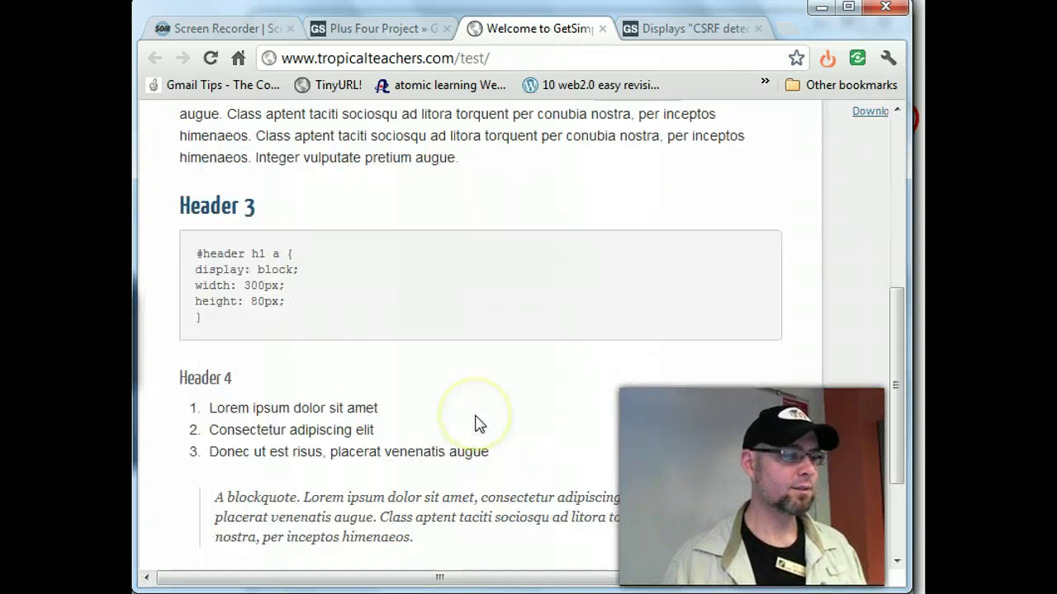
{"action": "scroll", "coordinate": [476, 423], "scroll_direction": "down", "scroll_amount": 1}
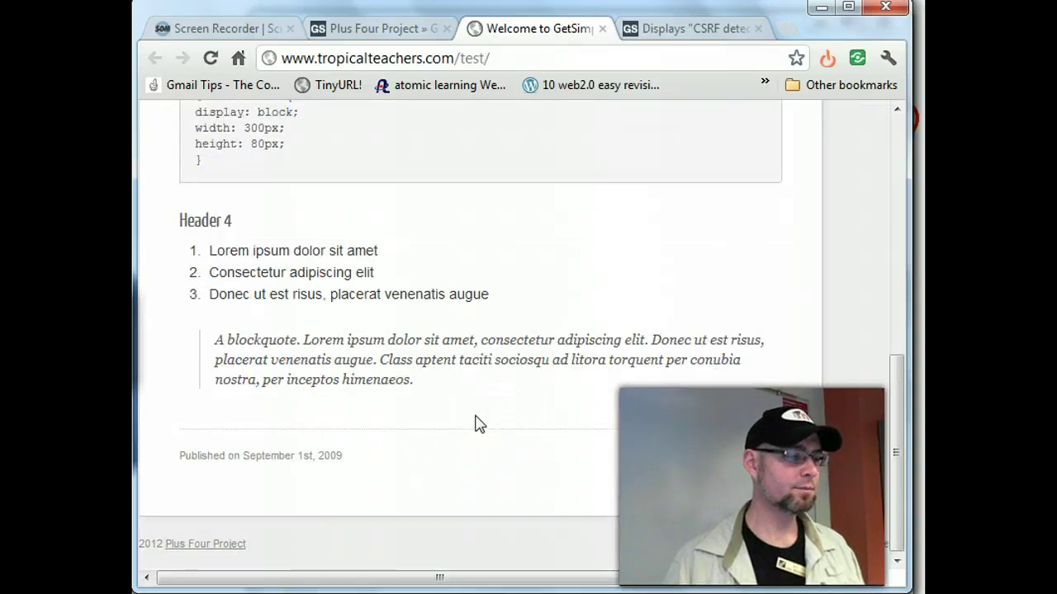
{"action": "left_click_drag", "start_coordinate": [549, 579], "coordinate": [371, 557]}
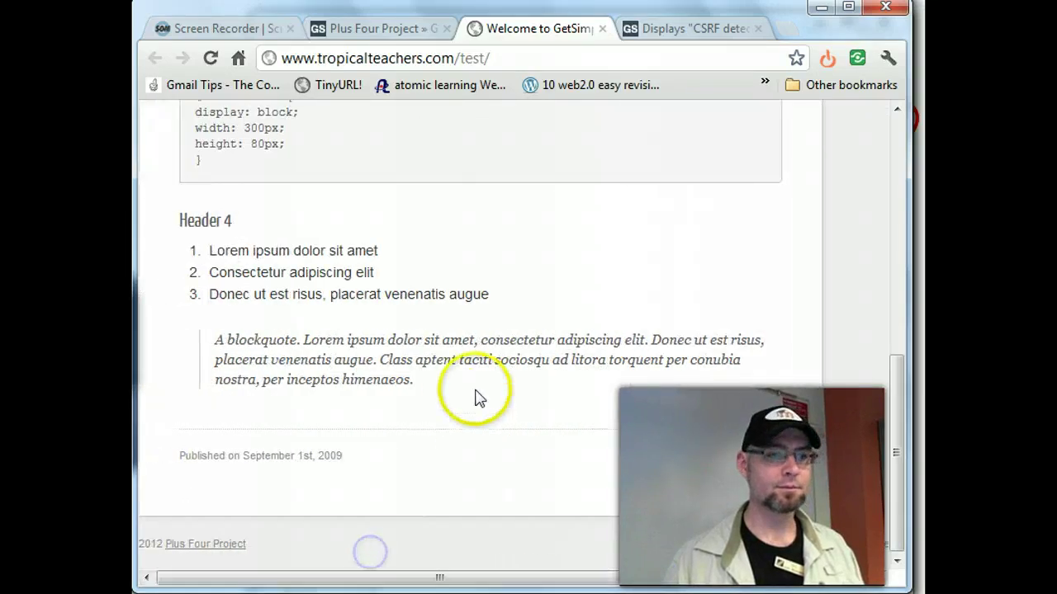
{"action": "scroll", "coordinate": [473, 396], "scroll_direction": "up", "scroll_amount": 7}
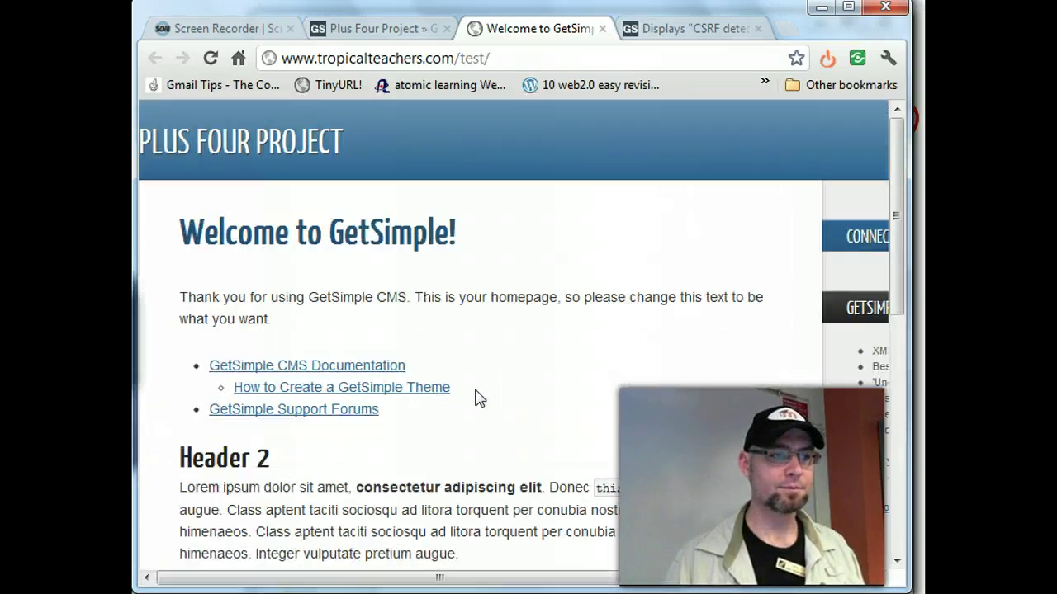
{"action": "left_click", "coordinate": [460, 52]}
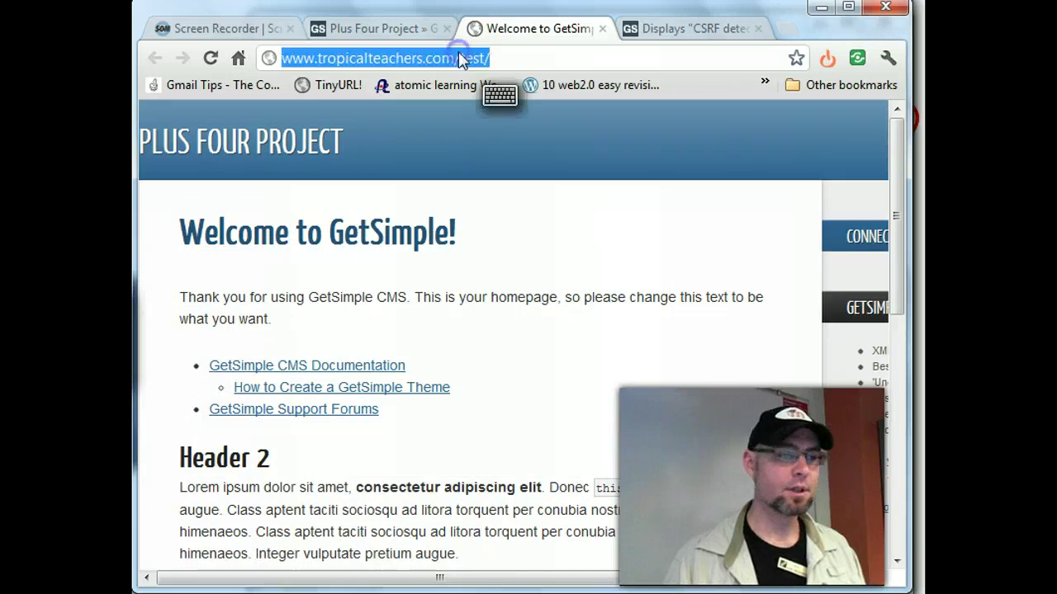
{"action": "left_click", "coordinate": [465, 580]}
{"action": "left_click_drag", "start_coordinate": [465, 580], "coordinate": [695, 578]}
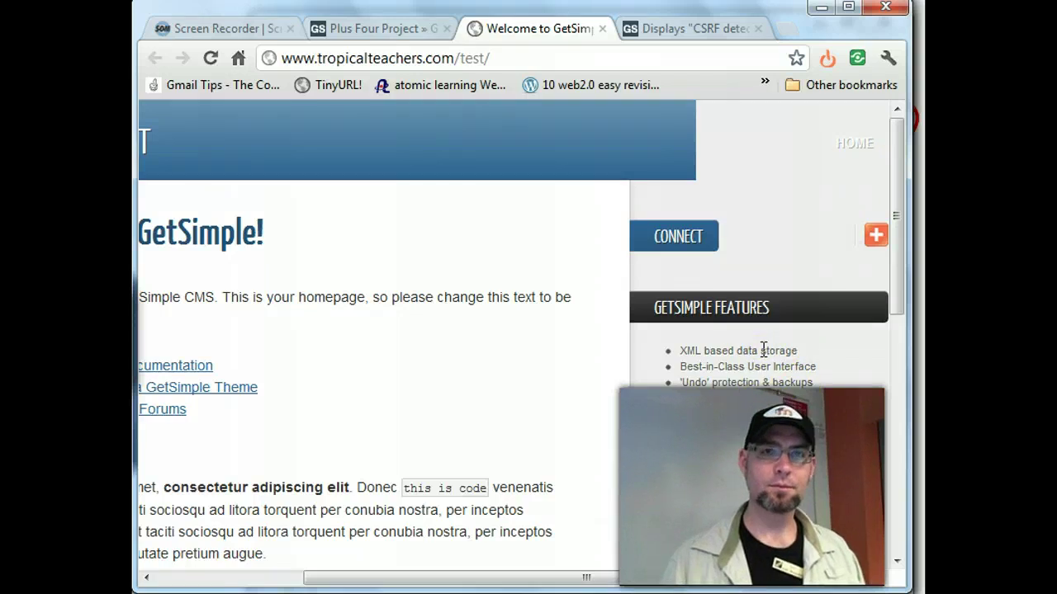
{"action": "left_click_drag", "start_coordinate": [670, 578], "coordinate": [415, 582]}
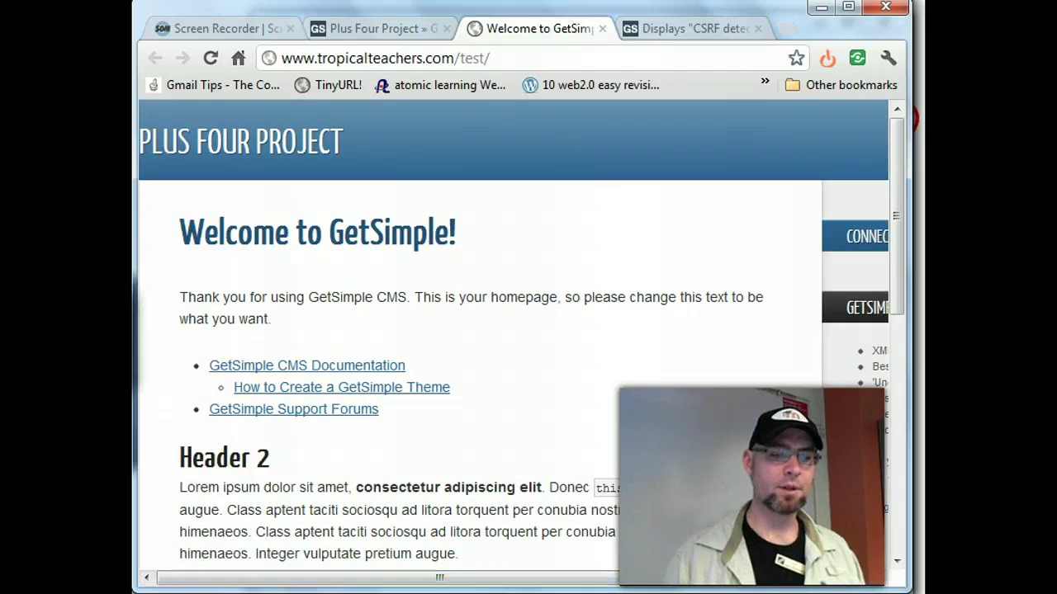
{"action": "left_click_drag", "start_coordinate": [899, 246], "coordinate": [894, 205]}
{"action": "left_click_drag", "start_coordinate": [537, 580], "coordinate": [813, 574]}
{"action": "mouse_move", "coordinate": [875, 236]}
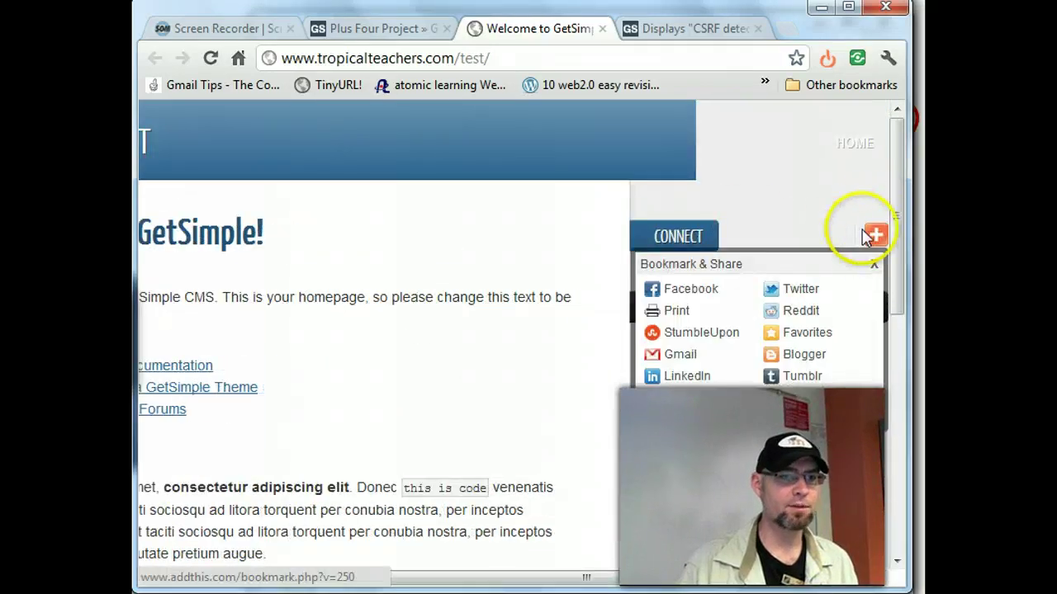
- Browse the sample homepage content and follow the GetSimple CMS Documentation link
{"action": "left_click", "coordinate": [855, 148]}
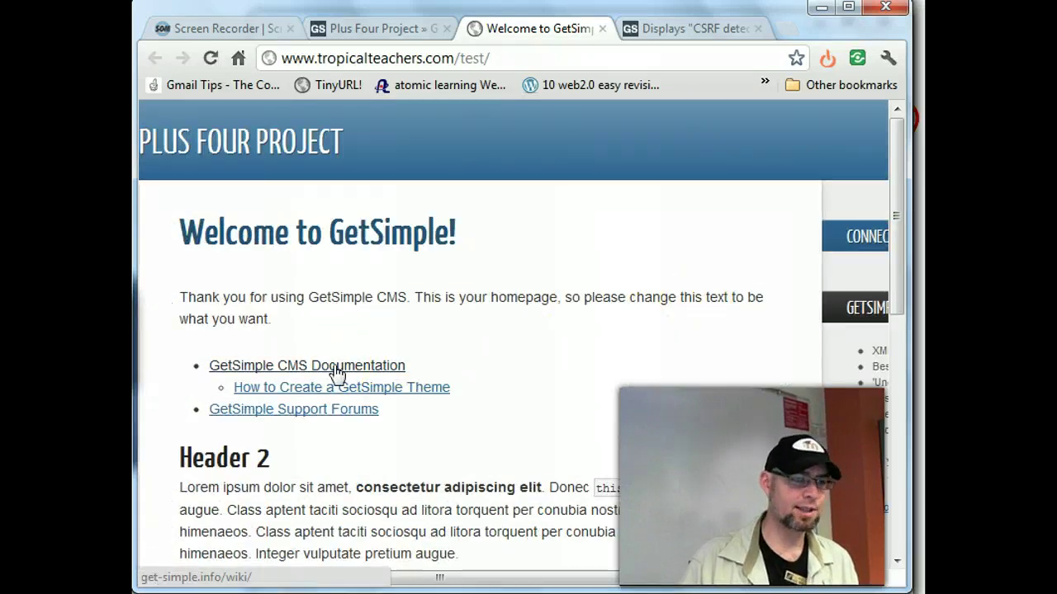
{"action": "scroll", "coordinate": [483, 363], "scroll_direction": "down", "scroll_amount": 3}
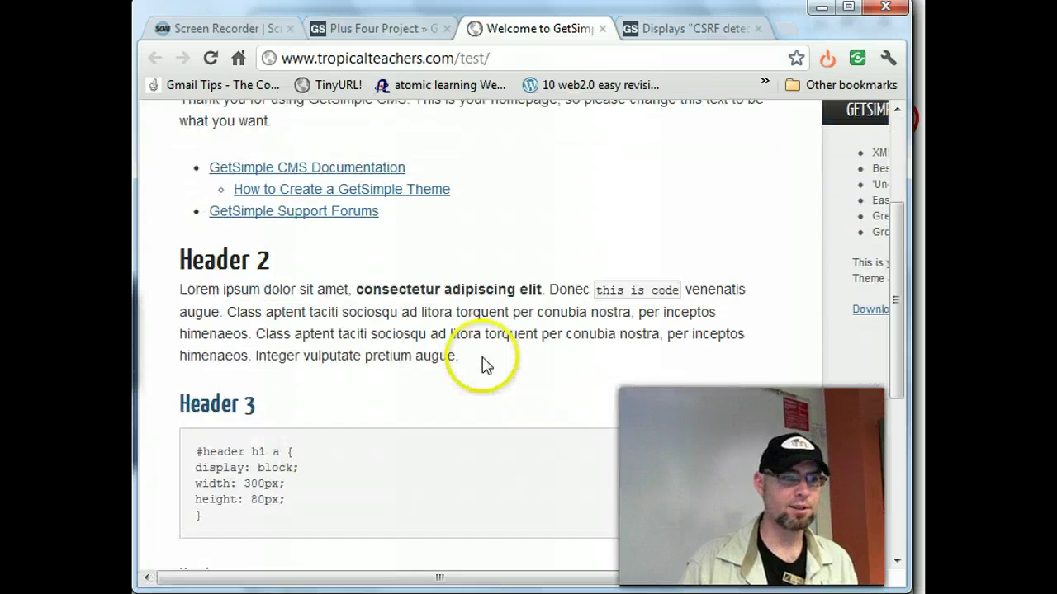
{"action": "scroll", "coordinate": [483, 356], "scroll_direction": "down", "scroll_amount": 5}
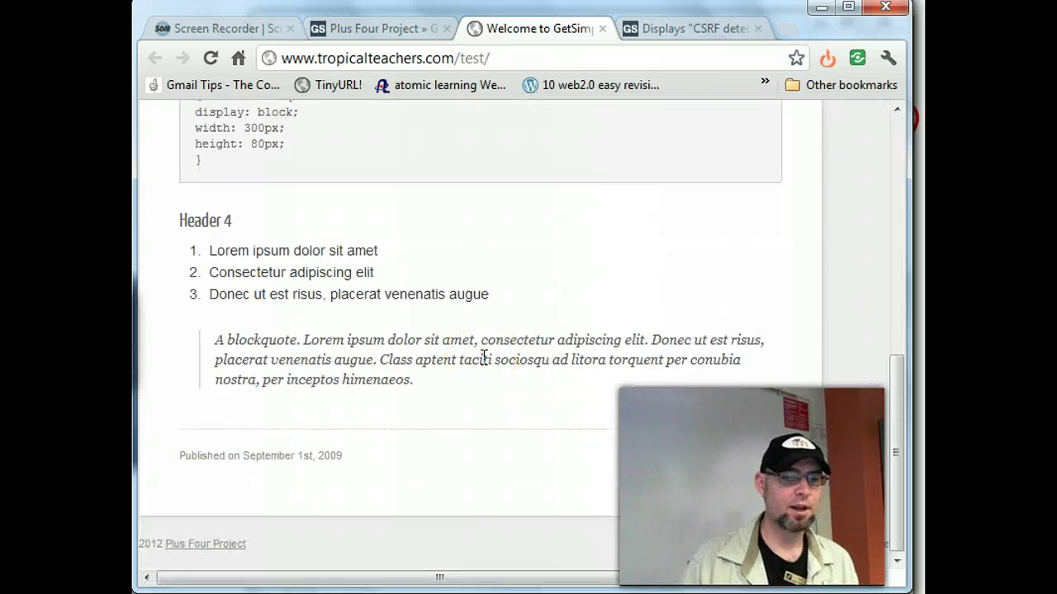
{"action": "scroll", "coordinate": [484, 361], "scroll_direction": "up", "scroll_amount": 10}
{"action": "left_click_drag", "start_coordinate": [541, 578], "coordinate": [789, 576]}
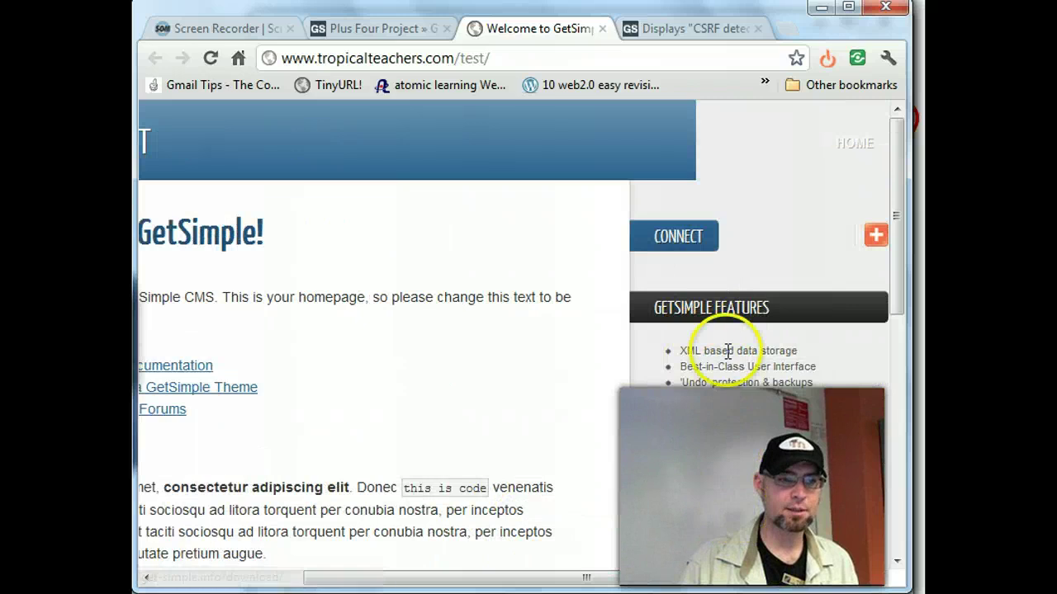
{"action": "left_click_drag", "start_coordinate": [735, 578], "coordinate": [587, 578]}
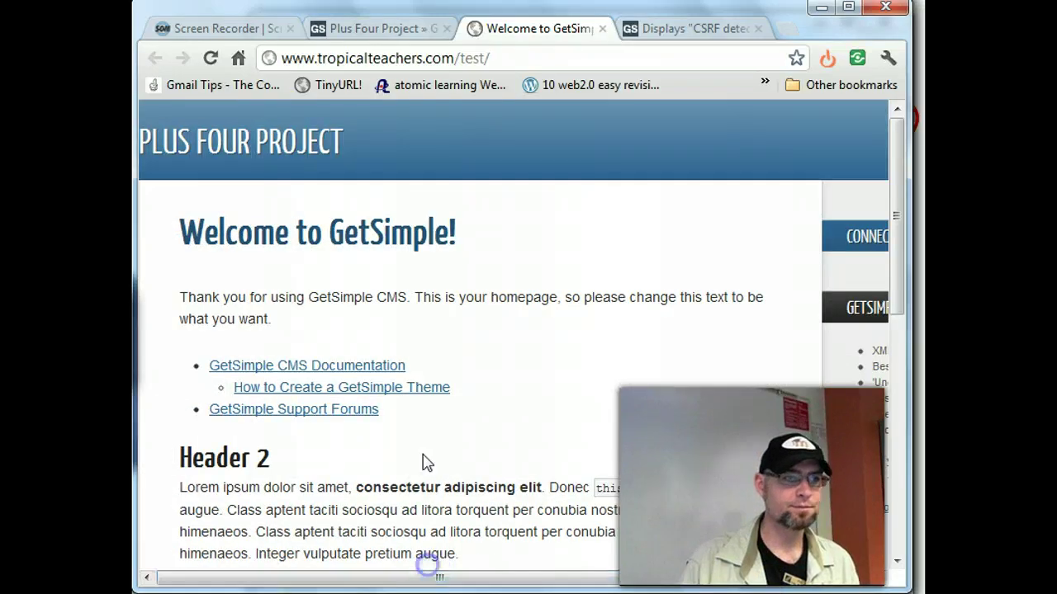
{"action": "scroll", "coordinate": [305, 326], "scroll_direction": "down", "scroll_amount": 5}
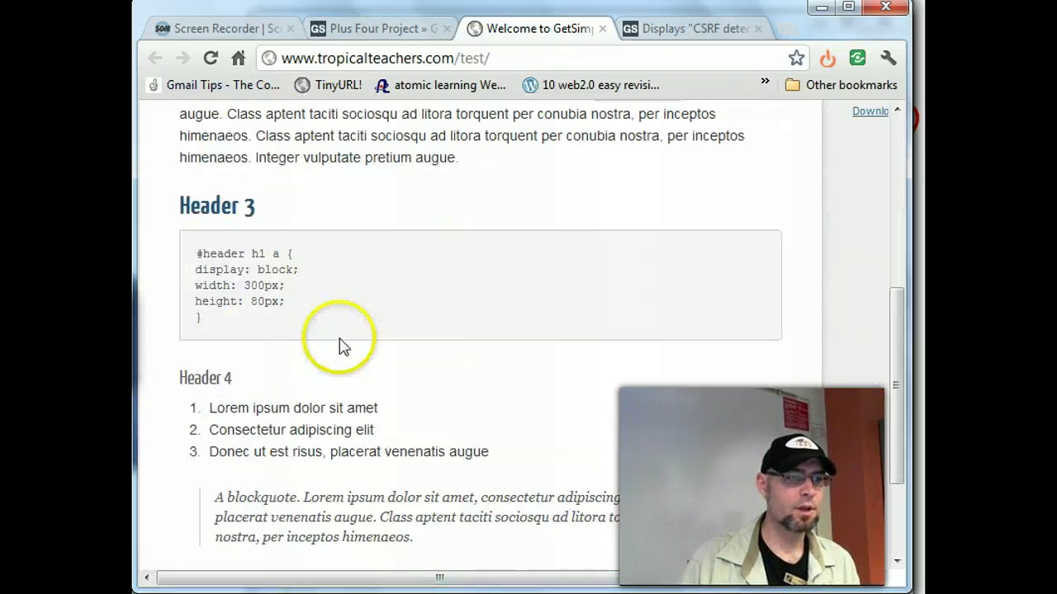
{"action": "double_click", "coordinate": [216, 205]}
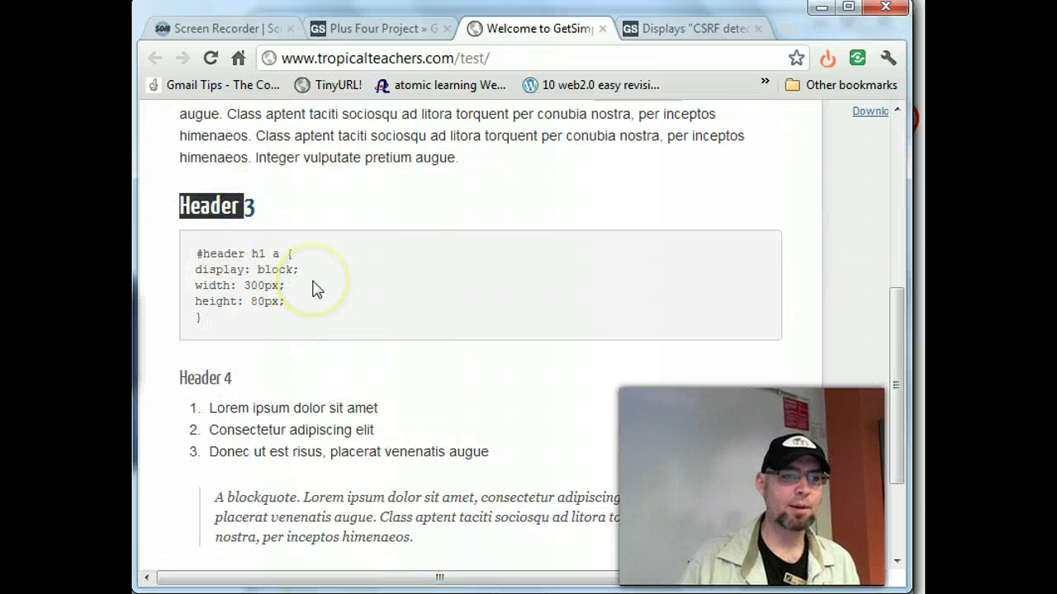
{"action": "scroll", "coordinate": [314, 289], "scroll_direction": "up", "scroll_amount": 5}
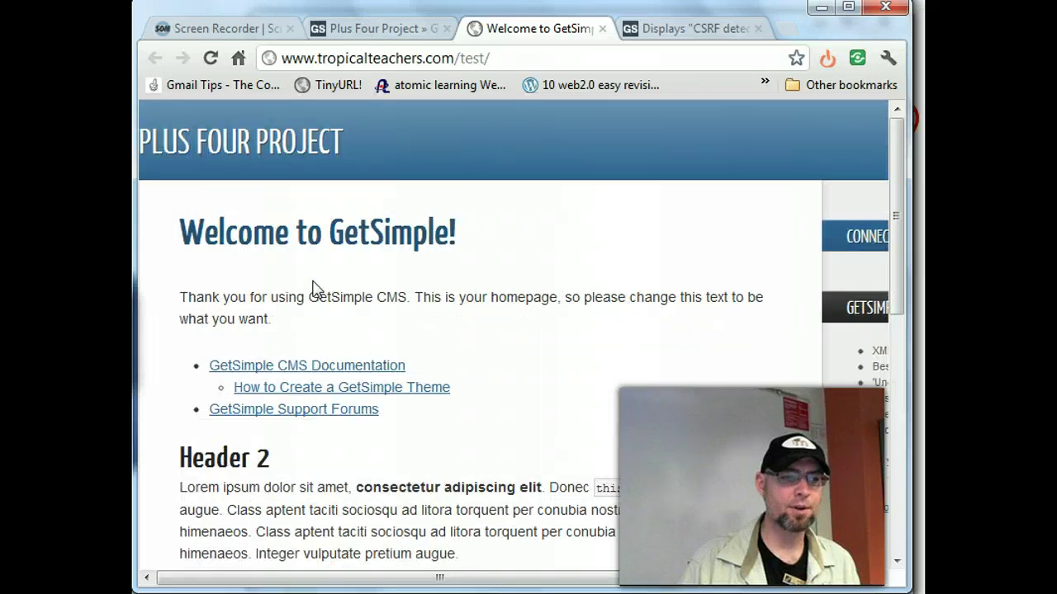
{"action": "left_click", "coordinate": [319, 367]}
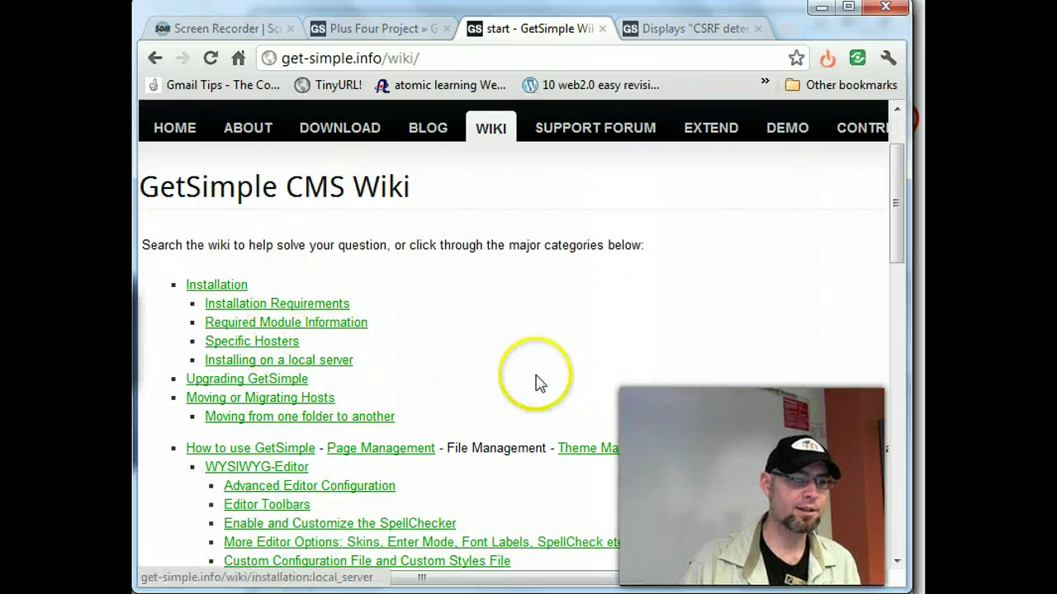
- Read the wiki's Page Management article intro, then go back to the Plus Four Project settings tab
{"action": "scroll", "coordinate": [555, 374], "scroll_direction": "down", "scroll_amount": 3}
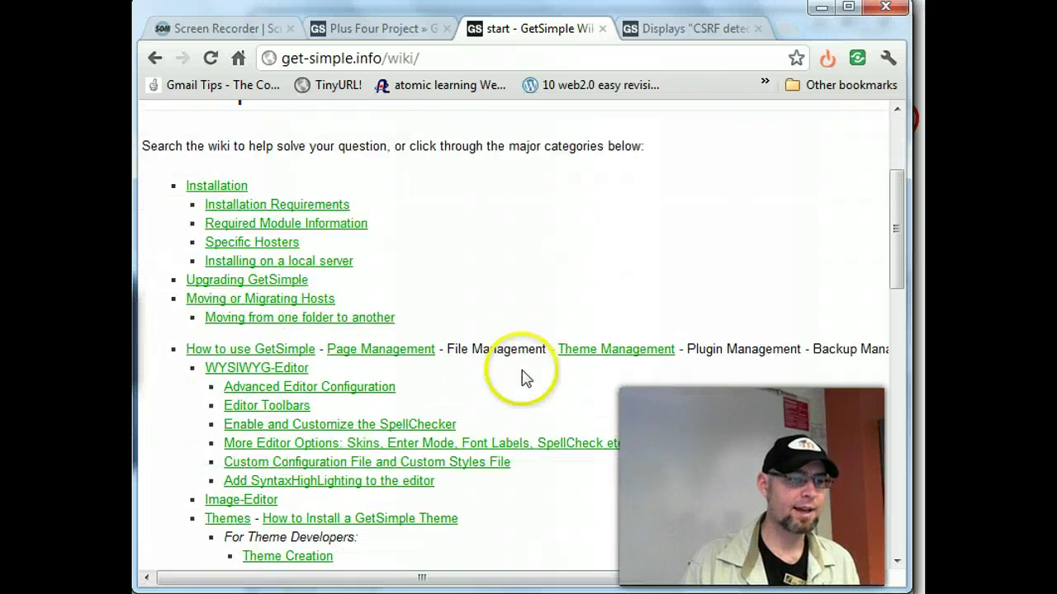
{"action": "left_click", "coordinate": [385, 350]}
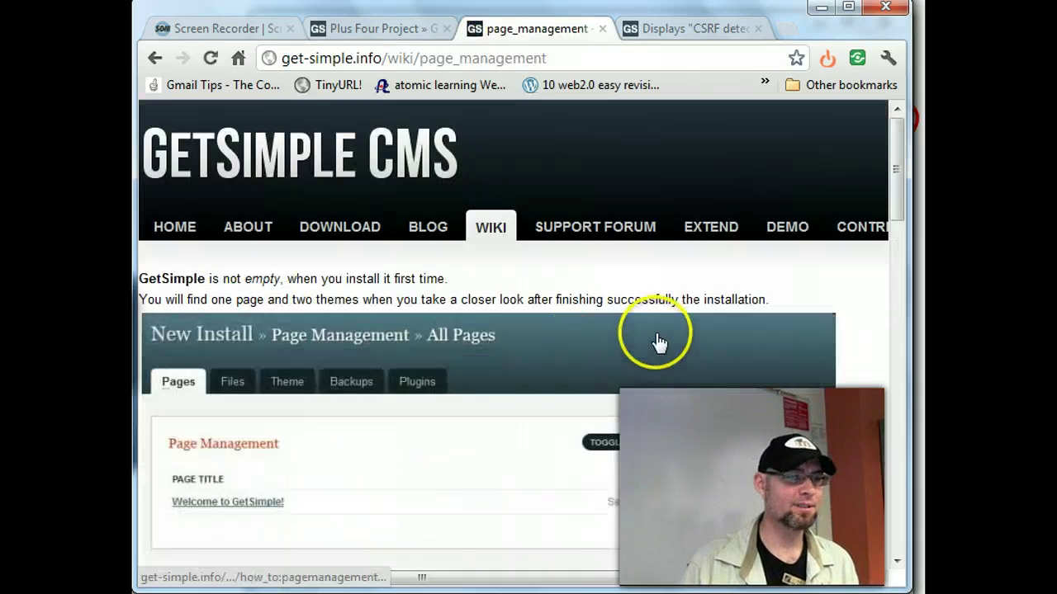
{"action": "scroll", "coordinate": [658, 341], "scroll_direction": "down", "scroll_amount": 2}
{"action": "scroll", "coordinate": [288, 260], "scroll_direction": "up", "scroll_amount": 1}
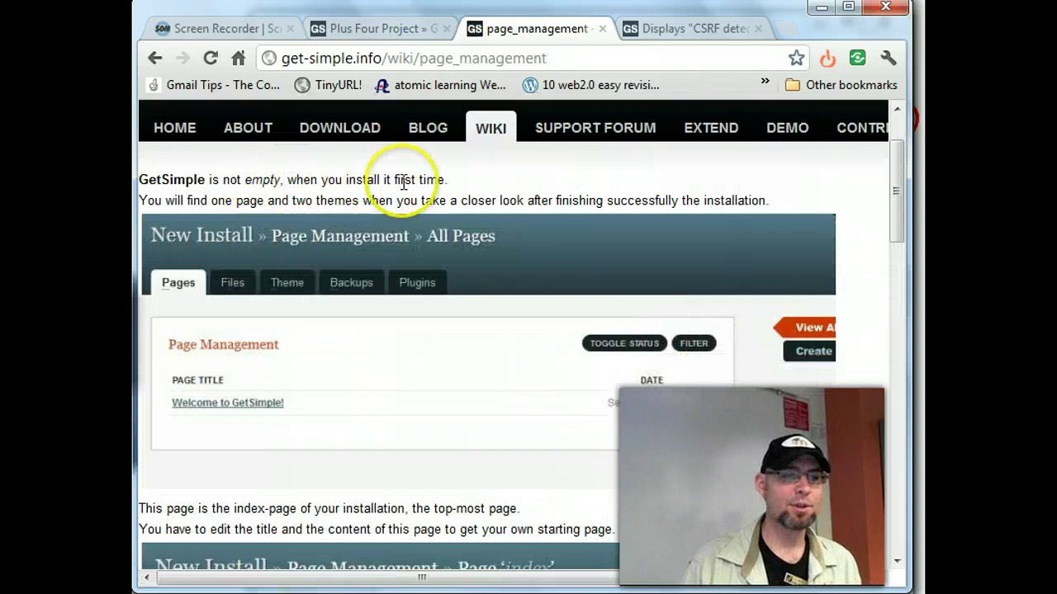
{"action": "left_click_drag", "start_coordinate": [225, 200], "coordinate": [741, 201]}
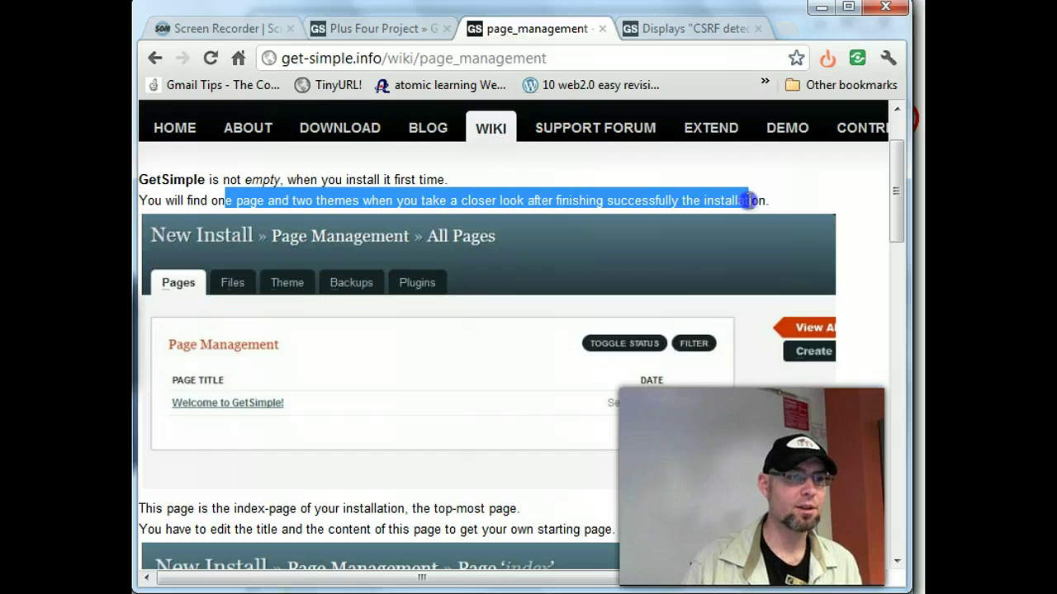
{"action": "scroll", "coordinate": [750, 200], "scroll_direction": "down", "scroll_amount": 1}
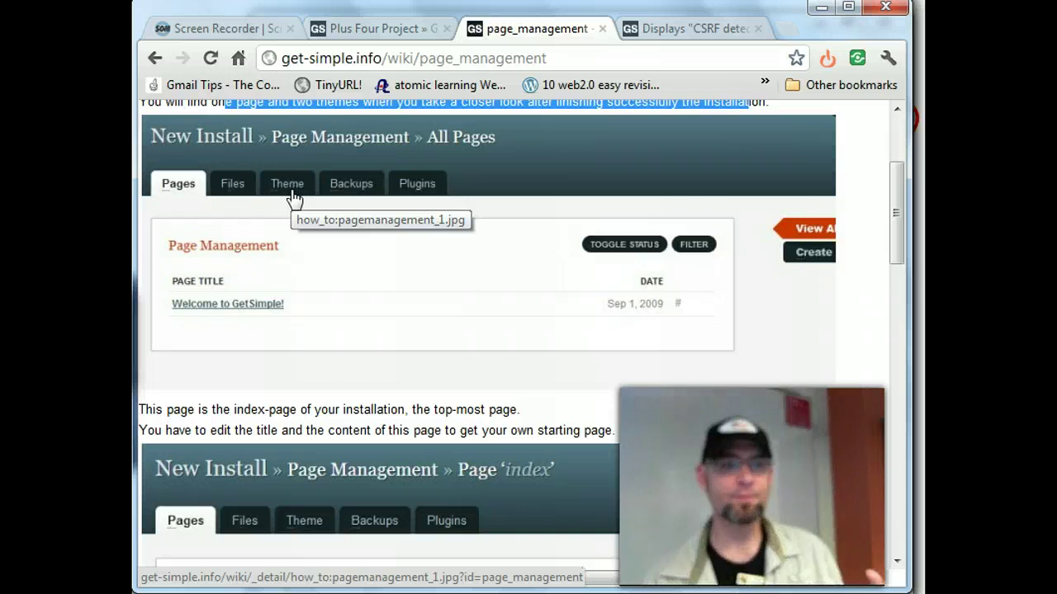
{"action": "left_click", "coordinate": [343, 33]}
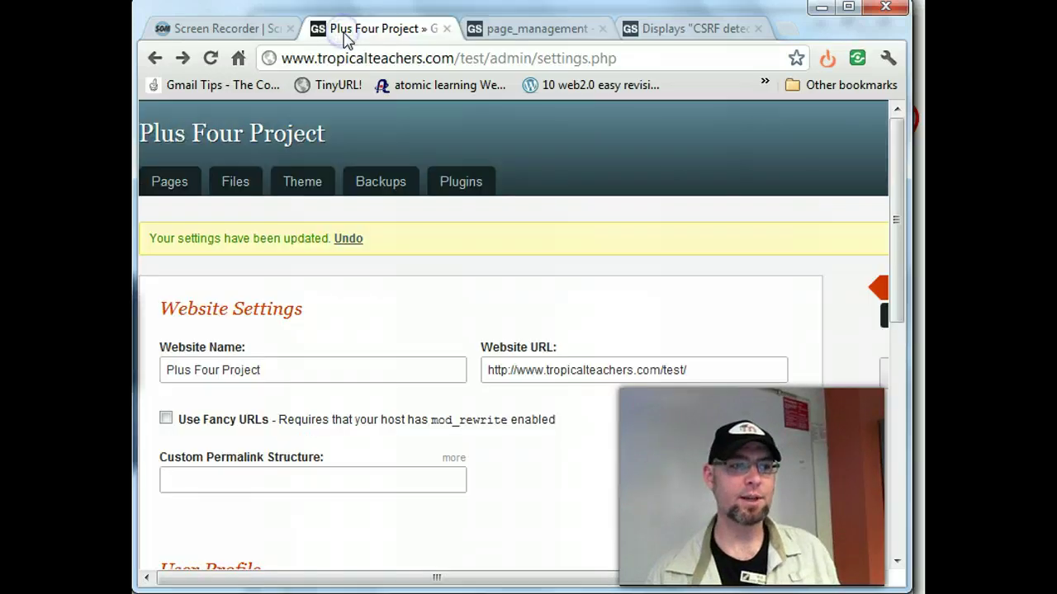
- Close the CSRF detected forum thread tab and return to the Plus Four Project tab
{"action": "left_click", "coordinate": [697, 31]}
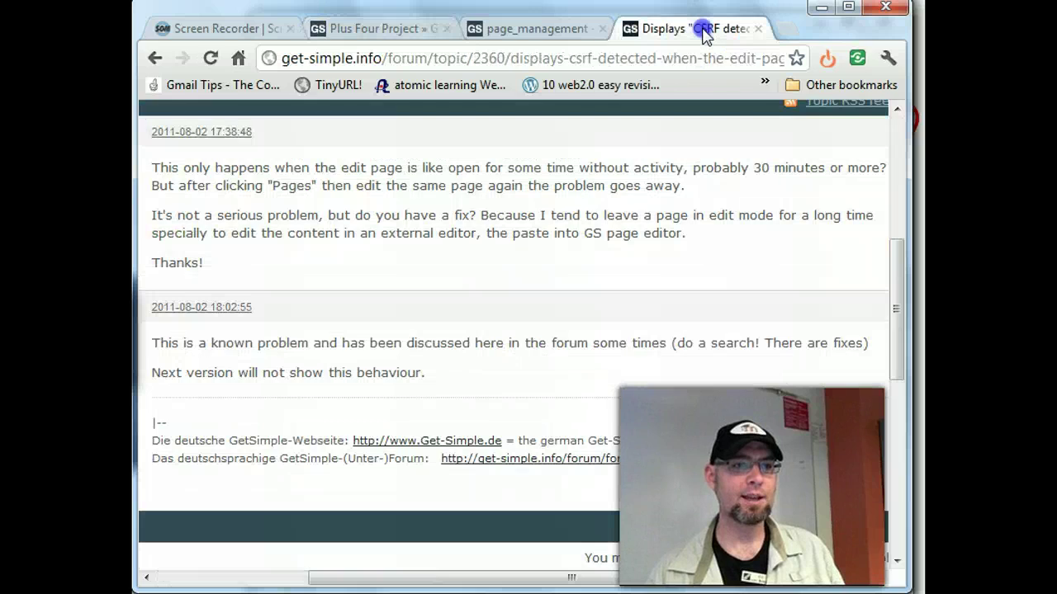
{"action": "left_click", "coordinate": [758, 29]}
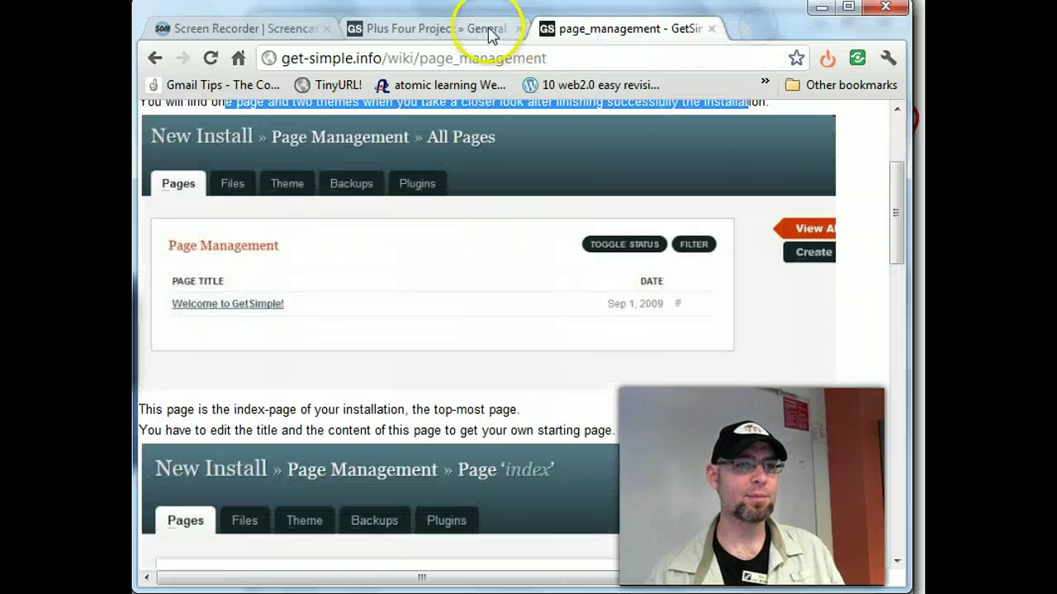
{"action": "left_click", "coordinate": [487, 27]}
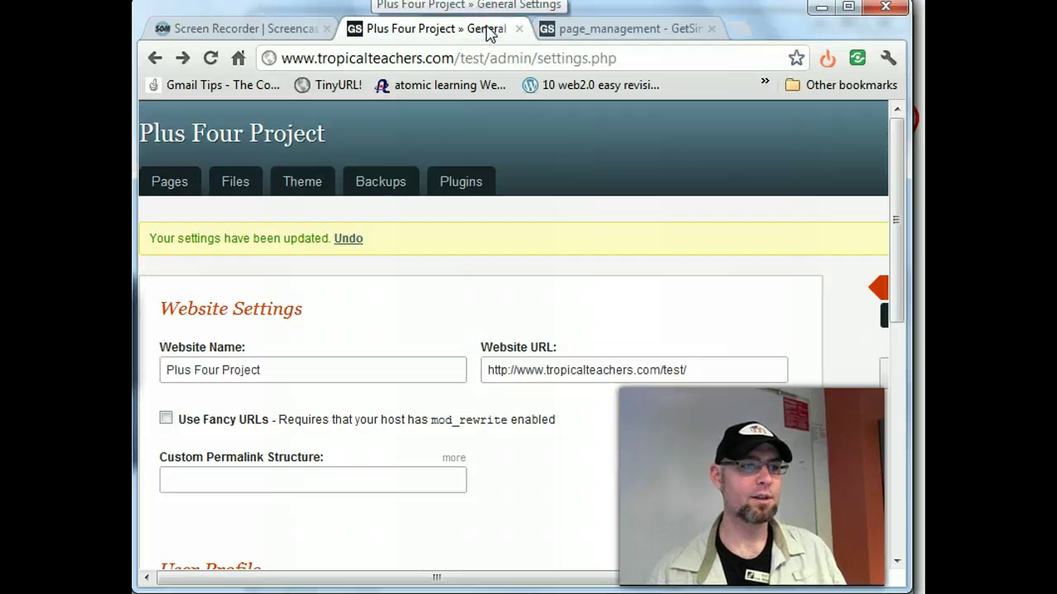
- Change the address from /test/admin/settings.php to /test/admin to reach Page Management
{"action": "left_click_drag", "start_coordinate": [460, 58], "coordinate": [552, 56]}
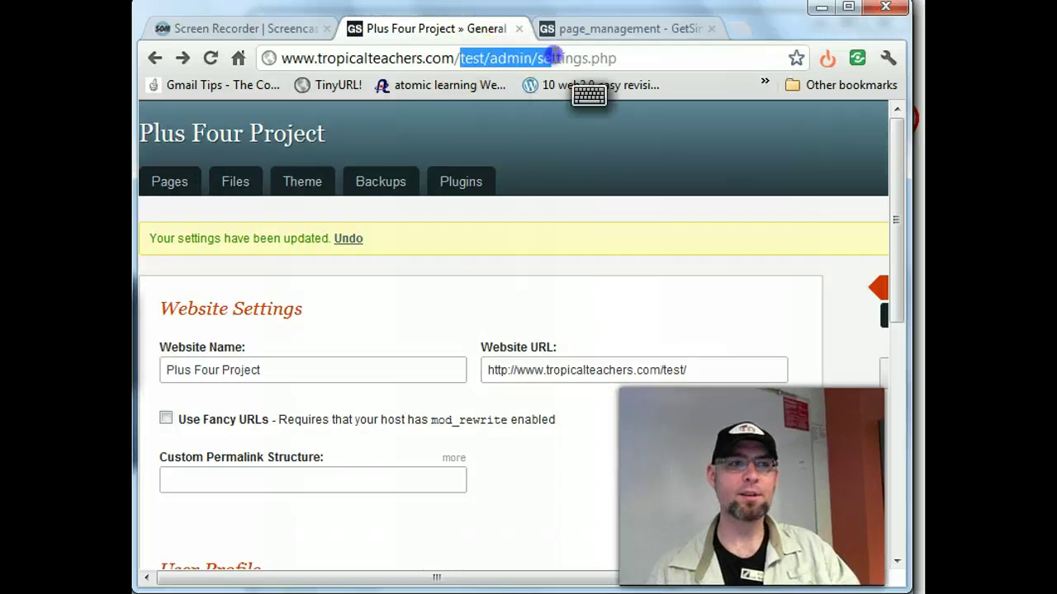
{"action": "left_click_drag", "start_coordinate": [484, 58], "coordinate": [797, 62]}
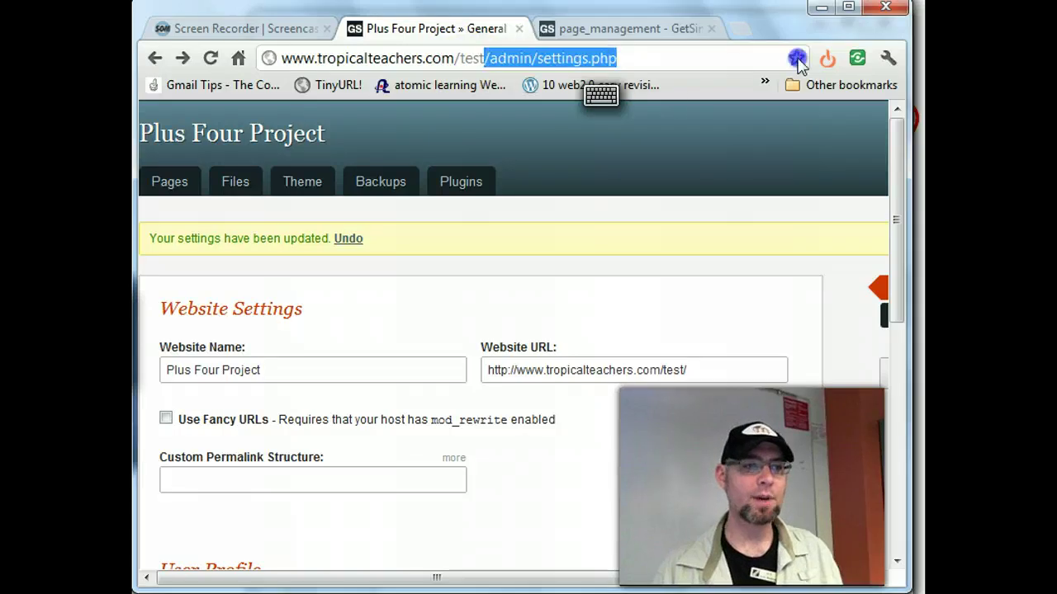
{"action": "key", "text": "Delete"}
{"action": "key", "text": "Return"}
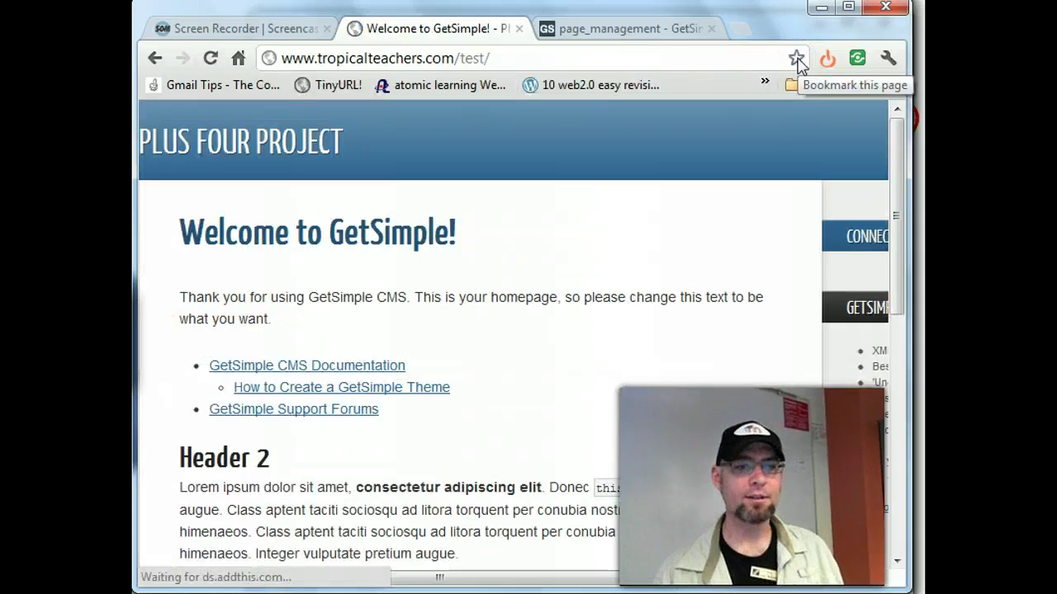
{"action": "left_click", "coordinate": [516, 56]}
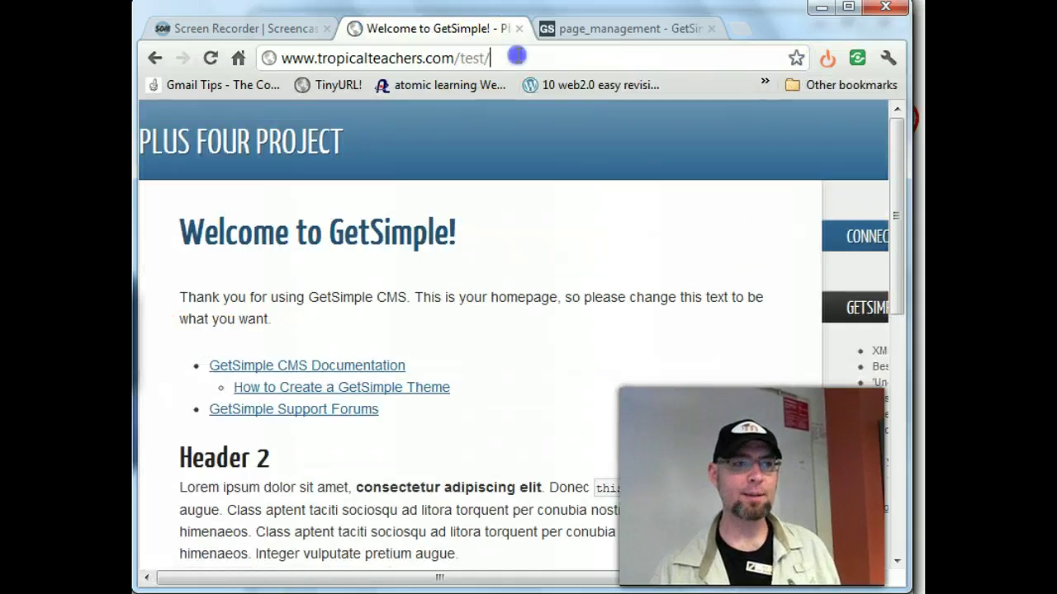
{"action": "type", "text": "admin"}
{"action": "key", "text": "Return"}
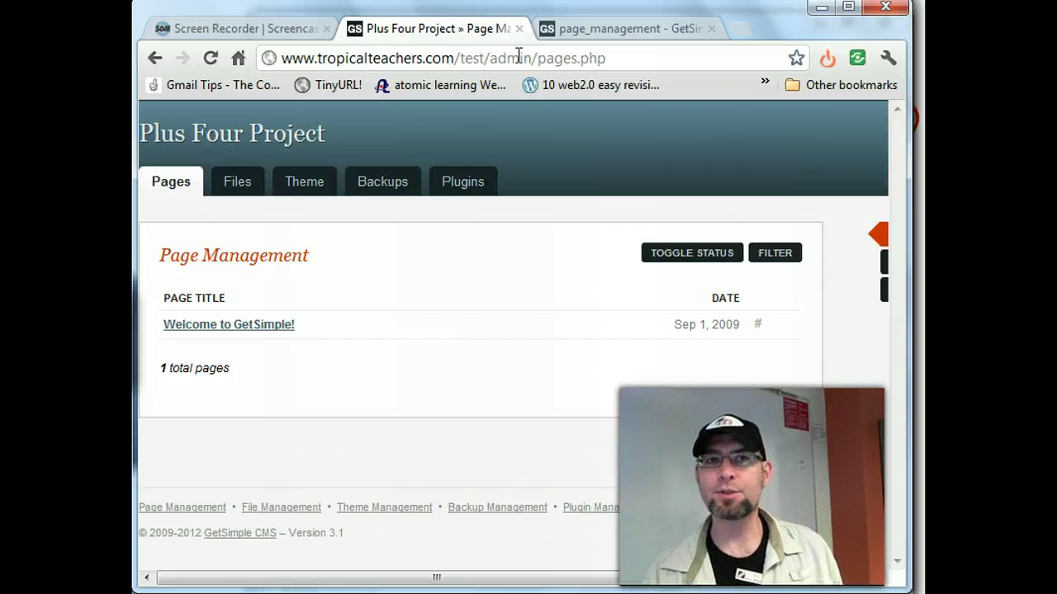
- Return the browser to the GetSimple admin Page Management list through the site address
{"action": "left_click_drag", "start_coordinate": [491, 57], "coordinate": [634, 54]}
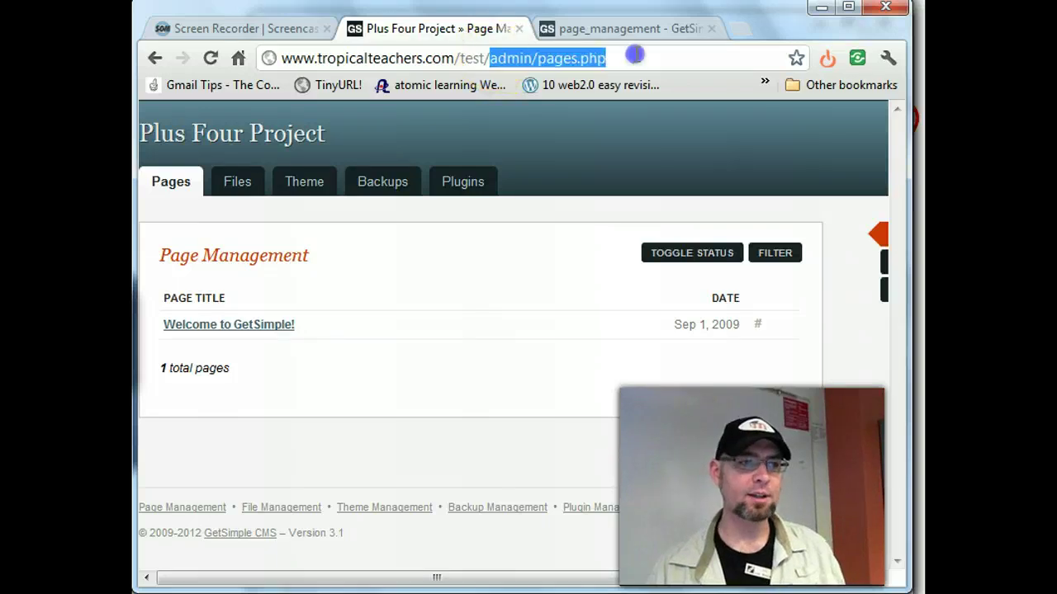
{"action": "key", "text": "BackSpace"}
{"action": "left_click", "coordinate": [638, 302]}
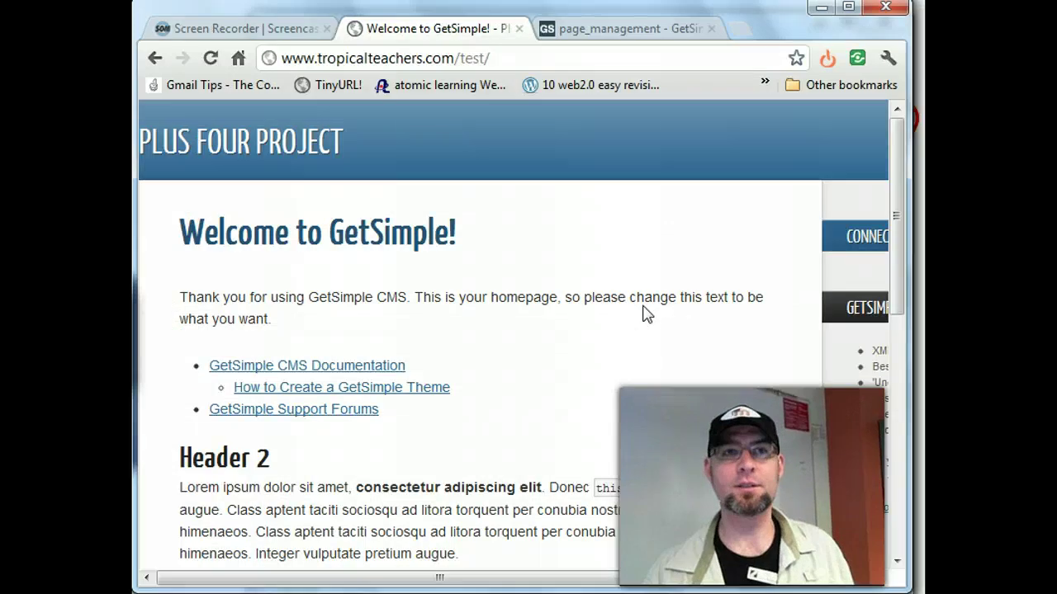
{"action": "scroll", "coordinate": [646, 314], "scroll_direction": "down", "scroll_amount": 15}
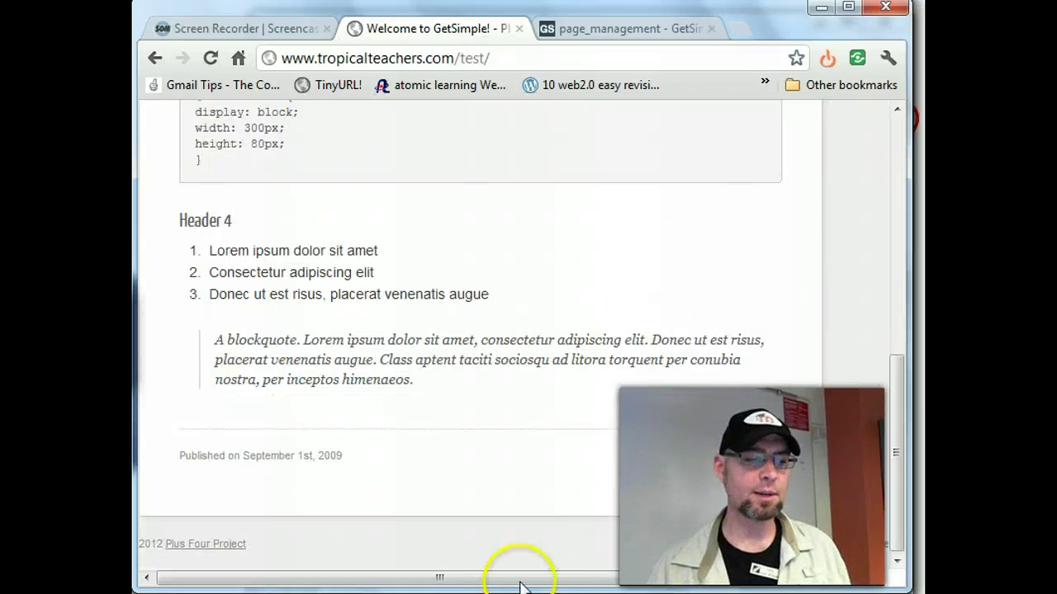
{"action": "left_click_drag", "start_coordinate": [520, 586], "coordinate": [444, 564]}
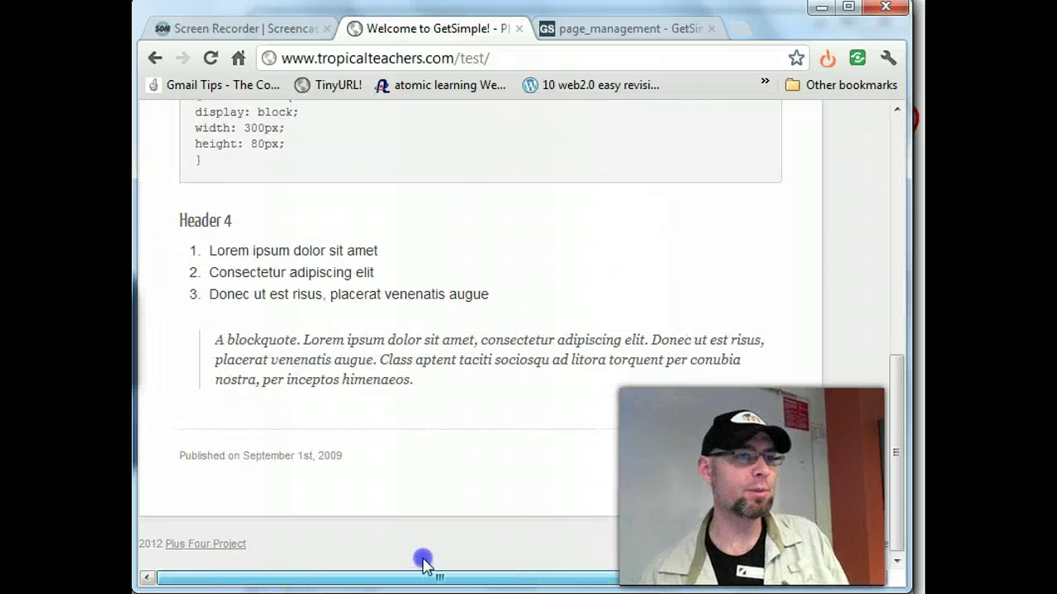
{"action": "left_click", "coordinate": [600, 33]}
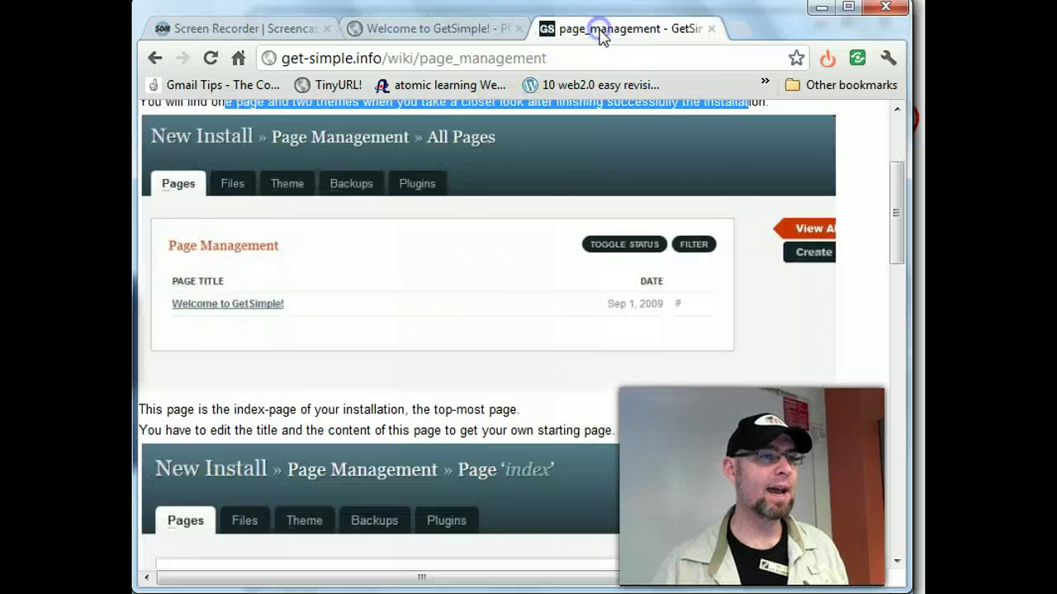
{"action": "left_click", "coordinate": [446, 29]}
{"action": "left_click", "coordinate": [537, 59]}
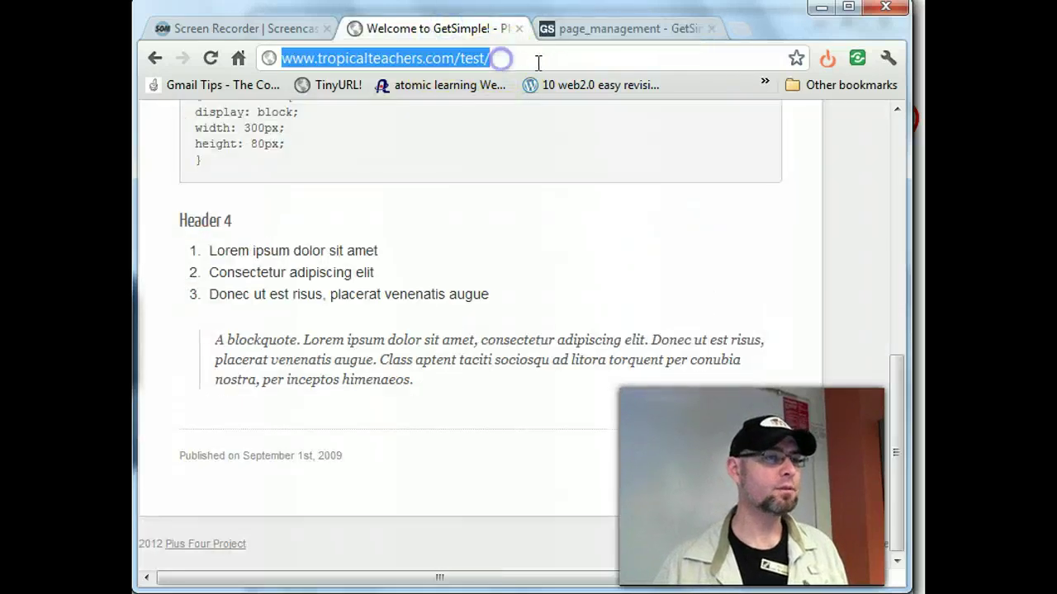
{"action": "left_click", "coordinate": [538, 60]}
{"action": "type", "text": "admine"}
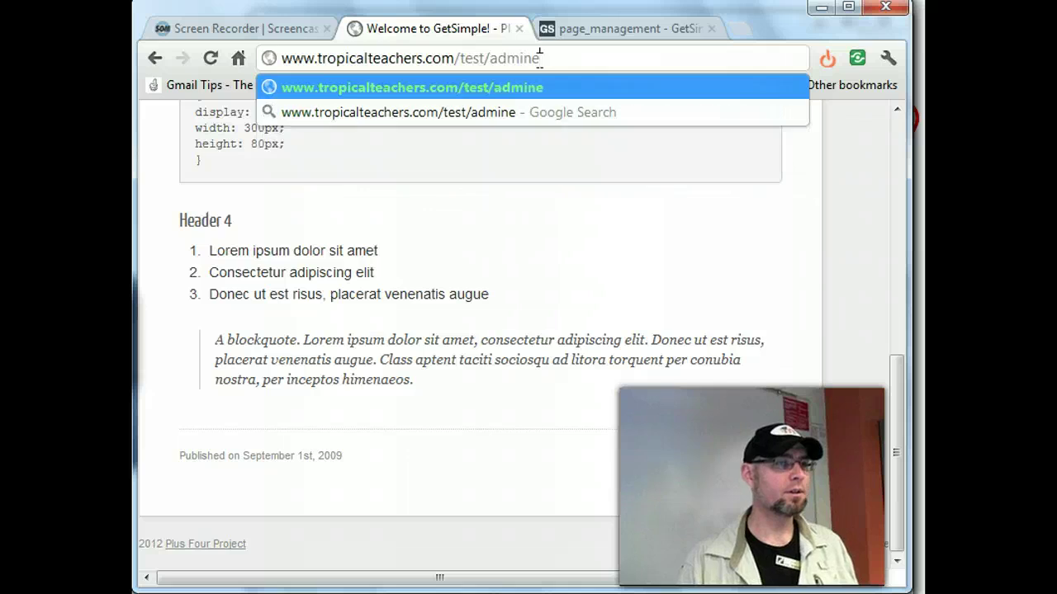
{"action": "key", "text": "BackSpace"}
{"action": "key", "text": "Return"}
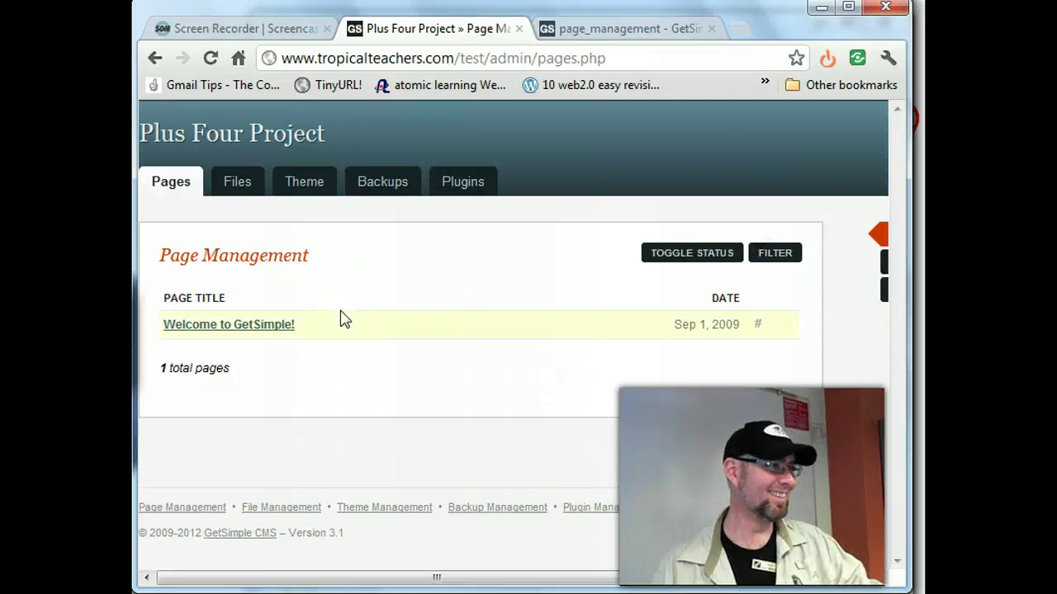
- Toggle the page status labels on and off, then go to the empty uploads Files manager
{"action": "left_click", "coordinate": [411, 299]}
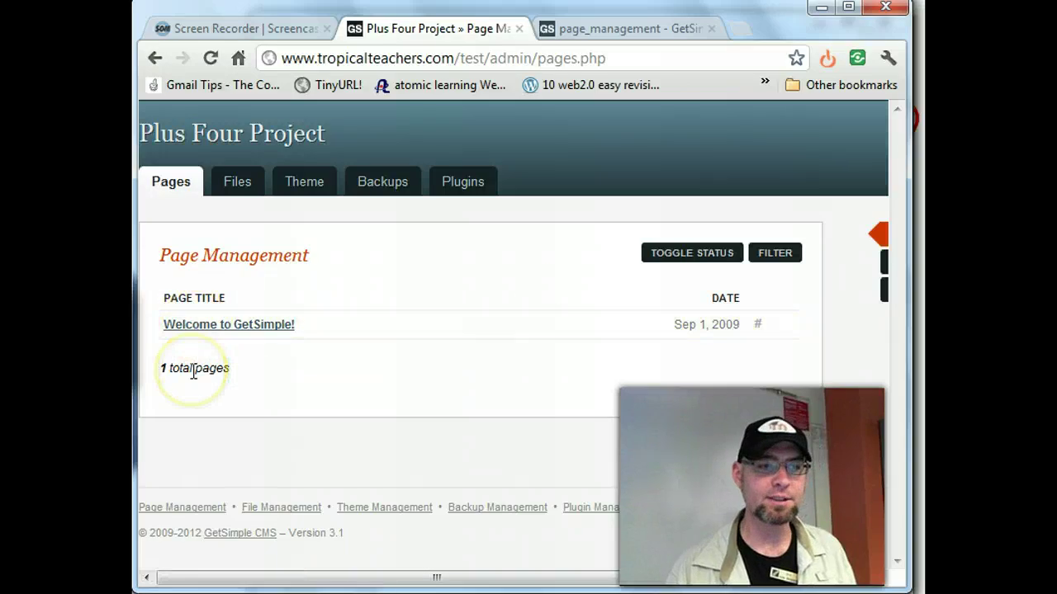
{"action": "left_click", "coordinate": [698, 256]}
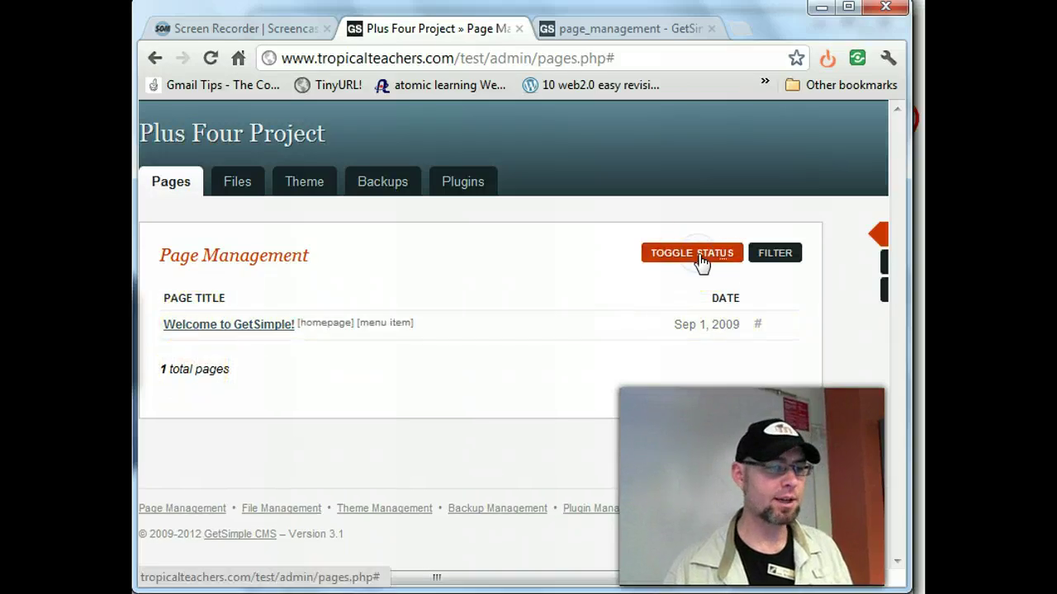
{"action": "left_click", "coordinate": [698, 256]}
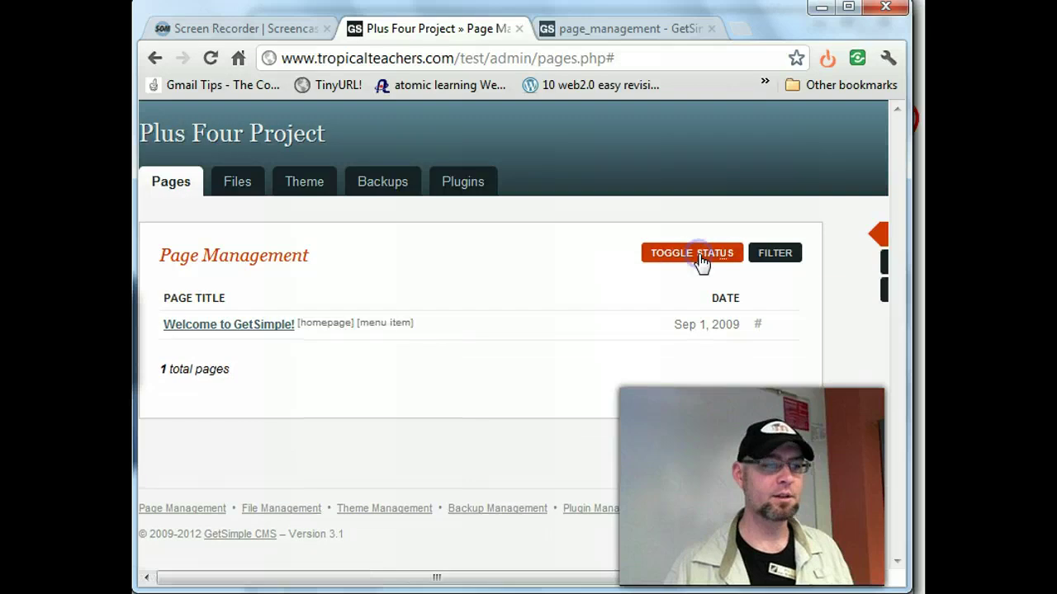
{"action": "left_click", "coordinate": [698, 256]}
{"action": "left_click", "coordinate": [698, 256]}
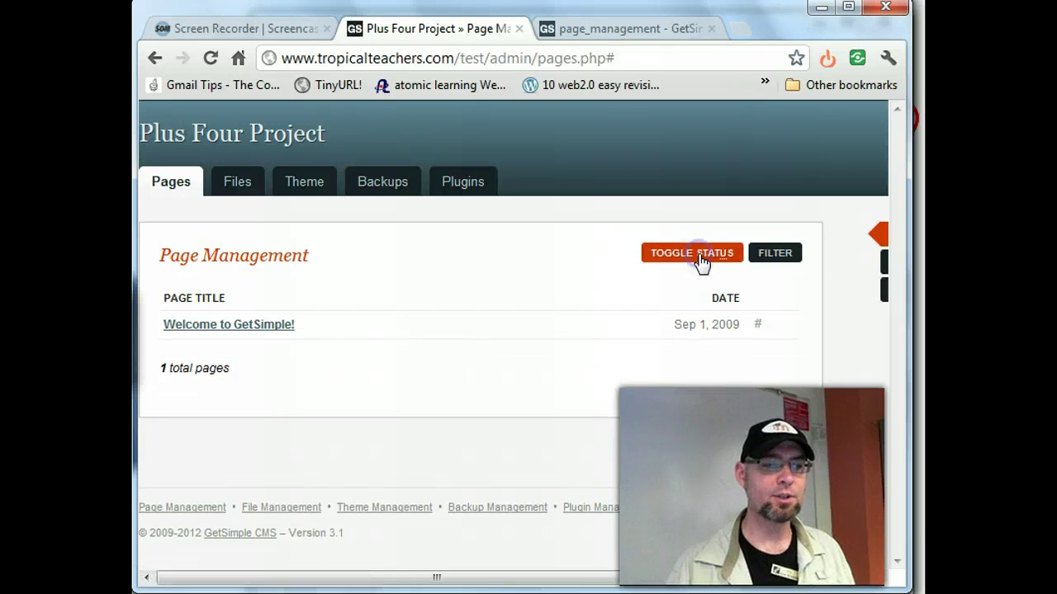
{"action": "left_click", "coordinate": [698, 256]}
{"action": "left_click", "coordinate": [698, 255]}
{"action": "left_click", "coordinate": [698, 256]}
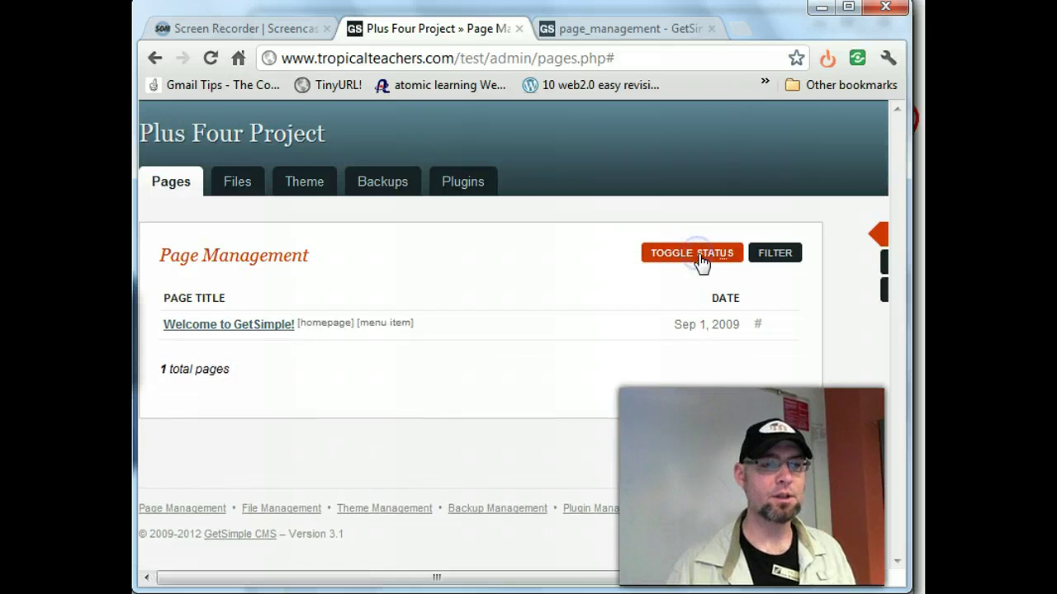
{"action": "left_click", "coordinate": [699, 256]}
{"action": "left_click", "coordinate": [237, 188]}
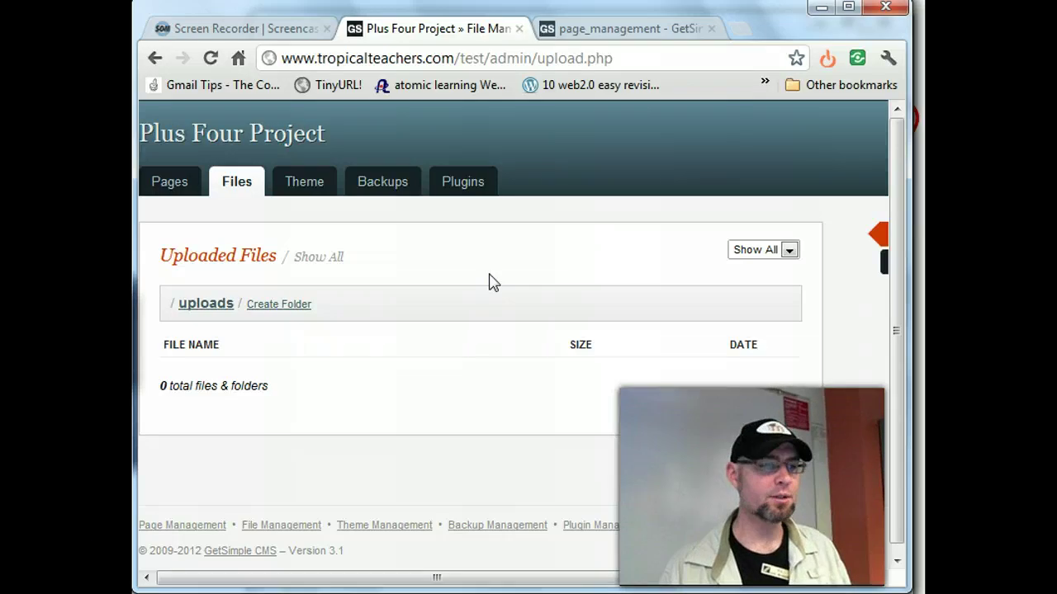
- Create a testupload folder in uploads and reload the listing to show 1 item
{"action": "scroll", "coordinate": [493, 283], "scroll_direction": "down", "scroll_amount": 1}
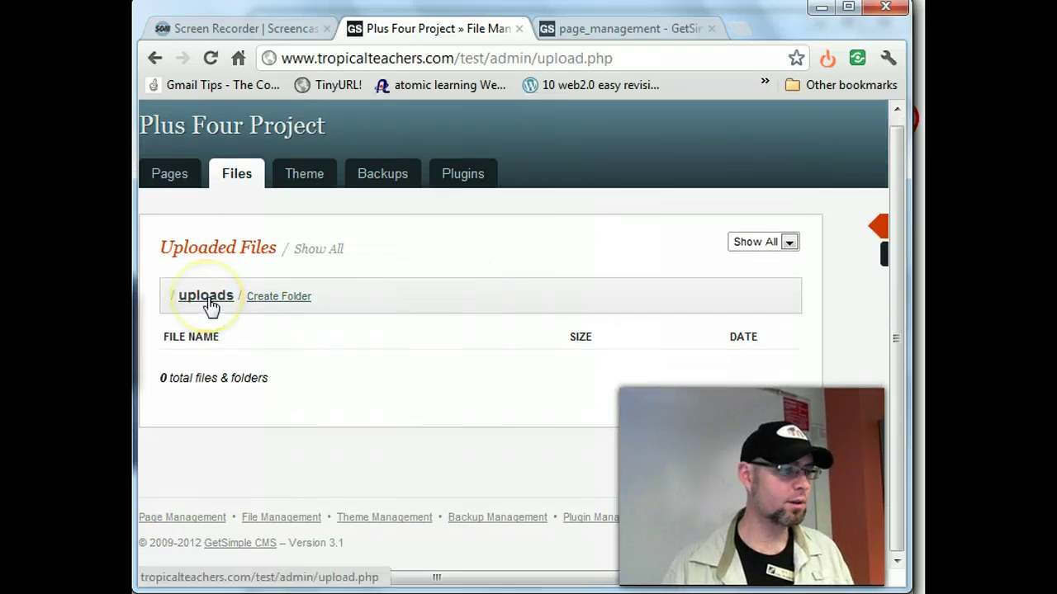
{"action": "left_click", "coordinate": [278, 295]}
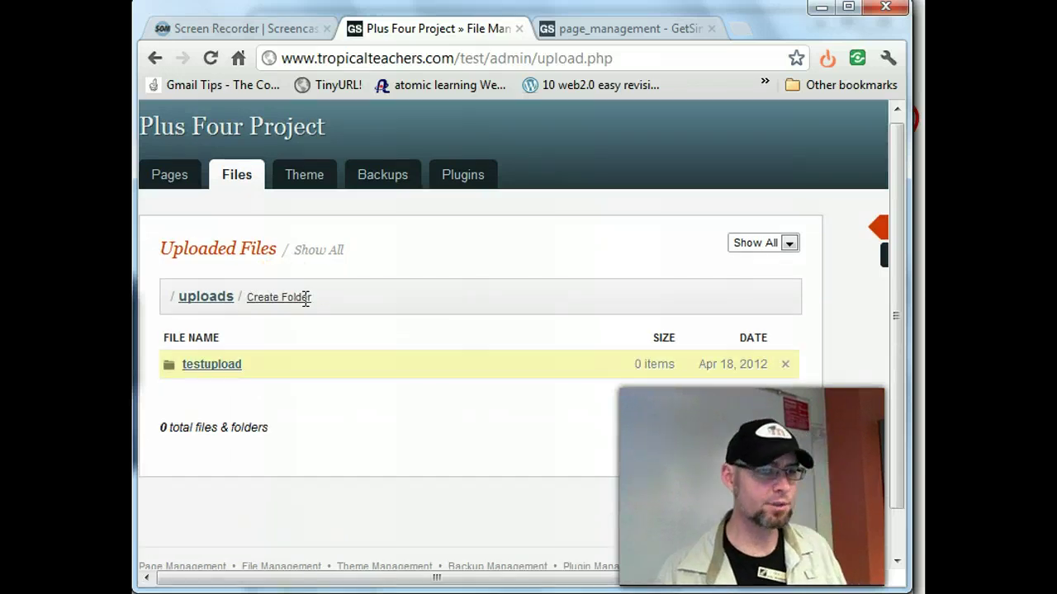
{"action": "left_click", "coordinate": [278, 299]}
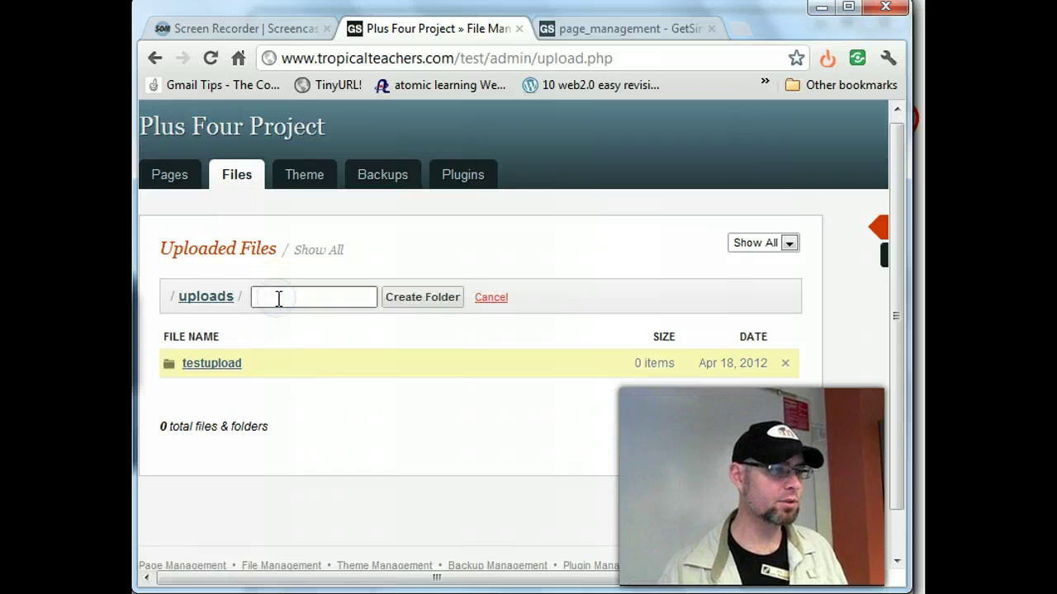
{"action": "left_click", "coordinate": [219, 299]}
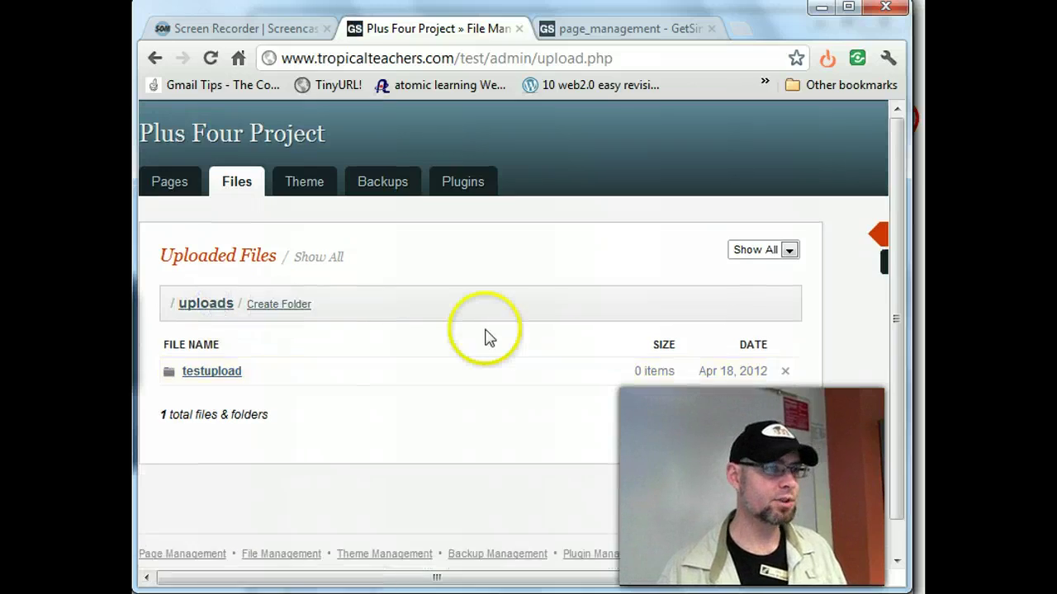
{"action": "scroll", "coordinate": [511, 334], "scroll_direction": "down", "scroll_amount": 1}
{"action": "left_click", "coordinate": [790, 215]}
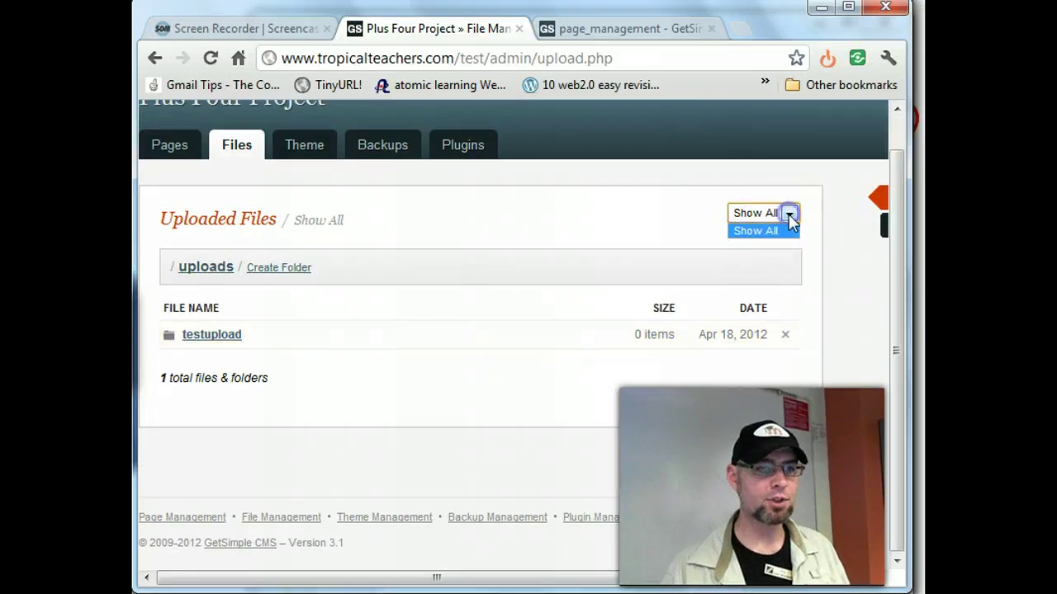
{"action": "left_click", "coordinate": [591, 233]}
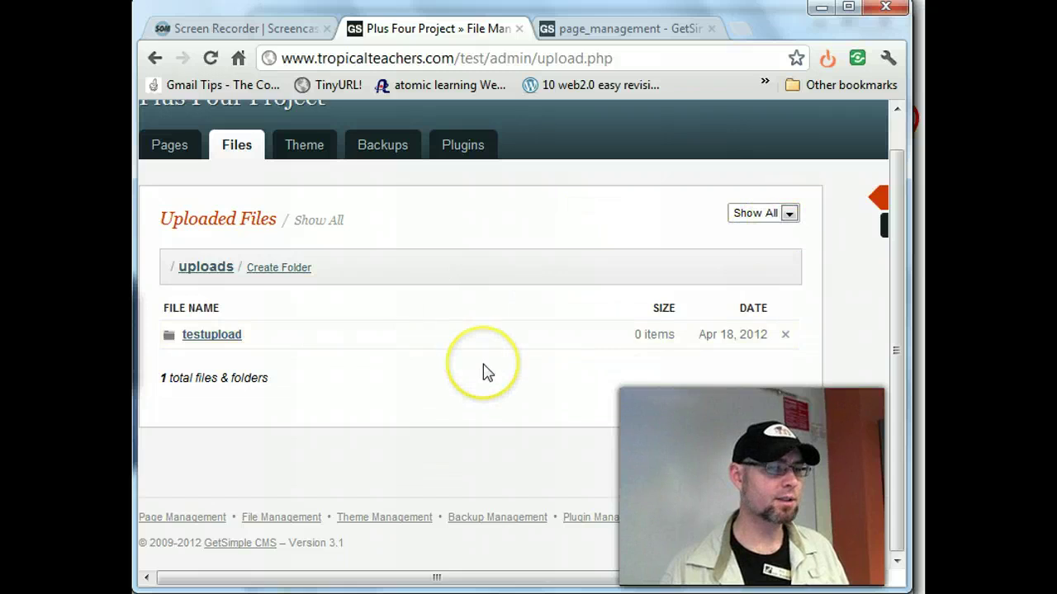
{"action": "left_click", "coordinate": [205, 268]}
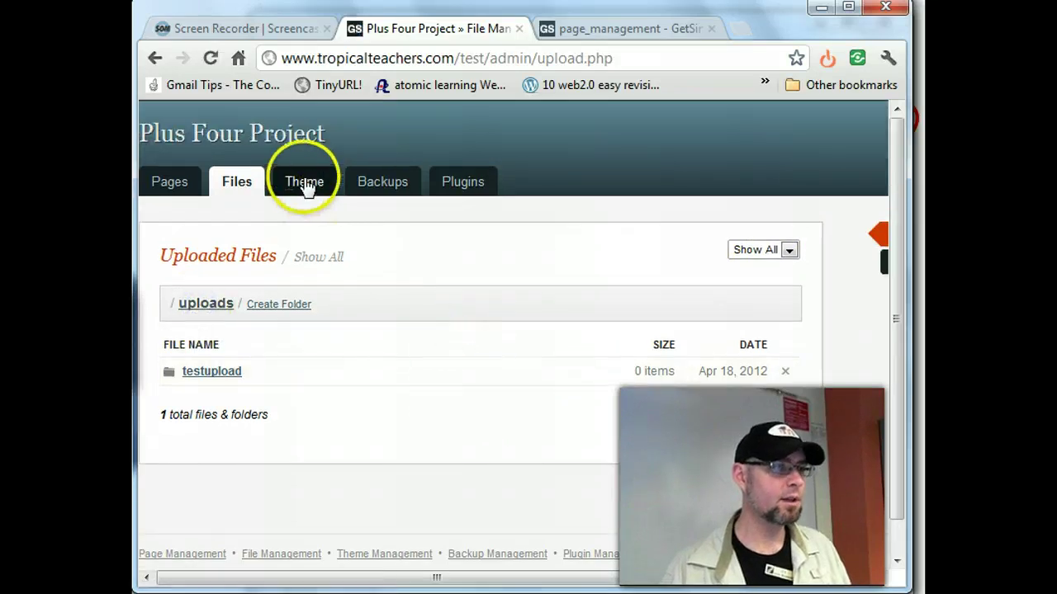
- Switch the site theme from Innovation to Cardinal and activate it
{"action": "left_click", "coordinate": [307, 186]}
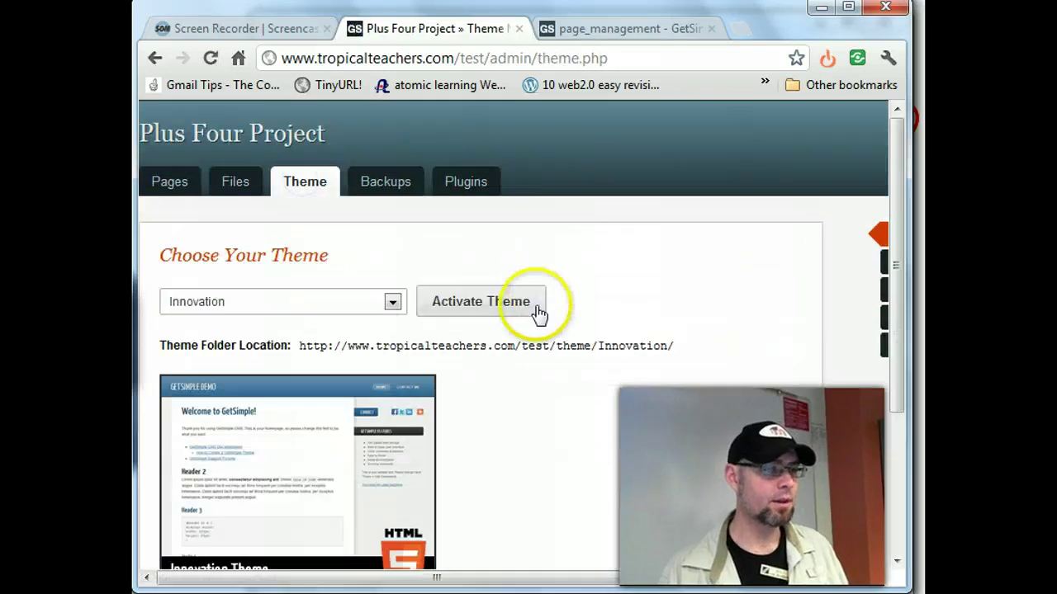
{"action": "left_click", "coordinate": [393, 303]}
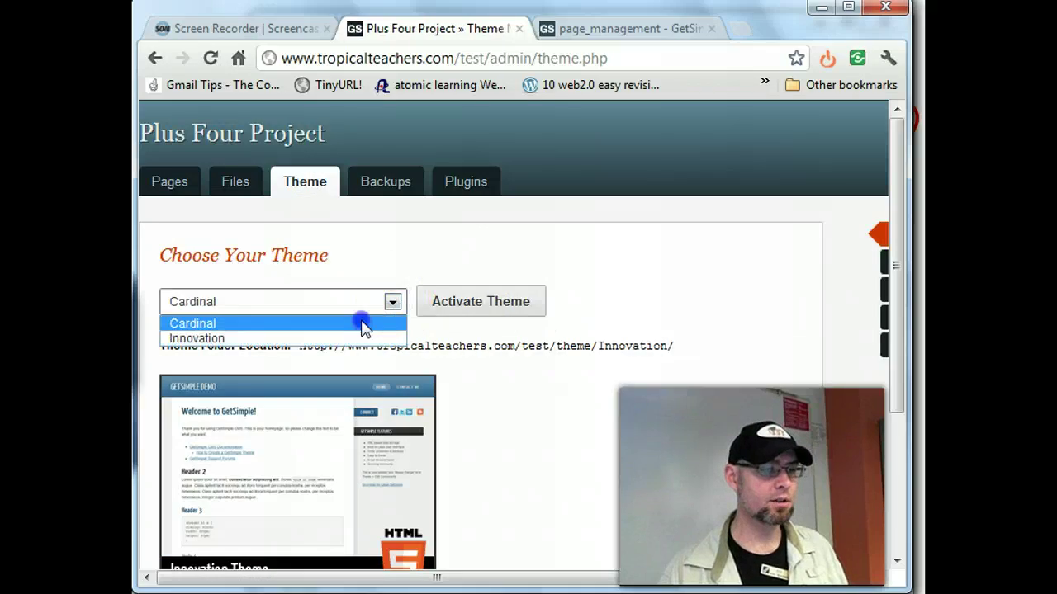
{"action": "left_click", "coordinate": [366, 322]}
{"action": "left_click", "coordinate": [488, 308]}
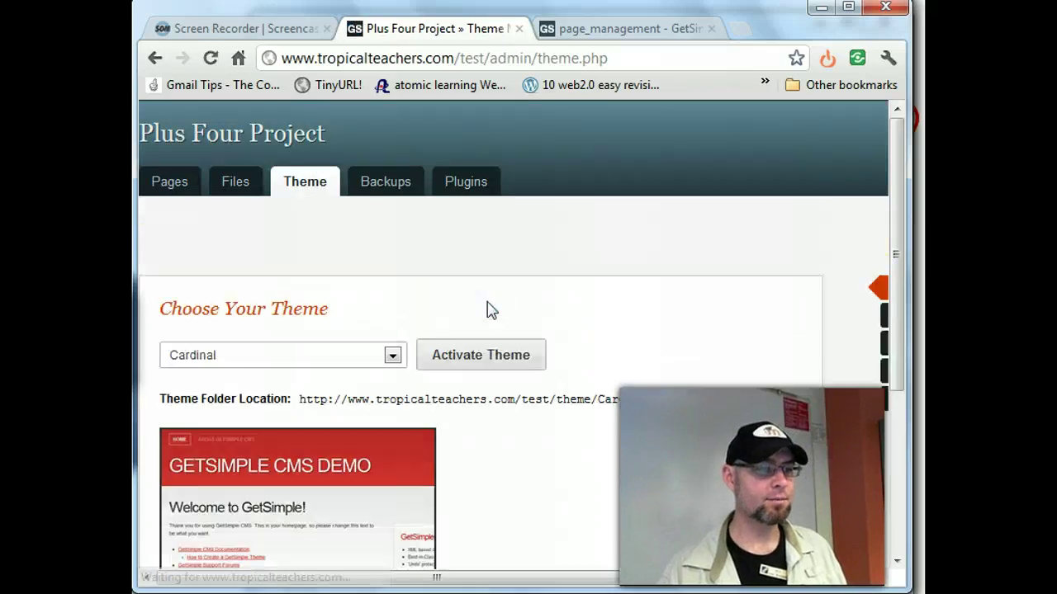
{"action": "scroll", "coordinate": [491, 309], "scroll_direction": "down", "scroll_amount": 5}
{"action": "scroll", "coordinate": [502, 308], "scroll_direction": "up", "scroll_amount": 6}
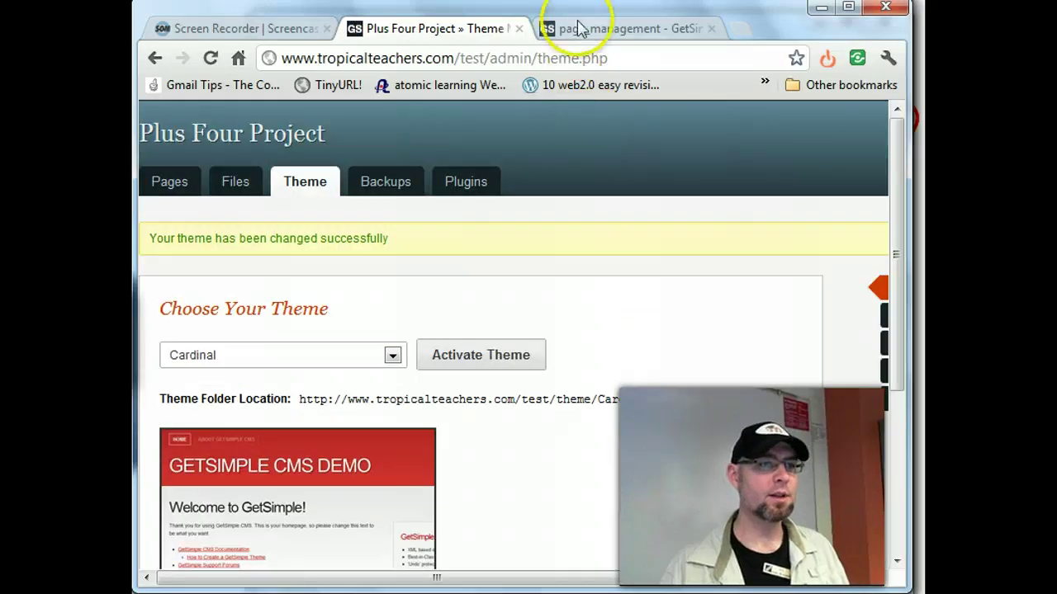
- Load tropicalteachers.com/test/ to confirm the red Cardinal design, then return to the theme admin
{"action": "left_click", "coordinate": [595, 27]}
{"action": "left_click", "coordinate": [556, 57]}
{"action": "type", "text": "tropicalteachers.com"}
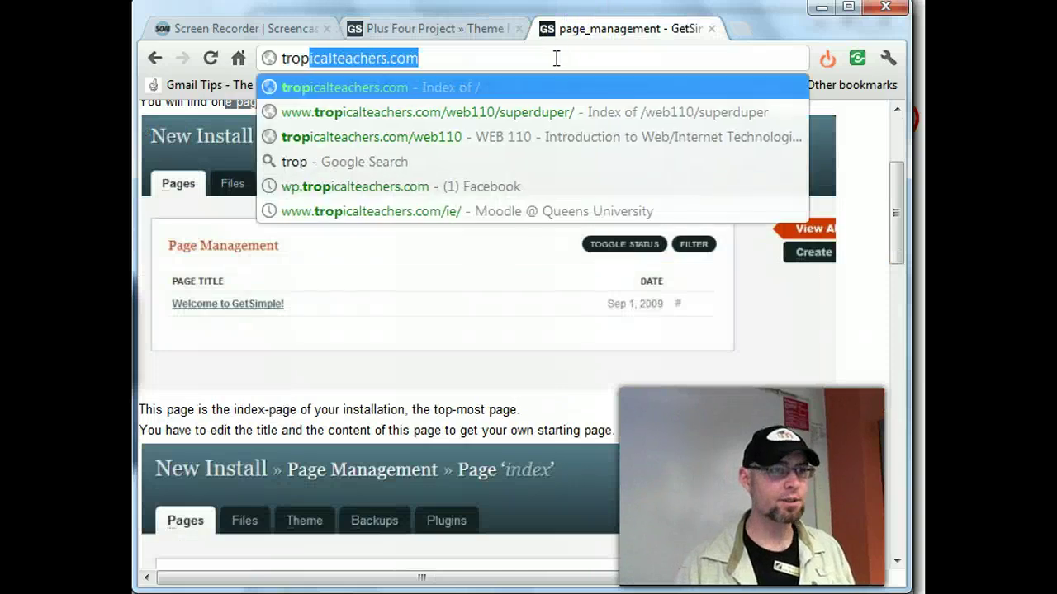
{"action": "type", "text": "/test/"}
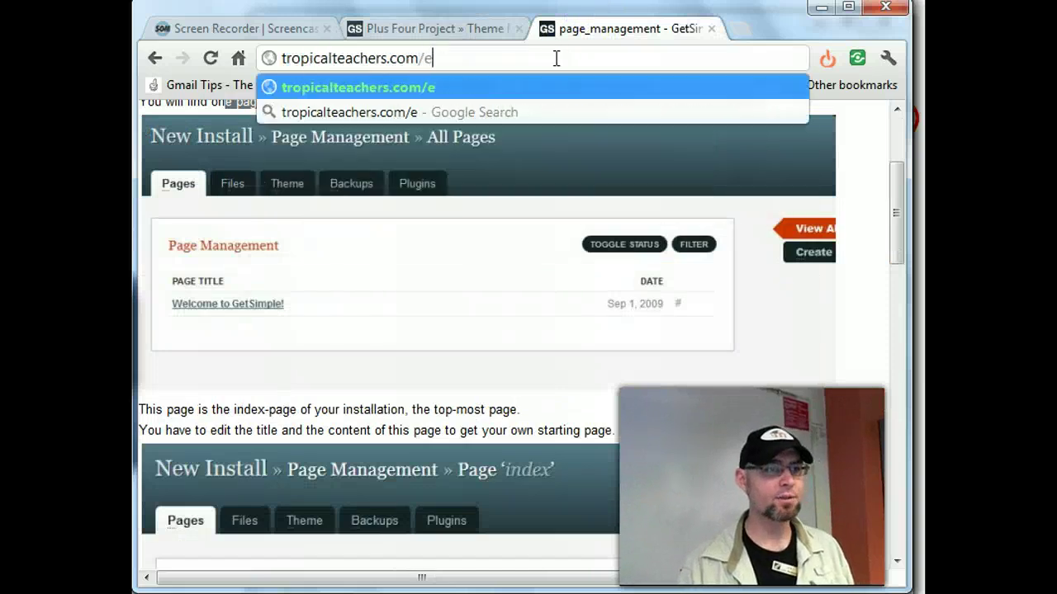
{"action": "key", "text": "Delete"}
{"action": "key", "text": "Return"}
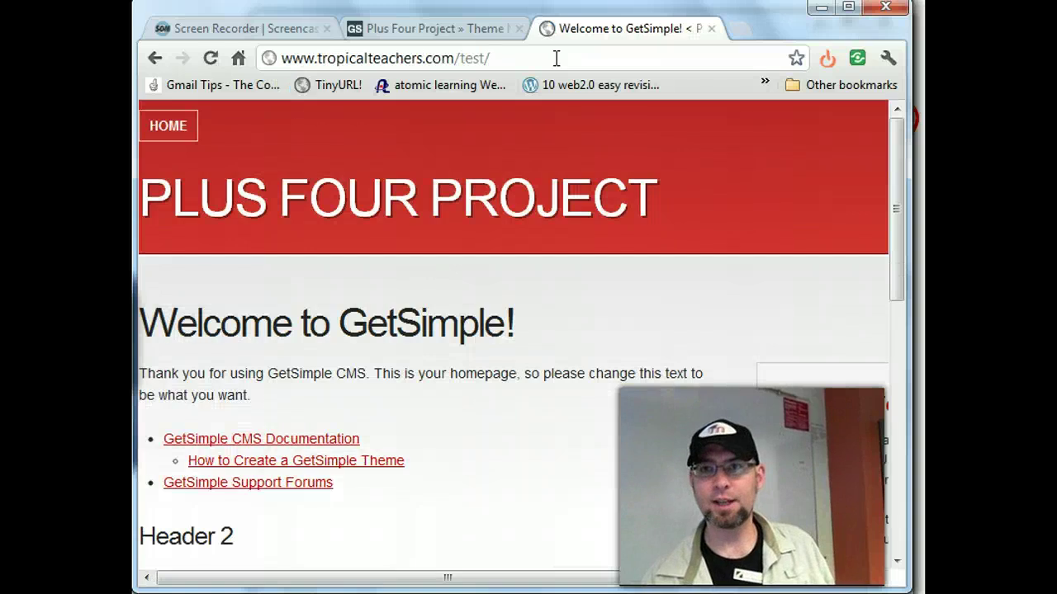
{"action": "left_click", "coordinate": [350, 32]}
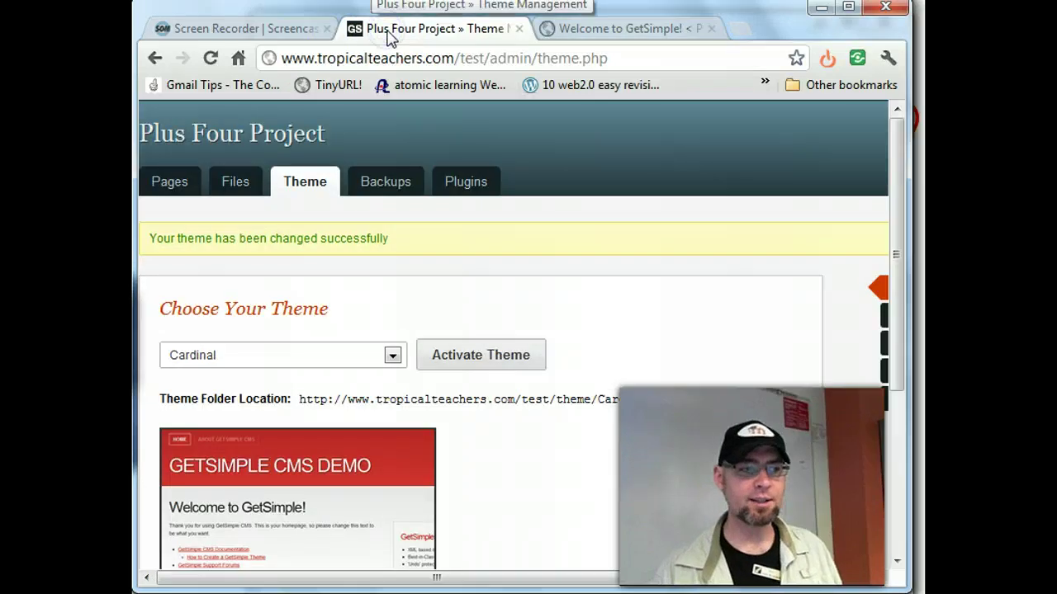
{"action": "left_click", "coordinate": [602, 30]}
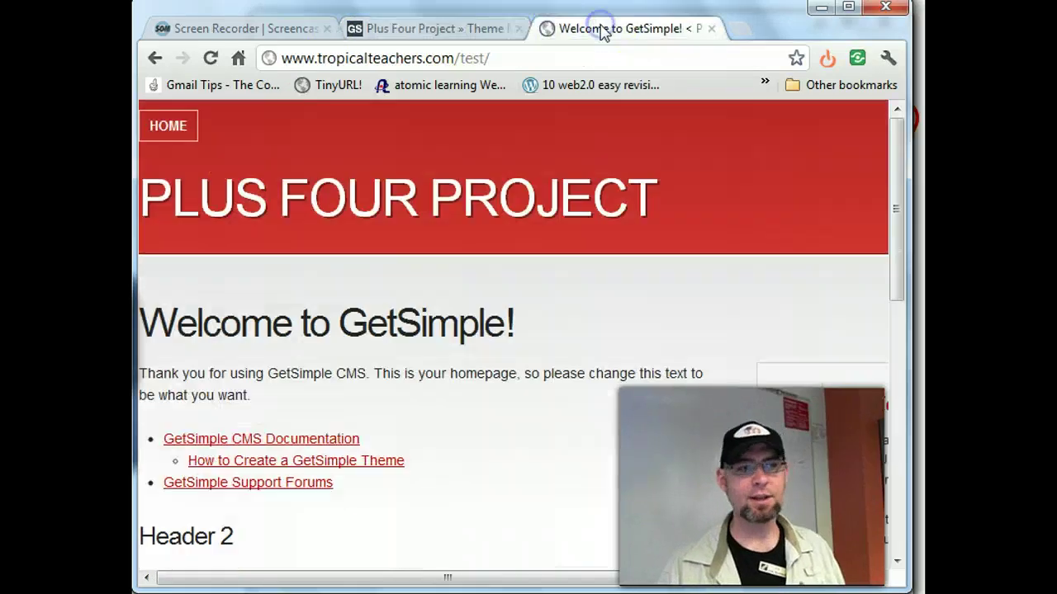
{"action": "left_click", "coordinate": [455, 28]}
{"action": "scroll", "coordinate": [544, 367], "scroll_direction": "down", "scroll_amount": 3}
{"action": "scroll", "coordinate": [543, 366], "scroll_direction": "down", "scroll_amount": 2}
{"action": "scroll", "coordinate": [543, 366], "scroll_direction": "up", "scroll_amount": 5}
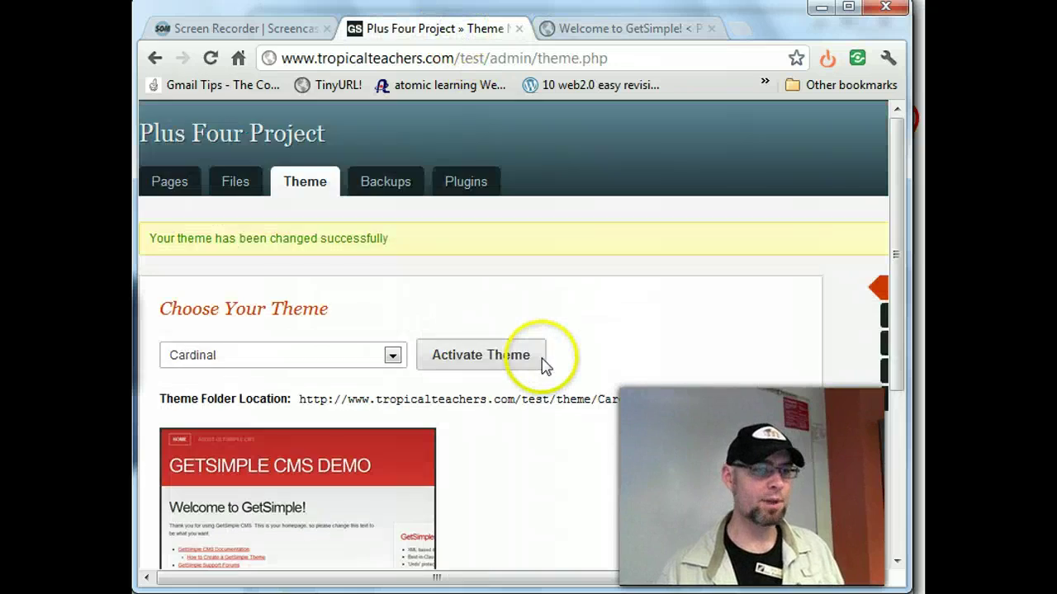
{"action": "left_click_drag", "start_coordinate": [642, 577], "coordinate": [811, 580]}
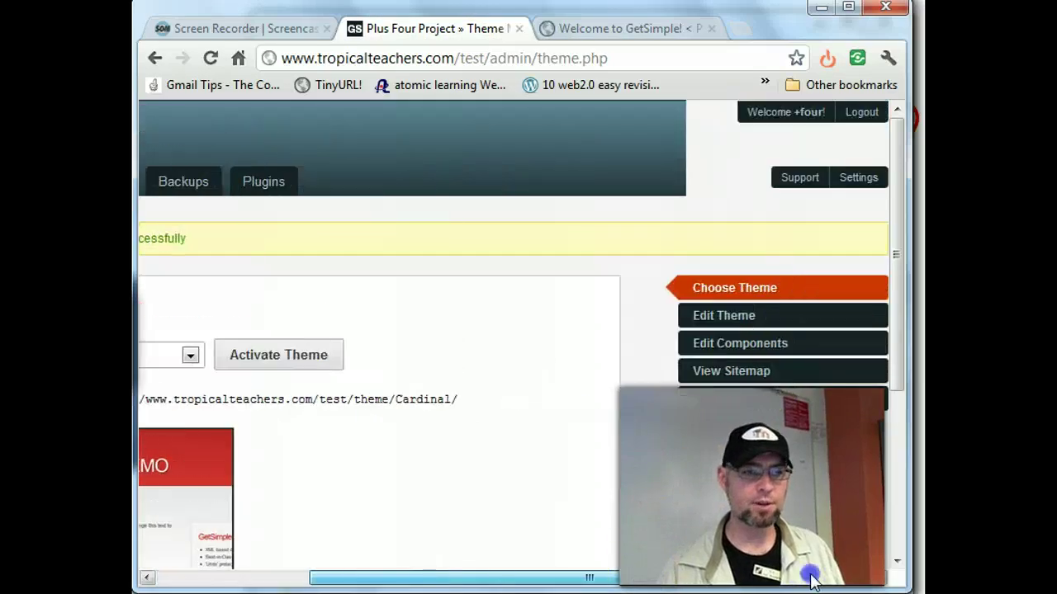
- Open the Theme Editor and look through the Cardinal template.php code
{"action": "left_click", "coordinate": [751, 316]}
{"action": "scroll", "coordinate": [722, 361], "scroll_direction": "down", "scroll_amount": 10}
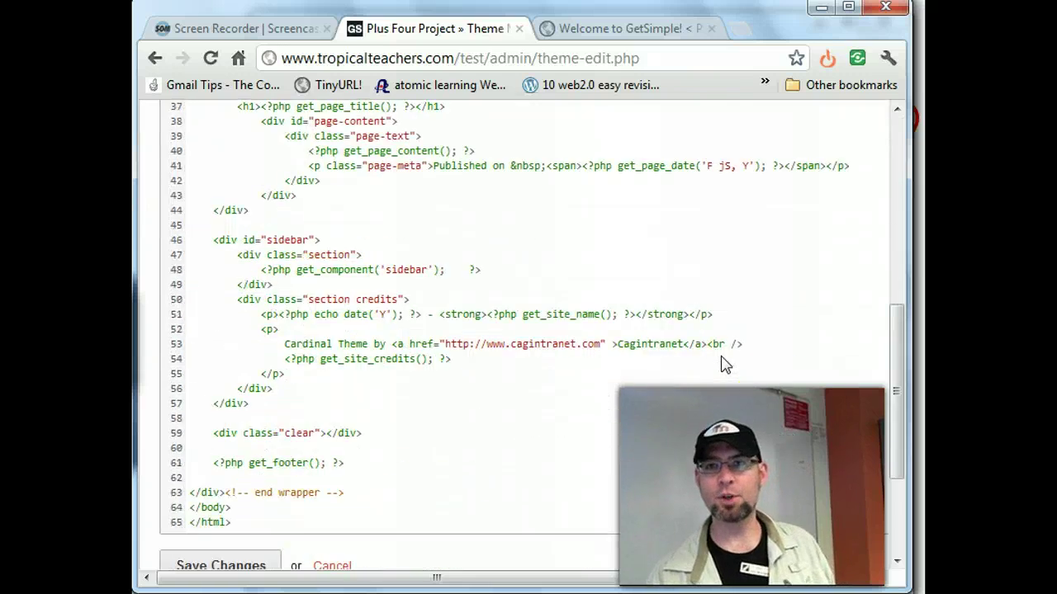
{"action": "scroll", "coordinate": [721, 363], "scroll_direction": "up", "scroll_amount": 10}
{"action": "scroll", "coordinate": [721, 365], "scroll_direction": "up", "scroll_amount": 5}
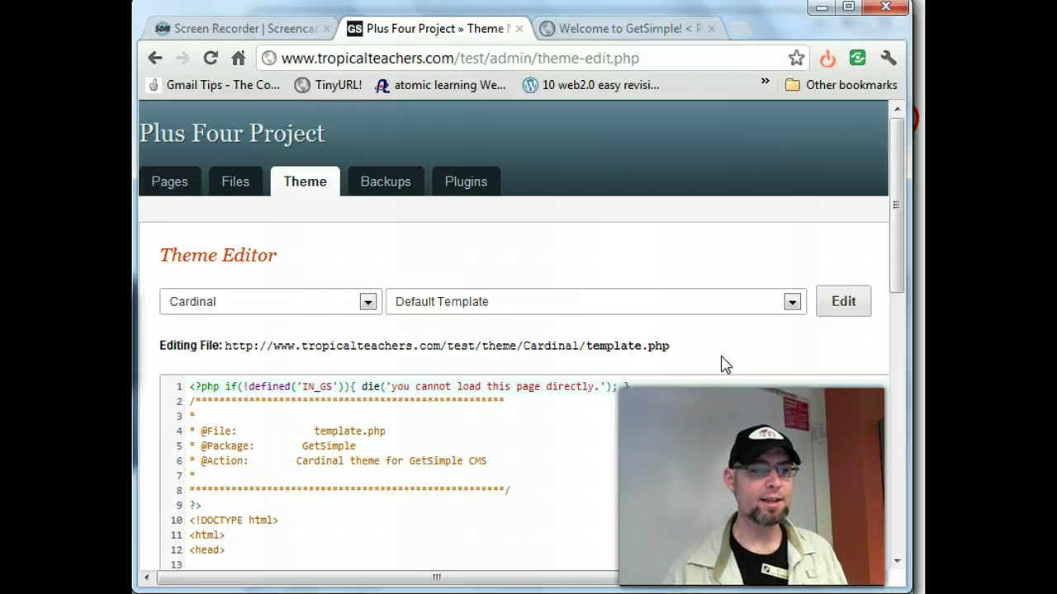
{"action": "scroll", "coordinate": [721, 364], "scroll_direction": "down", "scroll_amount": 3}
{"action": "left_click", "coordinate": [392, 287]}
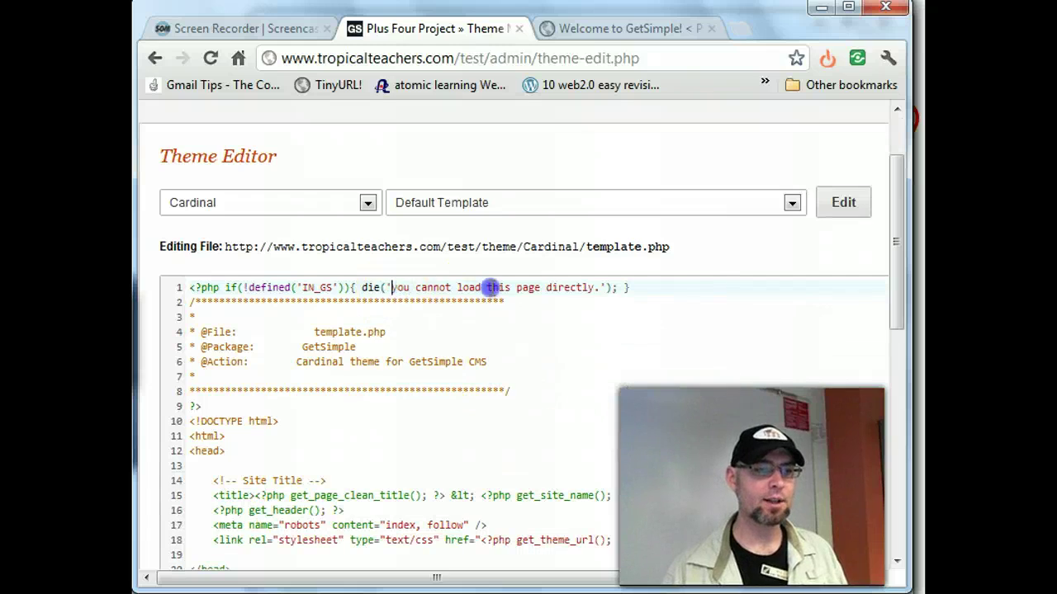
{"action": "left_click_drag", "start_coordinate": [492, 288], "coordinate": [595, 287]}
{"action": "left_click", "coordinate": [699, 374]}
{"action": "scroll", "coordinate": [699, 374], "scroll_direction": "down", "scroll_amount": 7}
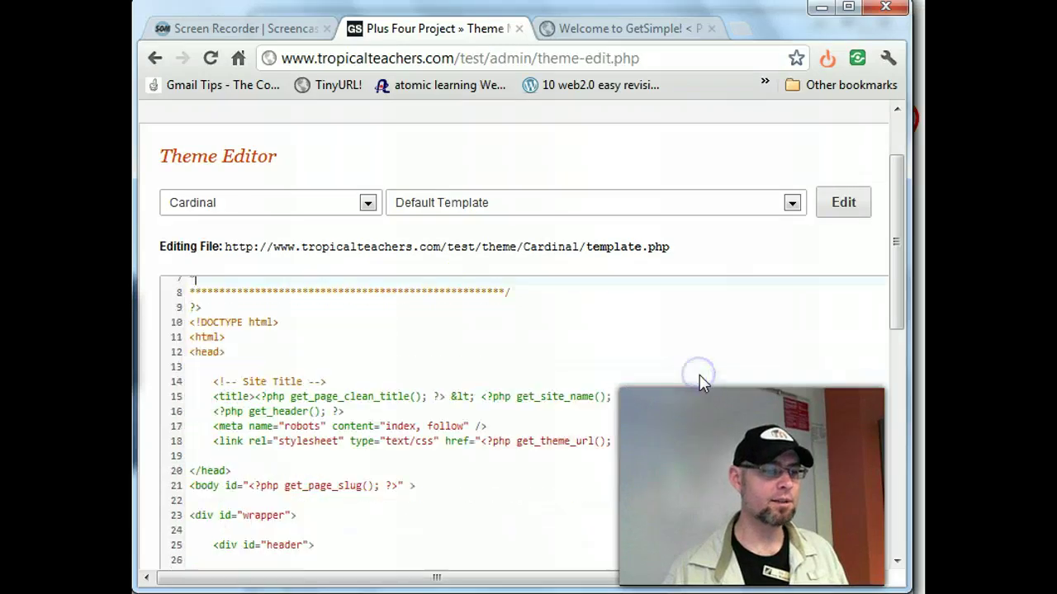
- Pick style.css from the Cardinal theme's file list
{"action": "mouse_move", "coordinate": [896, 299]}
{"action": "left_mouse_down"}
{"action": "mouse_move", "coordinate": [896, 528]}
{"action": "mouse_move", "coordinate": [897, 304]}
{"action": "left_mouse_up"}
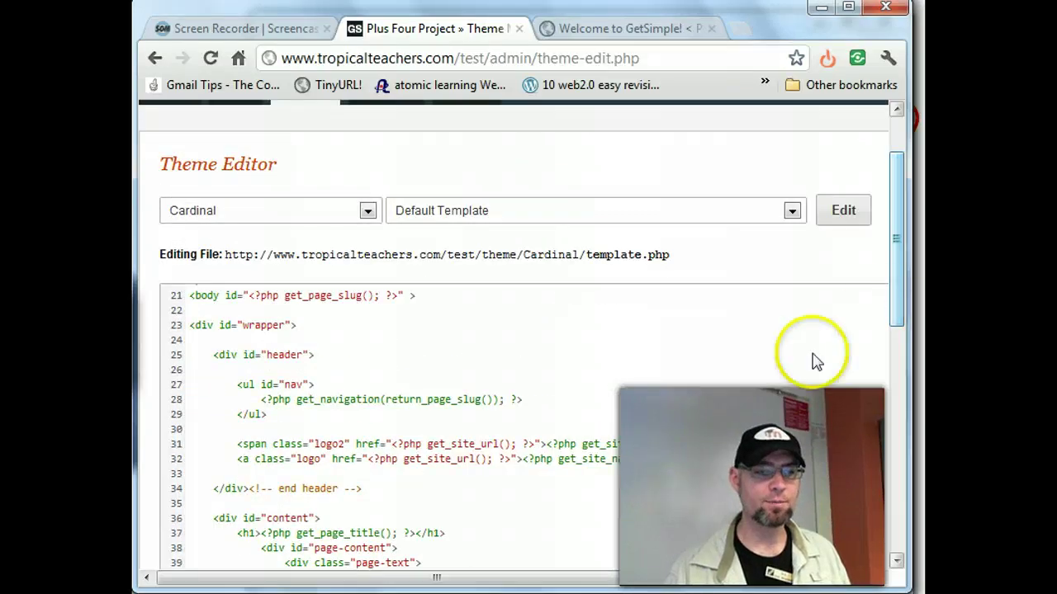
{"action": "scroll", "coordinate": [813, 361], "scroll_direction": "down", "scroll_amount": 5}
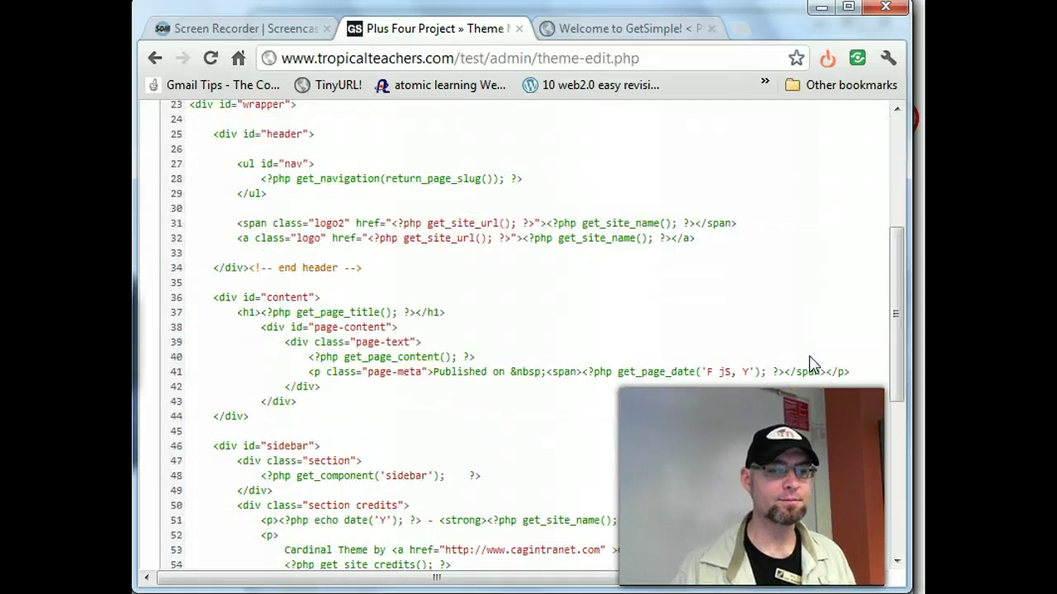
{"action": "left_click", "coordinate": [823, 280]}
{"action": "scroll", "coordinate": [823, 280], "scroll_direction": "up", "scroll_amount": 2}
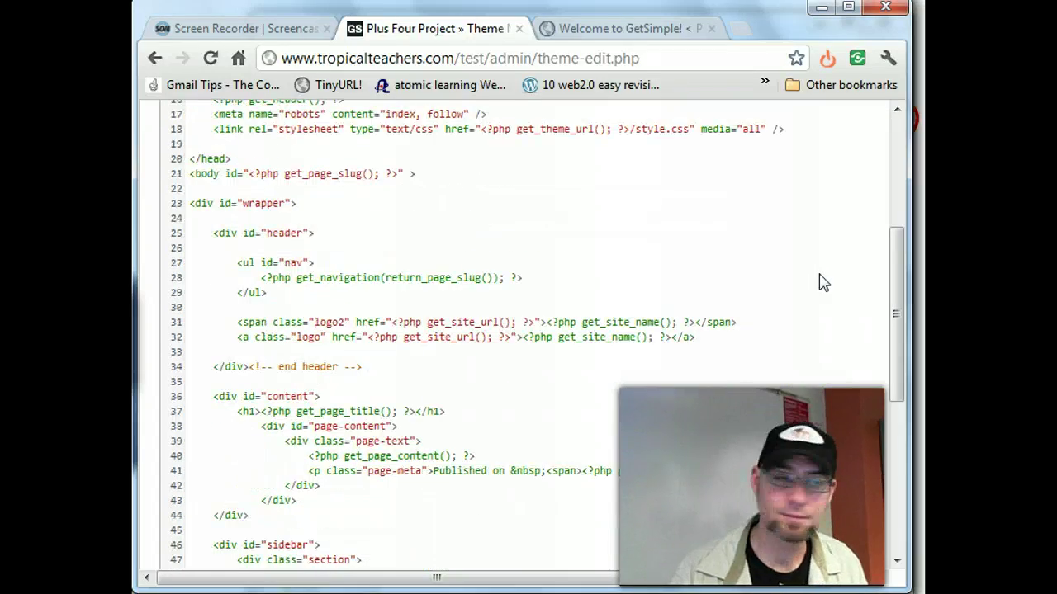
{"action": "scroll", "coordinate": [823, 281], "scroll_direction": "up", "scroll_amount": 5}
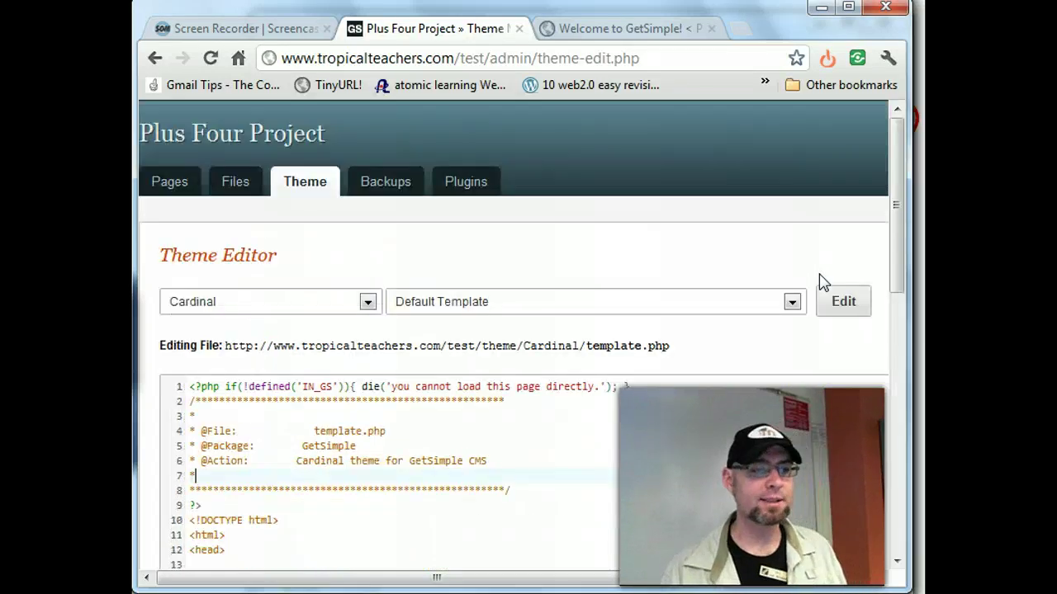
{"action": "left_click", "coordinate": [794, 301]}
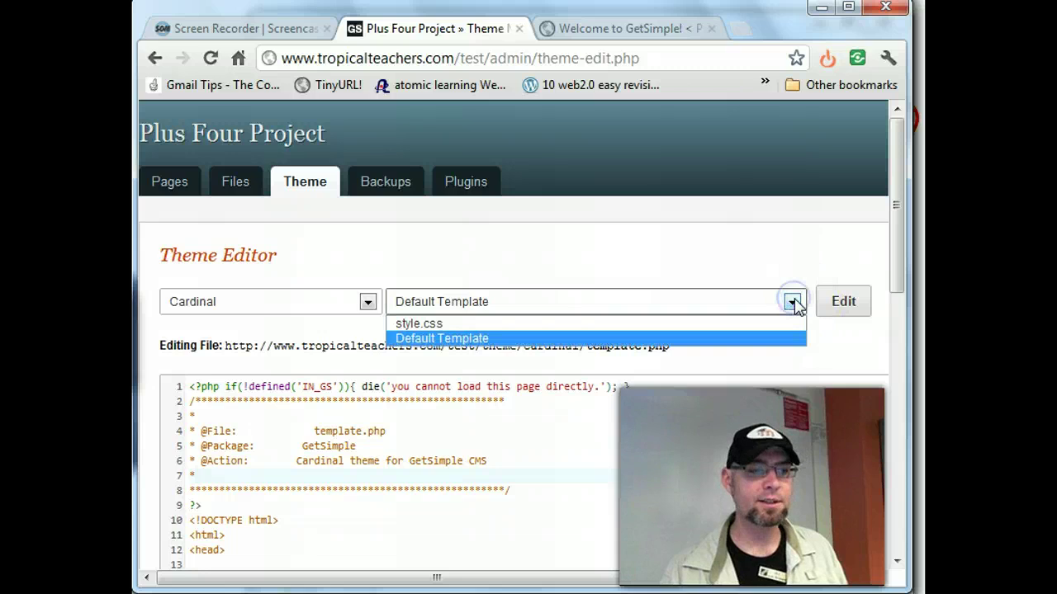
{"action": "left_click", "coordinate": [774, 324]}
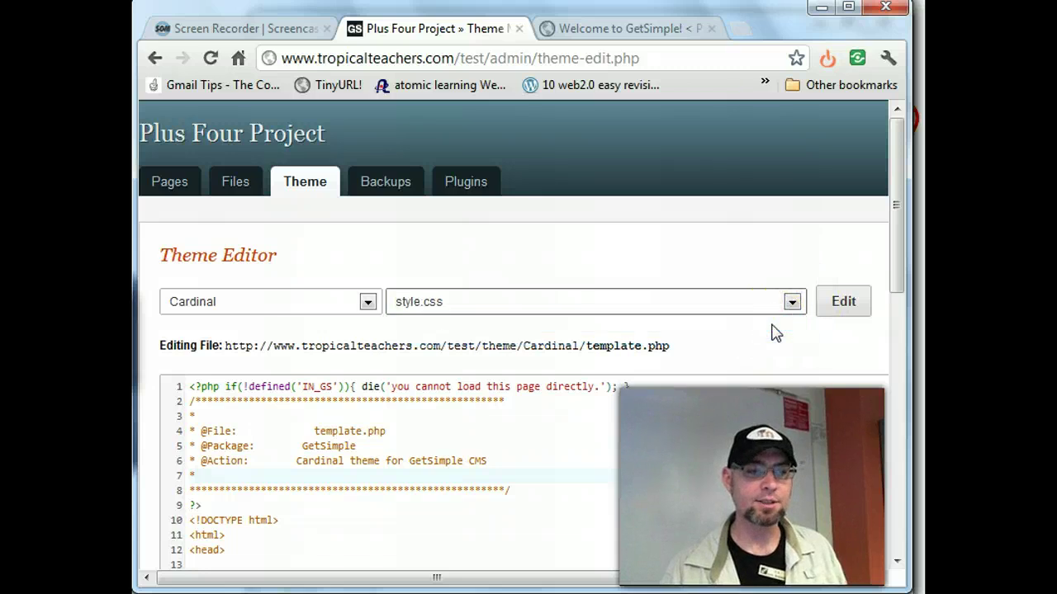
- Load style.css into the code editor and scroll through it
{"action": "left_click", "coordinate": [848, 303]}
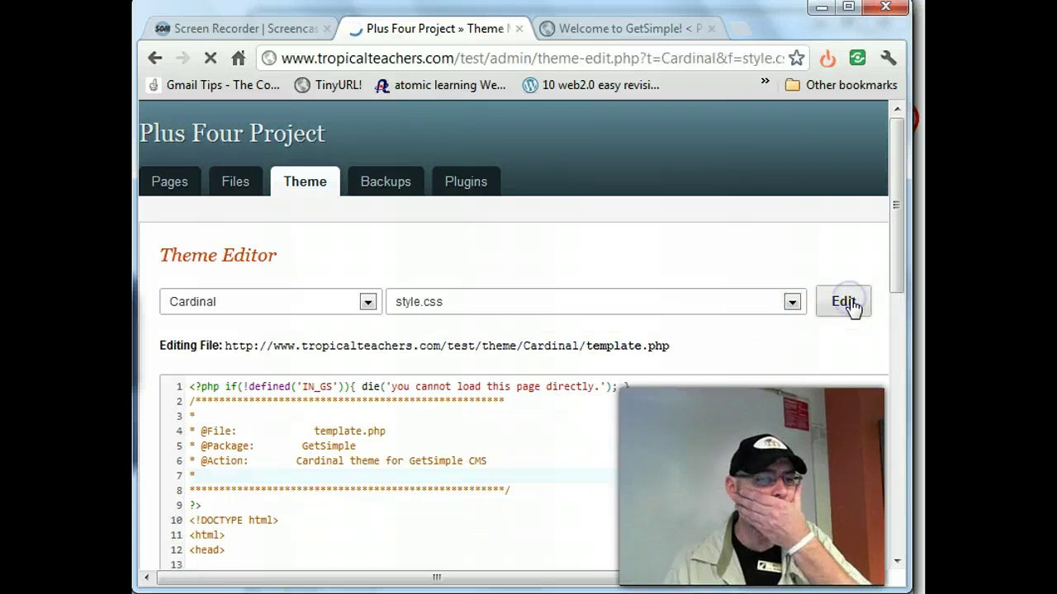
{"action": "scroll", "coordinate": [789, 421], "scroll_direction": "down", "scroll_amount": 3}
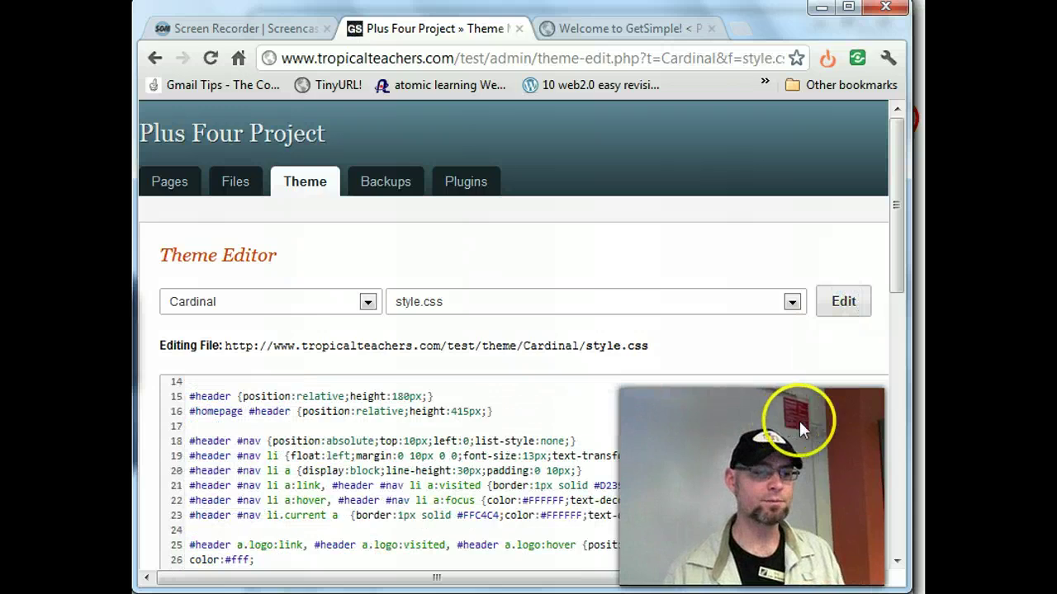
{"action": "left_click_drag", "start_coordinate": [896, 253], "coordinate": [897, 333]}
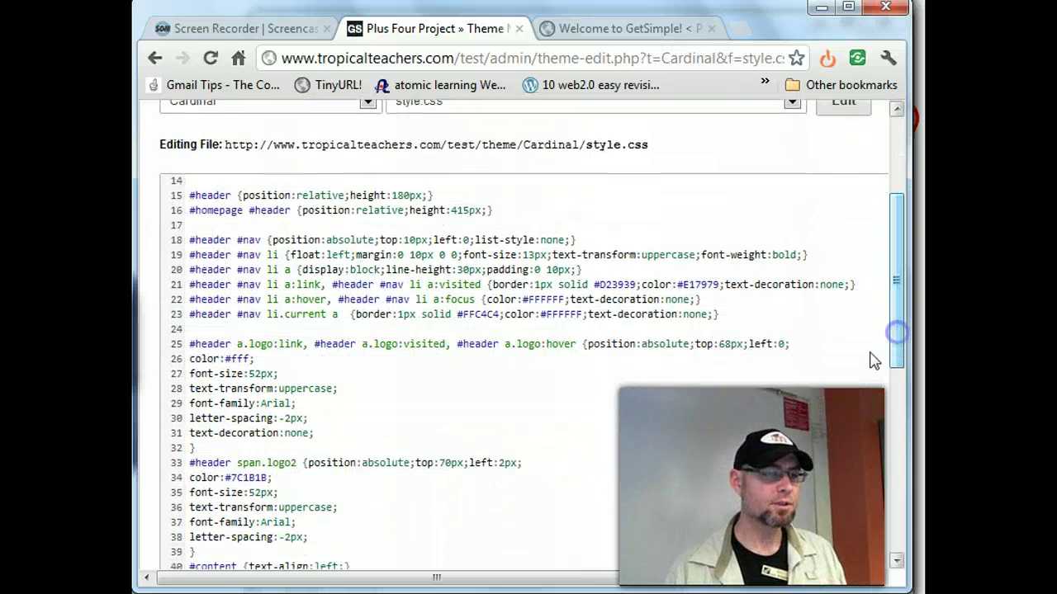
{"action": "scroll", "coordinate": [760, 406], "scroll_direction": "up", "scroll_amount": 4}
{"action": "scroll", "coordinate": [759, 406], "scroll_direction": "up", "scroll_amount": 3}
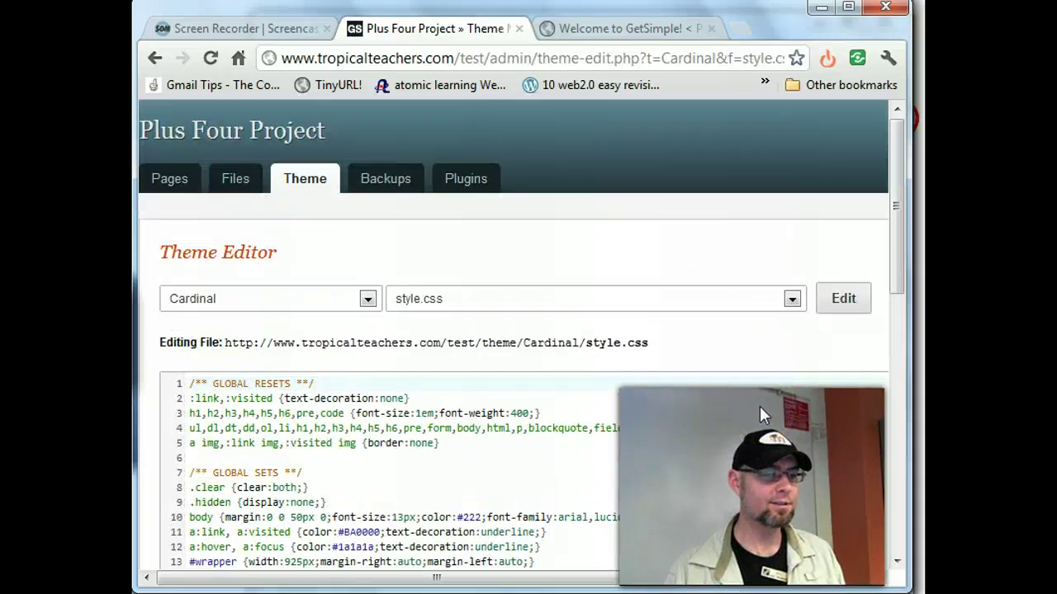
{"action": "scroll", "coordinate": [759, 406], "scroll_direction": "down", "scroll_amount": 2}
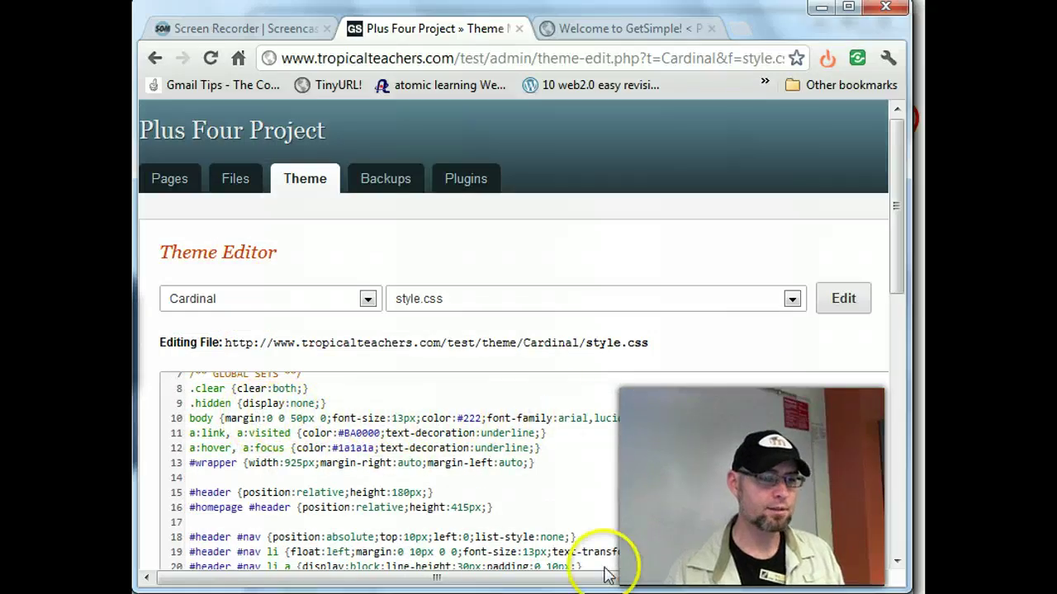
{"action": "left_click_drag", "start_coordinate": [610, 580], "coordinate": [555, 583]}
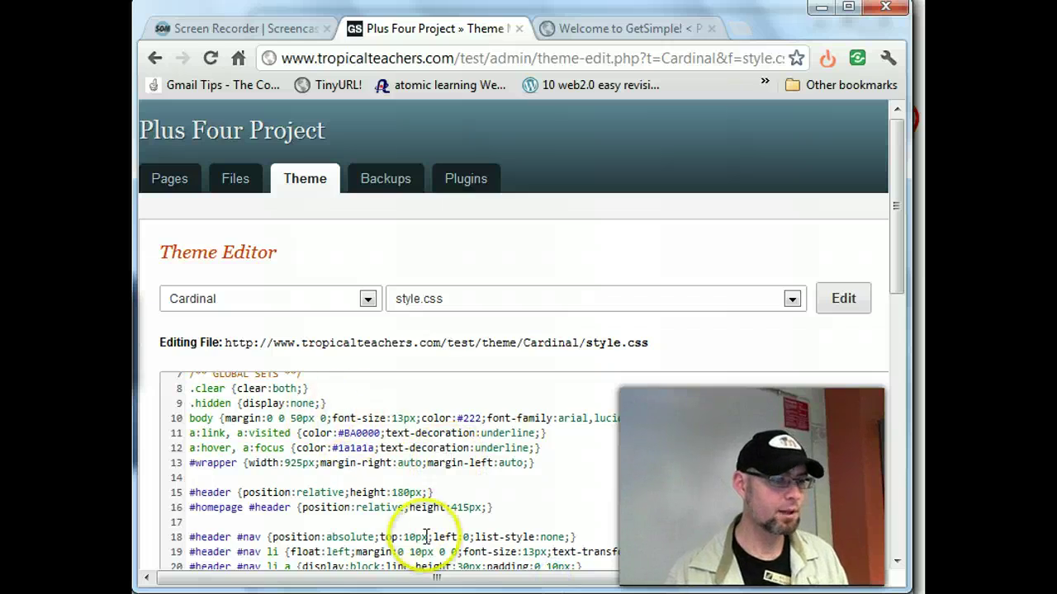
{"action": "left_click_drag", "start_coordinate": [453, 583], "coordinate": [647, 583]}
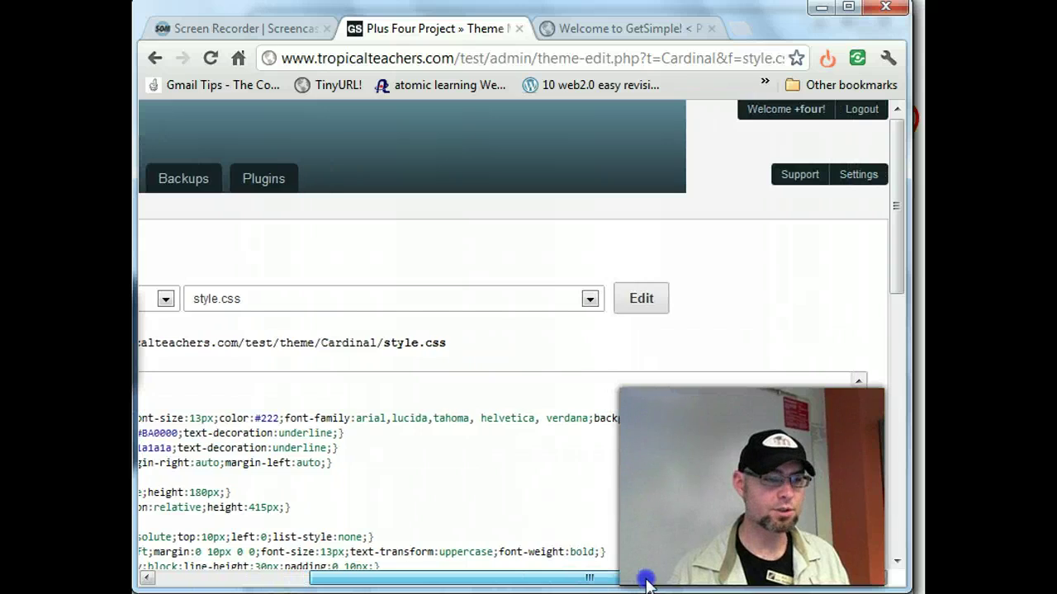
{"action": "left_click_drag", "start_coordinate": [623, 584], "coordinate": [412, 578]}
- Work through stylesheet lines 7–21, trying a Ctrl+F search for color, then scroll to Save Changes
{"action": "left_click", "coordinate": [475, 489]}
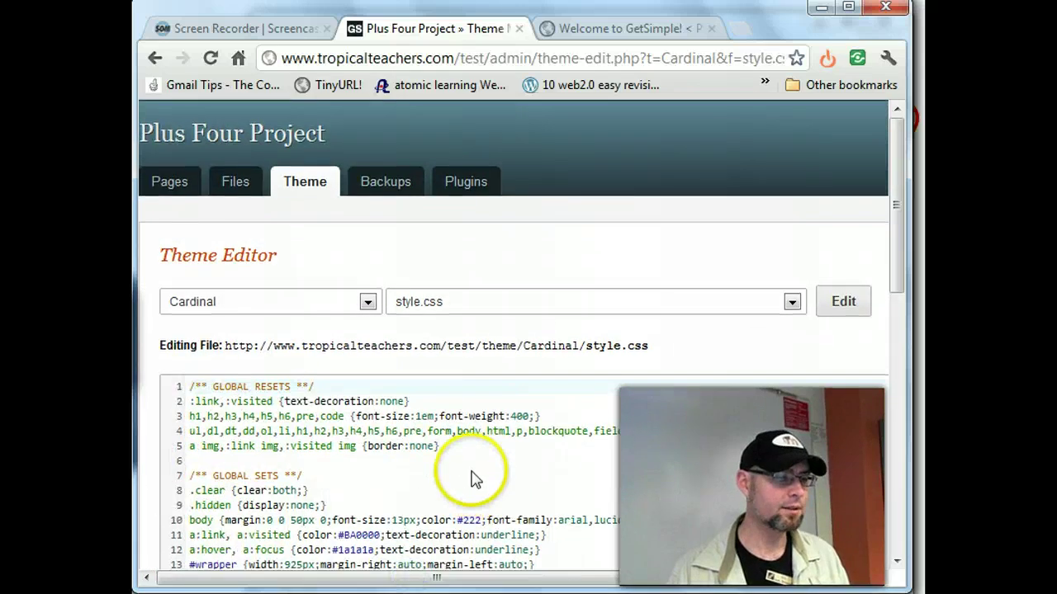
{"action": "left_click", "coordinate": [472, 474]}
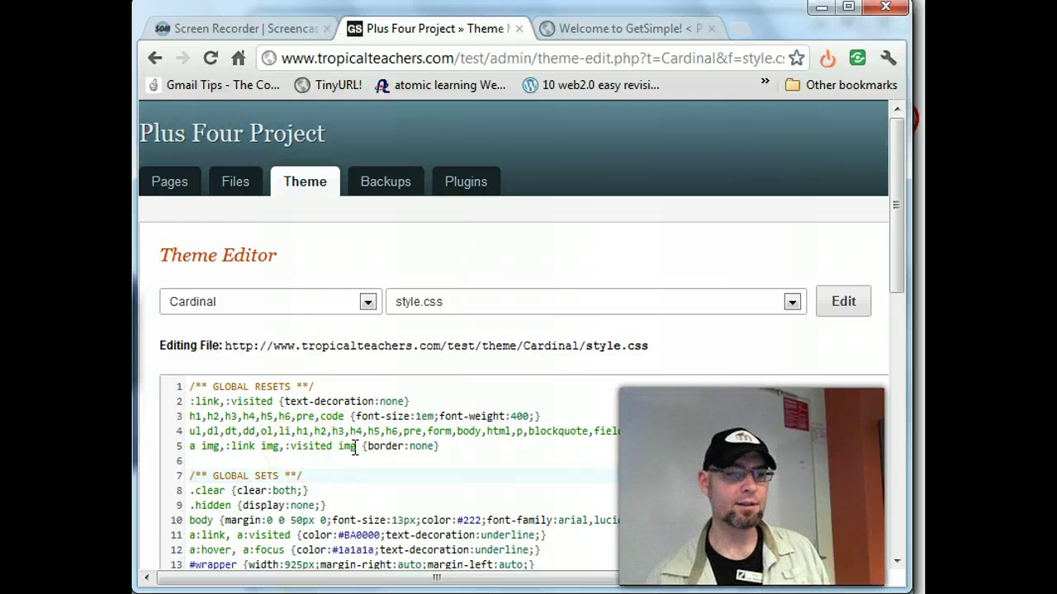
{"action": "left_click", "coordinate": [279, 421]}
{"action": "scroll", "coordinate": [281, 421], "scroll_direction": "down", "scroll_amount": 2}
{"action": "scroll", "coordinate": [280, 418], "scroll_direction": "down", "scroll_amount": 2}
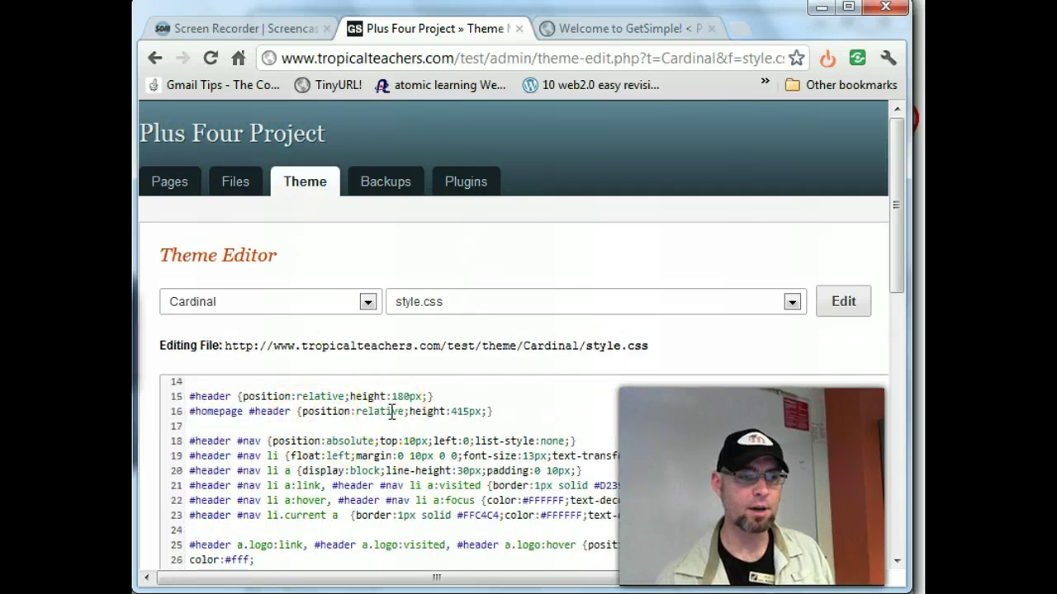
{"action": "left_click", "coordinate": [572, 411]}
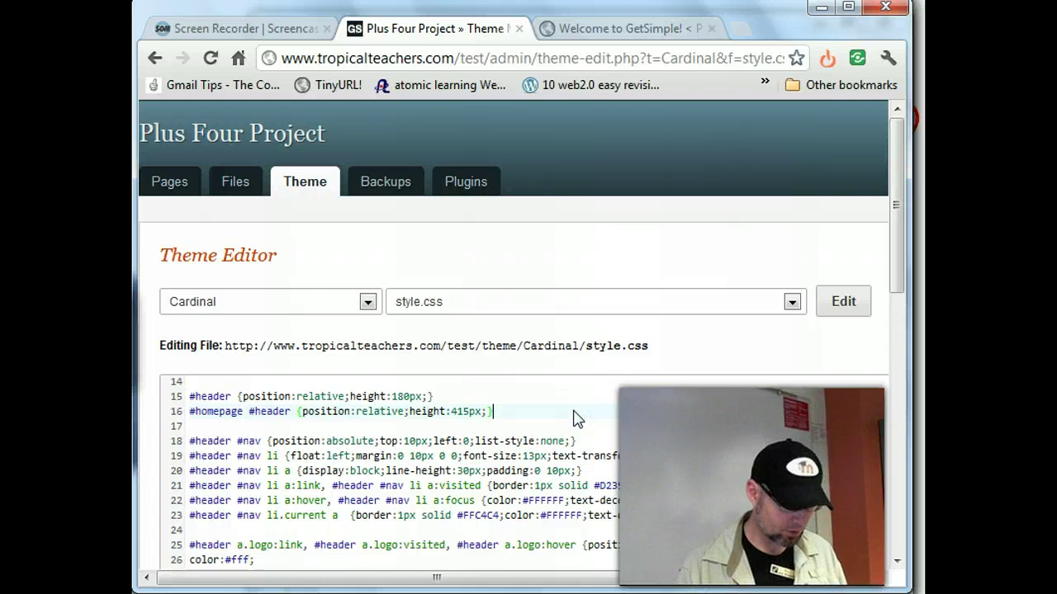
{"action": "key", "text": "ctrl+f"}
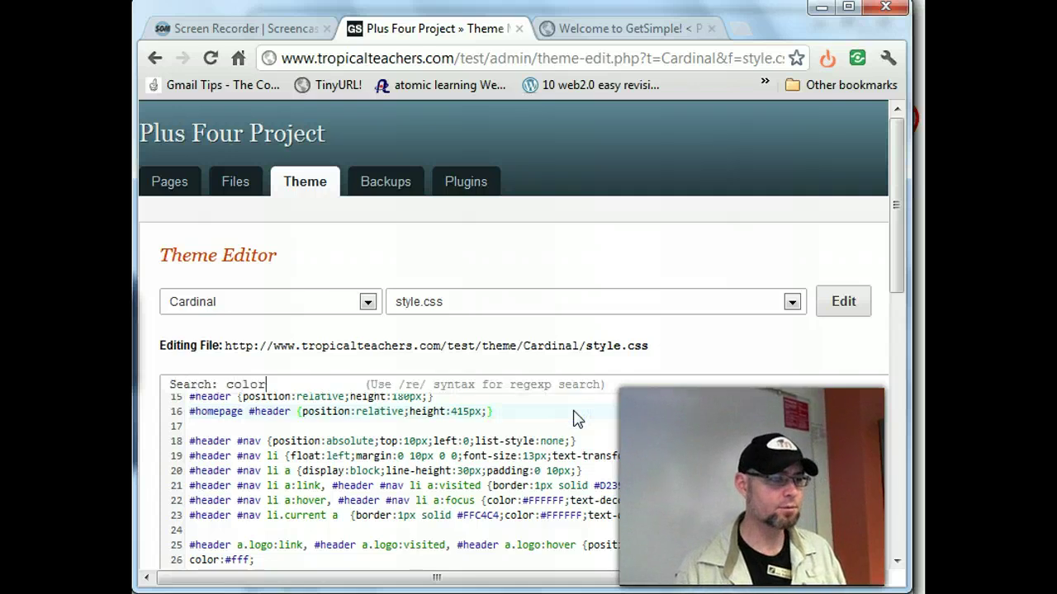
{"action": "key", "text": "Return"}
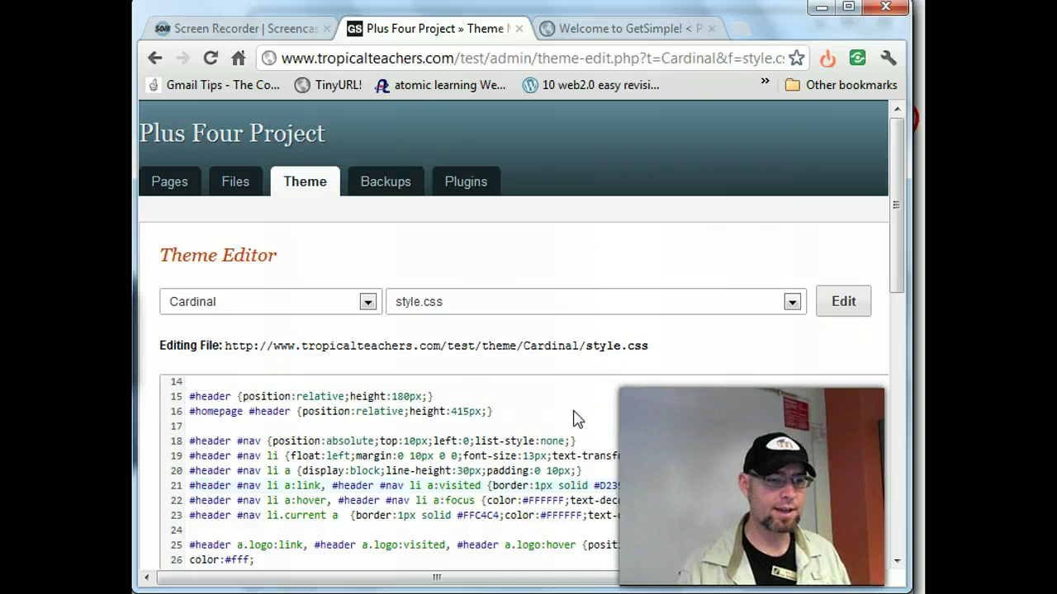
{"action": "key", "text": "Return"}
{"action": "key", "text": "BackSpace"}
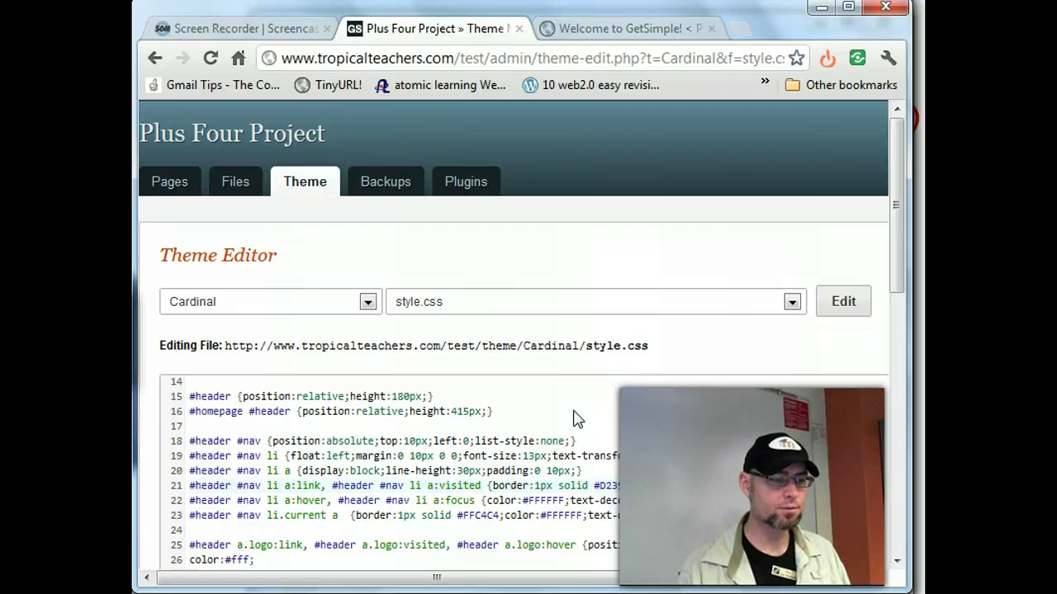
{"action": "left_click", "coordinate": [691, 487]}
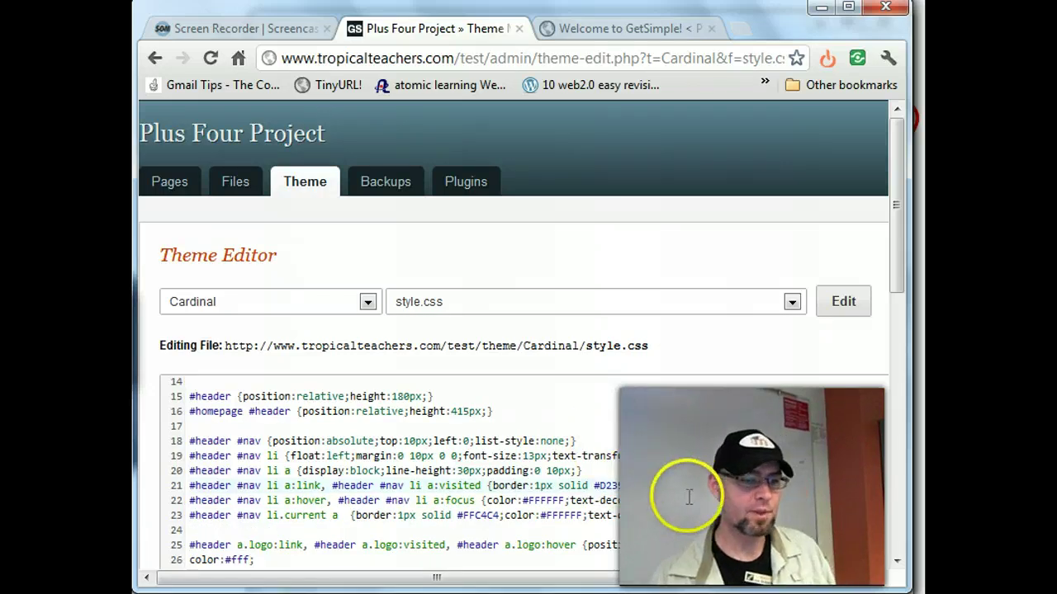
{"action": "left_click", "coordinate": [655, 486]}
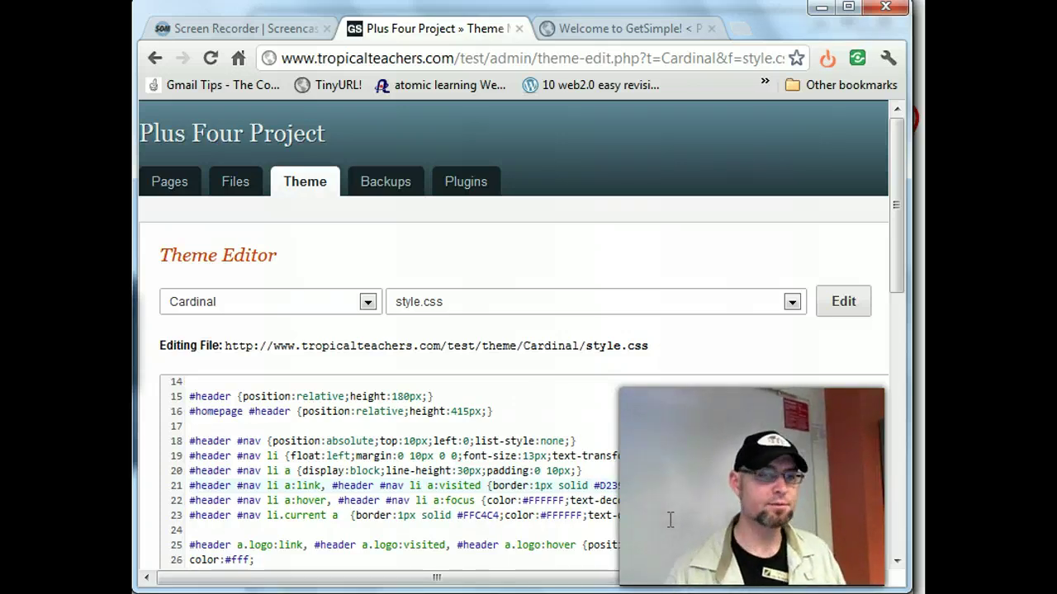
{"action": "scroll", "coordinate": [759, 424], "scroll_direction": "down", "scroll_amount": 15}
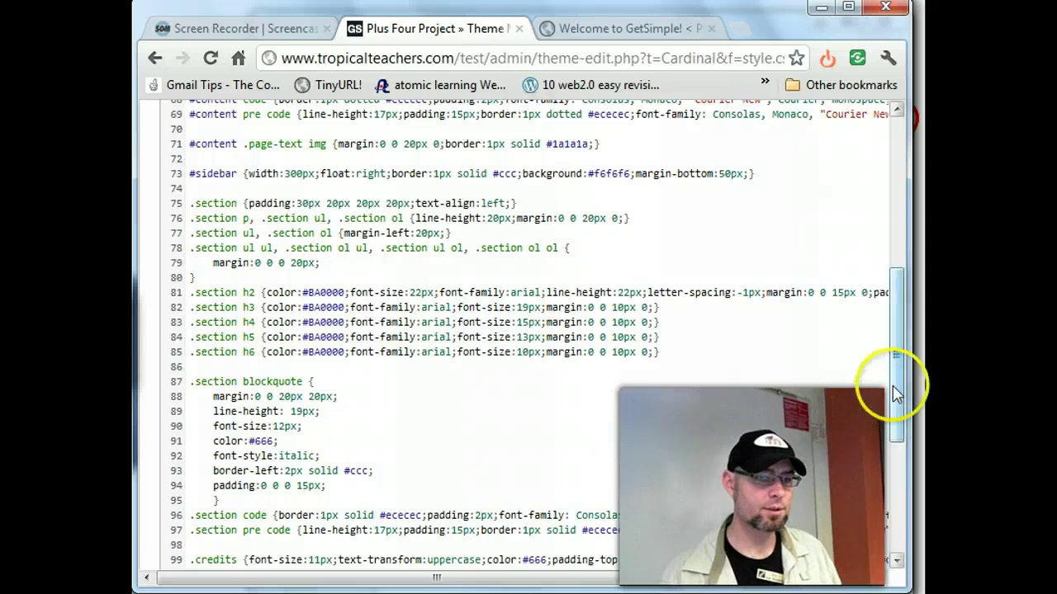
{"action": "left_click_drag", "start_coordinate": [896, 394], "coordinate": [896, 503]}
- Save style.css, reload the live homepage to check it, and return to the Theme Editor
{"action": "left_click", "coordinate": [236, 389]}
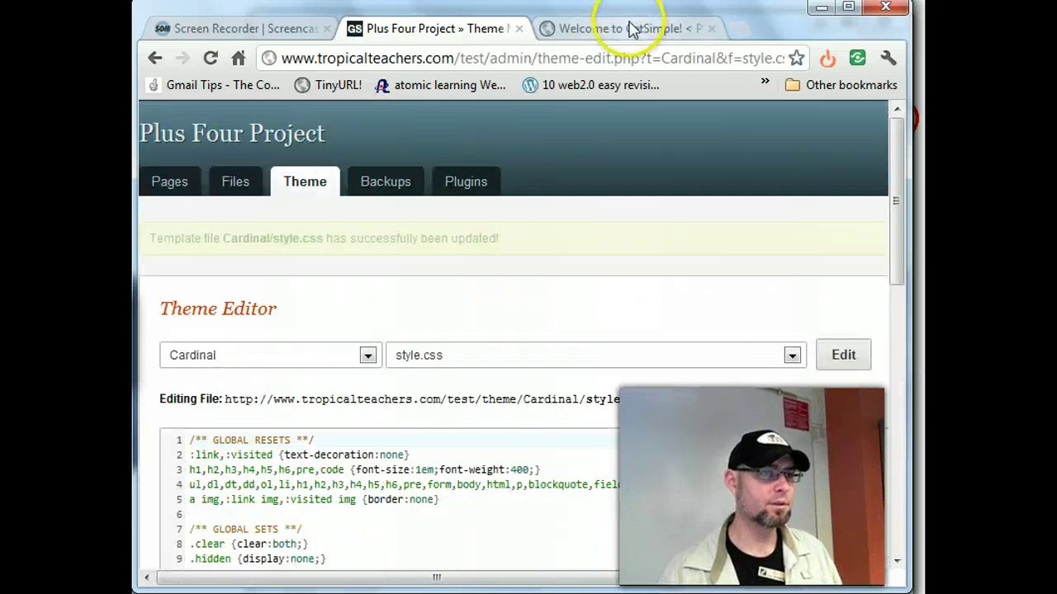
{"action": "left_click", "coordinate": [632, 28]}
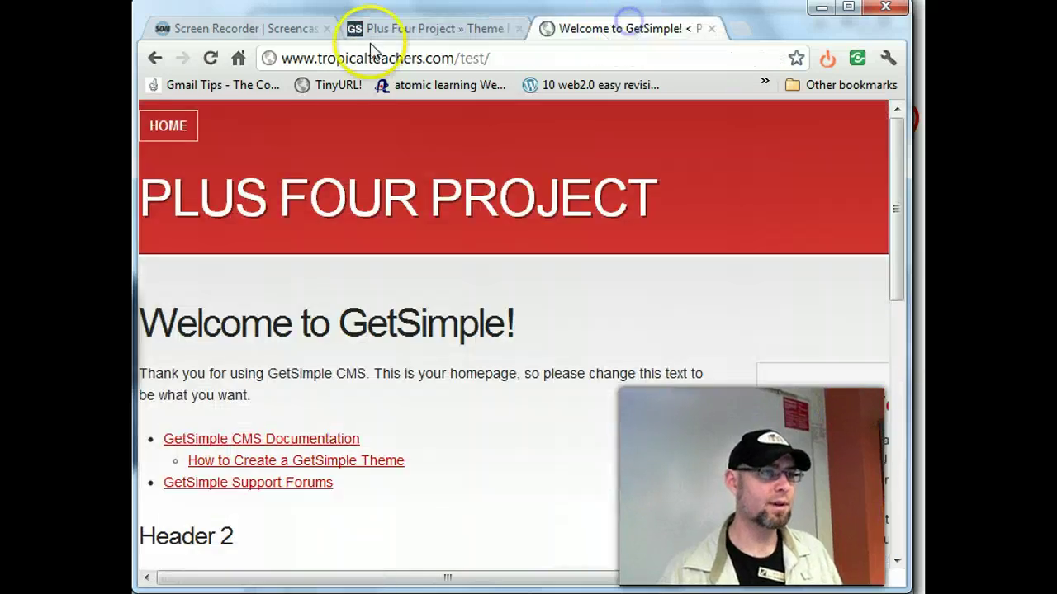
{"action": "left_click", "coordinate": [211, 58]}
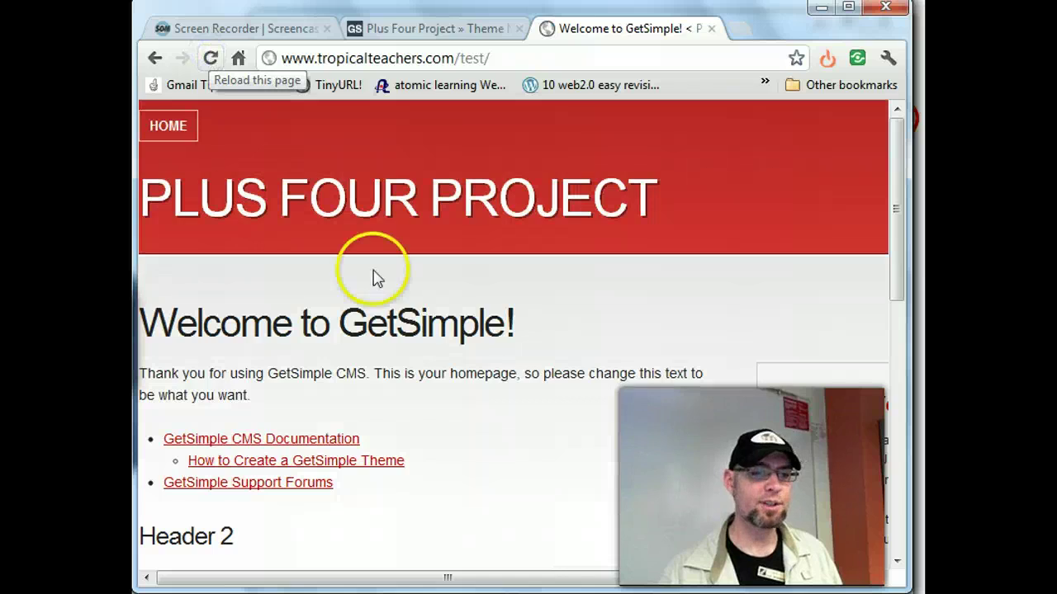
{"action": "scroll", "coordinate": [442, 296], "scroll_direction": "down", "scroll_amount": 15}
{"action": "scroll", "coordinate": [442, 298], "scroll_direction": "up", "scroll_amount": 15}
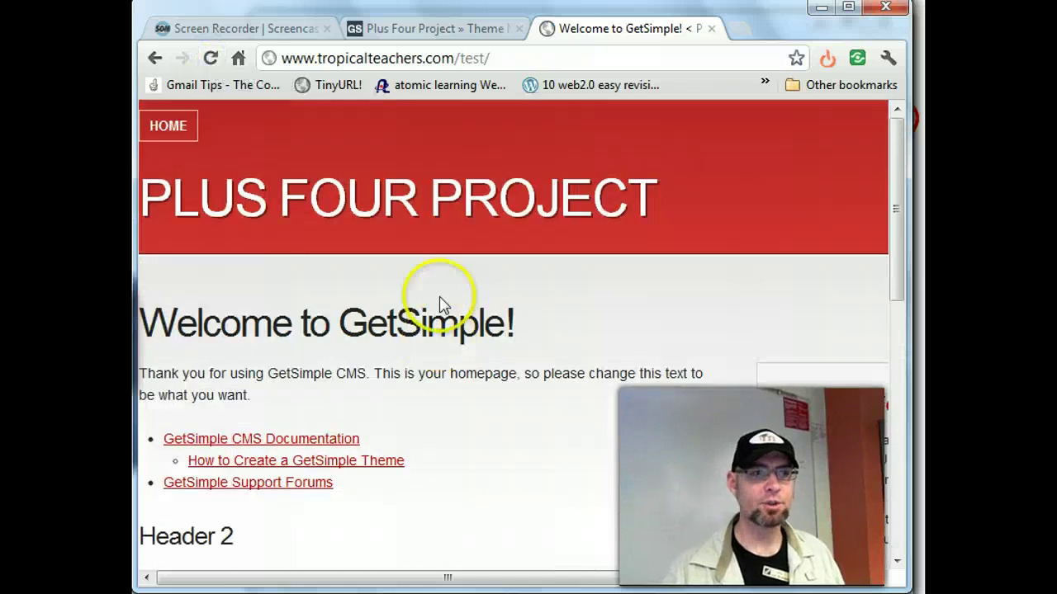
{"action": "left_click", "coordinate": [412, 28]}
- Select and inspect code around line 21 of the updated stylesheet
{"action": "scroll", "coordinate": [634, 476], "scroll_direction": "down", "scroll_amount": 5}
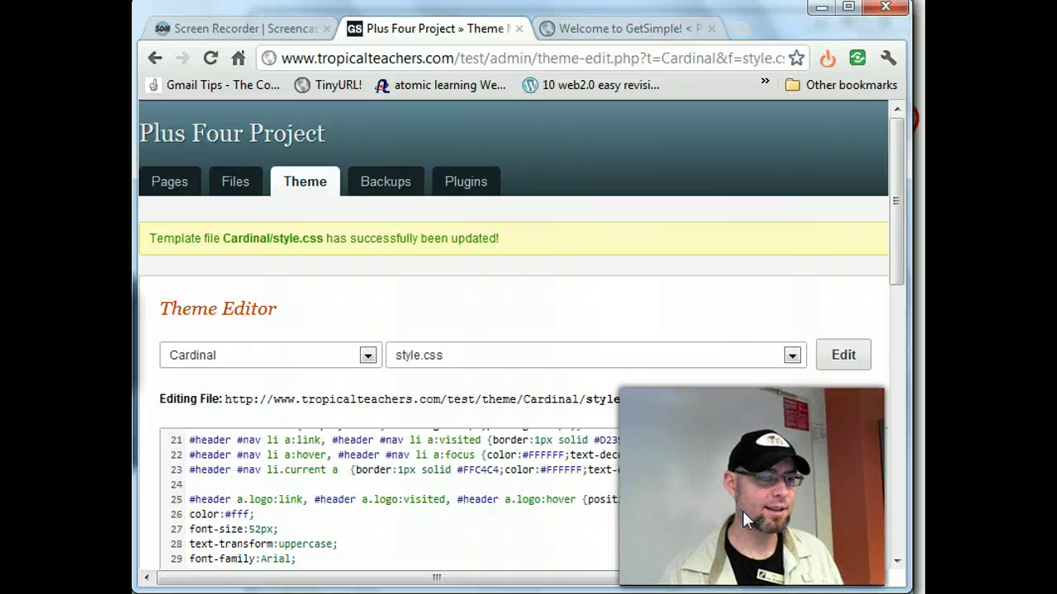
{"action": "scroll", "coordinate": [742, 511], "scroll_direction": "up", "scroll_amount": 2}
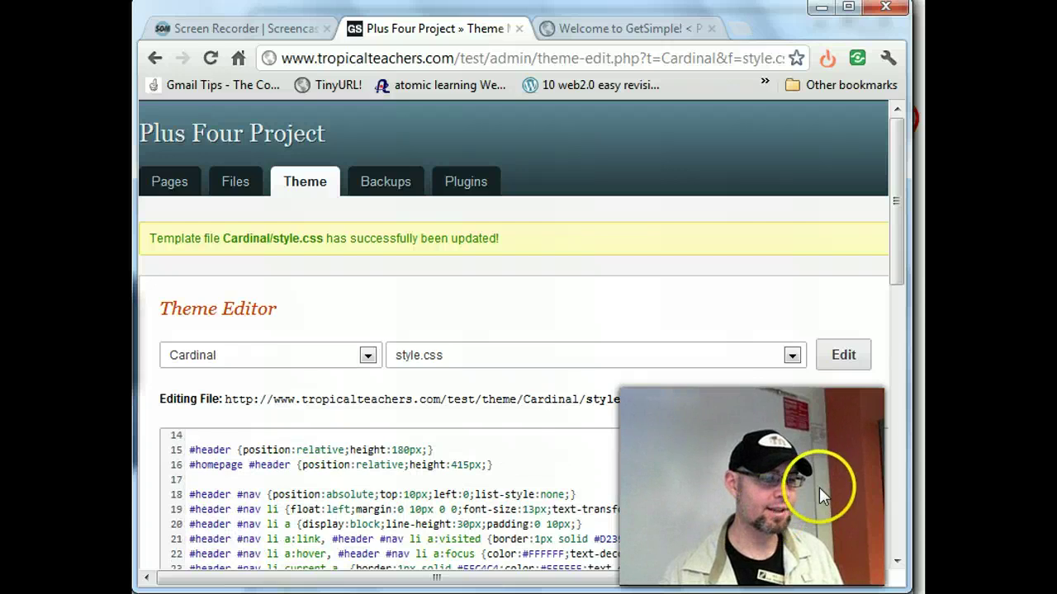
{"action": "scroll", "coordinate": [819, 487], "scroll_direction": "down", "scroll_amount": 2}
{"action": "mouse_move", "coordinate": [675, 440]}
{"action": "left_mouse_down"}
{"action": "mouse_move", "coordinate": [654, 438]}
{"action": "mouse_move", "coordinate": [695, 499]}
{"action": "left_mouse_up"}
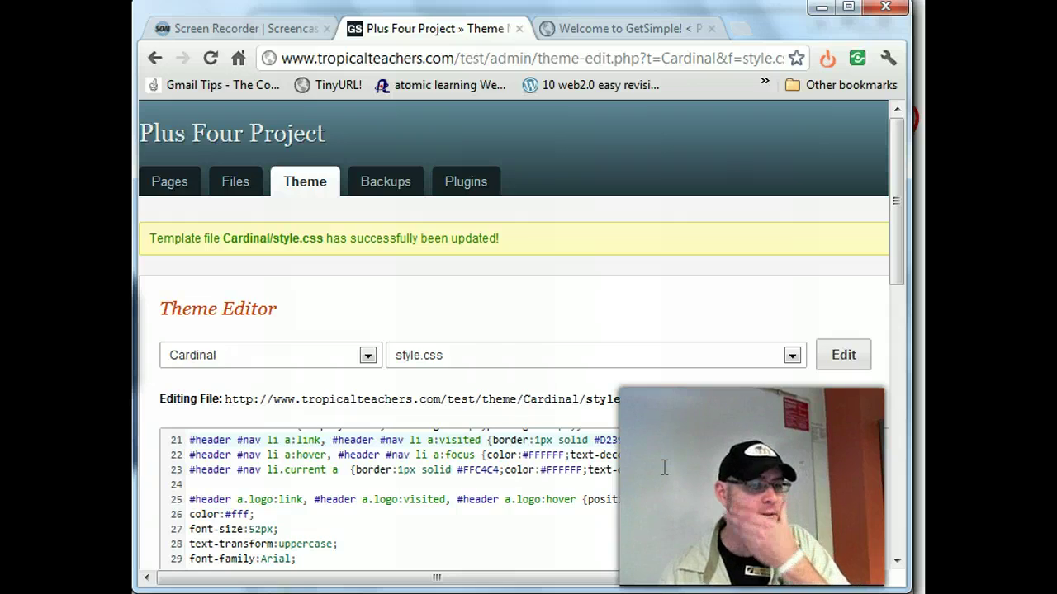
{"action": "left_click", "coordinate": [656, 443]}
{"action": "left_click", "coordinate": [711, 507]}
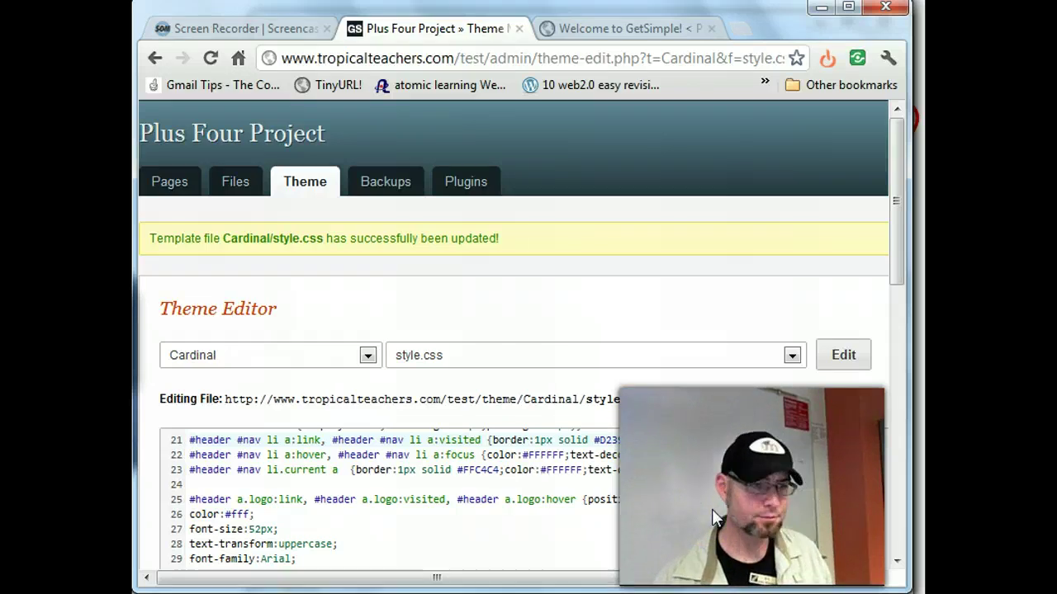
{"action": "left_click", "coordinate": [650, 438]}
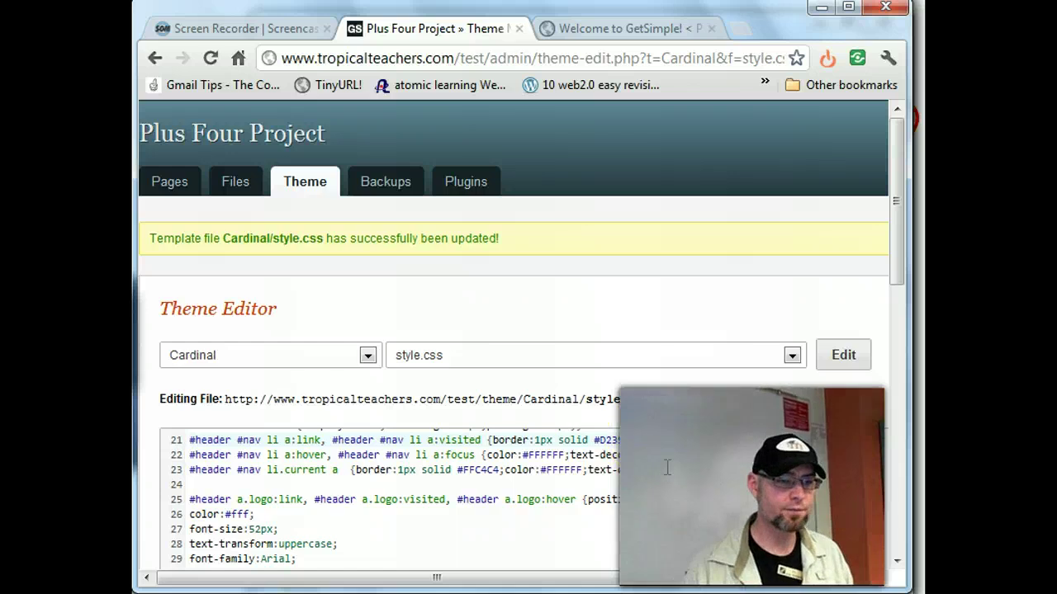
{"action": "left_click_drag", "start_coordinate": [893, 248], "coordinate": [898, 260]}
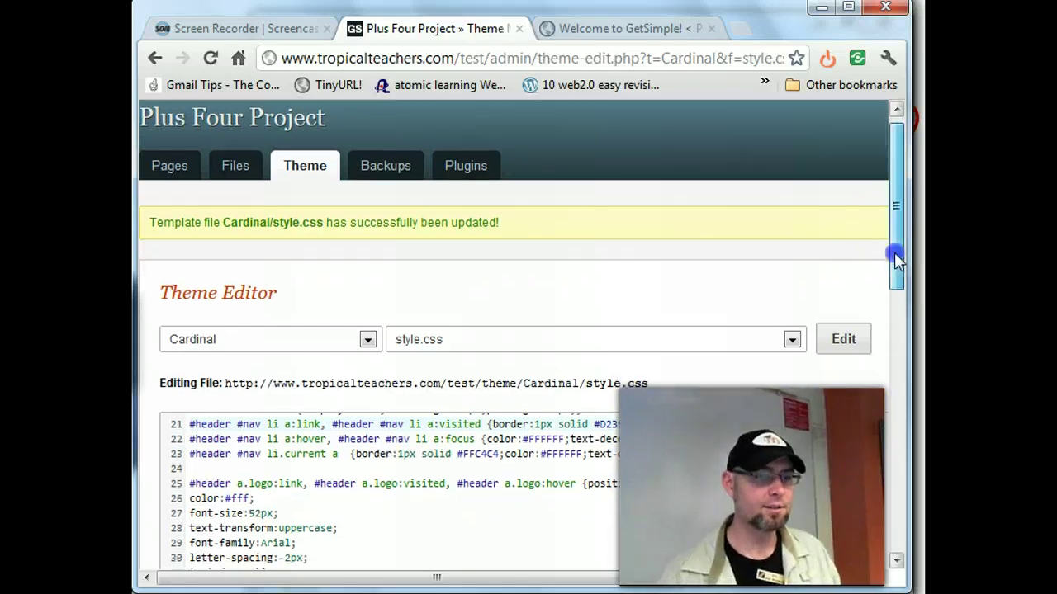
{"action": "left_click", "coordinate": [649, 425]}
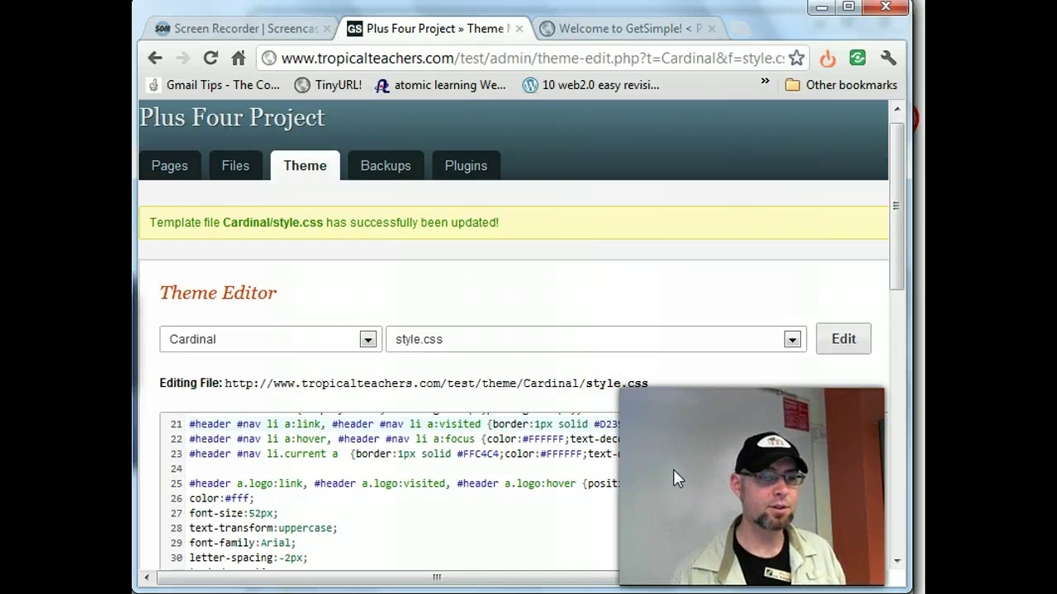
{"action": "left_click", "coordinate": [710, 468]}
{"action": "scroll", "coordinate": [710, 468], "scroll_direction": "down", "scroll_amount": 15}
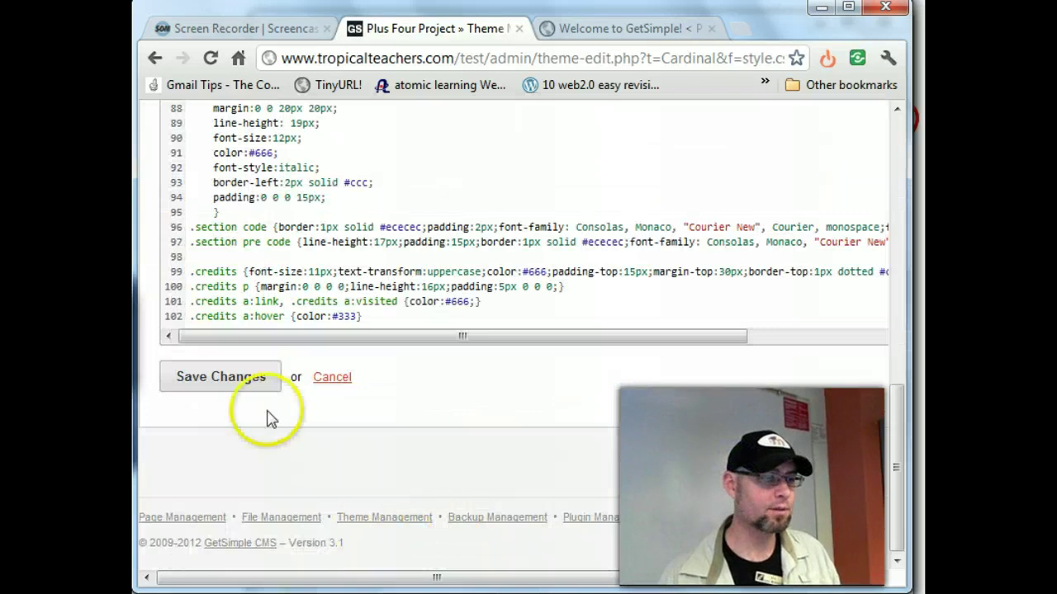
- Save style.css and reload the homepage to check the HOME button styling
{"action": "left_click", "coordinate": [253, 377]}
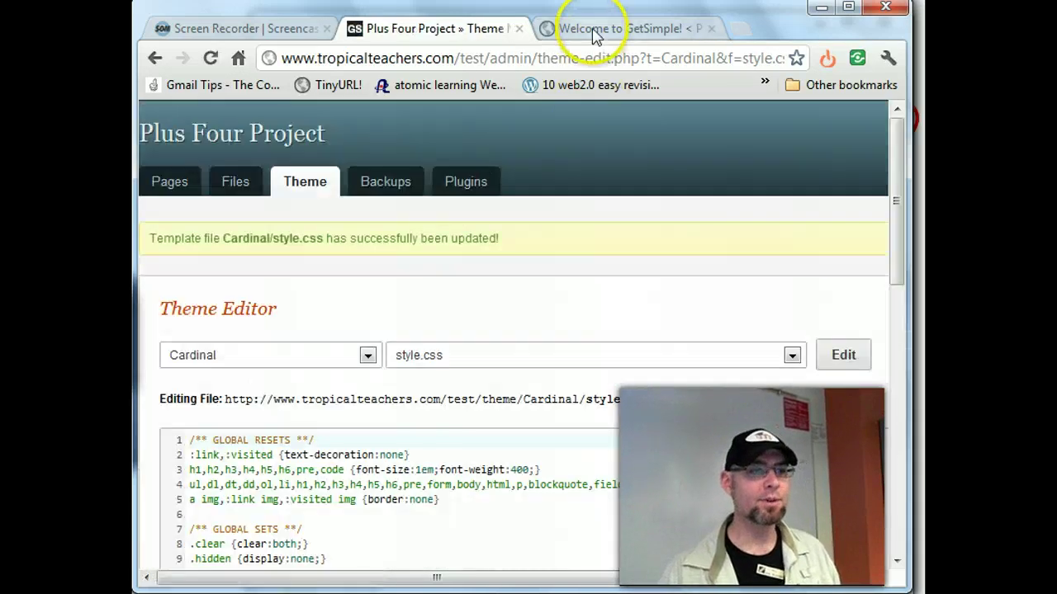
{"action": "left_click", "coordinate": [592, 28]}
{"action": "left_click", "coordinate": [210, 58]}
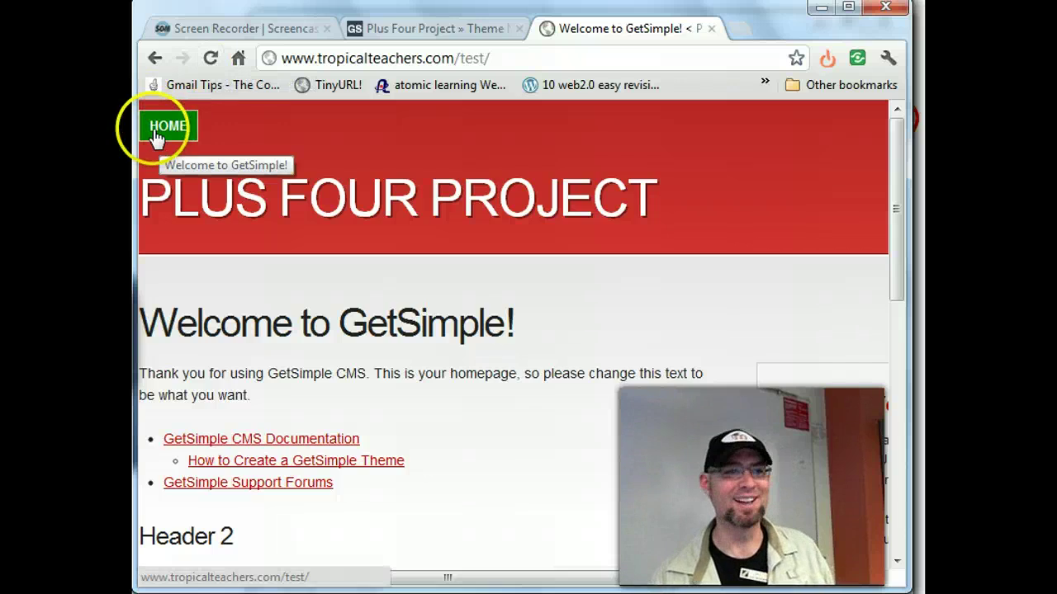
{"action": "left_click", "coordinate": [401, 28]}
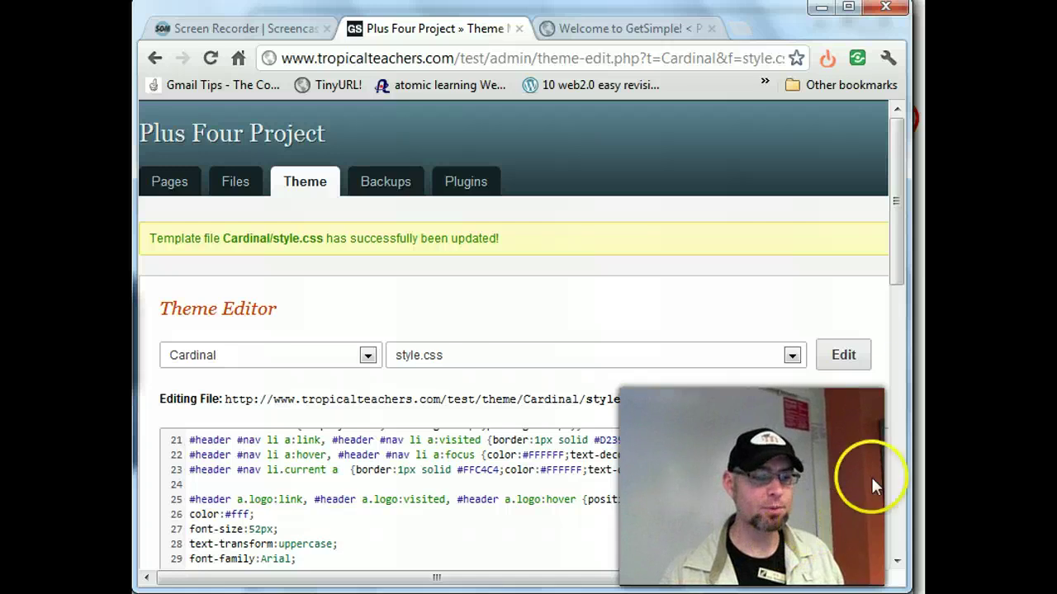
- Adjust the stylesheet code, save again, and recheck the live homepage
{"action": "left_click_drag", "start_coordinate": [894, 276], "coordinate": [896, 289]}
{"action": "left_click", "coordinate": [748, 430]}
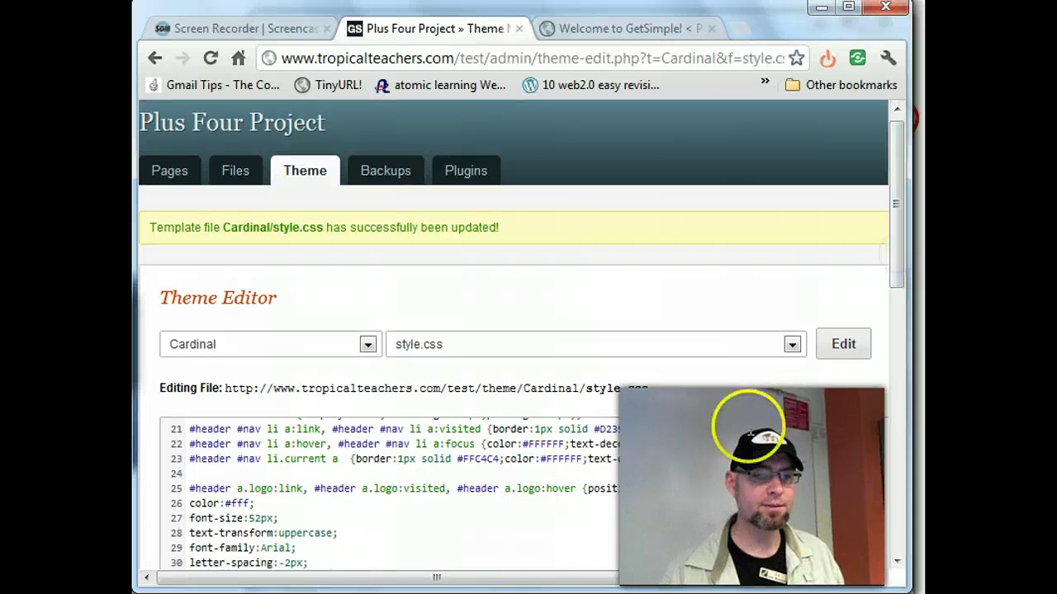
{"action": "left_click", "coordinate": [744, 419]}
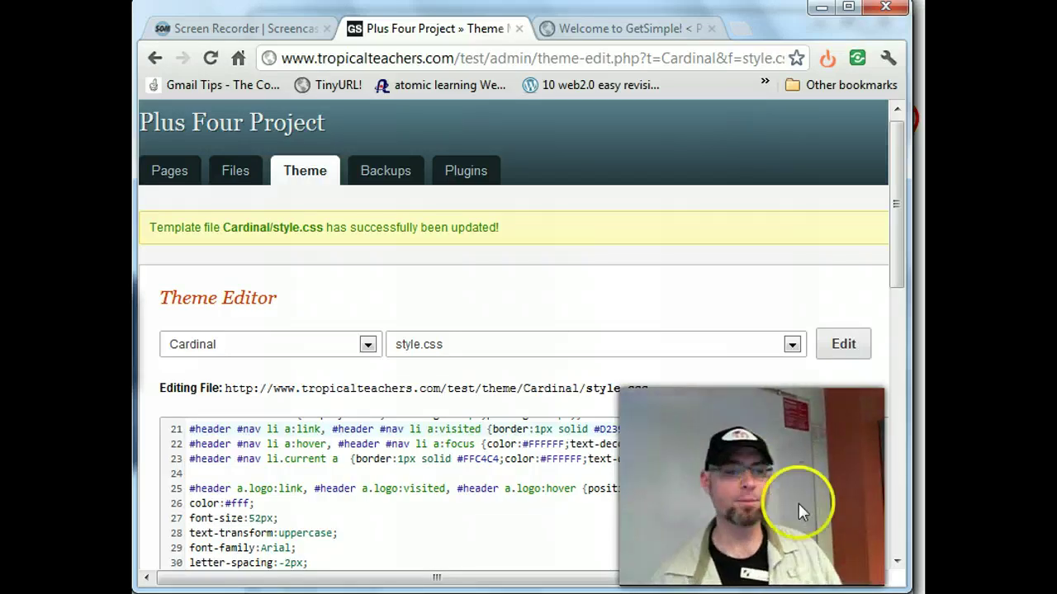
{"action": "left_click_drag", "start_coordinate": [896, 260], "coordinate": [896, 537]}
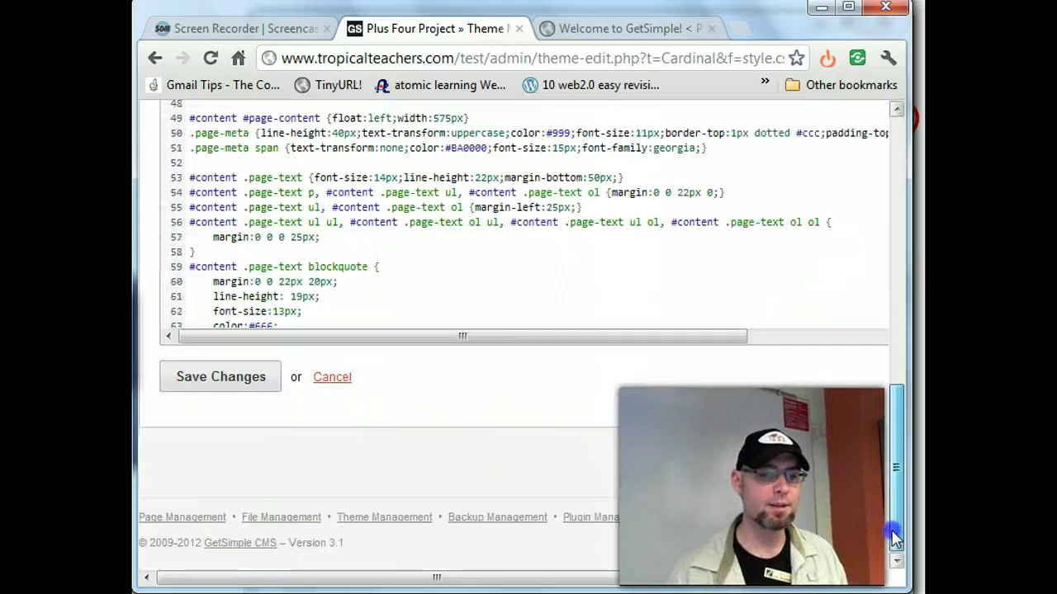
{"action": "left_click", "coordinate": [219, 380]}
{"action": "left_click", "coordinate": [582, 33]}
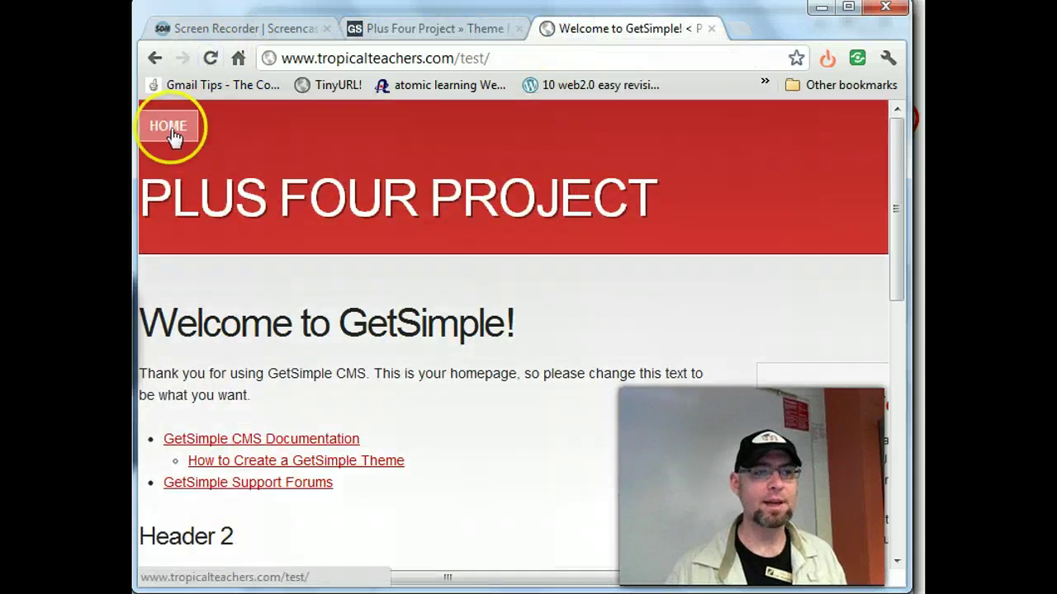
{"action": "left_click", "coordinate": [429, 30]}
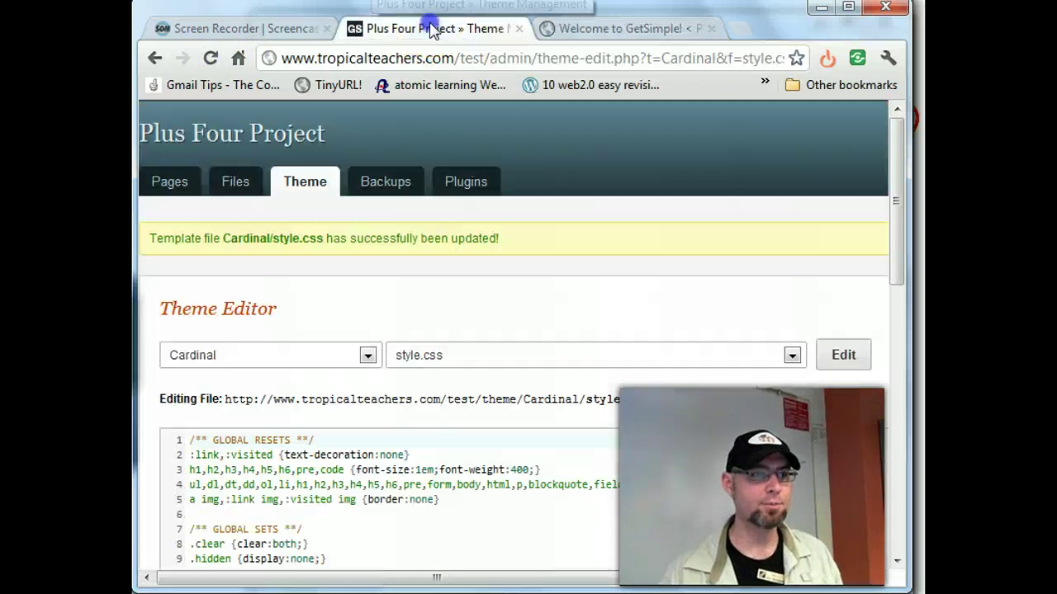
{"action": "scroll", "coordinate": [694, 397], "scroll_direction": "down", "scroll_amount": 5}
{"action": "scroll", "coordinate": [694, 392], "scroll_direction": "up", "scroll_amount": 5}
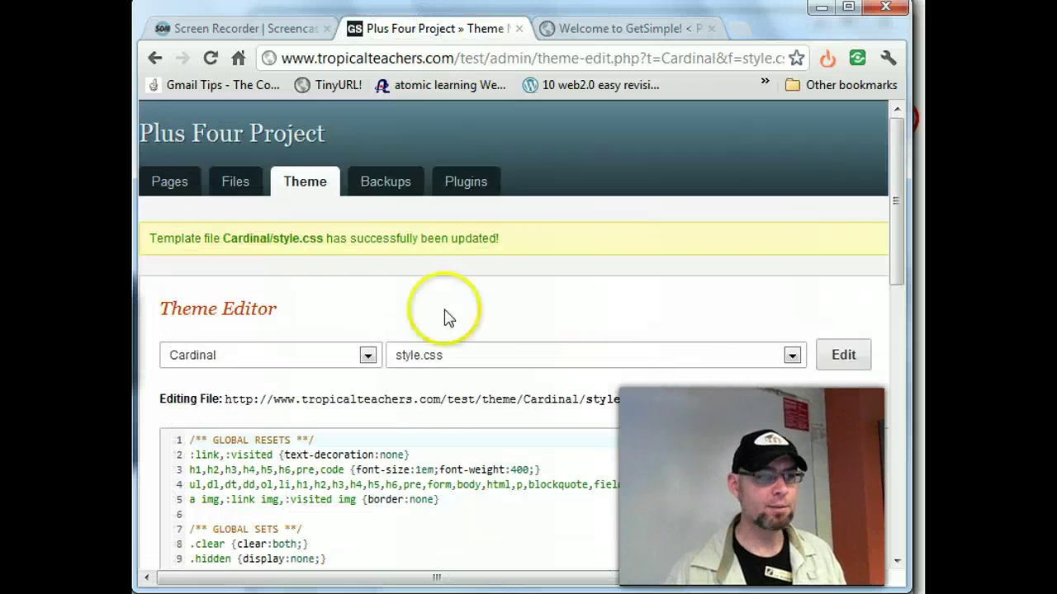
- Look over Page Backups and Plugin Management, then open the Uploaded Files list
{"action": "left_click", "coordinate": [397, 187]}
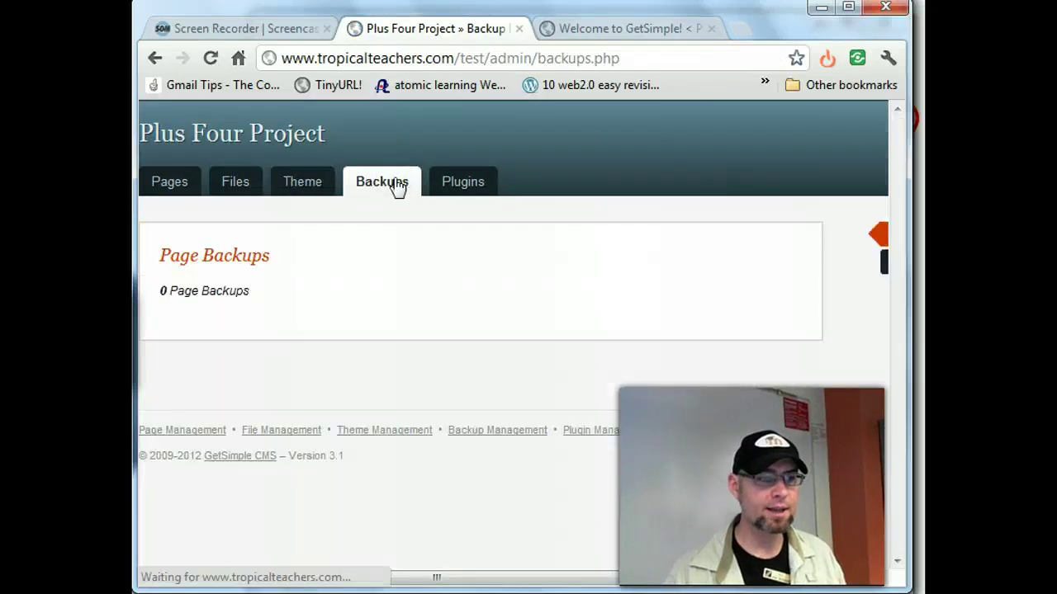
{"action": "left_click", "coordinate": [450, 179]}
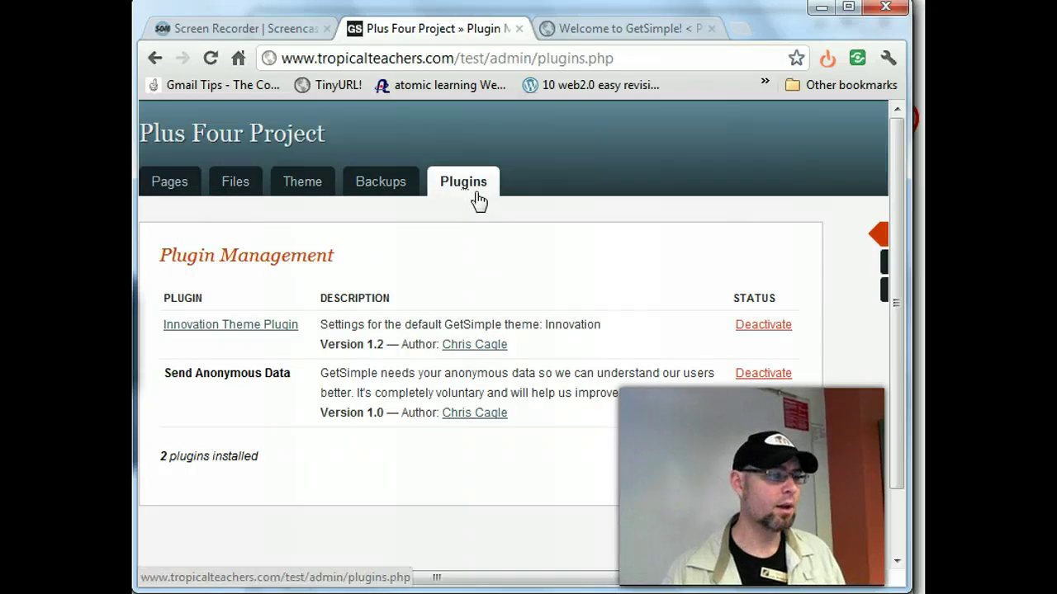
{"action": "left_click_drag", "start_coordinate": [446, 373], "coordinate": [660, 407]}
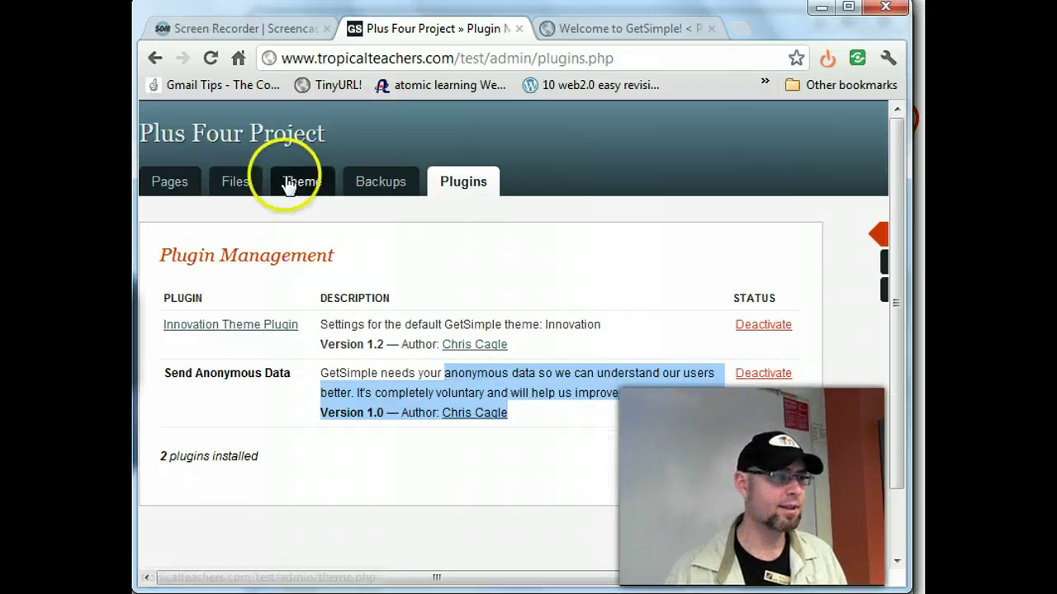
{"action": "left_click", "coordinate": [235, 183]}
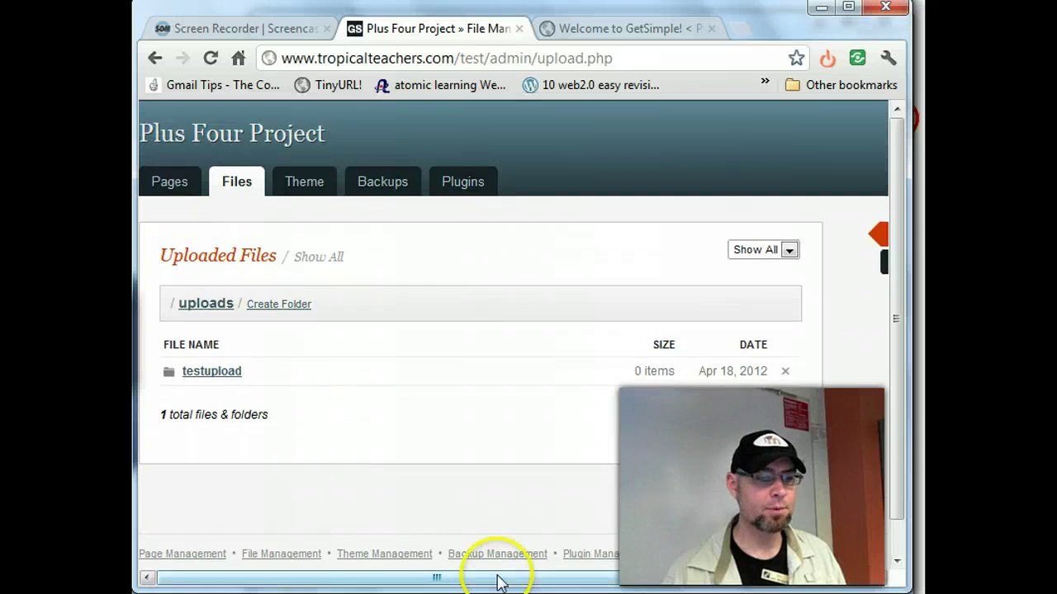
{"action": "left_click_drag", "start_coordinate": [498, 581], "coordinate": [757, 583]}
- Upload PictureMoodle 009.jpg from the Pictures > moving folder
{"action": "left_click", "coordinate": [751, 272]}
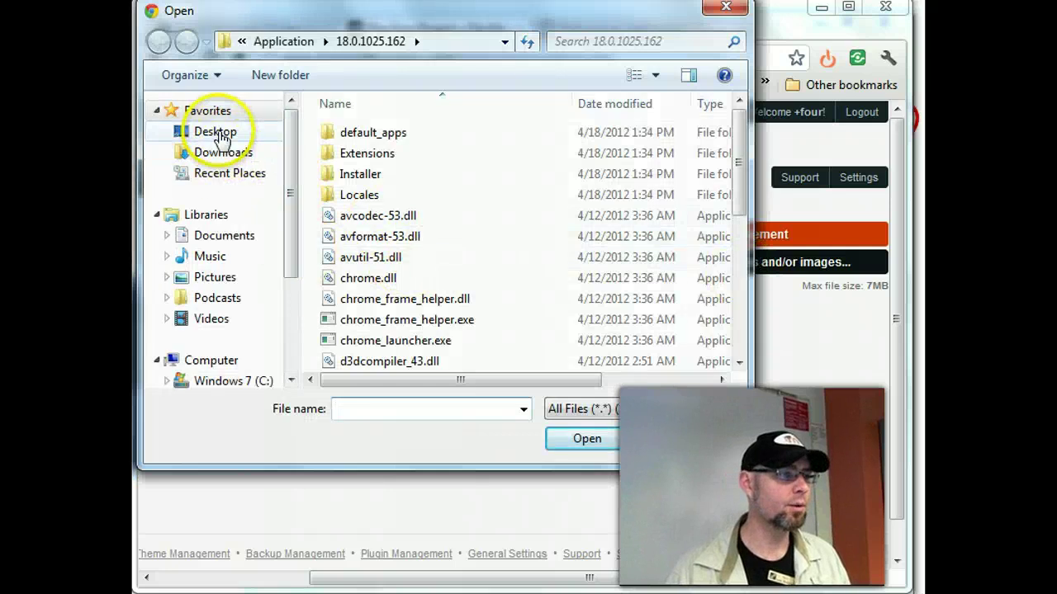
{"action": "left_click", "coordinate": [213, 283]}
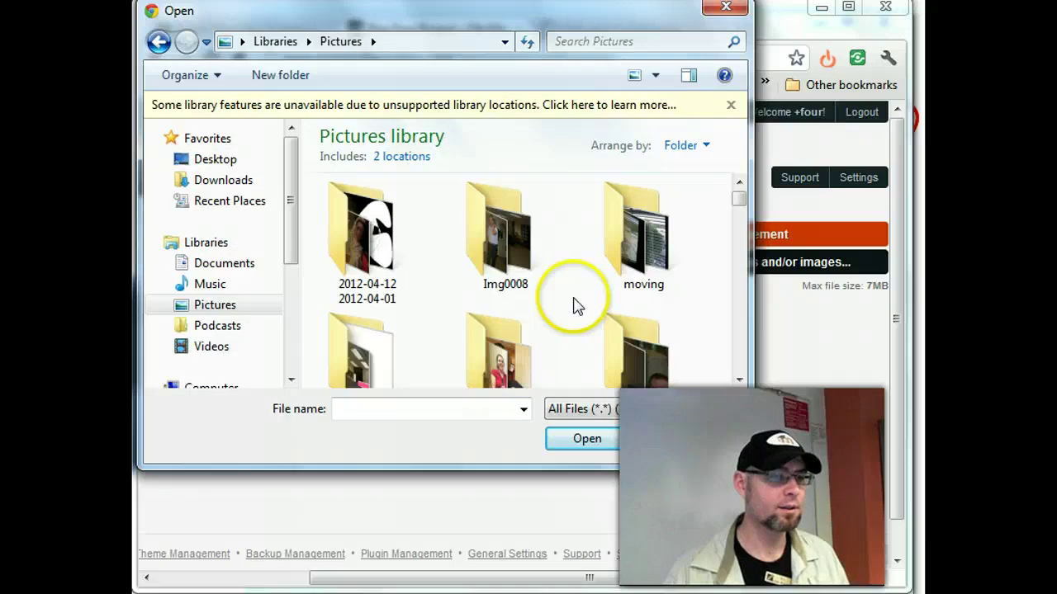
{"action": "double_click", "coordinate": [624, 246]}
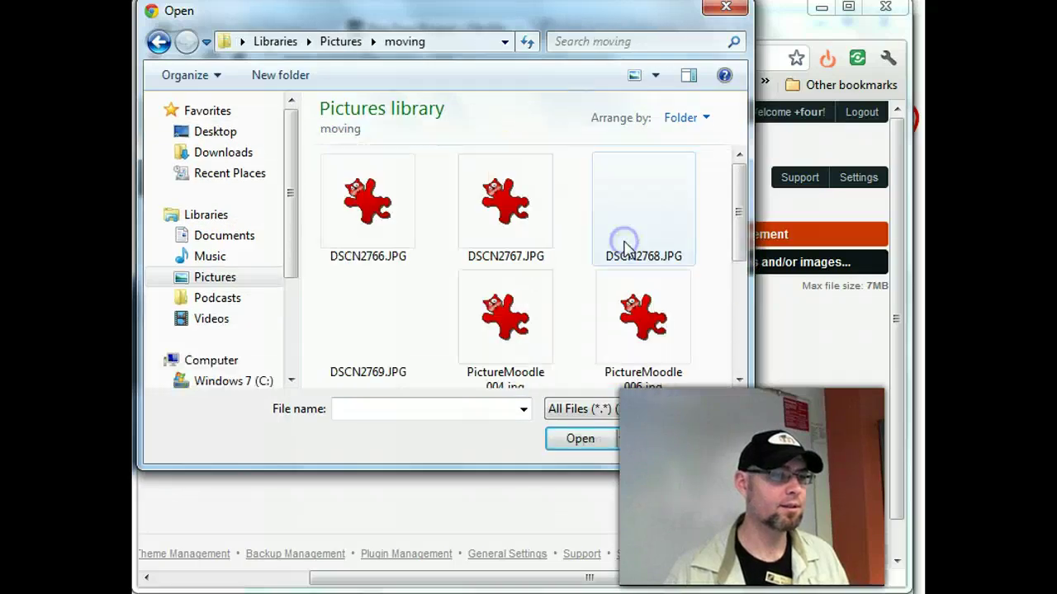
{"action": "left_click_drag", "start_coordinate": [740, 193], "coordinate": [726, 259]}
{"action": "double_click", "coordinate": [641, 275]}
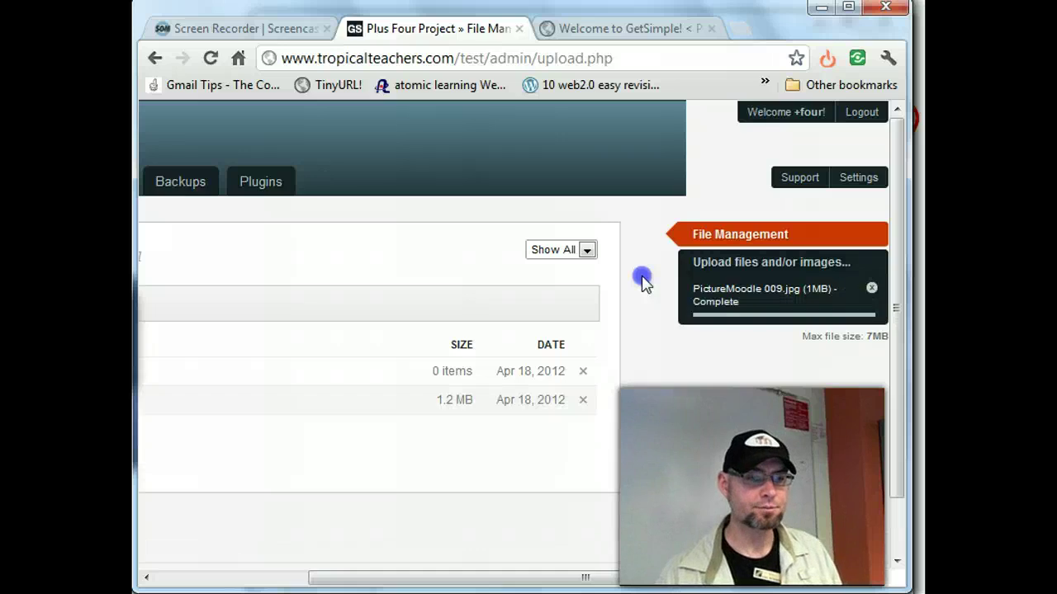
- Upload PictureMoodle 010.jpg, then open picturemoodle-009.jpg's image details
{"action": "left_click", "coordinate": [746, 262]}
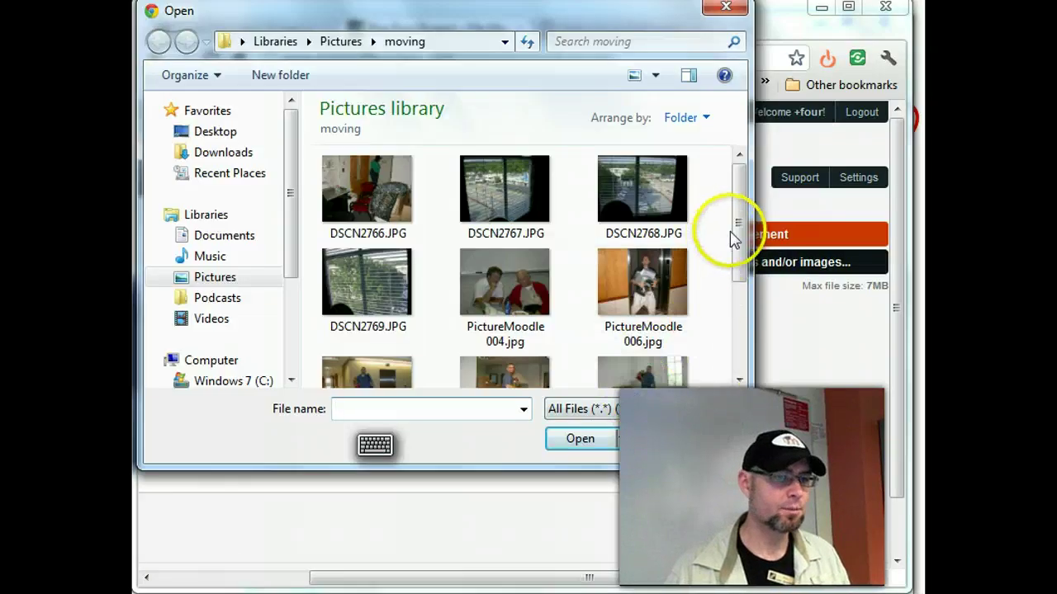
{"action": "left_click_drag", "start_coordinate": [738, 228], "coordinate": [743, 330]}
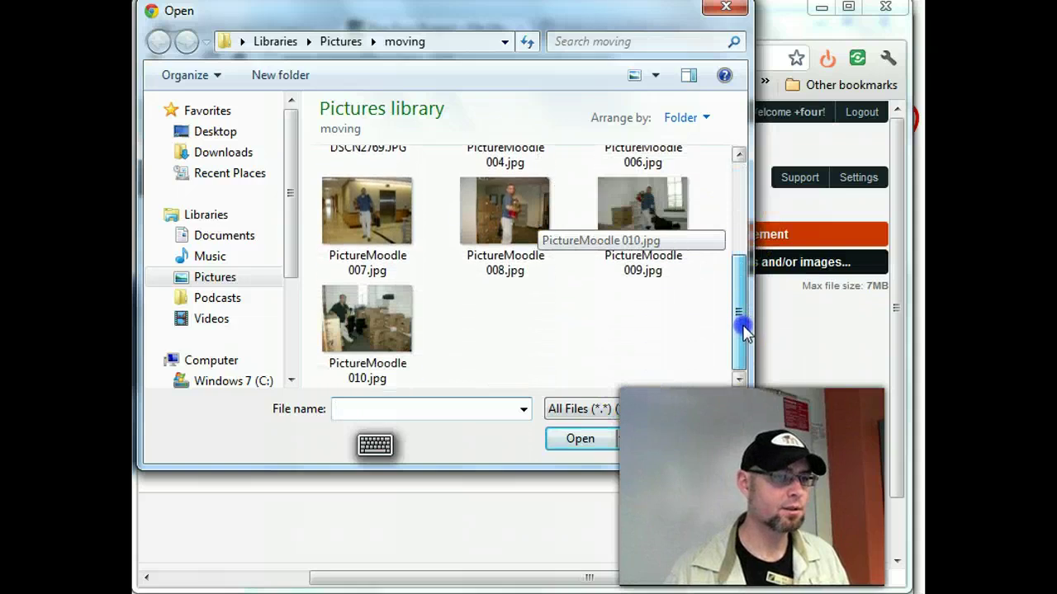
{"action": "double_click", "coordinate": [381, 316]}
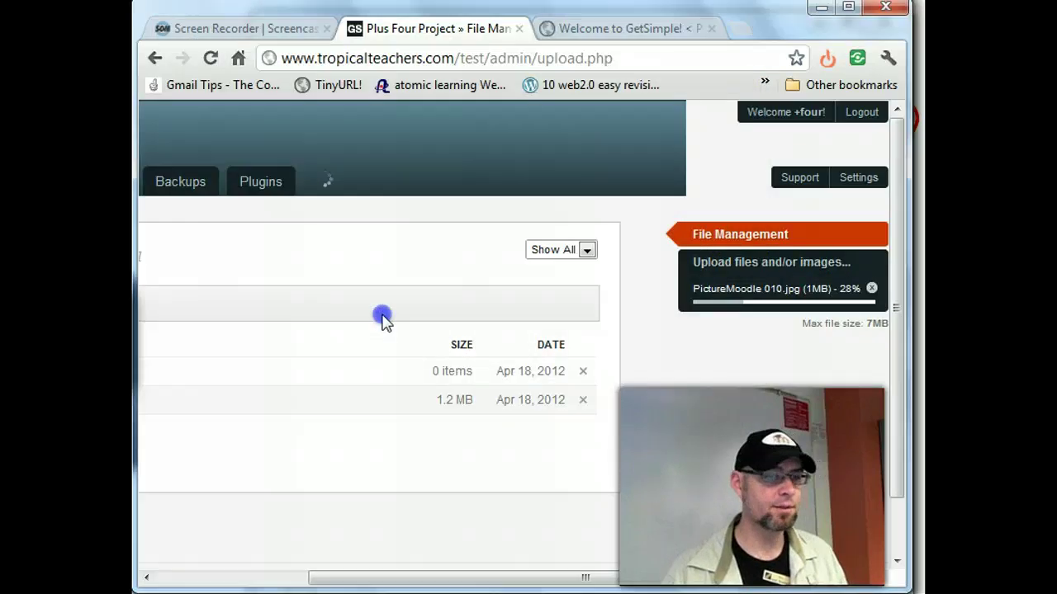
{"action": "left_click_drag", "start_coordinate": [699, 577], "coordinate": [505, 578]}
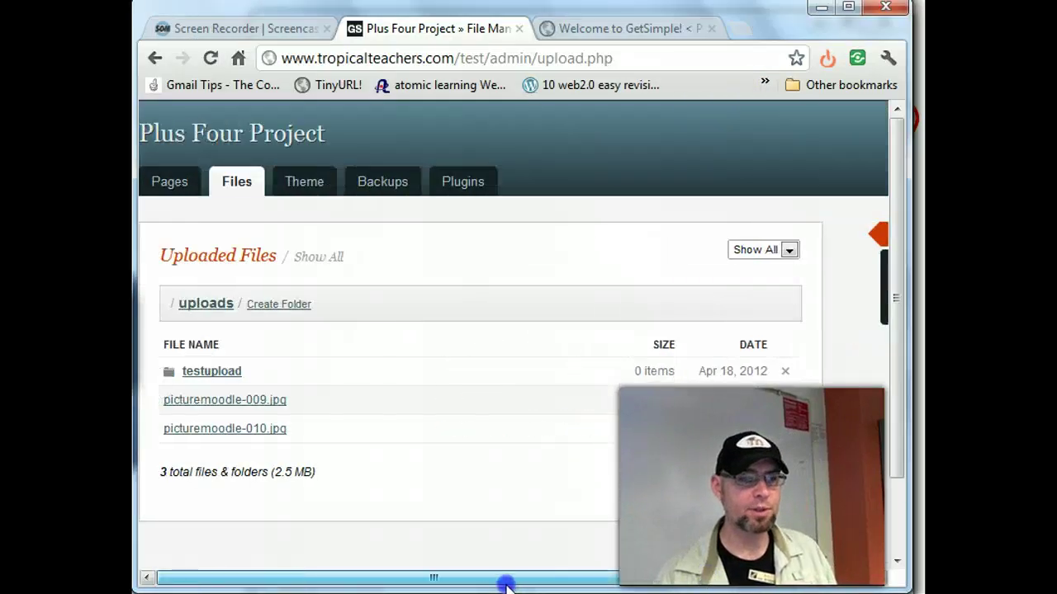
{"action": "left_click", "coordinate": [216, 400]}
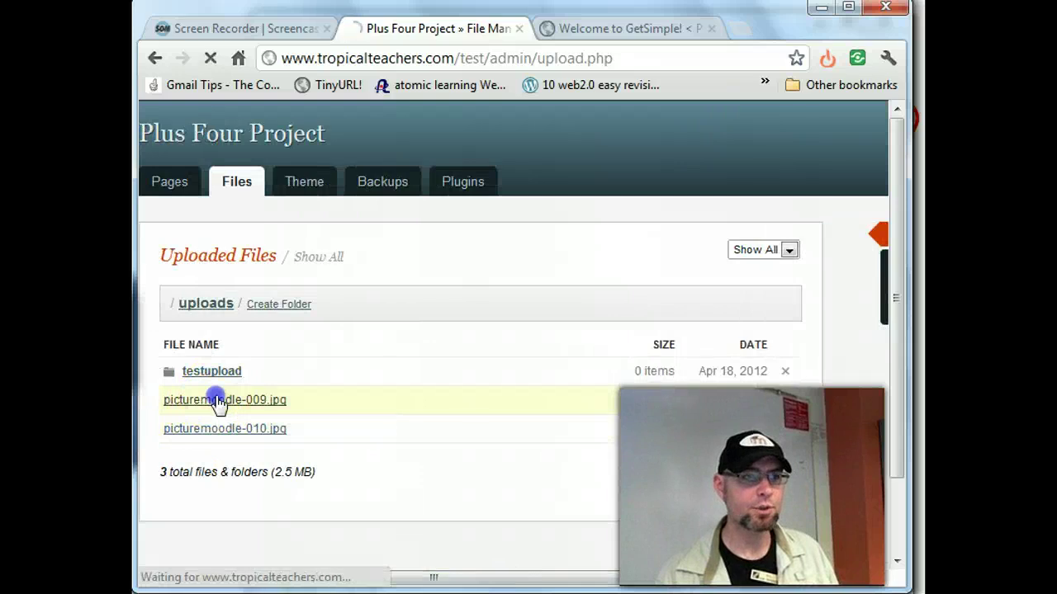
- Switch the link type to Thumbnail HTML and select the displayed img code
{"action": "scroll", "coordinate": [216, 396], "scroll_direction": "down", "scroll_amount": 5}
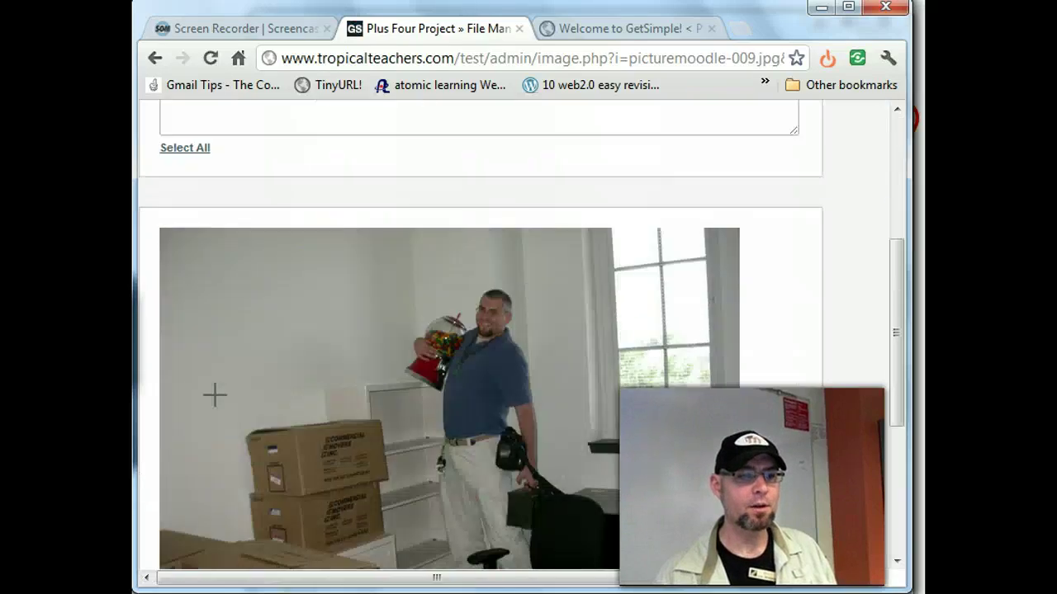
{"action": "scroll", "coordinate": [215, 394], "scroll_direction": "up", "scroll_amount": 2}
{"action": "scroll", "coordinate": [214, 395], "scroll_direction": "up", "scroll_amount": 3}
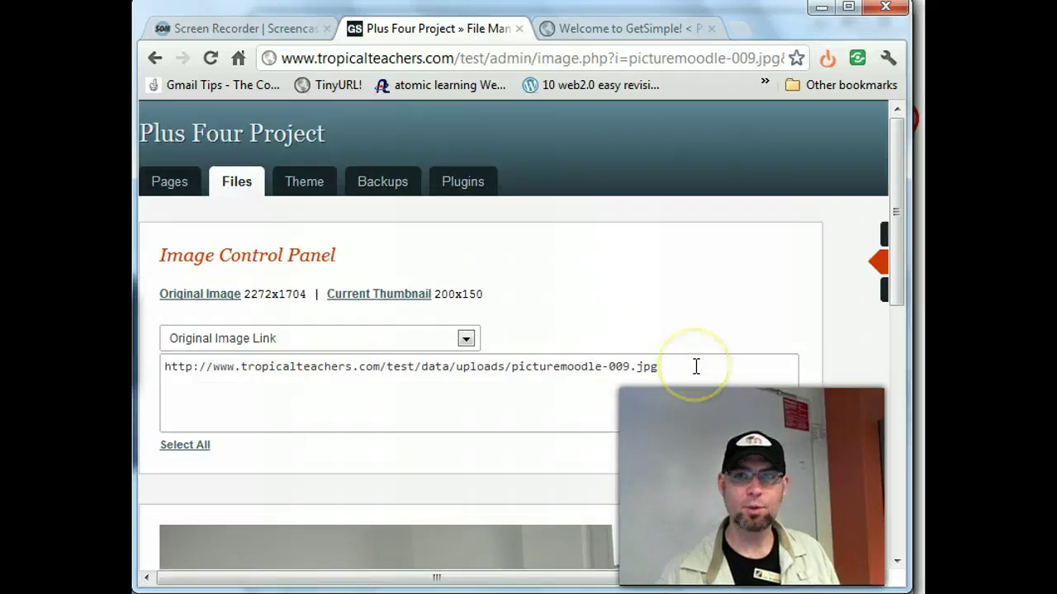
{"action": "left_click", "coordinate": [466, 340]}
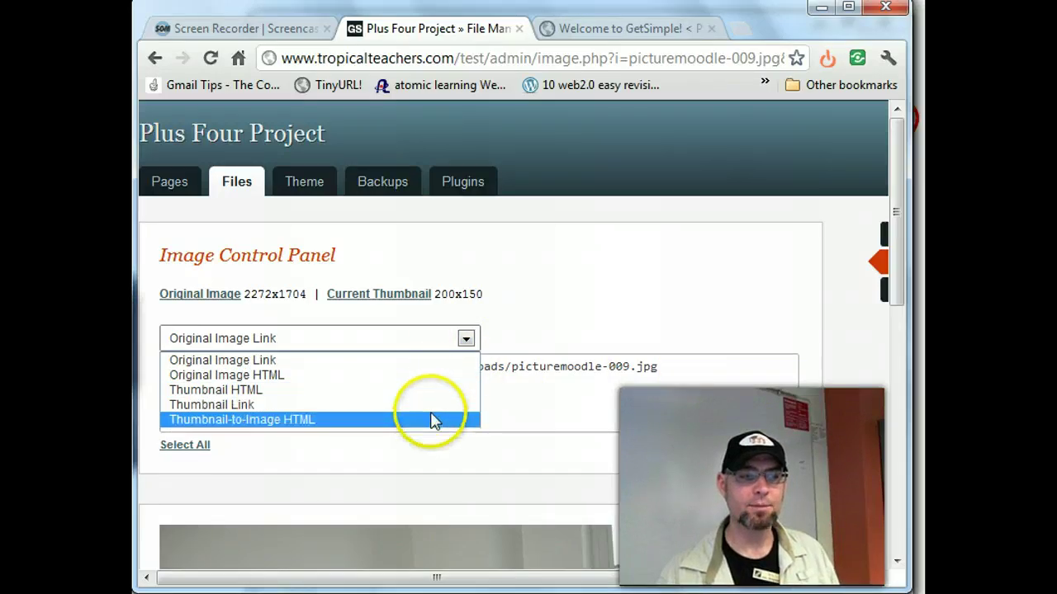
{"action": "left_click", "coordinate": [436, 390]}
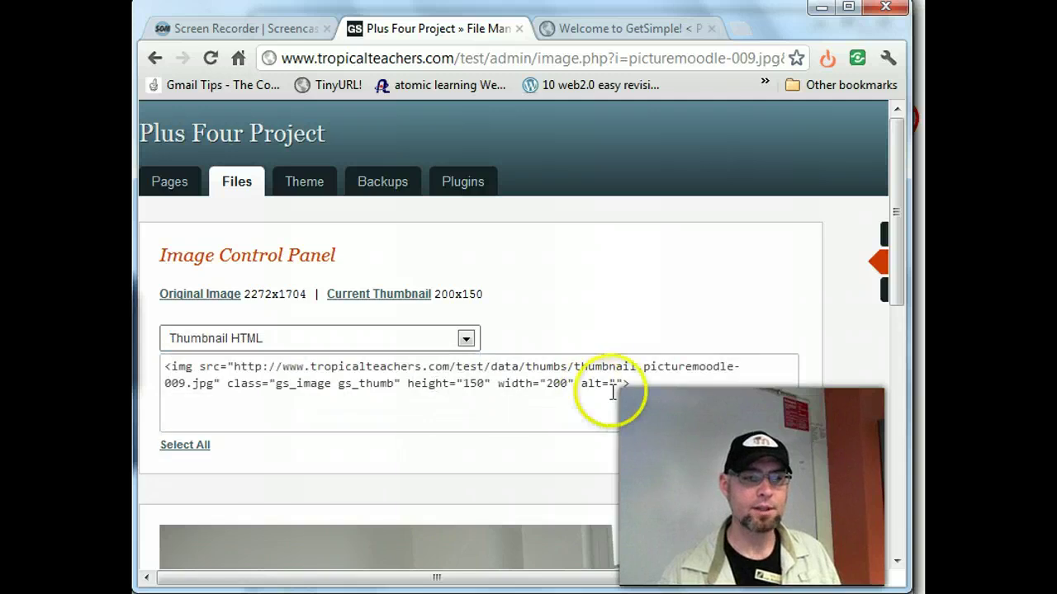
{"action": "left_click_drag", "start_coordinate": [630, 383], "coordinate": [132, 369]}
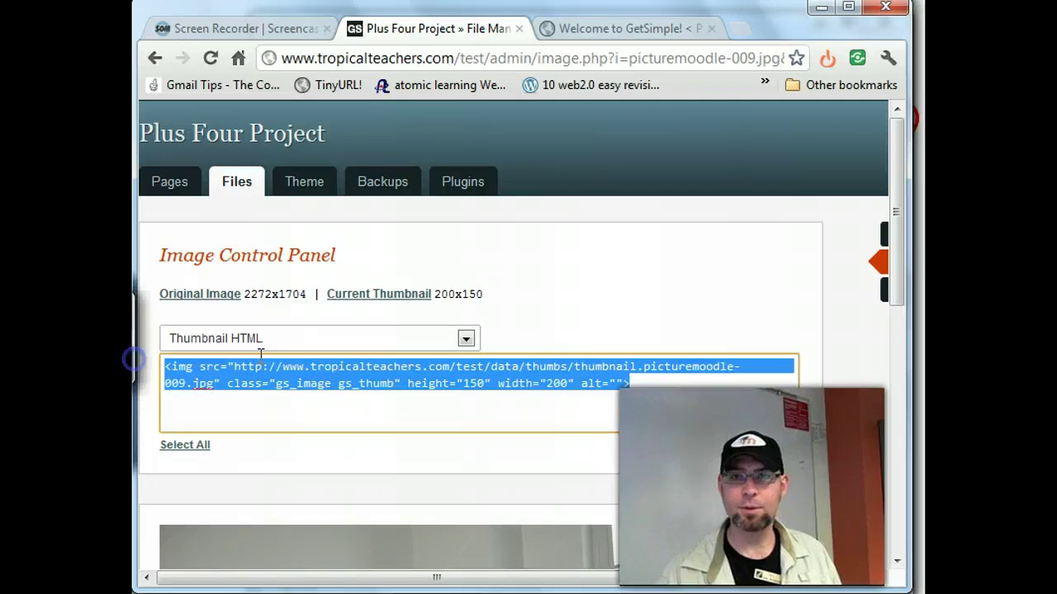
{"action": "left_click", "coordinate": [585, 306]}
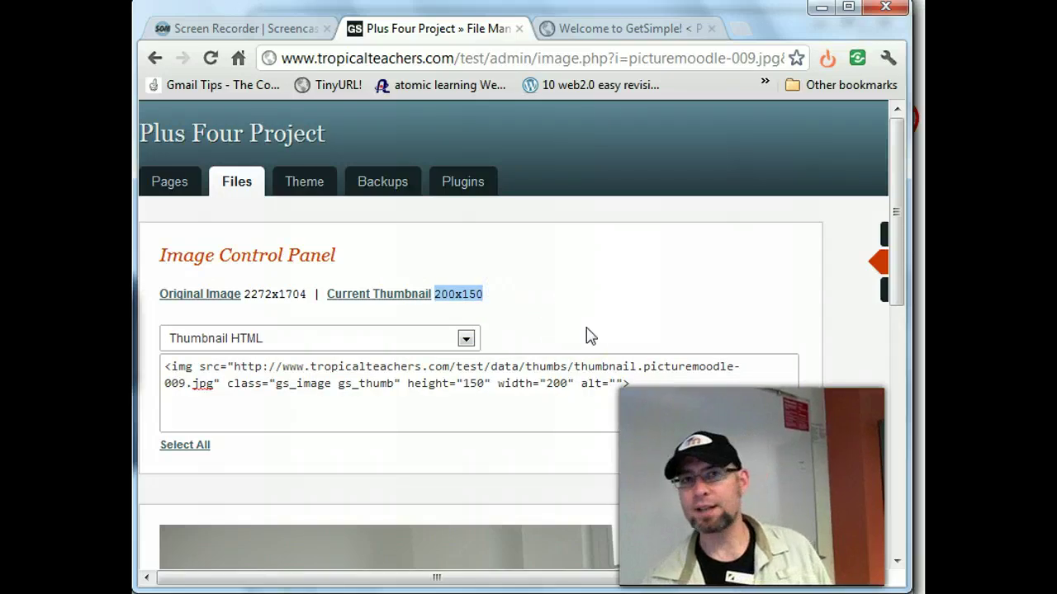
- Choose Thumbnail HTML again from the link formats to redisplay the thumbnail's code
{"action": "scroll", "coordinate": [594, 326], "scroll_direction": "down", "scroll_amount": 7}
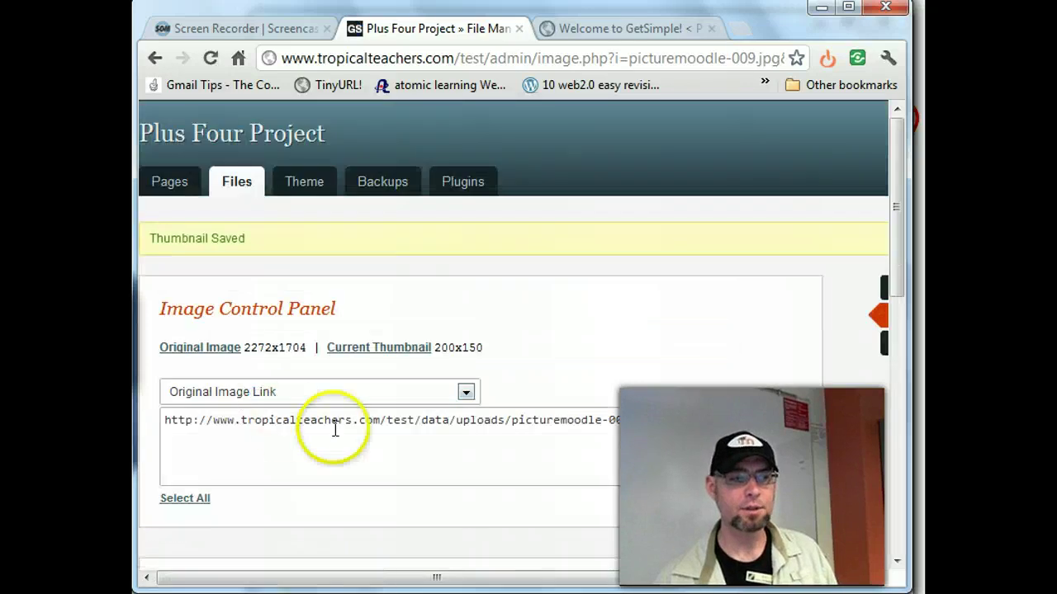
{"action": "scroll", "coordinate": [334, 429], "scroll_direction": "down", "scroll_amount": 5}
{"action": "scroll", "coordinate": [334, 429], "scroll_direction": "down", "scroll_amount": 3}
{"action": "scroll", "coordinate": [334, 437], "scroll_direction": "up", "scroll_amount": 8}
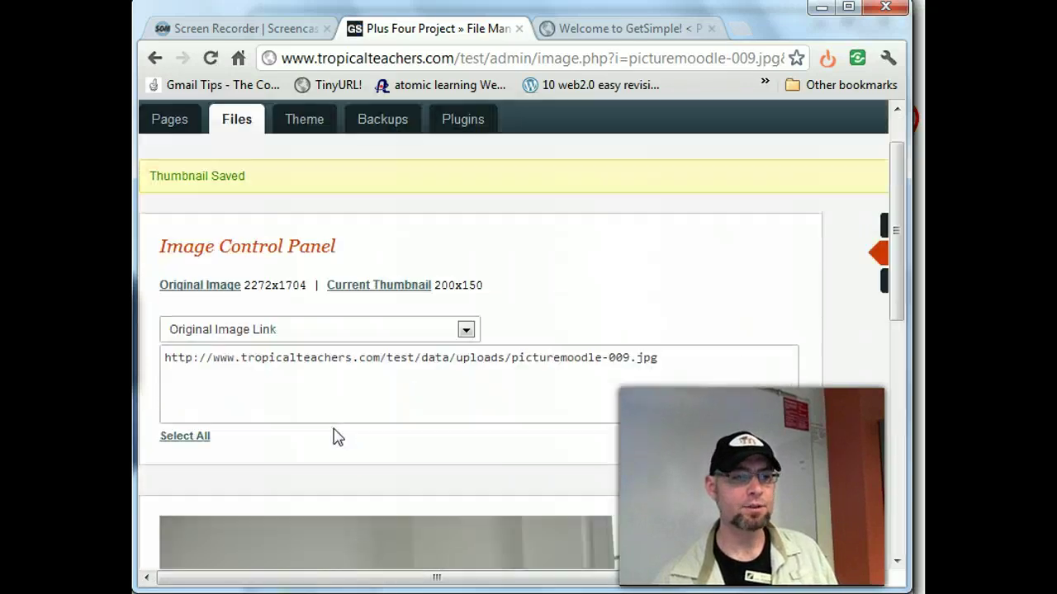
{"action": "left_click", "coordinate": [466, 331]}
{"action": "left_click", "coordinate": [439, 380]}
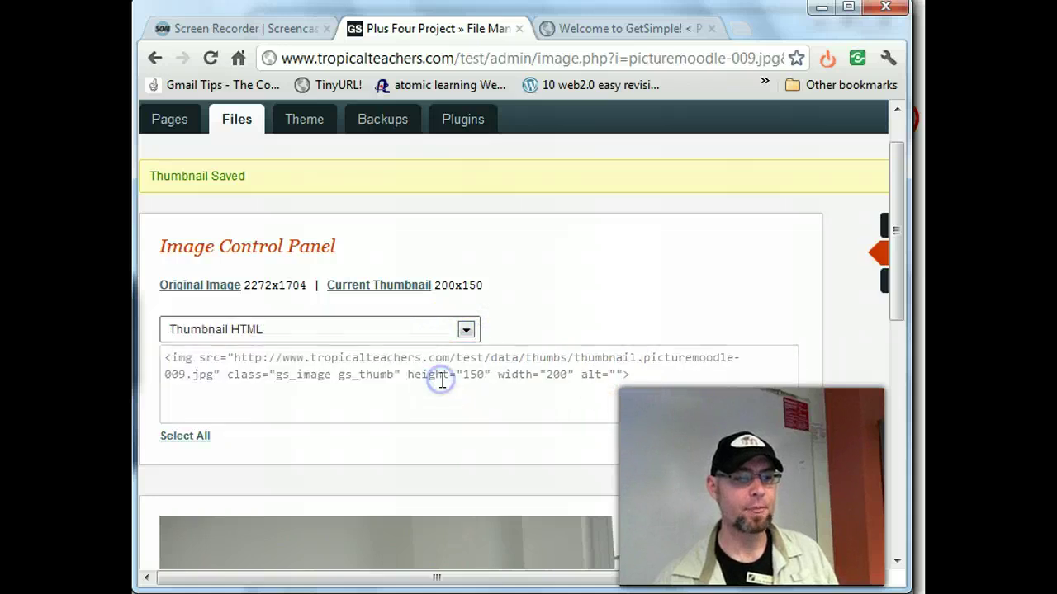
{"action": "scroll", "coordinate": [612, 437], "scroll_direction": "down", "scroll_amount": 5}
{"action": "scroll", "coordinate": [611, 436], "scroll_direction": "down", "scroll_amount": 3}
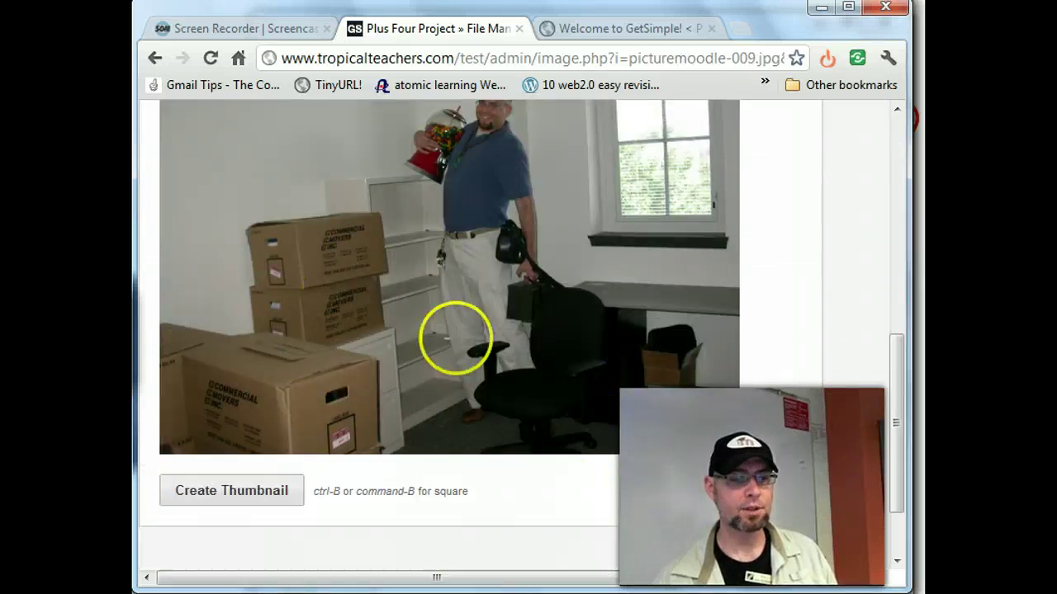
{"action": "scroll", "coordinate": [455, 330], "scroll_direction": "up", "scroll_amount": 8}
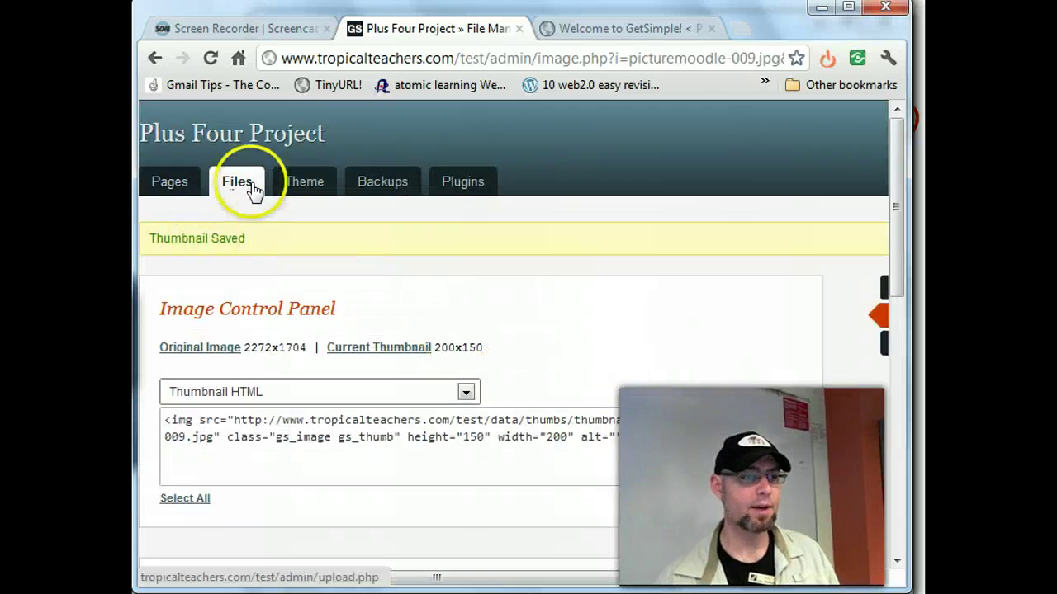
- Start a new page titled Connie with the body text 'Yo- you there?'
{"action": "left_click", "coordinate": [250, 185]}
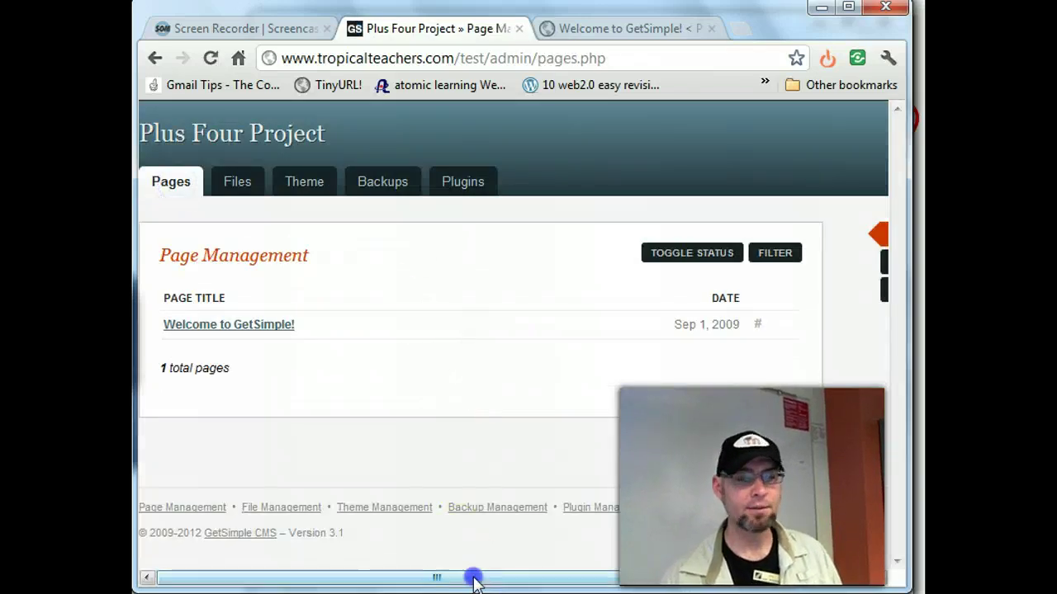
{"action": "left_click_drag", "start_coordinate": [474, 580], "coordinate": [704, 580]}
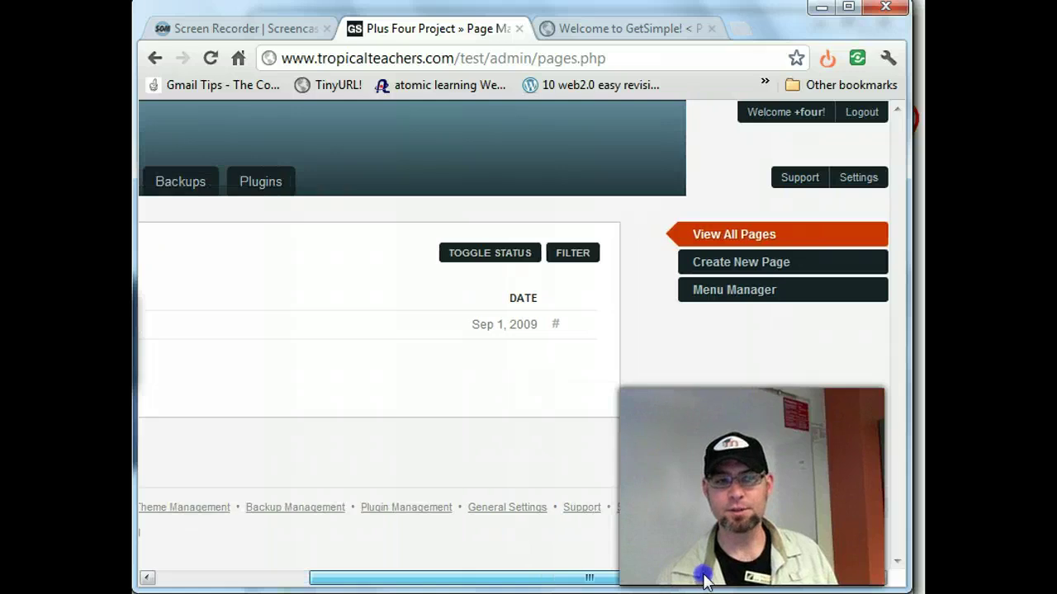
{"action": "left_click", "coordinate": [753, 264]}
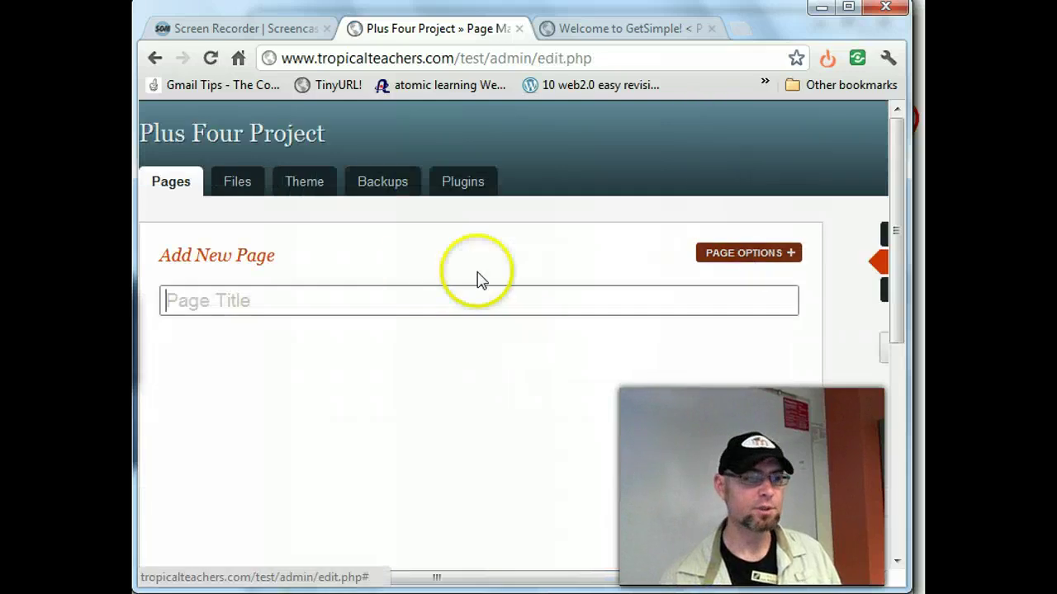
{"action": "left_click", "coordinate": [161, 300]}
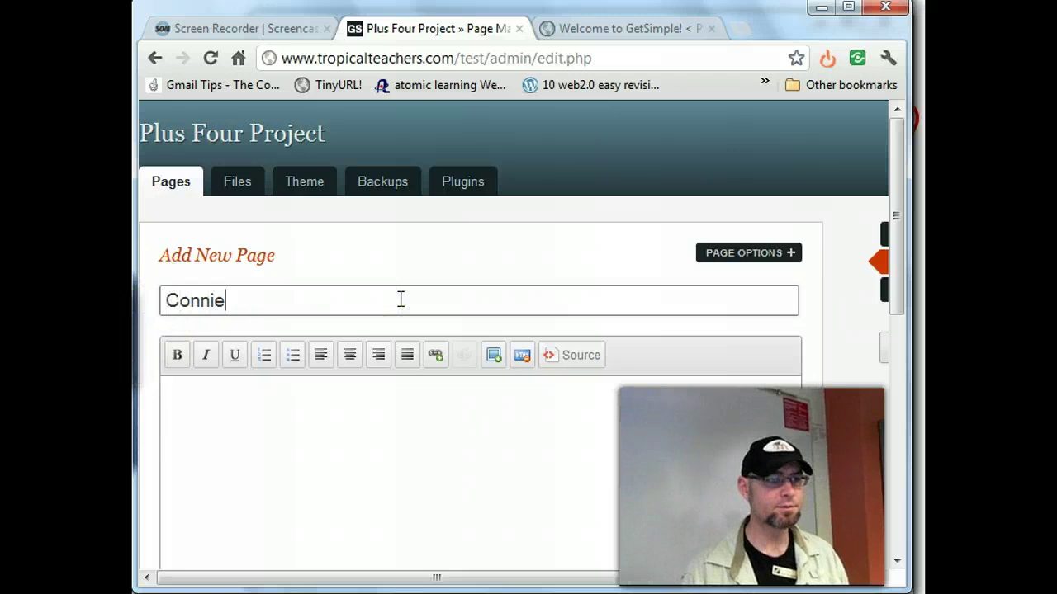
{"action": "left_click", "coordinate": [455, 434]}
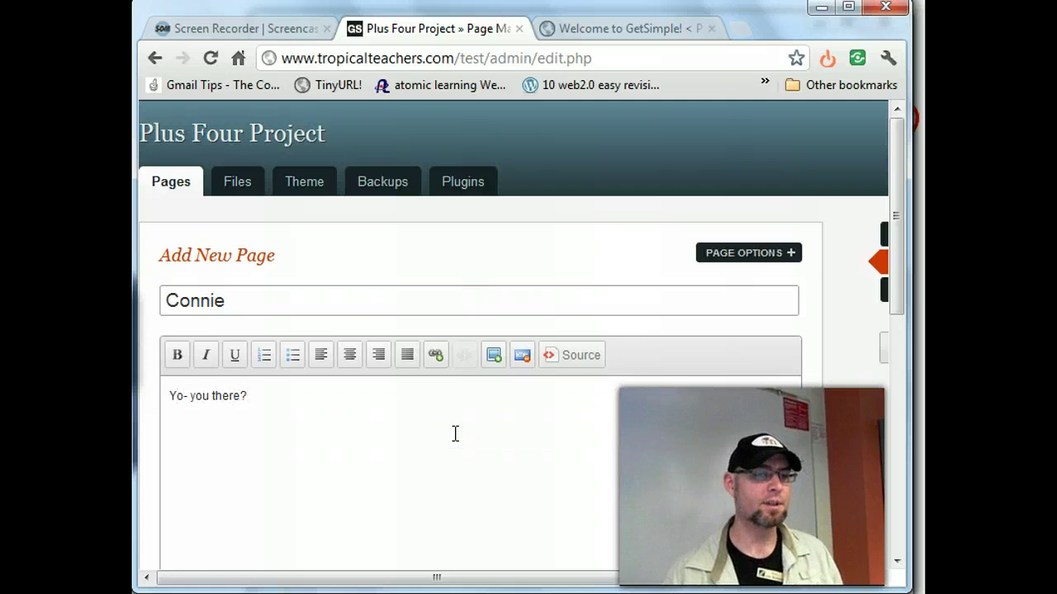
- Check the body in Source view, then save the Connie page
{"action": "left_click", "coordinate": [571, 359]}
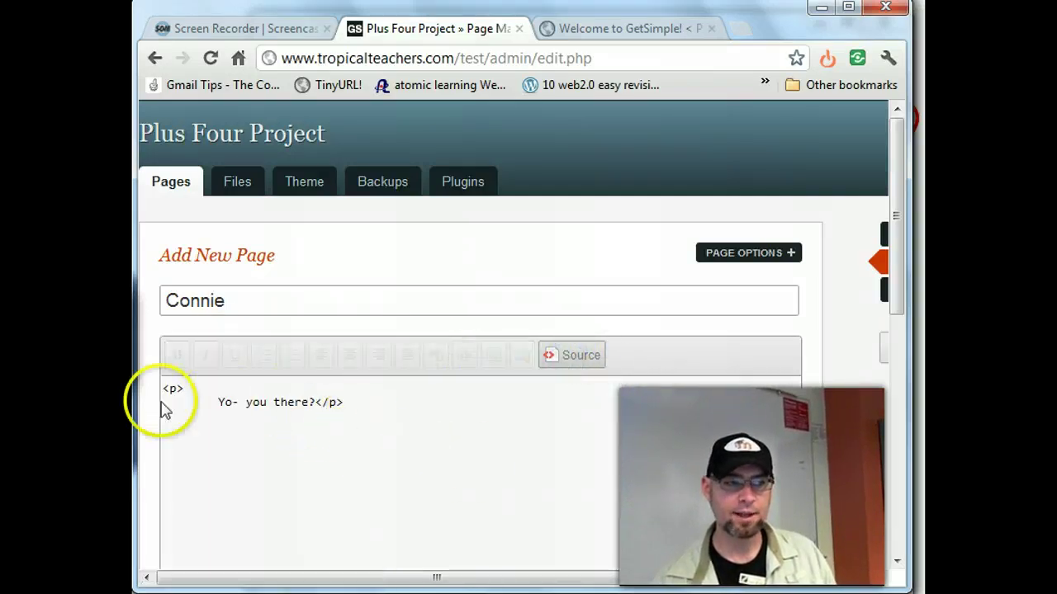
{"action": "left_click", "coordinate": [581, 359]}
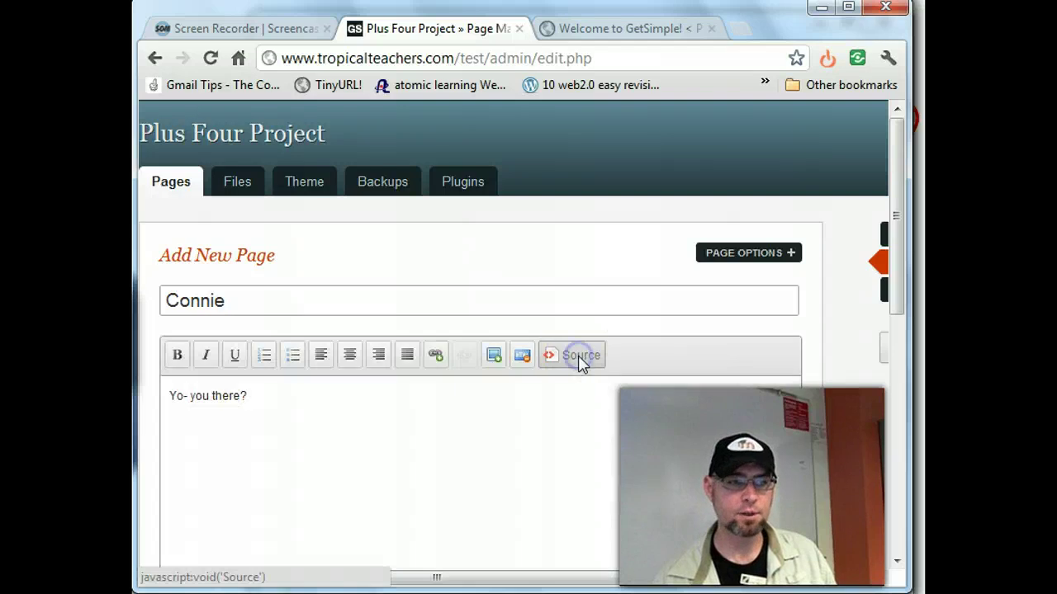
{"action": "scroll", "coordinate": [507, 459], "scroll_direction": "down", "scroll_amount": 3}
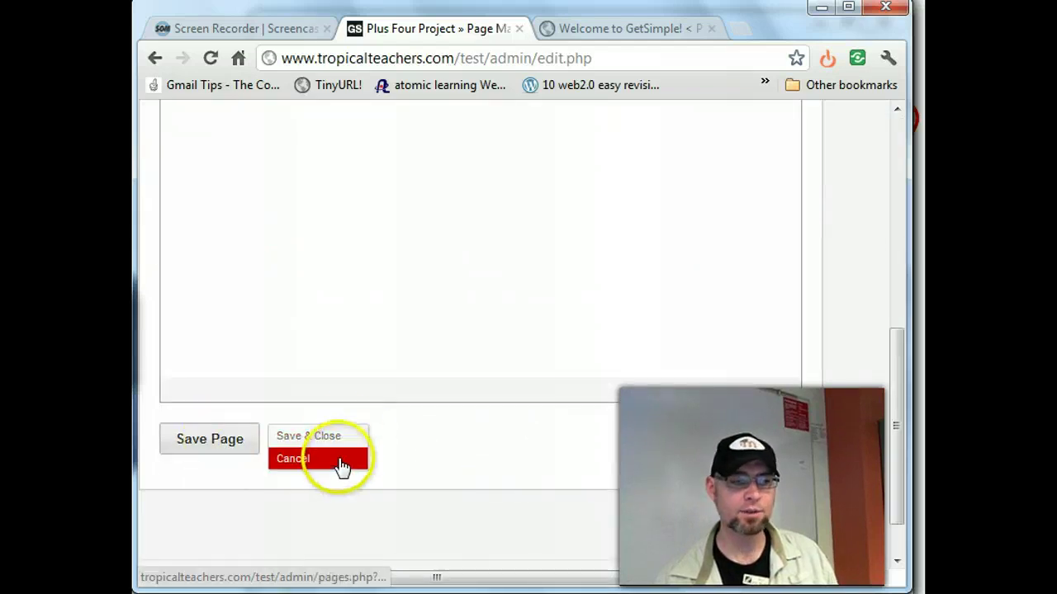
{"action": "left_click", "coordinate": [200, 441]}
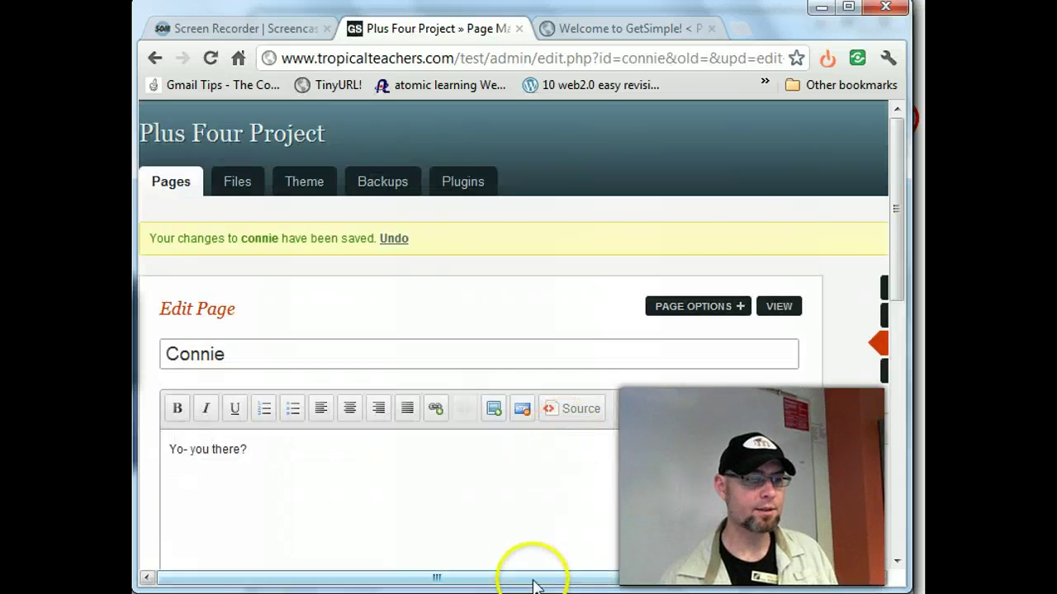
{"action": "left_click_drag", "start_coordinate": [531, 570], "coordinate": [719, 573]}
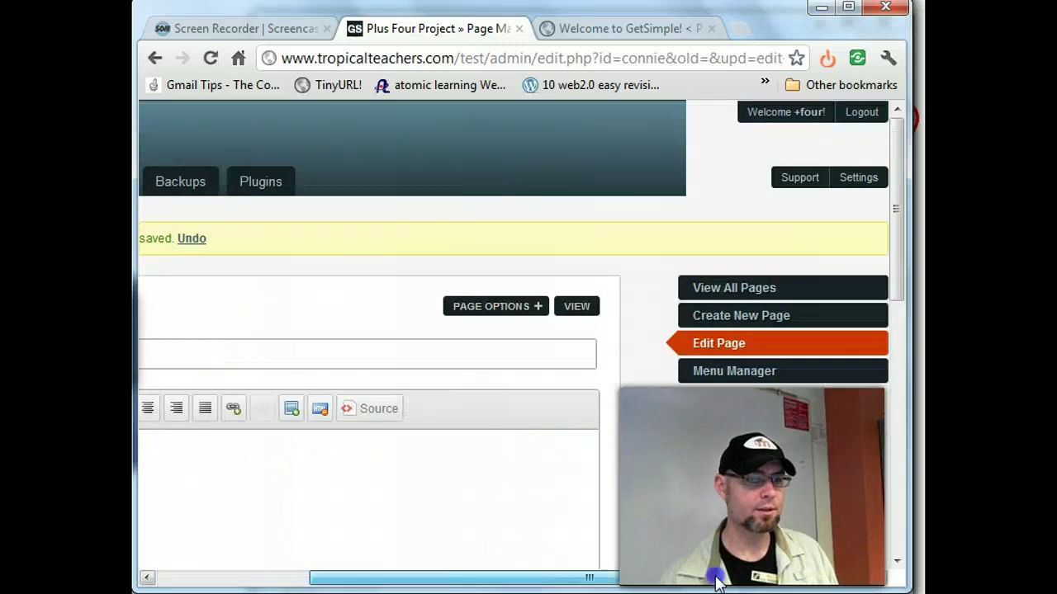
{"action": "left_click", "coordinate": [732, 322]}
- Title the new page Ben, write 'Yeah- Ben.' in the body and select it
{"action": "left_click", "coordinate": [156, 295]}
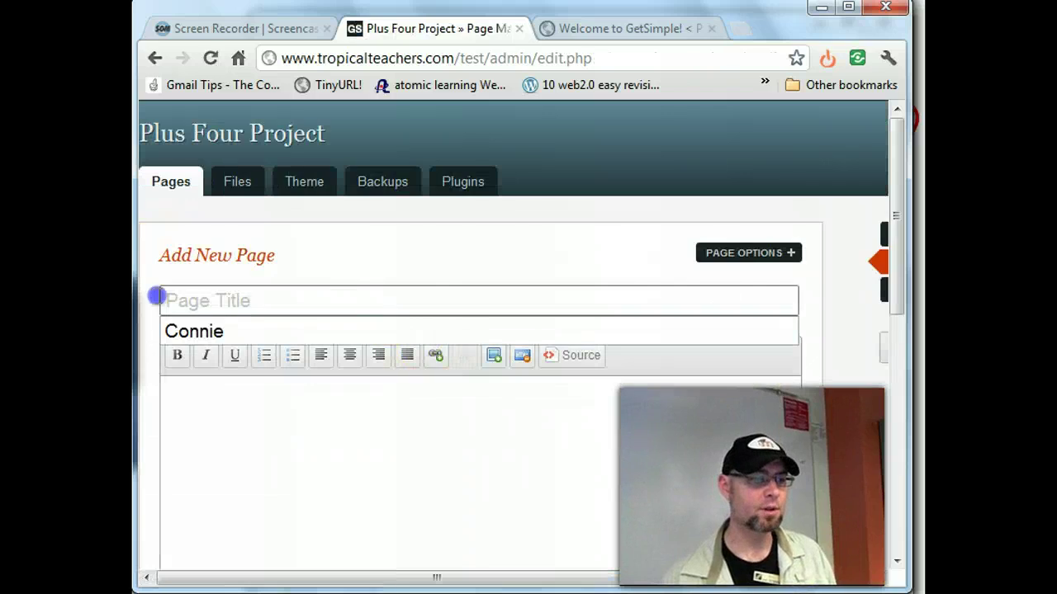
{"action": "type", "text": "B"}
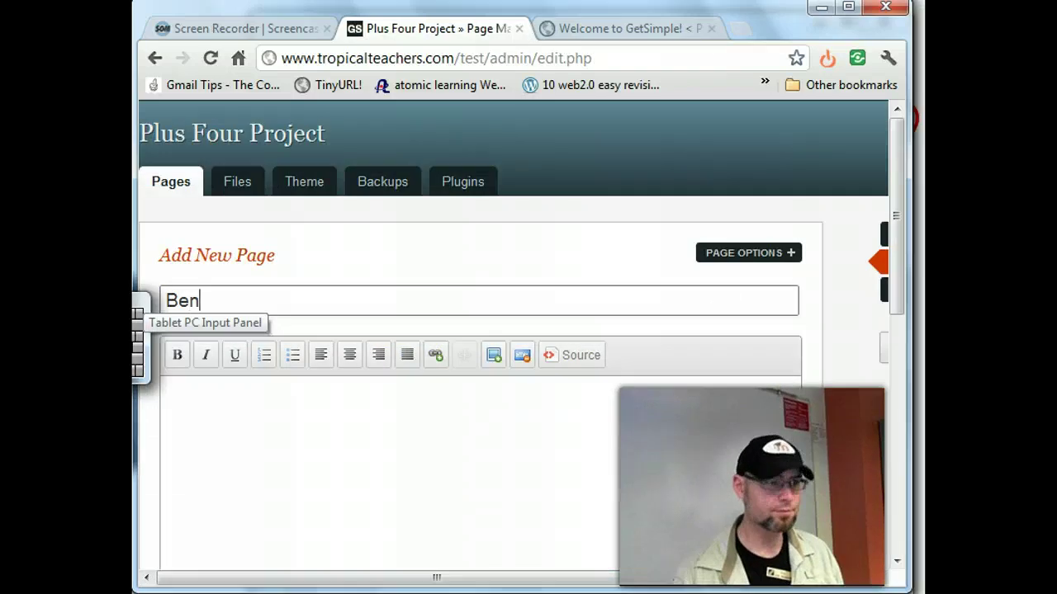
{"action": "type", "text": "en"}
{"action": "left_click", "coordinate": [224, 477]}
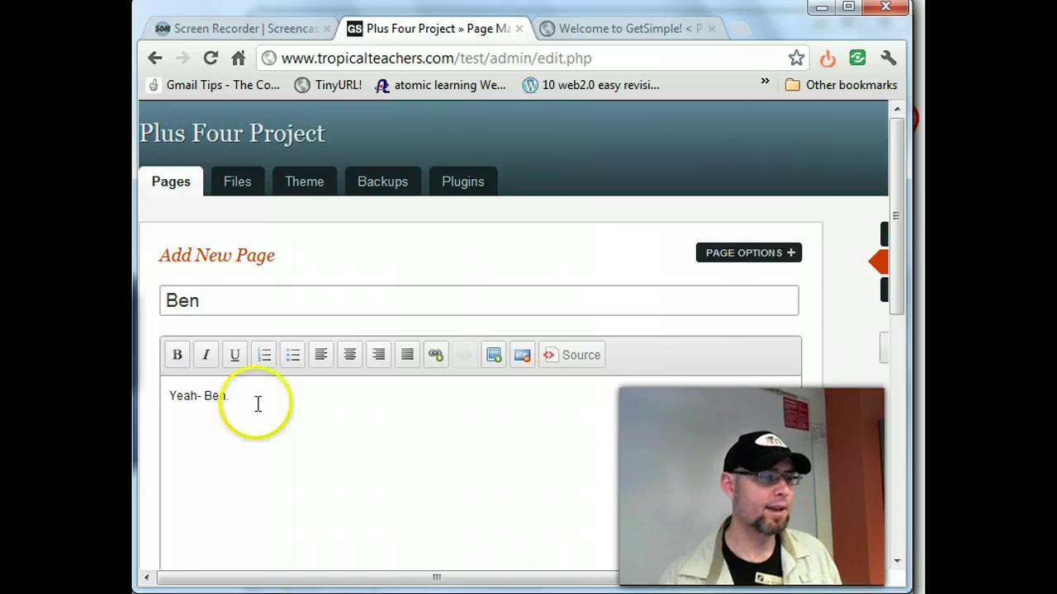
{"action": "key", "text": "ctrl+a"}
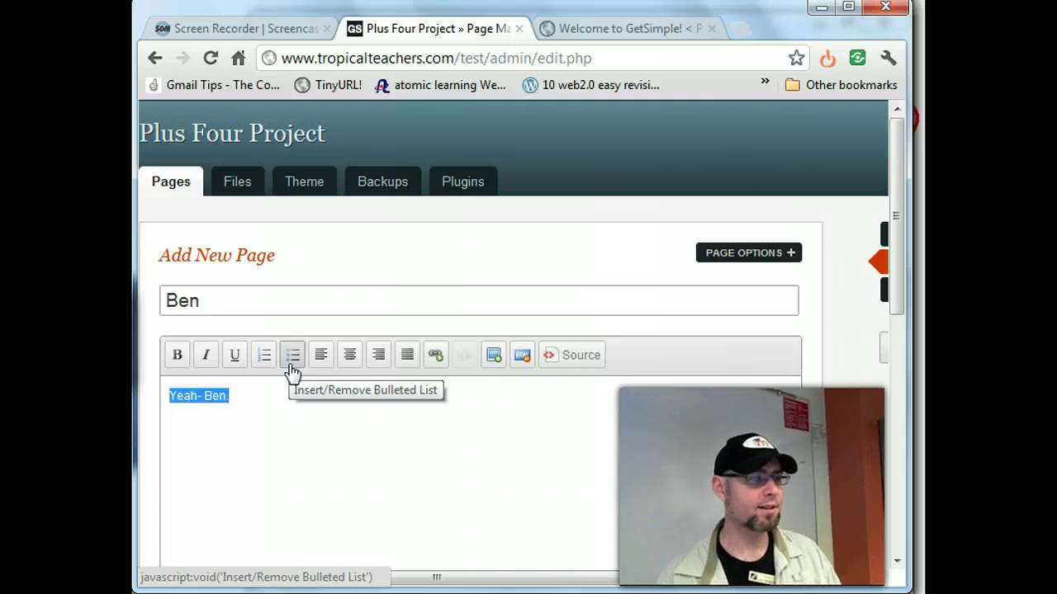
- Make the body text bold and save the Ben page
{"action": "left_click", "coordinate": [500, 362]}
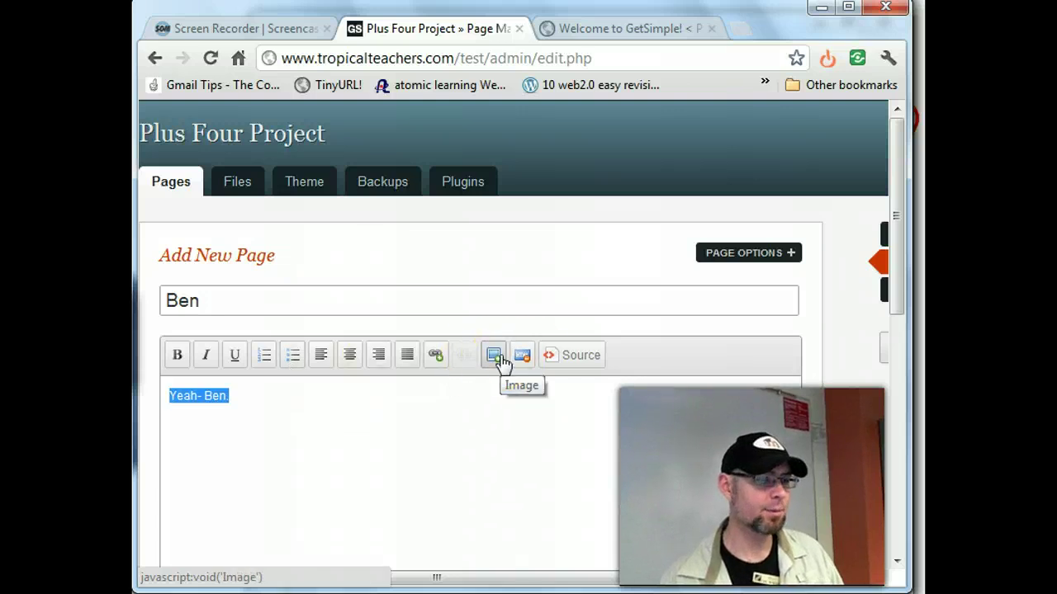
{"action": "left_click", "coordinate": [177, 361]}
{"action": "left_click", "coordinate": [322, 406]}
{"action": "scroll", "coordinate": [677, 388], "scroll_direction": "down", "scroll_amount": 5}
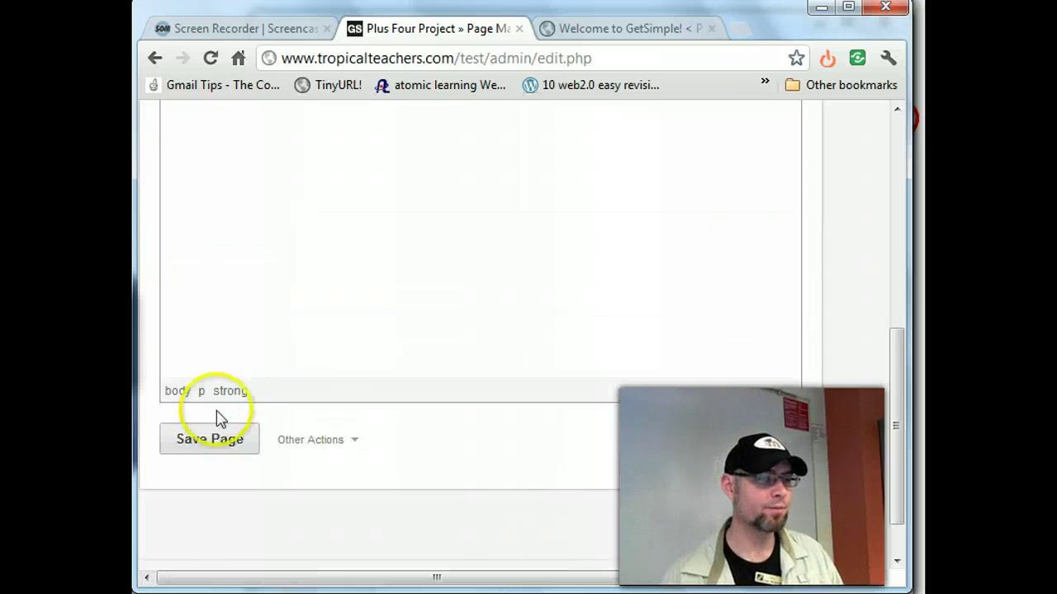
{"action": "left_click", "coordinate": [208, 437]}
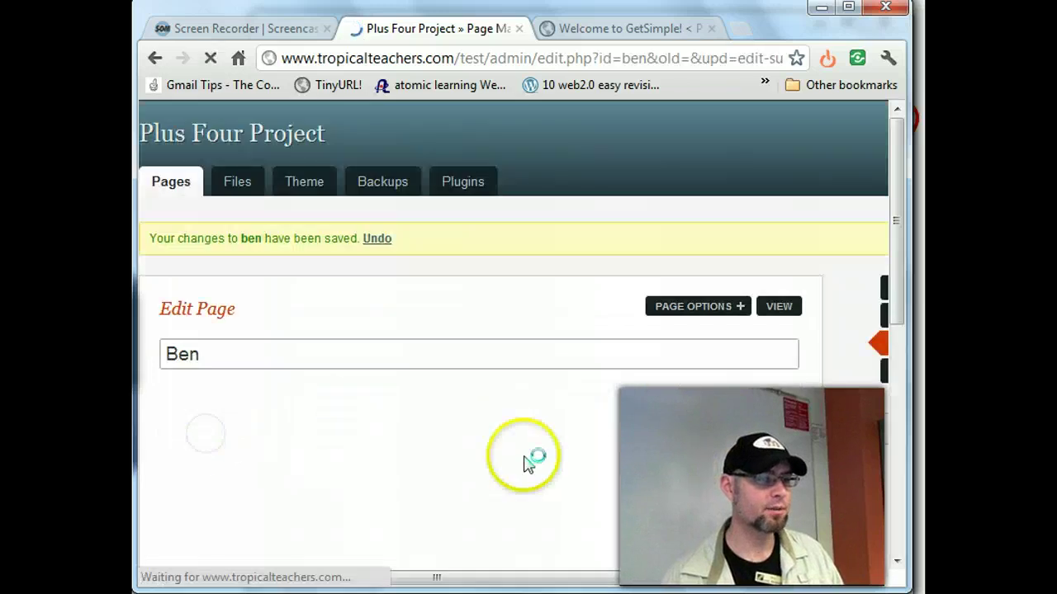
{"action": "left_click", "coordinate": [641, 577]}
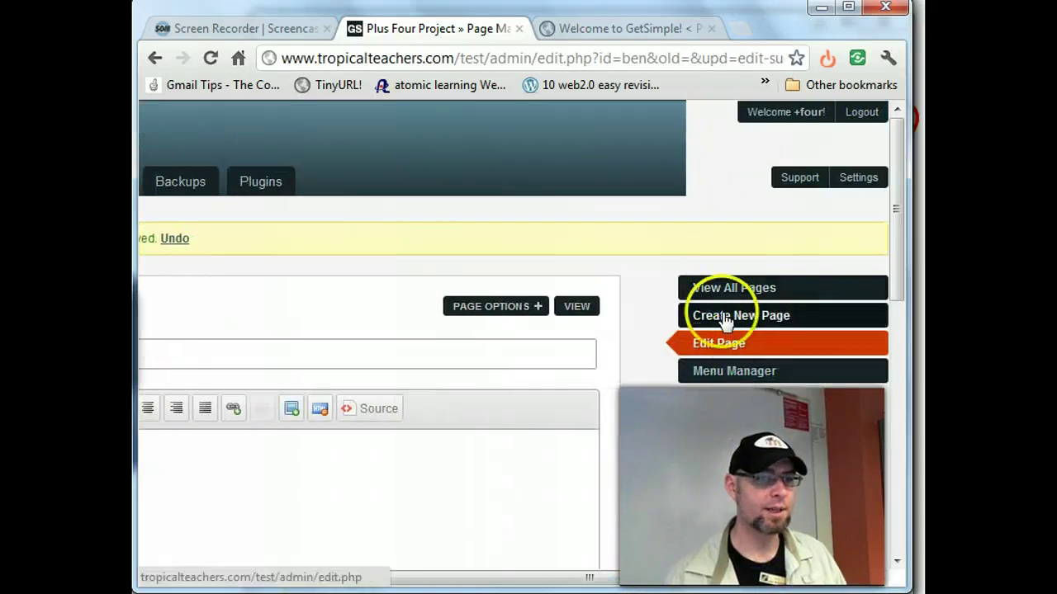
{"action": "left_click", "coordinate": [720, 312]}
- Enter title Jerry and body 'jerry was here...', then view the Page Parent and Page Template options
{"action": "left_click", "coordinate": [364, 302]}
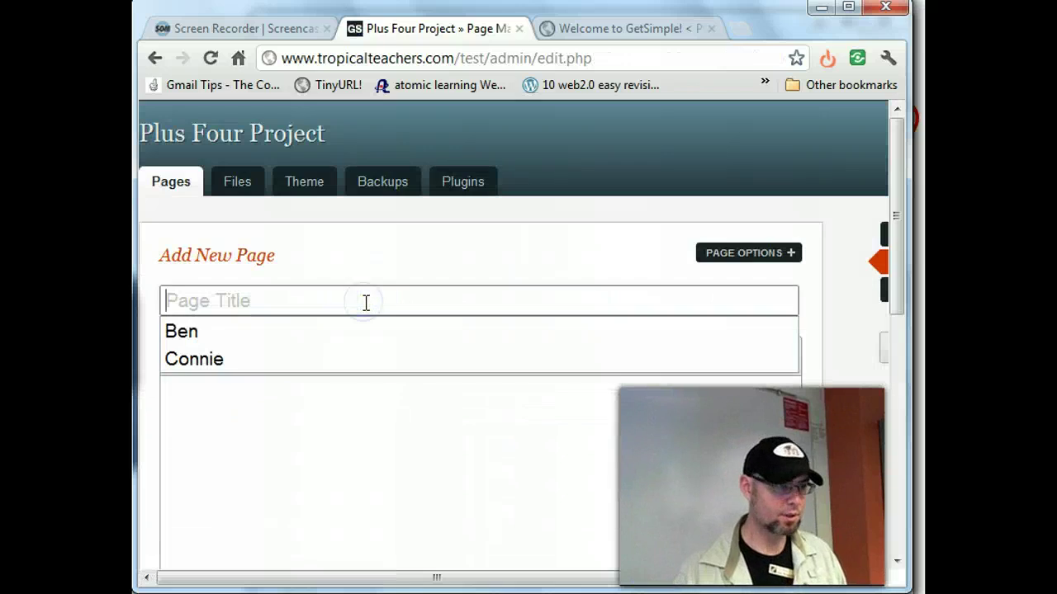
{"action": "type", "text": "Jerry"}
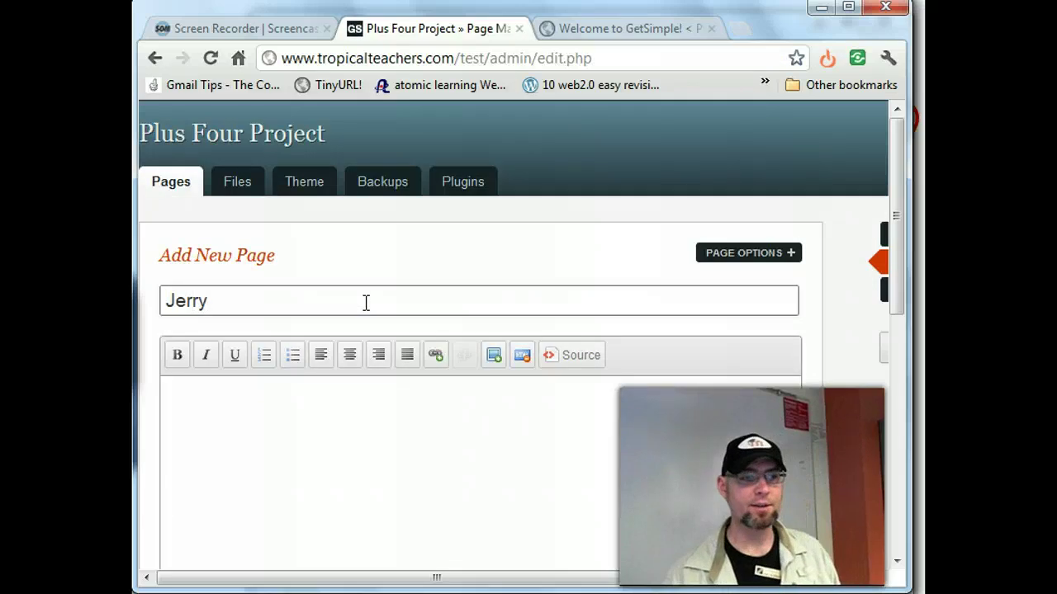
{"action": "left_click", "coordinate": [341, 406]}
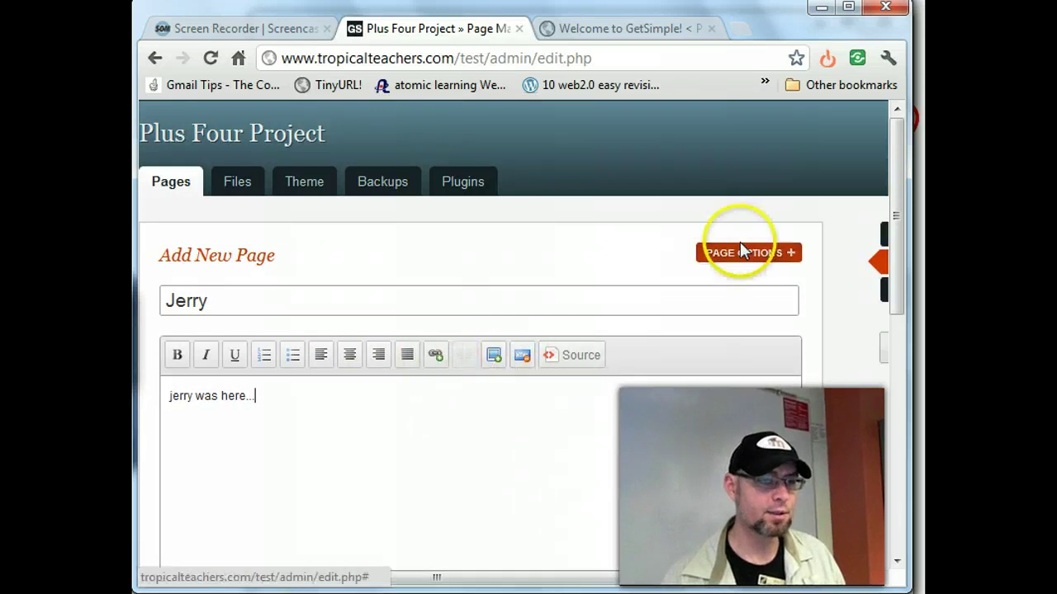
{"action": "left_click", "coordinate": [767, 254]}
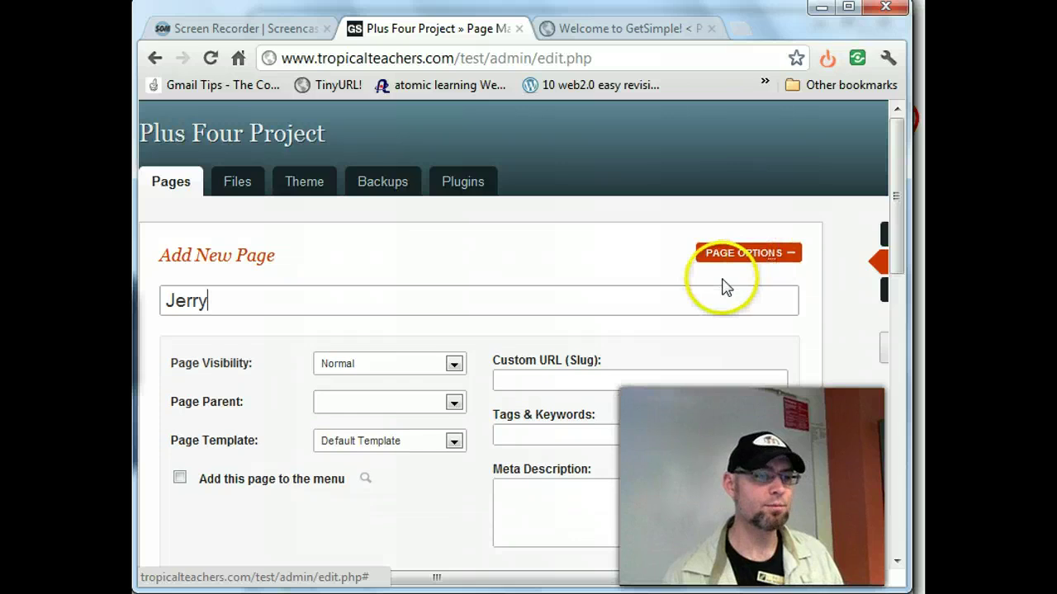
{"action": "scroll", "coordinate": [722, 286], "scroll_direction": "down", "scroll_amount": 3}
{"action": "left_click", "coordinate": [454, 306]}
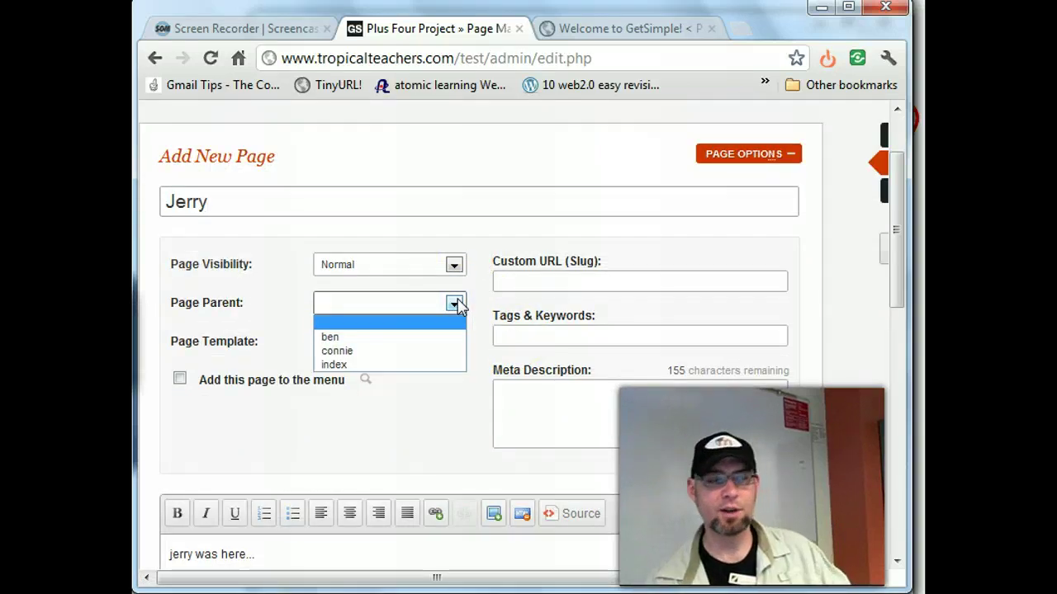
{"action": "left_click", "coordinate": [272, 284]}
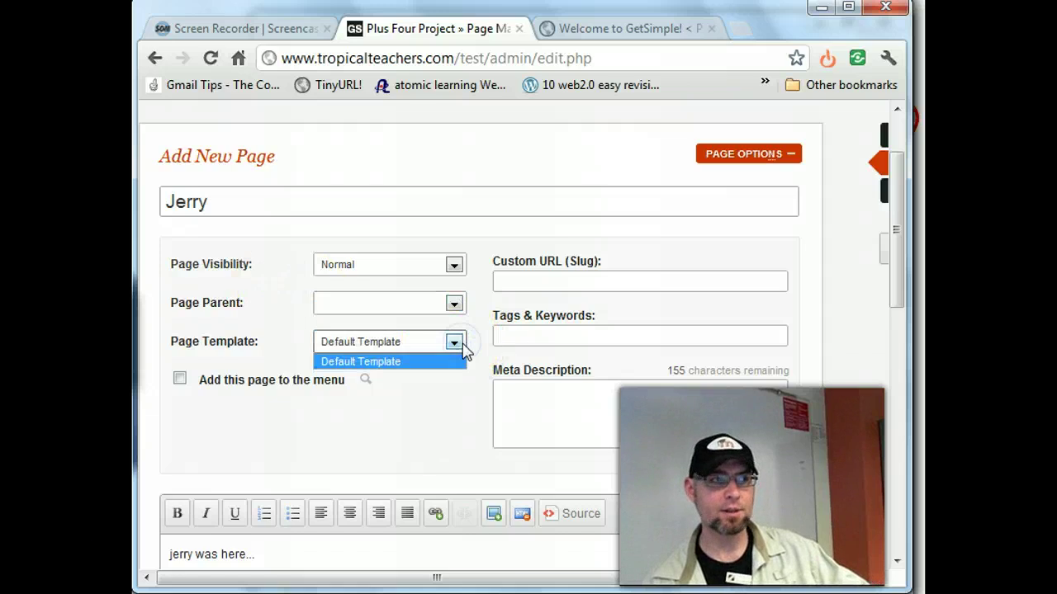
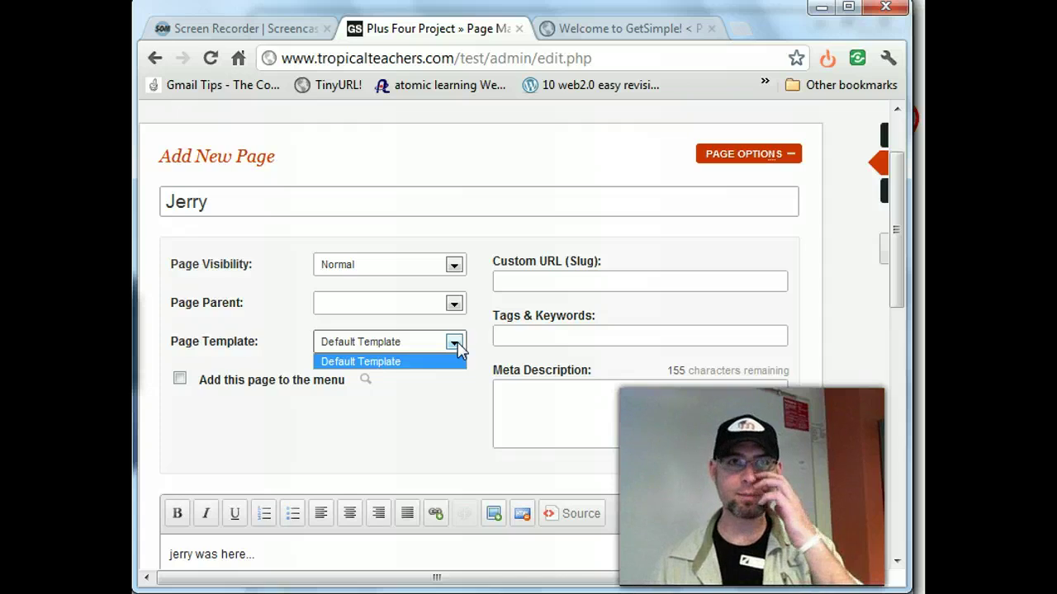
- Save the new Jerry page, leaving its parent and template at their defaults
{"action": "left_click", "coordinate": [528, 280]}
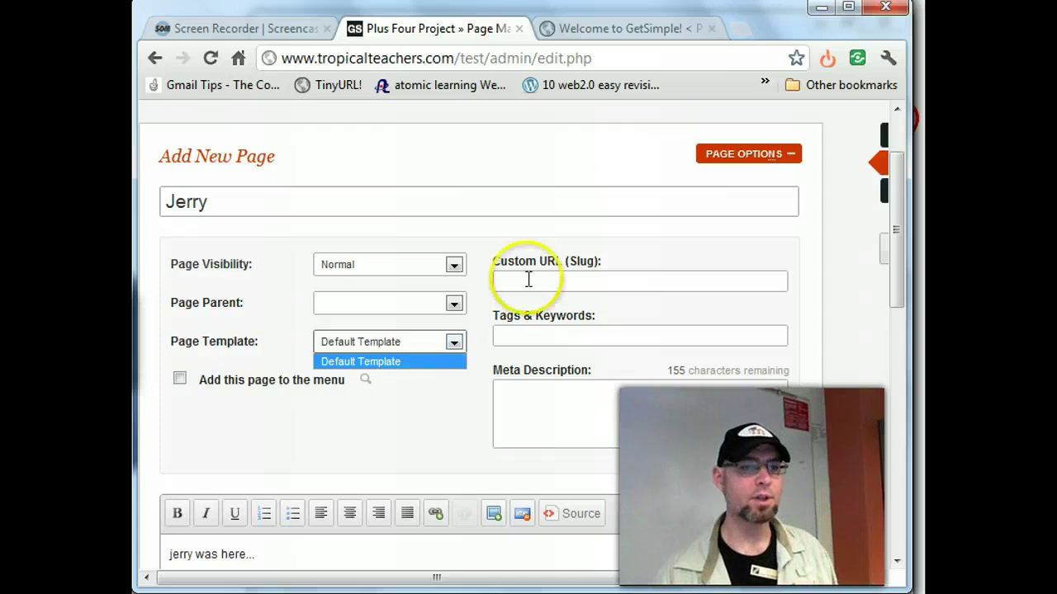
{"action": "left_click", "coordinate": [528, 280]}
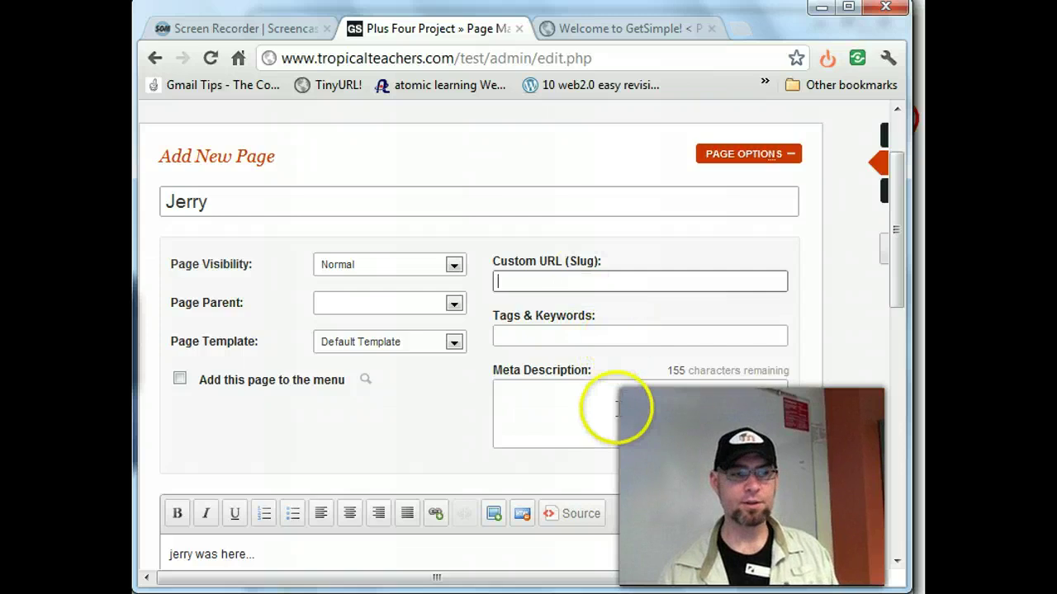
{"action": "scroll", "coordinate": [620, 408], "scroll_direction": "down", "scroll_amount": 6}
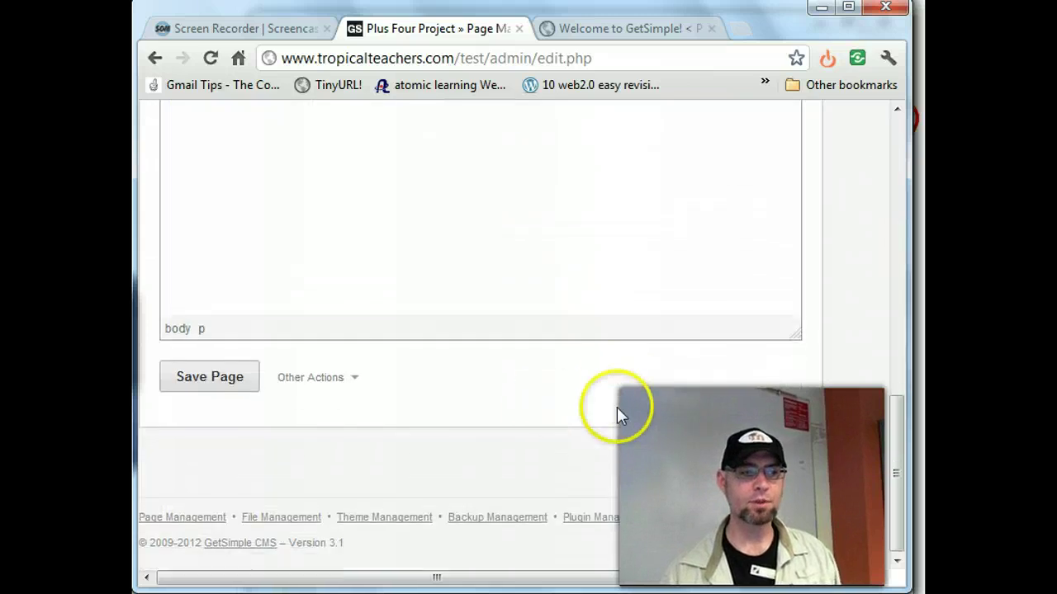
{"action": "left_click", "coordinate": [203, 382]}
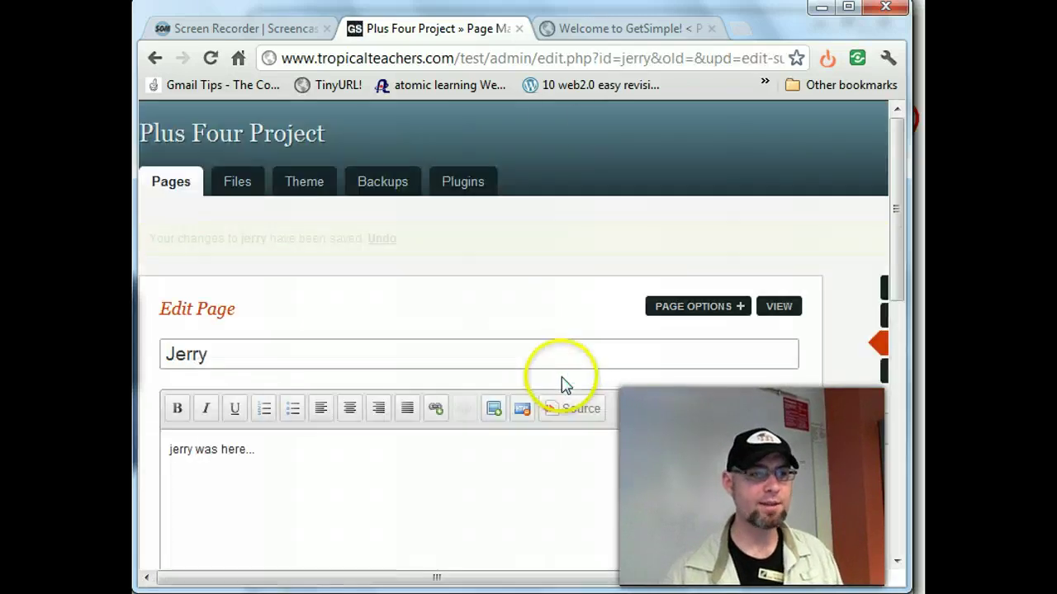
{"action": "left_click", "coordinate": [568, 28]}
{"action": "left_click", "coordinate": [234, 59]}
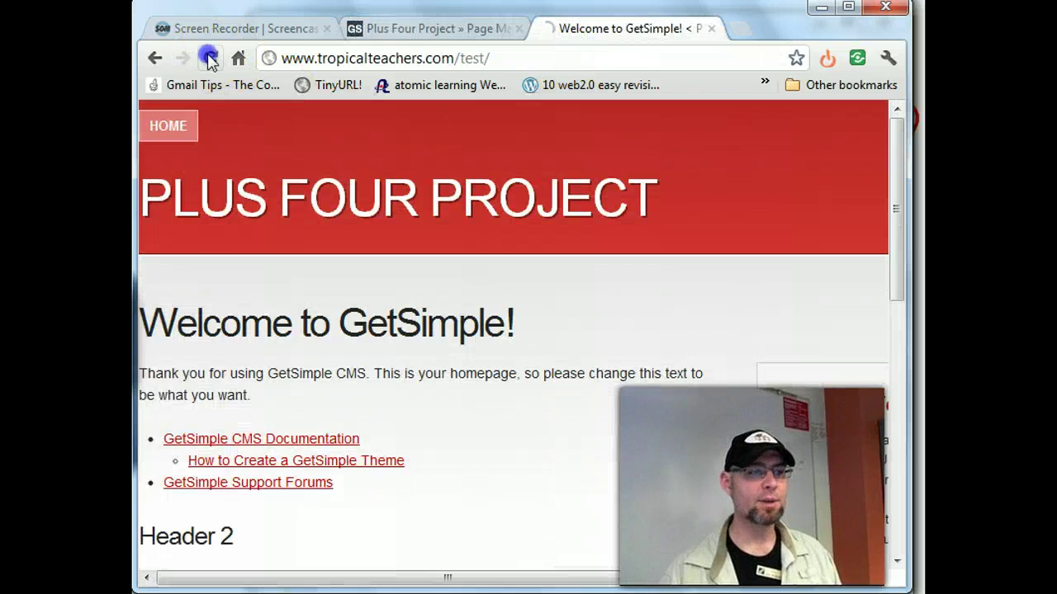
{"action": "left_click", "coordinate": [732, 470]}
{"action": "scroll", "coordinate": [732, 470], "scroll_direction": "down", "scroll_amount": 8}
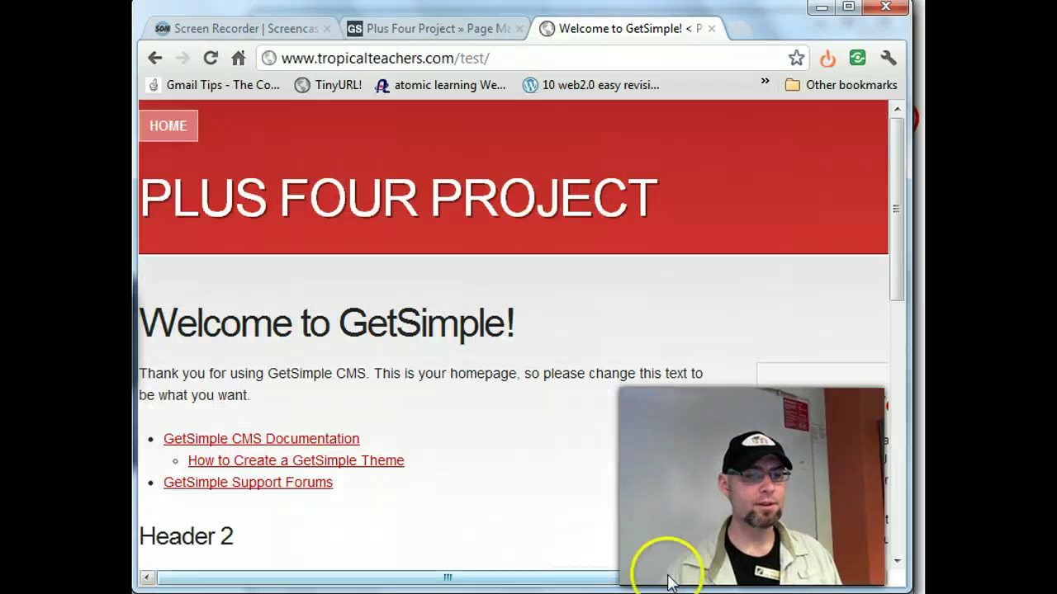
{"action": "left_click_drag", "start_coordinate": [667, 568], "coordinate": [803, 463]}
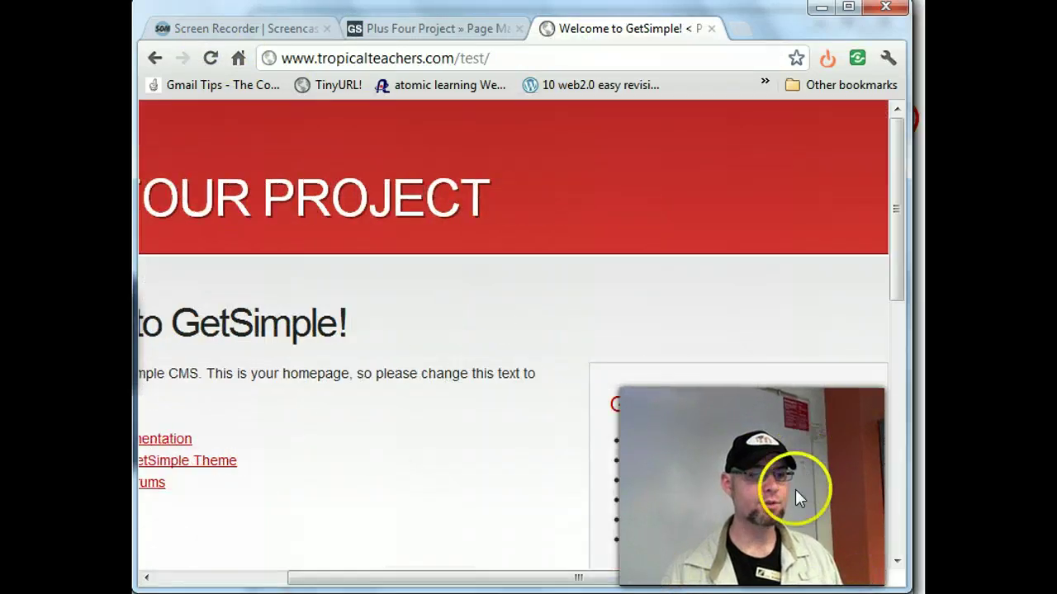
{"action": "left_click_drag", "start_coordinate": [506, 577], "coordinate": [374, 577]}
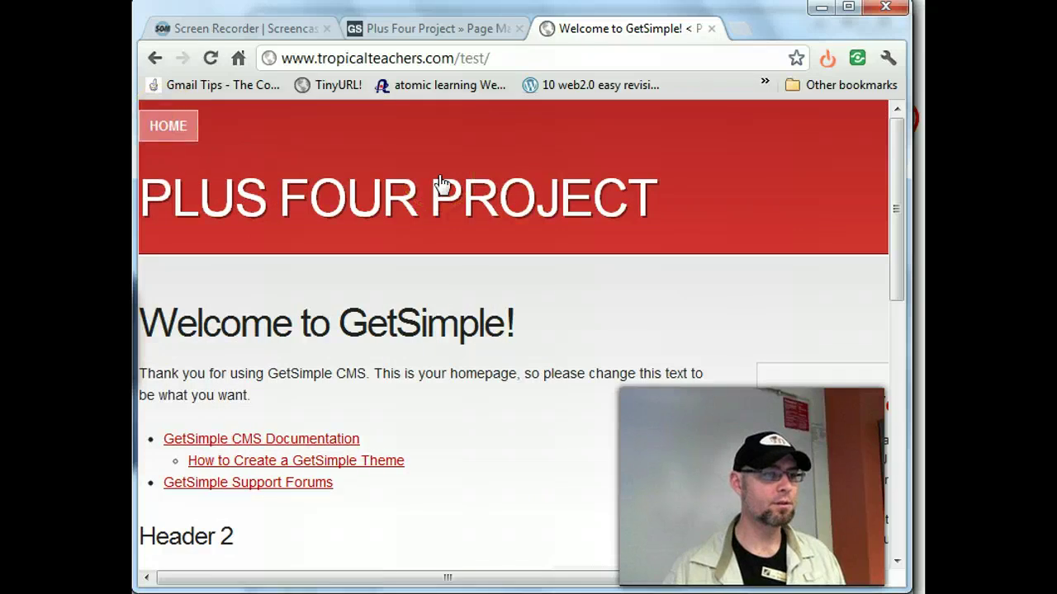
{"action": "scroll", "coordinate": [580, 302], "scroll_direction": "down", "scroll_amount": 5}
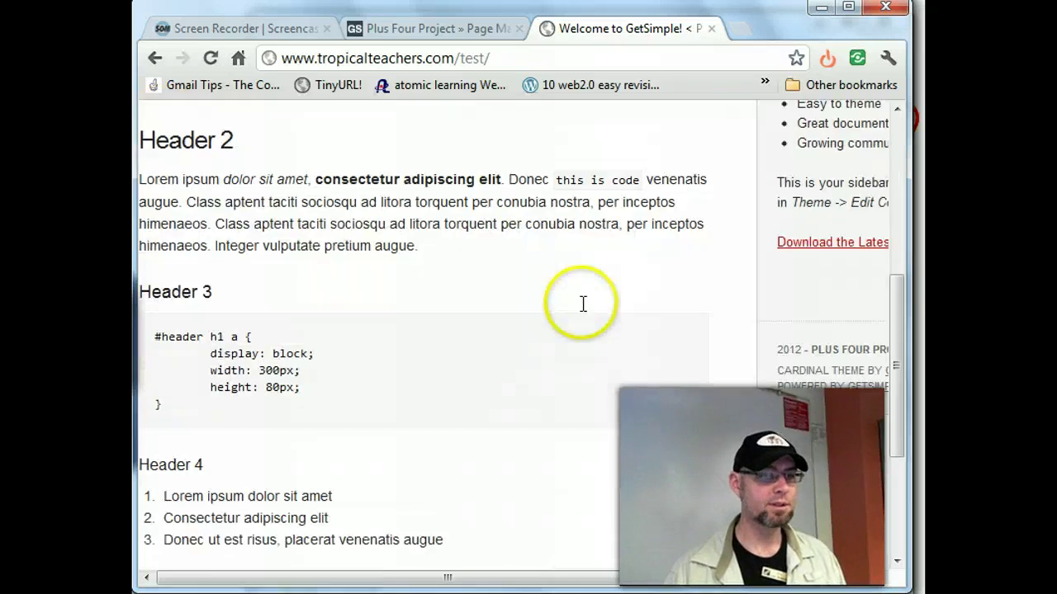
{"action": "scroll", "coordinate": [581, 306], "scroll_direction": "down", "scroll_amount": 3}
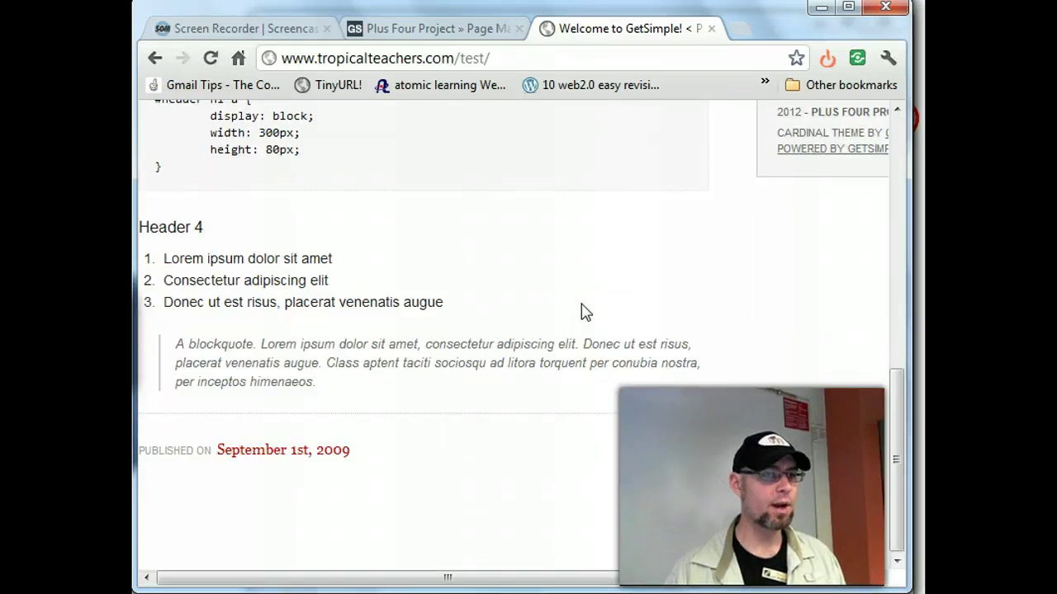
{"action": "scroll", "coordinate": [580, 311], "scroll_direction": "up", "scroll_amount": 10}
{"action": "left_click", "coordinate": [556, 471]}
{"action": "left_click_drag", "start_coordinate": [553, 569], "coordinate": [495, 578]}
{"action": "left_click", "coordinate": [437, 28]}
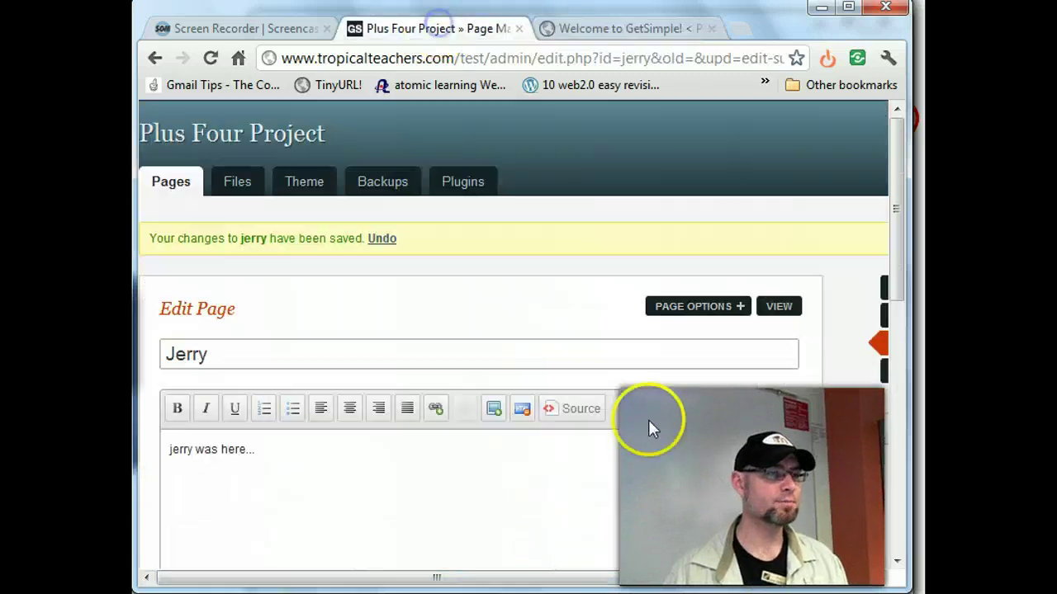
{"action": "left_click", "coordinate": [575, 578]}
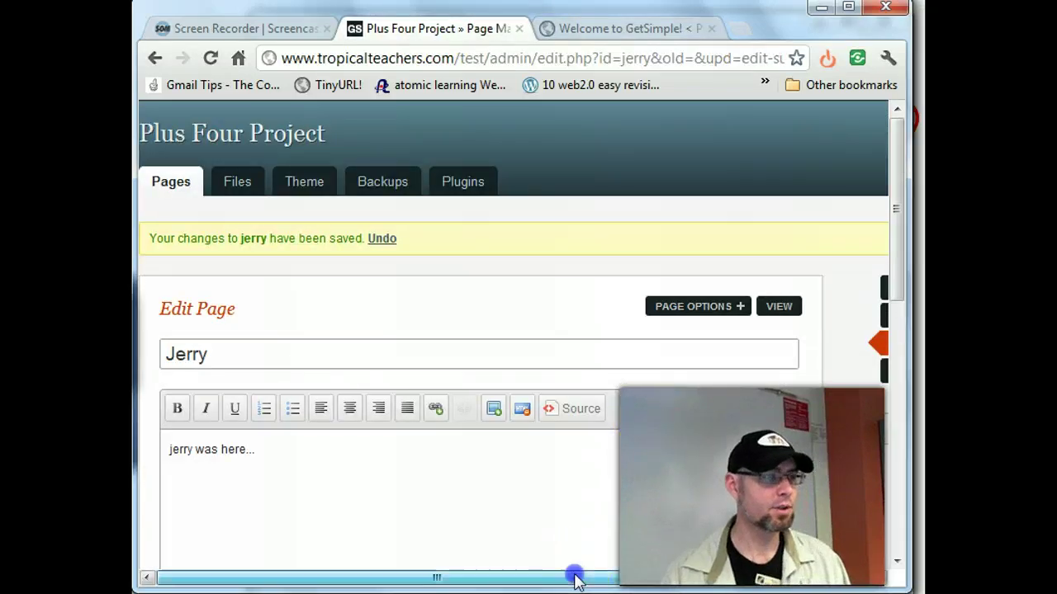
{"action": "left_click_drag", "start_coordinate": [575, 577], "coordinate": [788, 578]}
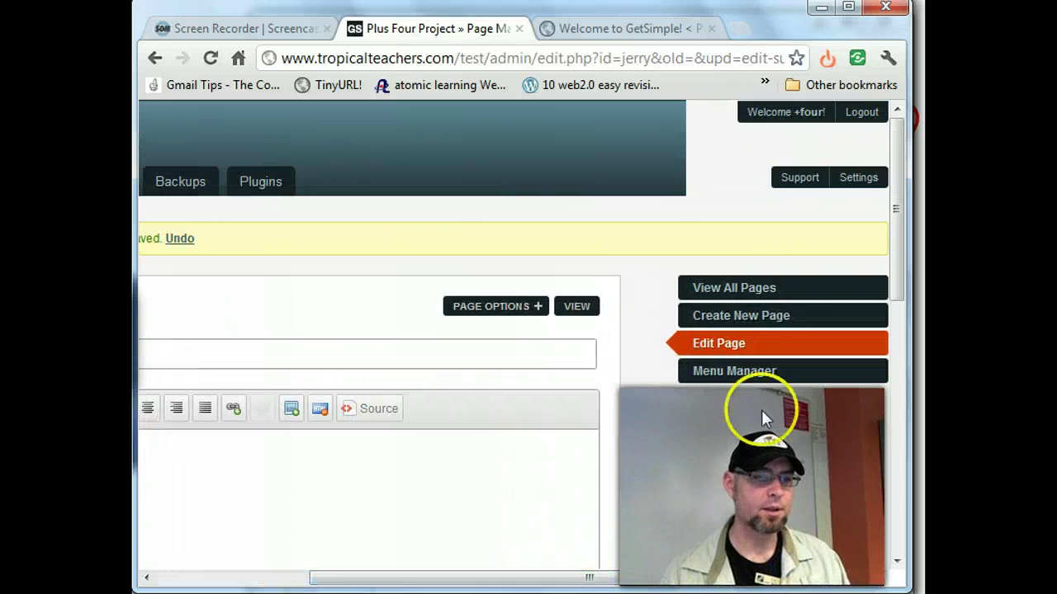
{"action": "left_click", "coordinate": [751, 372]}
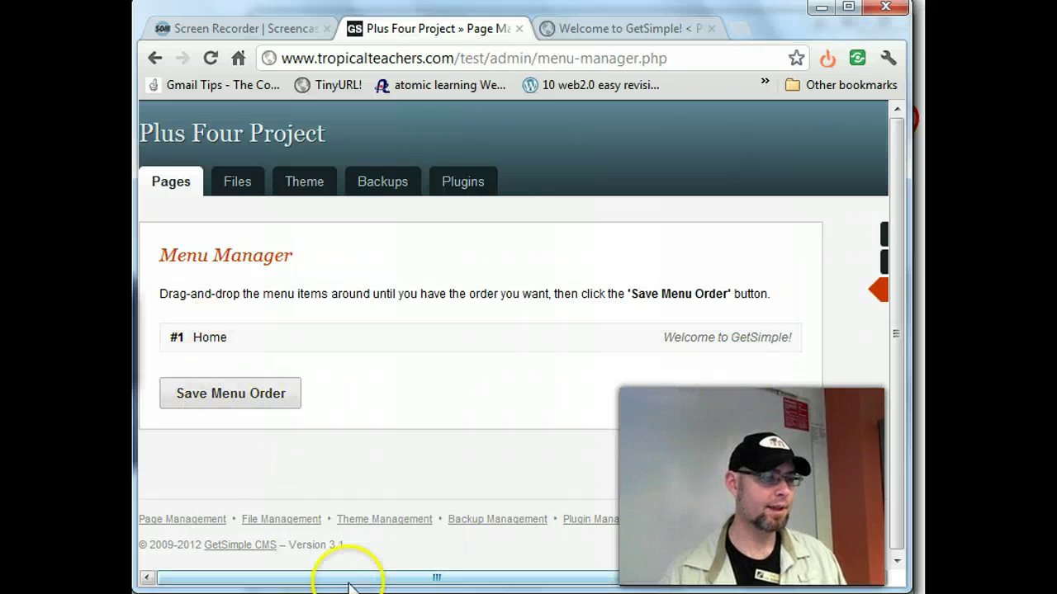
{"action": "left_click_drag", "start_coordinate": [371, 582], "coordinate": [660, 582]}
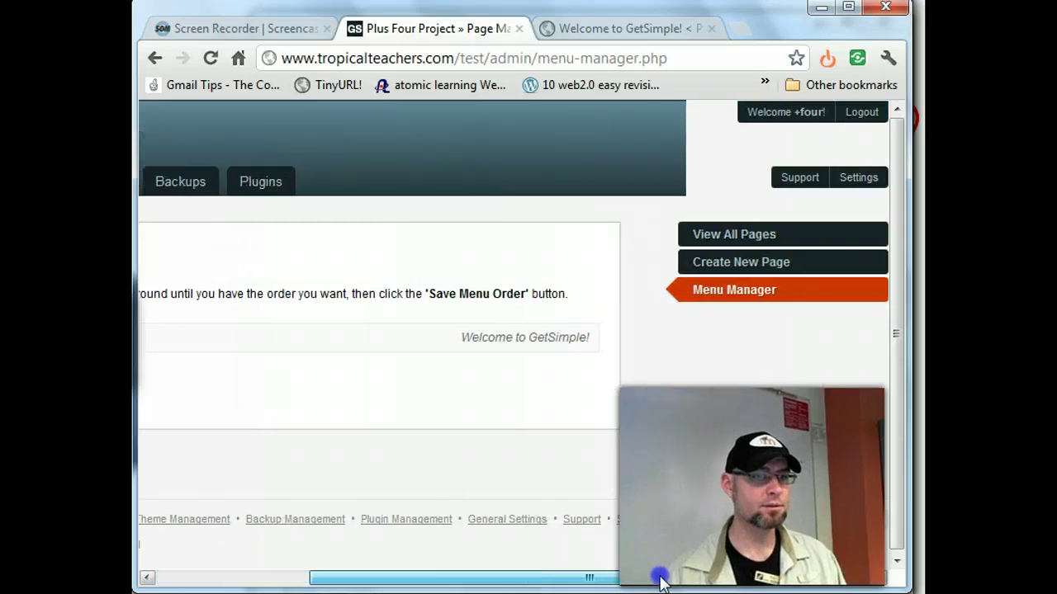
{"action": "left_click", "coordinate": [754, 234]}
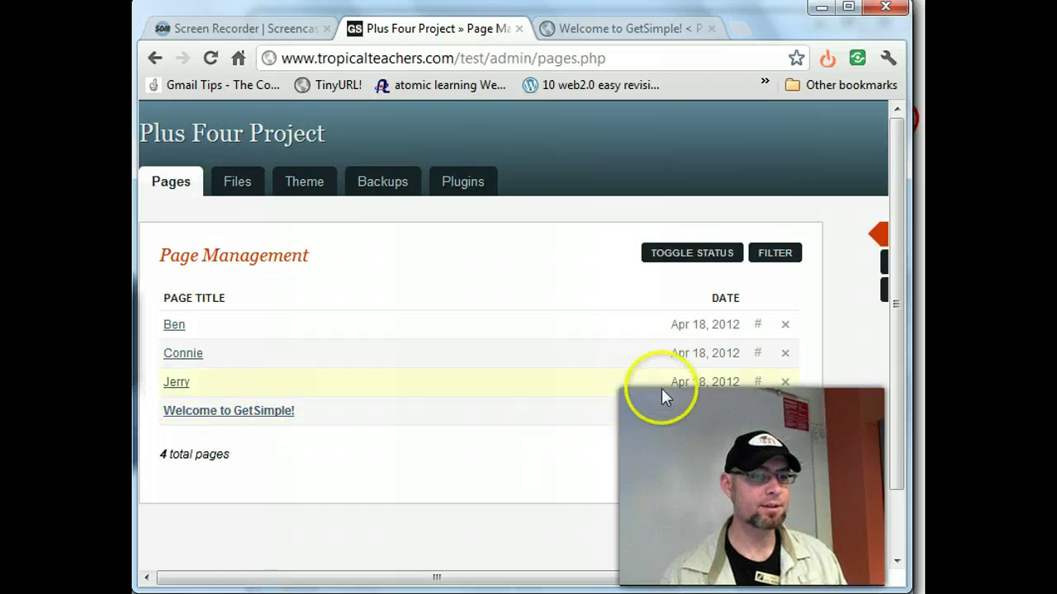
{"action": "left_click", "coordinate": [715, 261]}
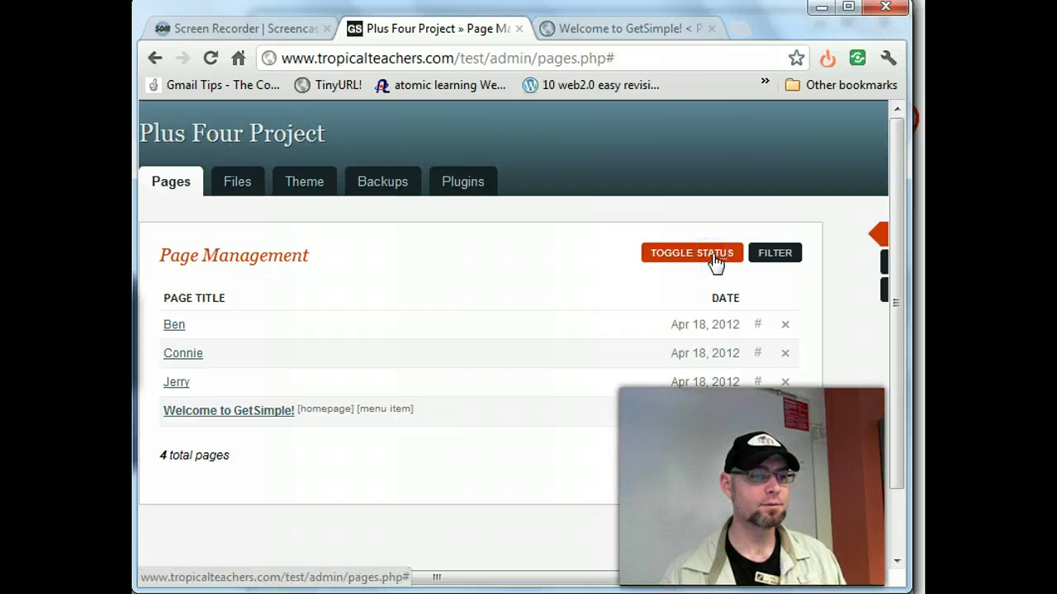
{"action": "left_click", "coordinate": [176, 382]}
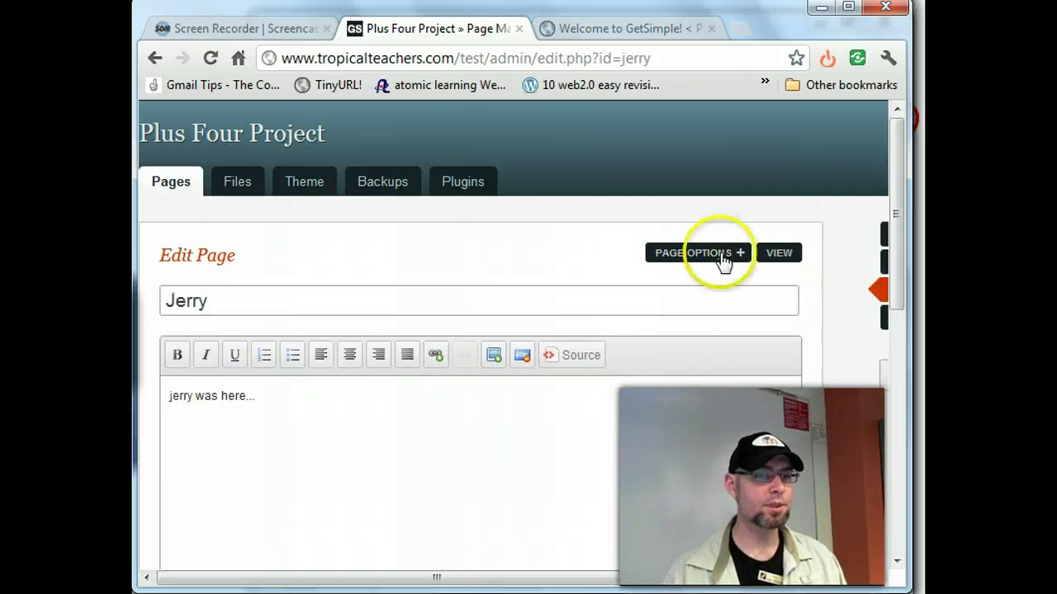
- Make Jerry a child of index and add it to the menu with priority 2
{"action": "left_click", "coordinate": [719, 256]}
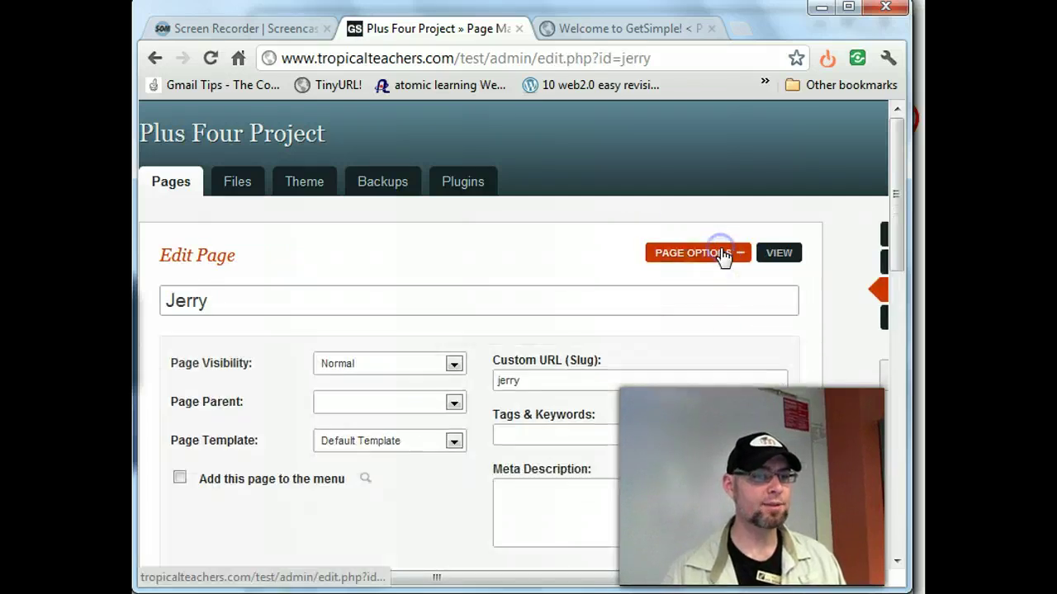
{"action": "left_click", "coordinate": [453, 403]}
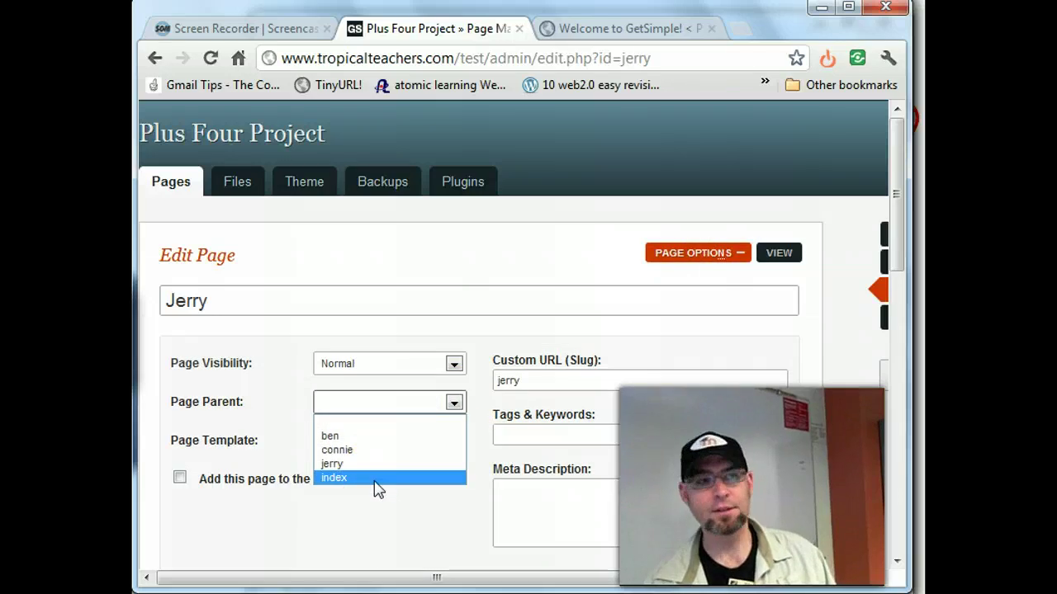
{"action": "left_click", "coordinate": [373, 479]}
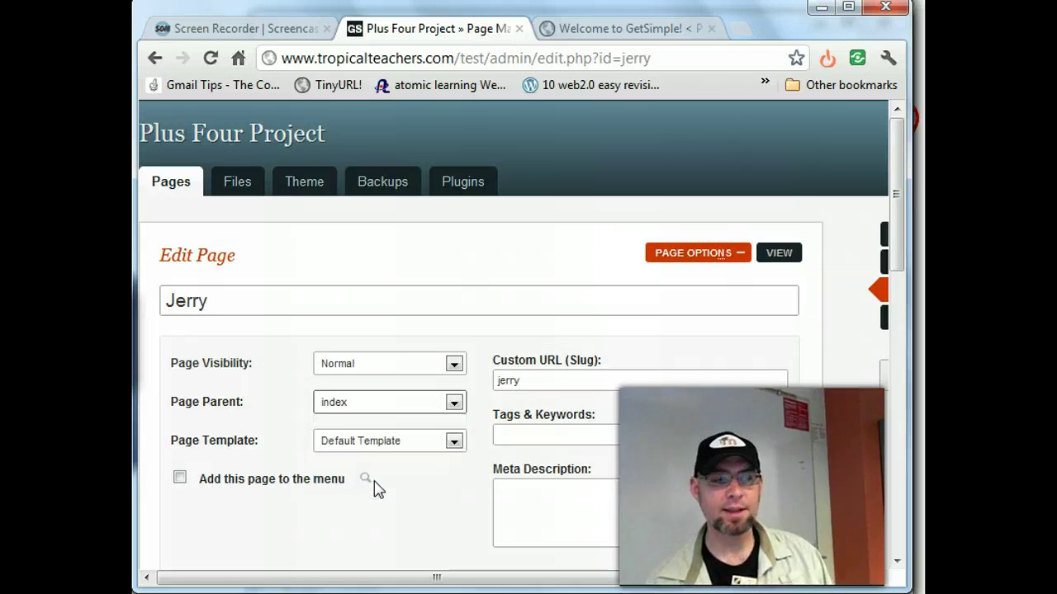
{"action": "left_click", "coordinate": [405, 492]}
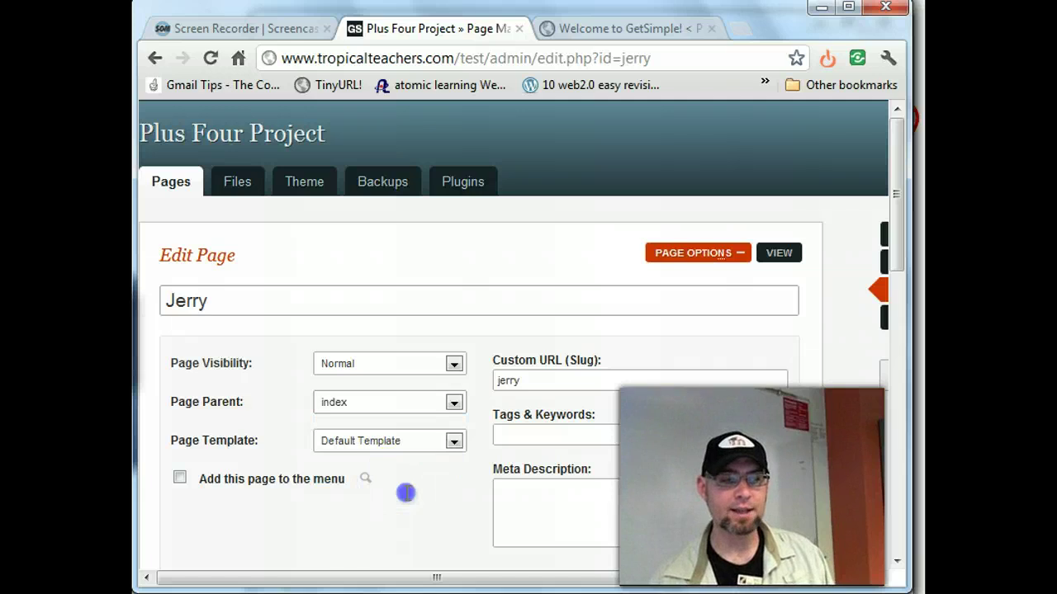
{"action": "left_click", "coordinate": [179, 477]}
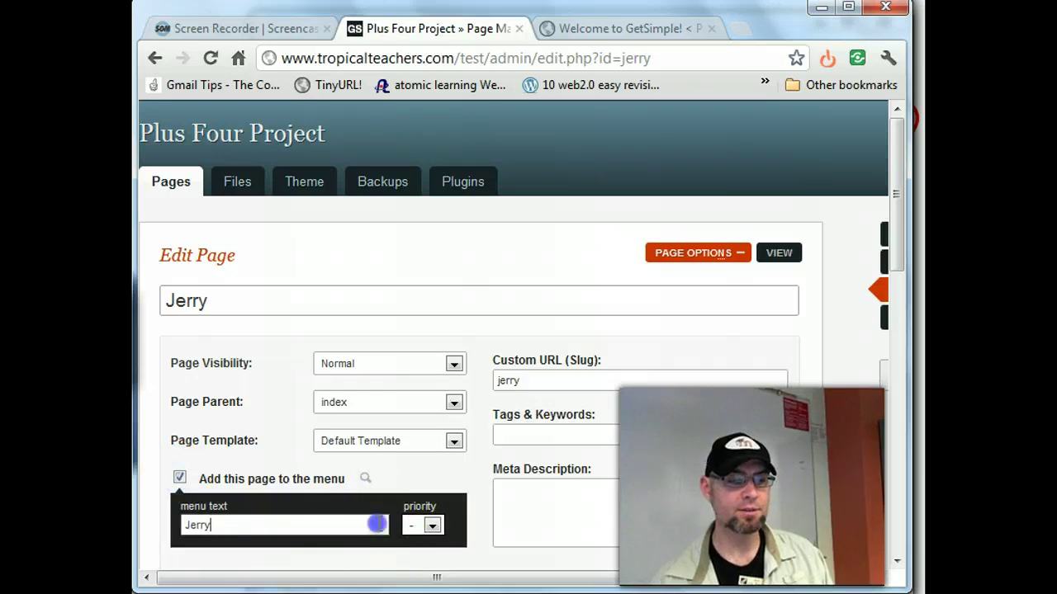
{"action": "left_click", "coordinate": [431, 526]}
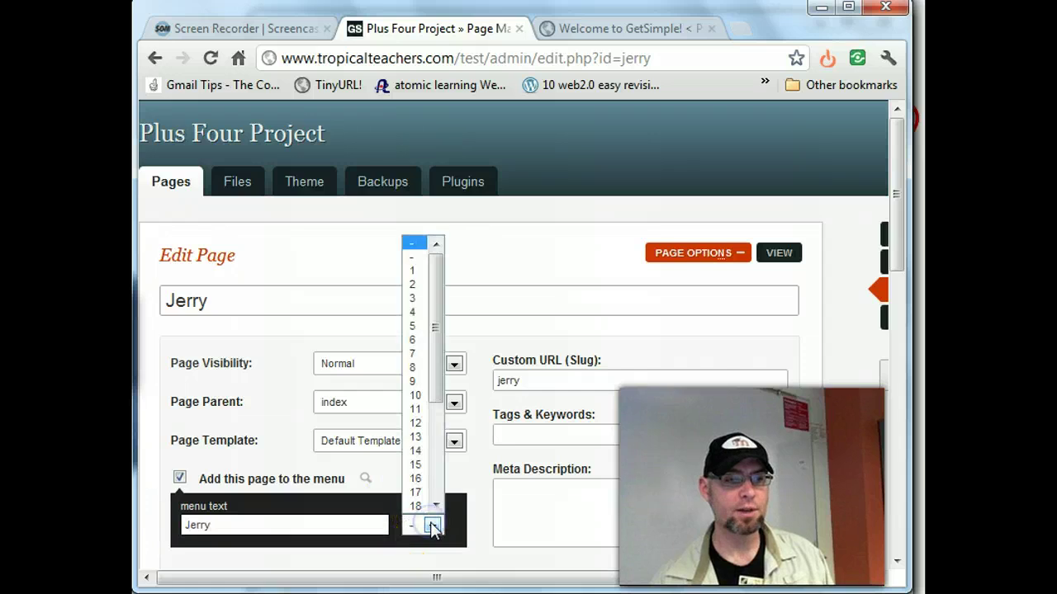
{"action": "left_click", "coordinate": [418, 284]}
- Save Jerry's updated settings and reload the public homepage to show the new menu item
{"action": "scroll", "coordinate": [828, 491], "scroll_direction": "down", "scroll_amount": 6}
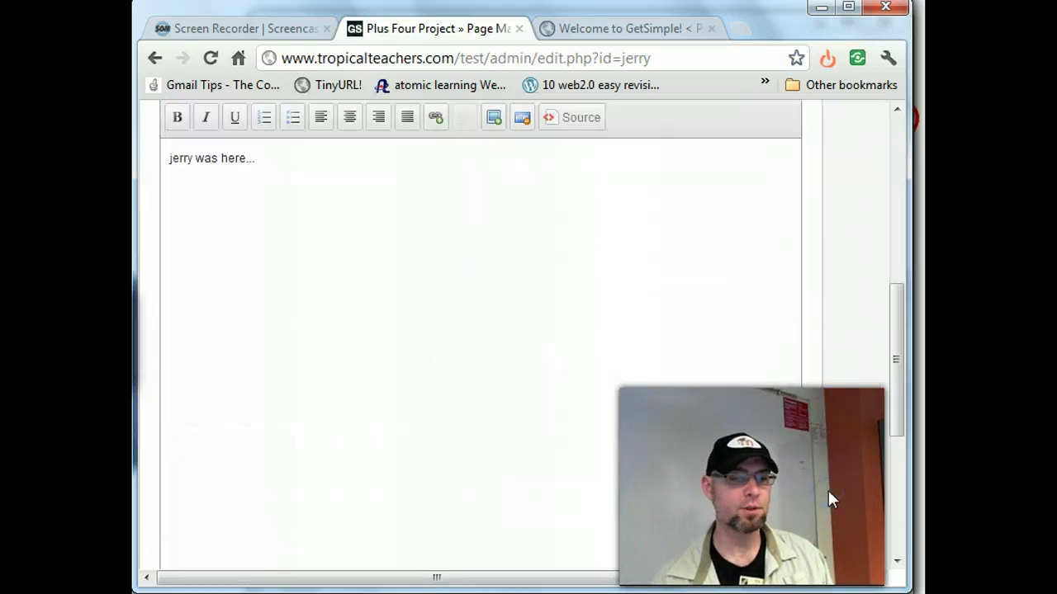
{"action": "scroll", "coordinate": [828, 490], "scroll_direction": "down", "scroll_amount": 5}
{"action": "scroll", "coordinate": [471, 424], "scroll_direction": "up", "scroll_amount": 12}
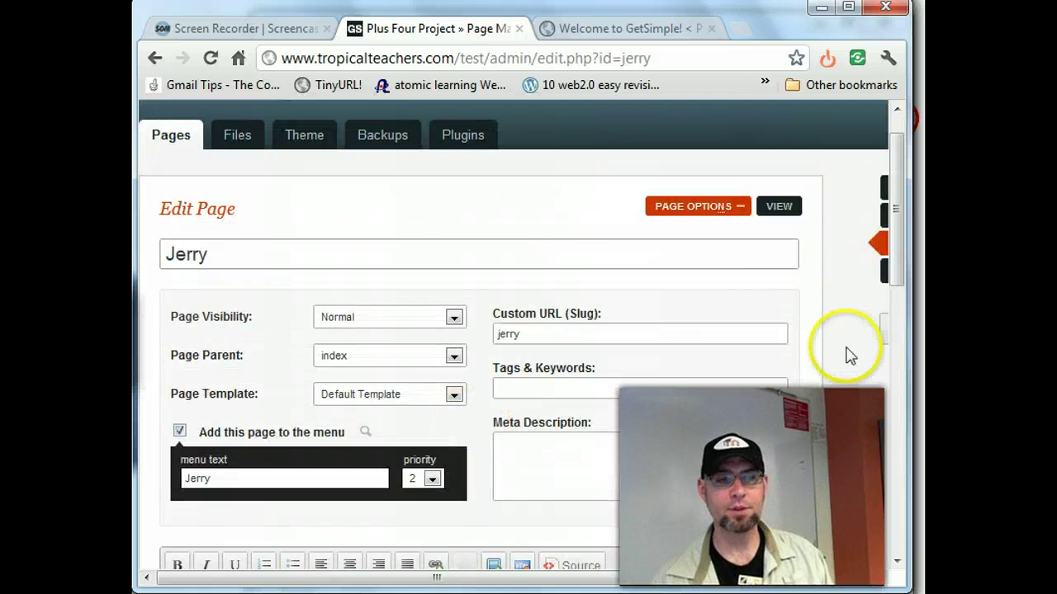
{"action": "scroll", "coordinate": [217, 541], "scroll_direction": "down", "scroll_amount": 6}
{"action": "scroll", "coordinate": [217, 540], "scroll_direction": "down", "scroll_amount": 5}
{"action": "left_click", "coordinate": [220, 352]}
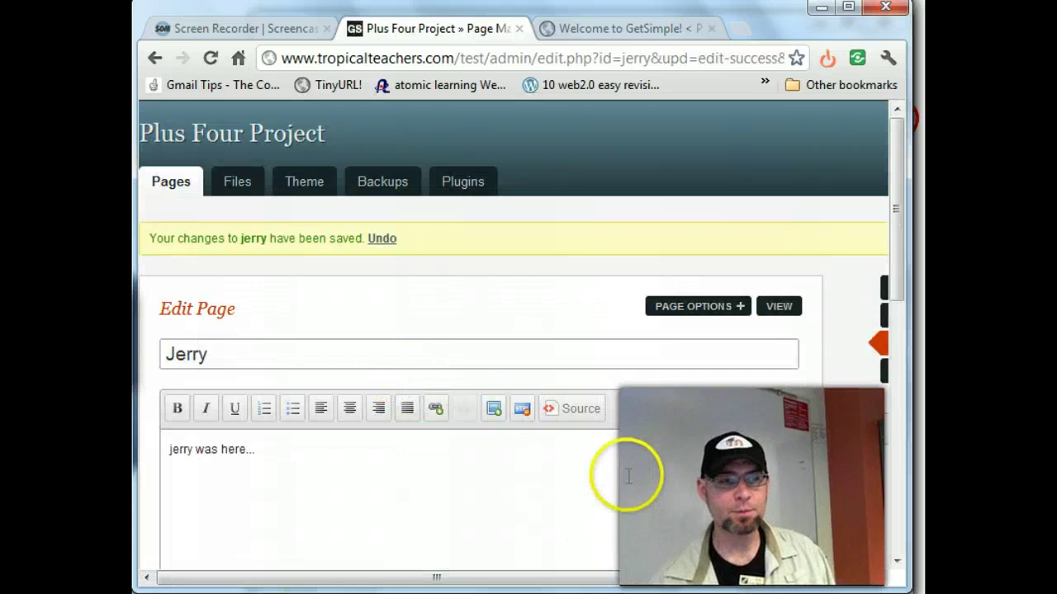
{"action": "left_click", "coordinate": [607, 31]}
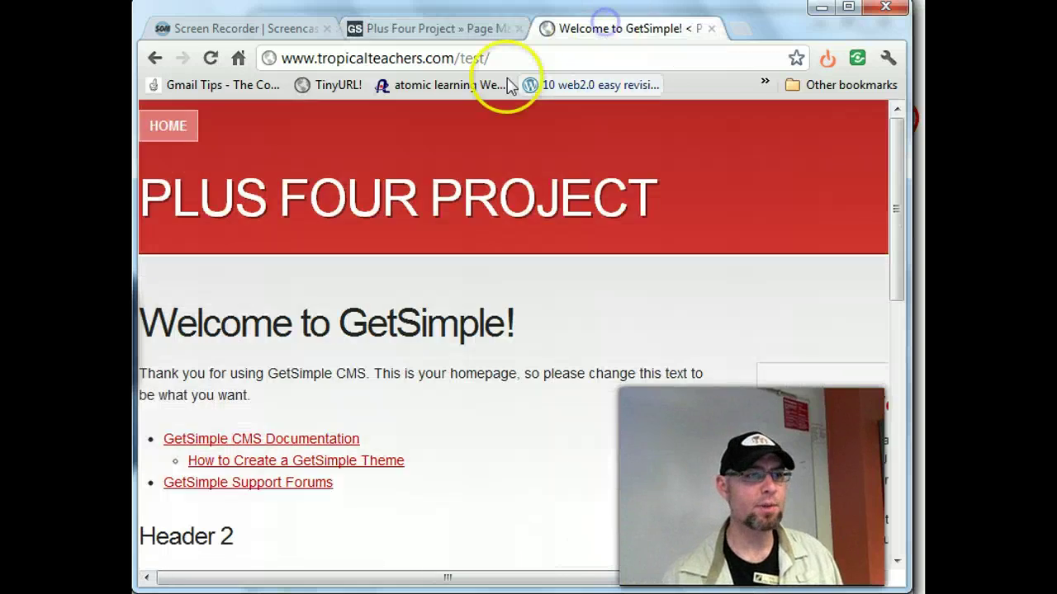
{"action": "left_click", "coordinate": [209, 56]}
- List all pages with their homepage and menu status, then open the Welcome to GetSimple! homepage
{"action": "scroll", "coordinate": [647, 458], "scroll_direction": "down", "scroll_amount": 8}
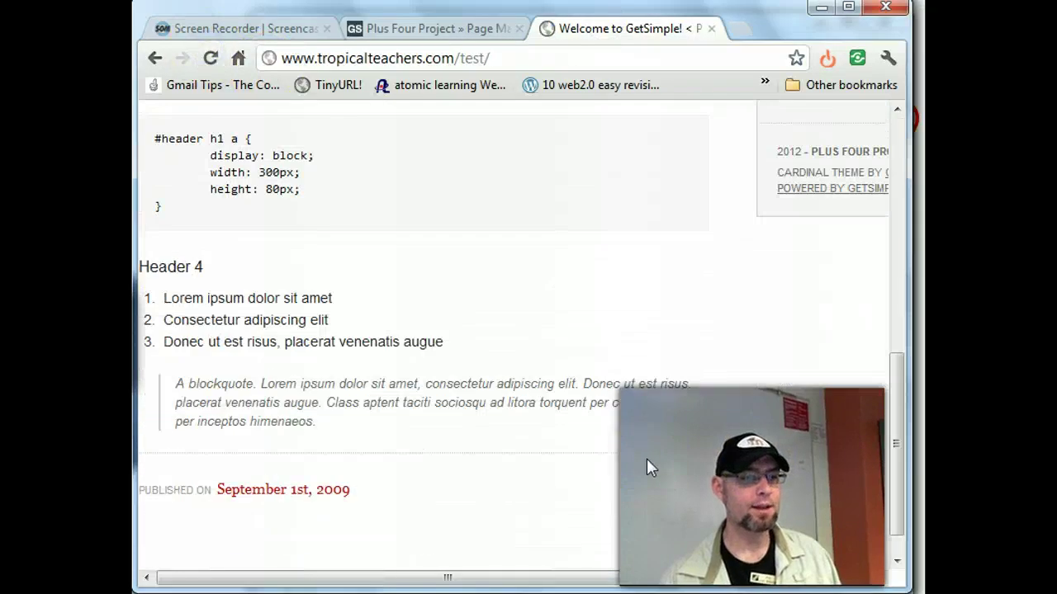
{"action": "scroll", "coordinate": [646, 458], "scroll_direction": "up", "scroll_amount": 8}
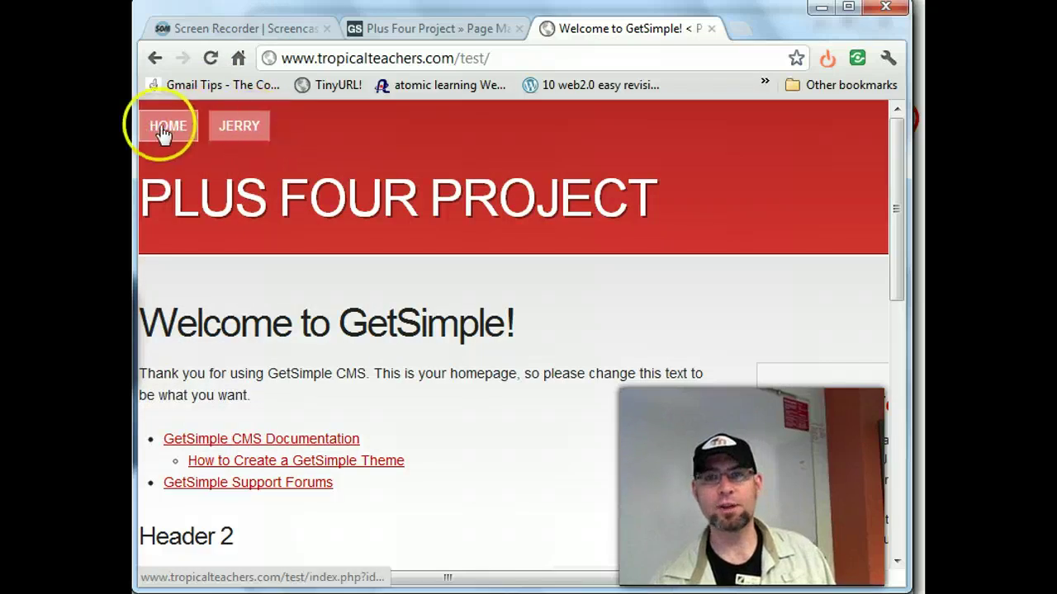
{"action": "left_click", "coordinate": [450, 31]}
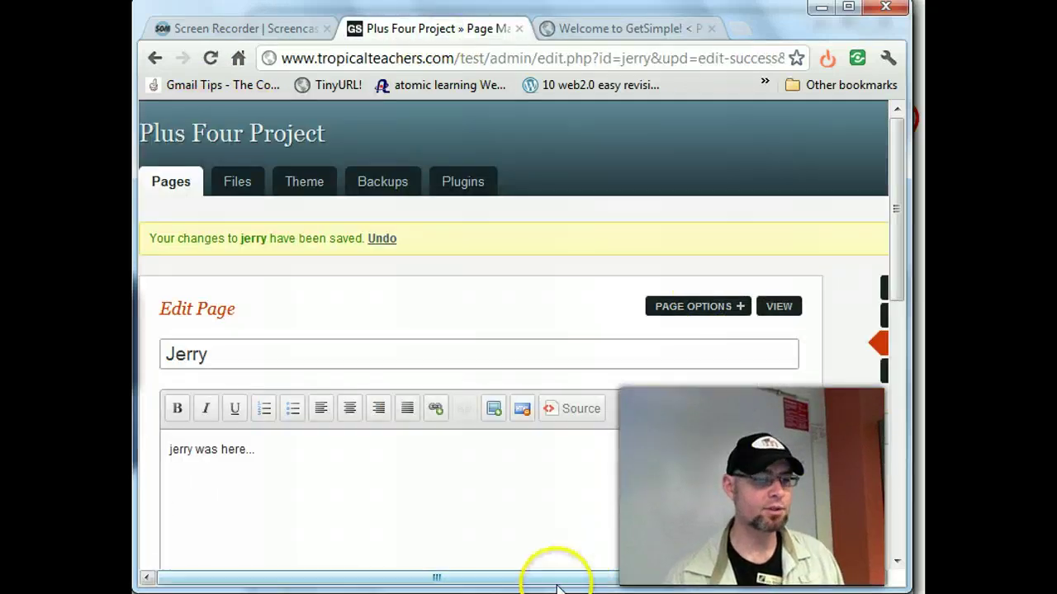
{"action": "left_click_drag", "start_coordinate": [559, 576], "coordinate": [677, 576]}
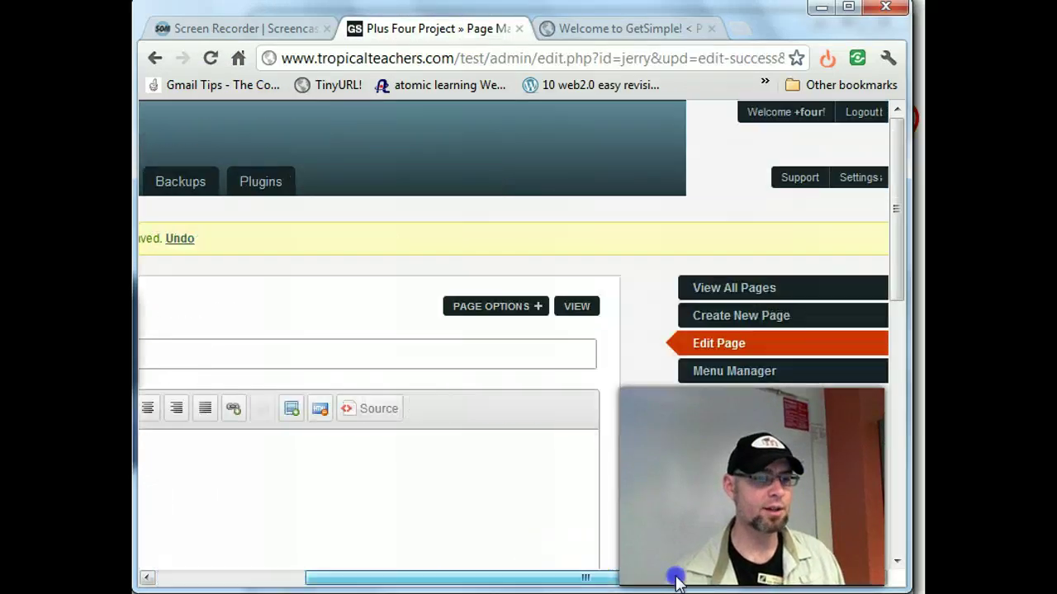
{"action": "left_click", "coordinate": [743, 288]}
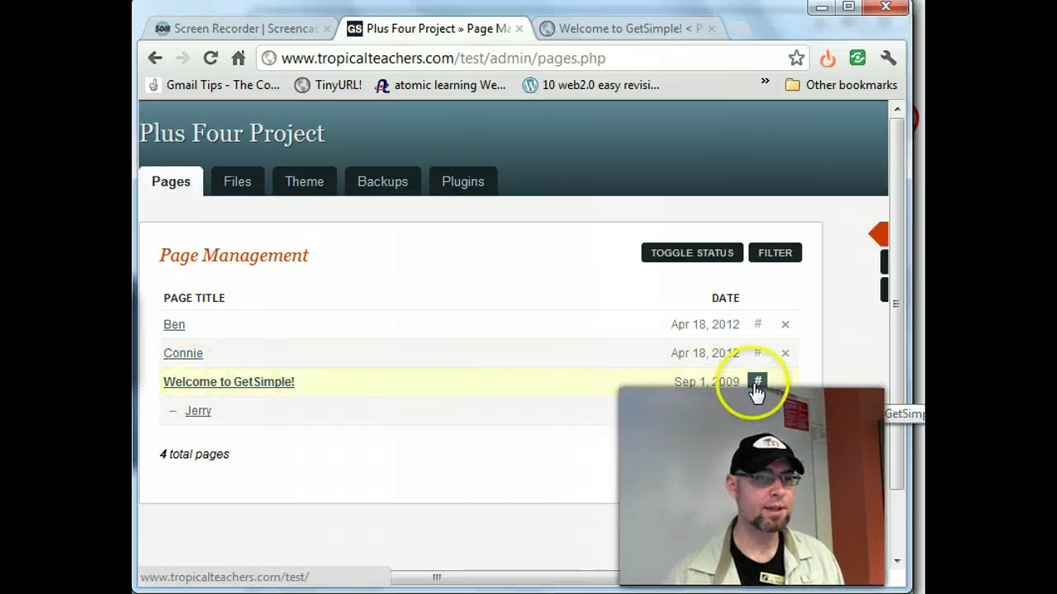
{"action": "left_click", "coordinate": [701, 259]}
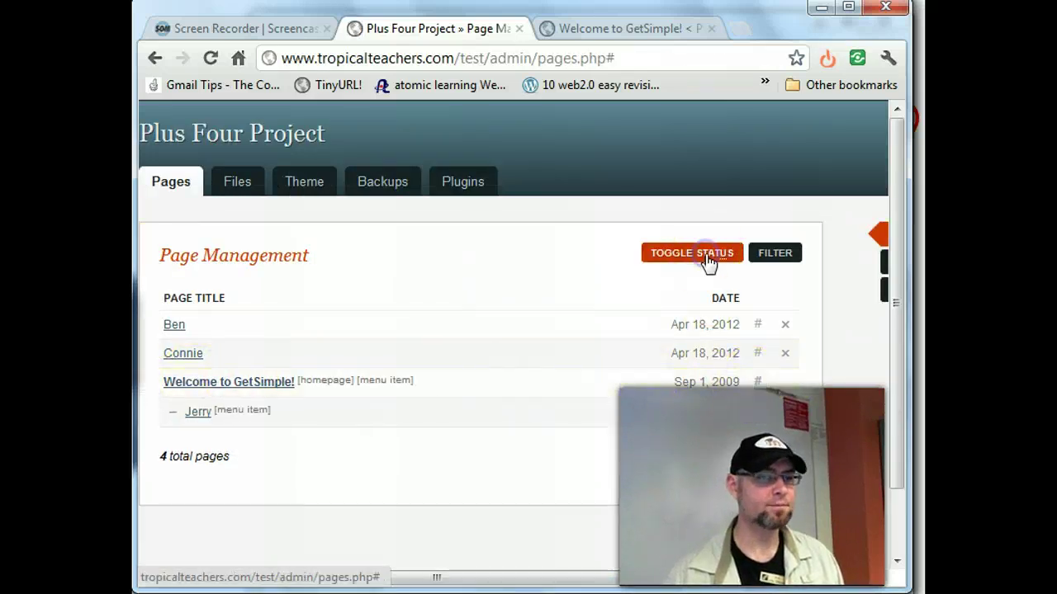
{"action": "left_click", "coordinate": [318, 377]}
{"action": "left_click", "coordinate": [265, 381]}
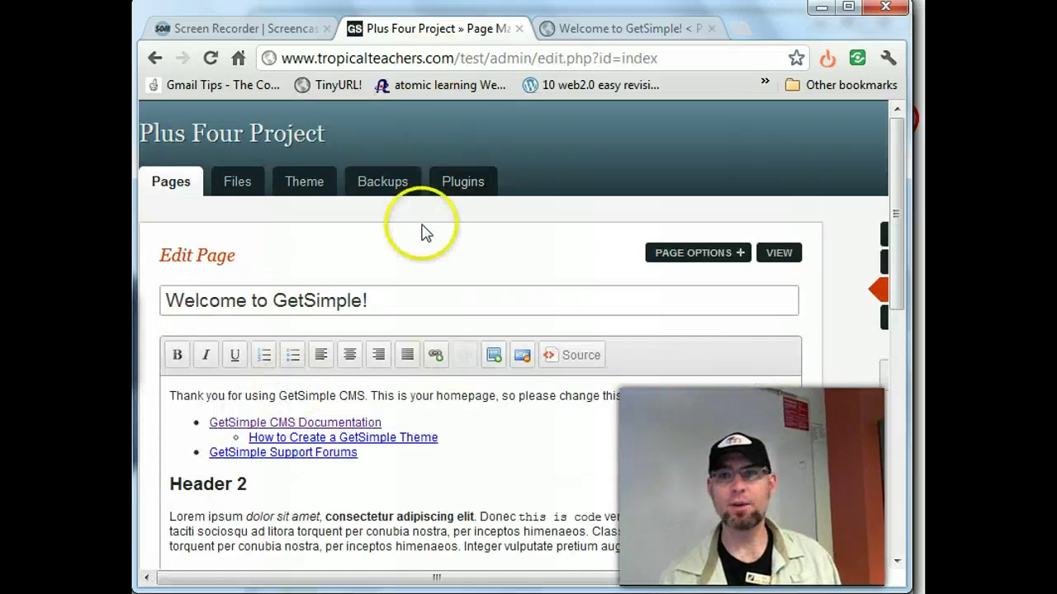
- Add 'Welcome to Plus 4' and 'Read this stuff later....' lines, cut the old content, and save
{"action": "scroll", "coordinate": [484, 323], "scroll_direction": "down", "scroll_amount": 2}
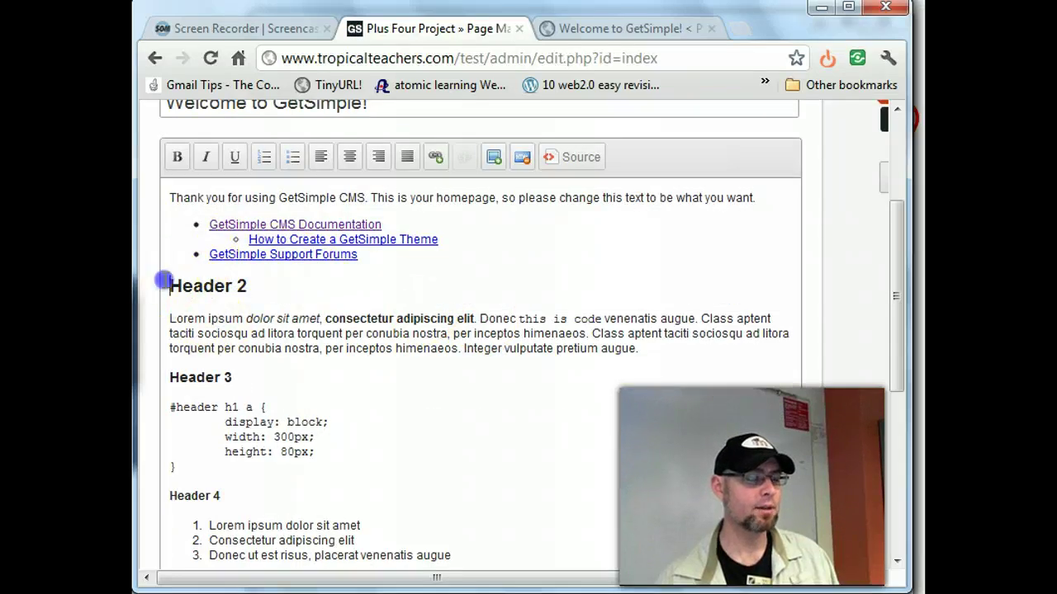
{"action": "left_click", "coordinate": [169, 198]}
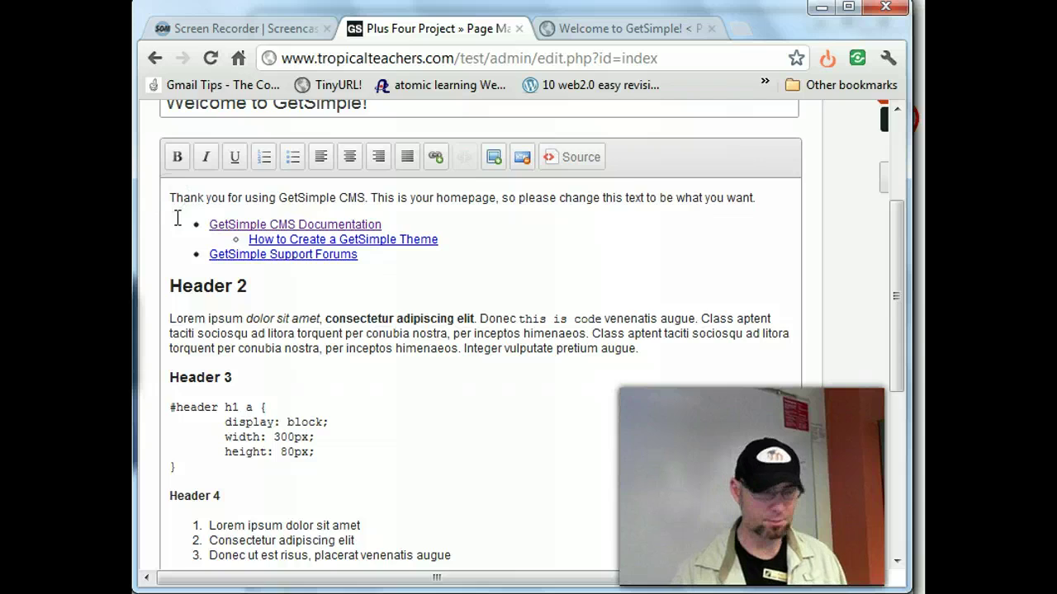
{"action": "key", "text": "Return"}
{"action": "key", "text": "Return"}
{"action": "left_click", "coordinate": [177, 219]}
{"action": "type", "text": "Read this stuff later...."}
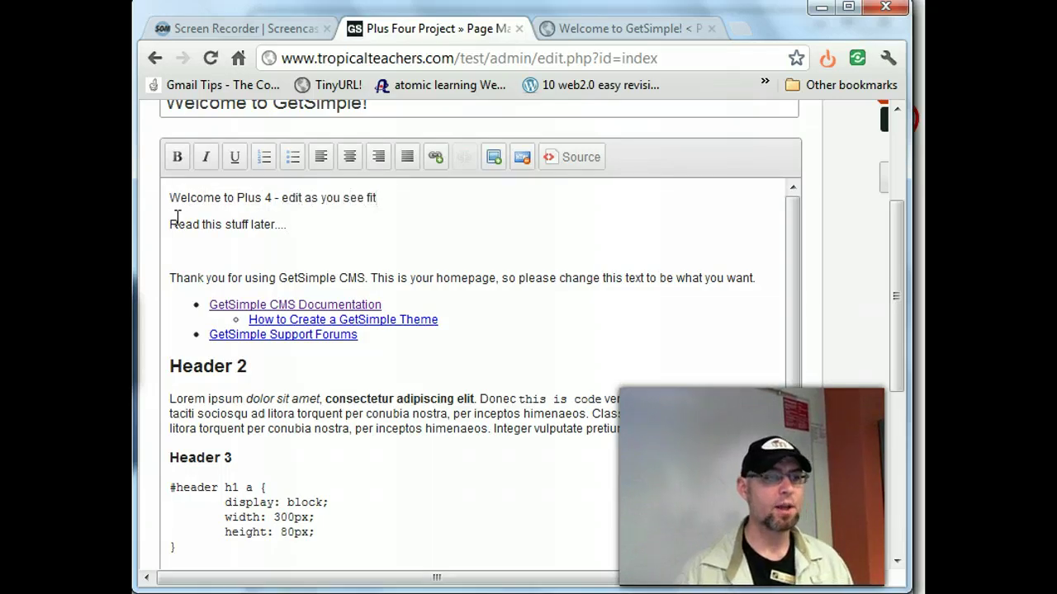
{"action": "left_click_drag", "start_coordinate": [186, 255], "coordinate": [323, 272]}
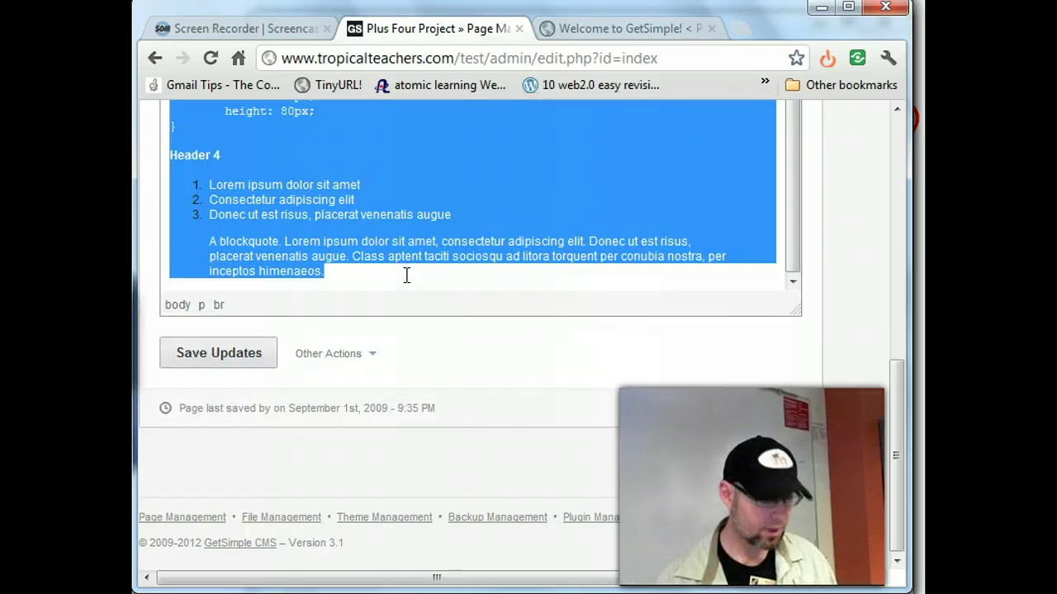
{"action": "key", "text": "Delete"}
{"action": "left_click", "coordinate": [454, 272]}
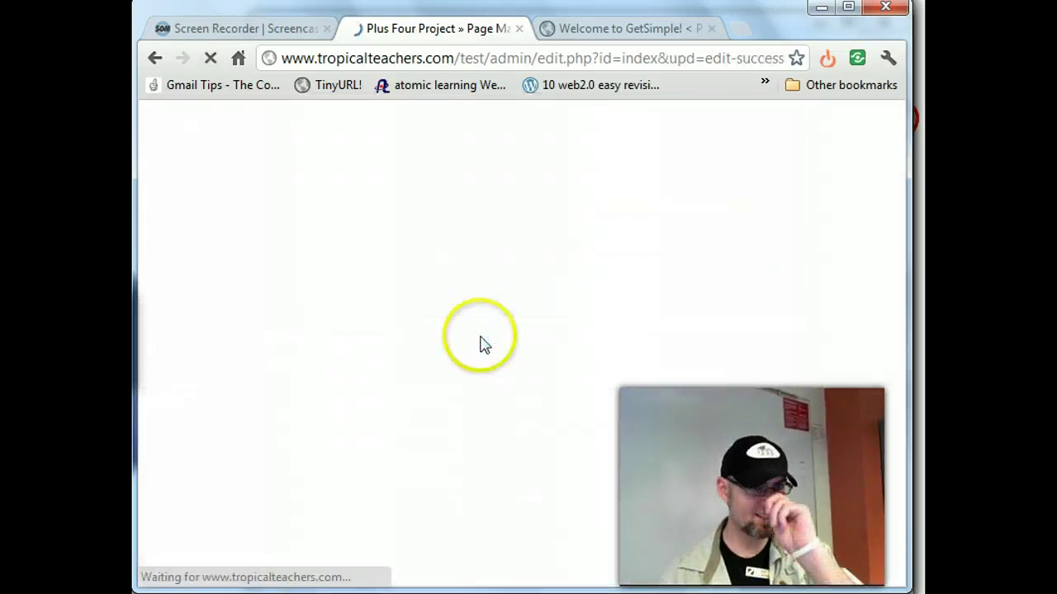
{"action": "left_click_drag", "start_coordinate": [649, 578], "coordinate": [830, 570]}
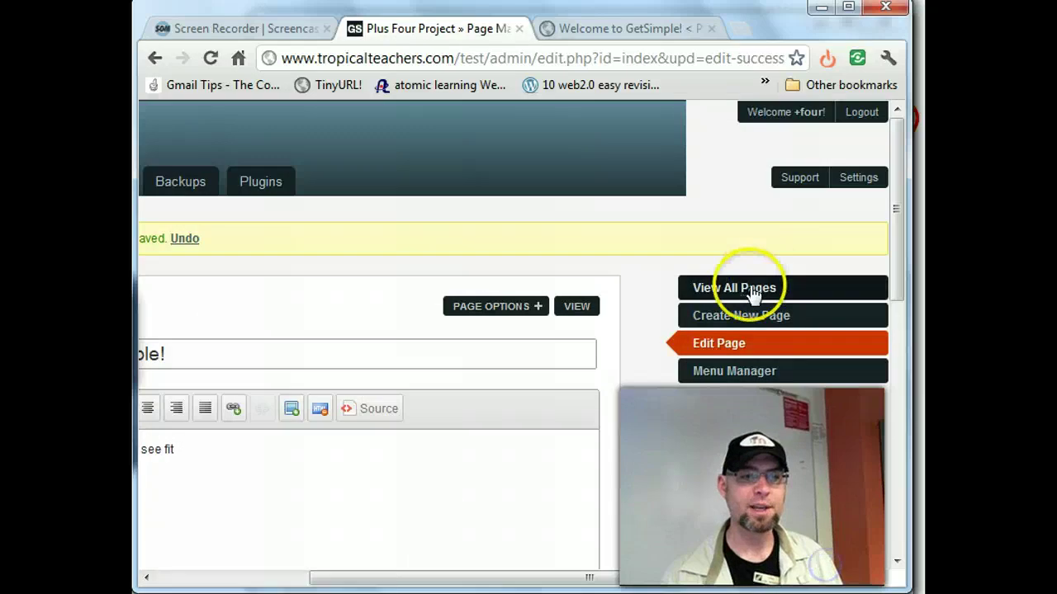
- Create a new page titled 'Old Index' and paste the old homepage content into its body
{"action": "left_click", "coordinate": [741, 315]}
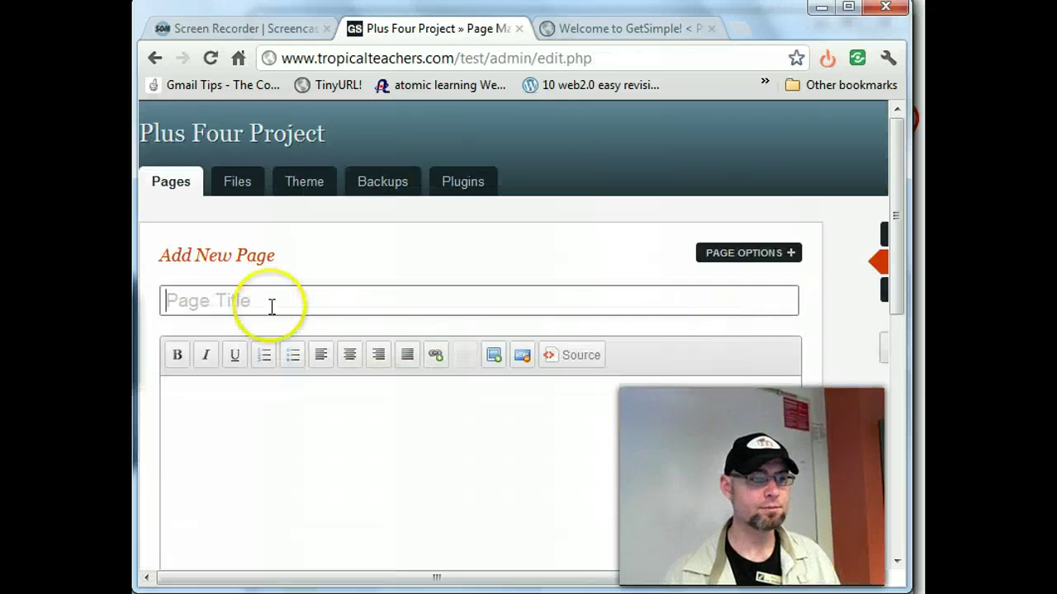
{"action": "left_click", "coordinate": [240, 300]}
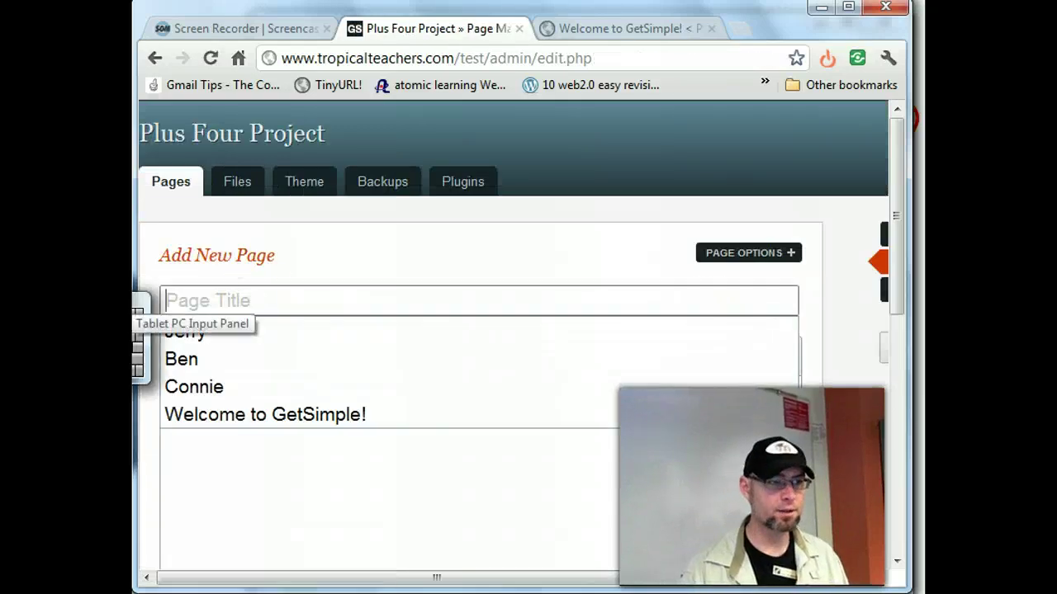
{"action": "type", "text": "Old Index"}
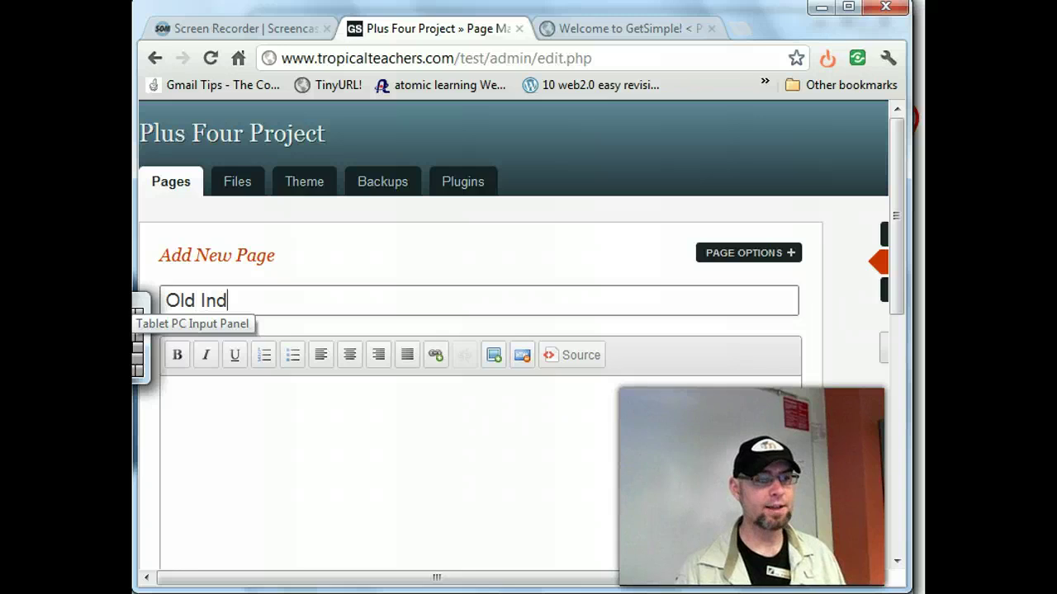
{"action": "left_click", "coordinate": [256, 444]}
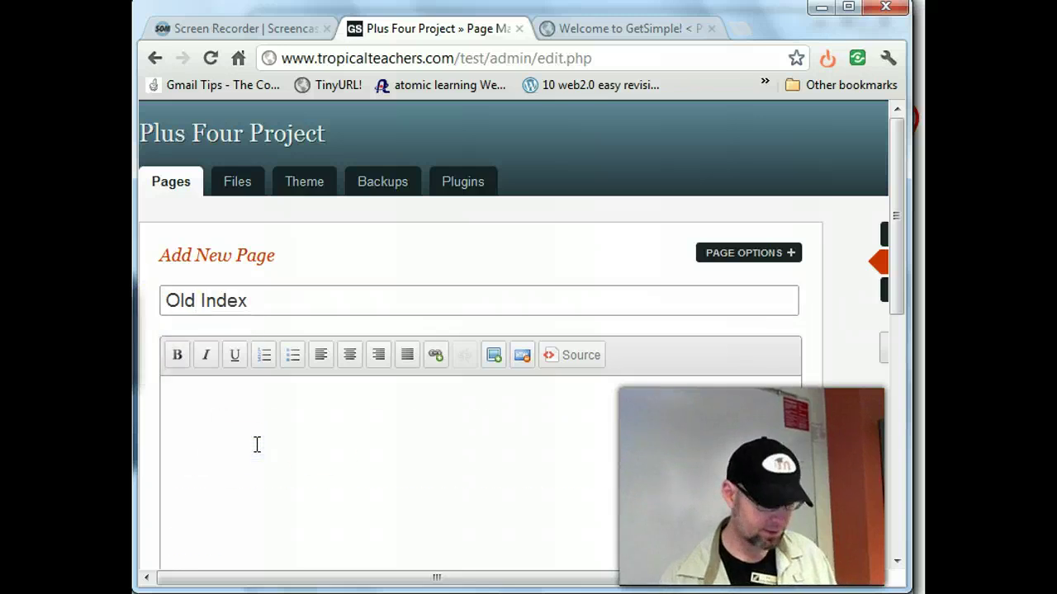
{"action": "key", "text": "ctrl+v"}
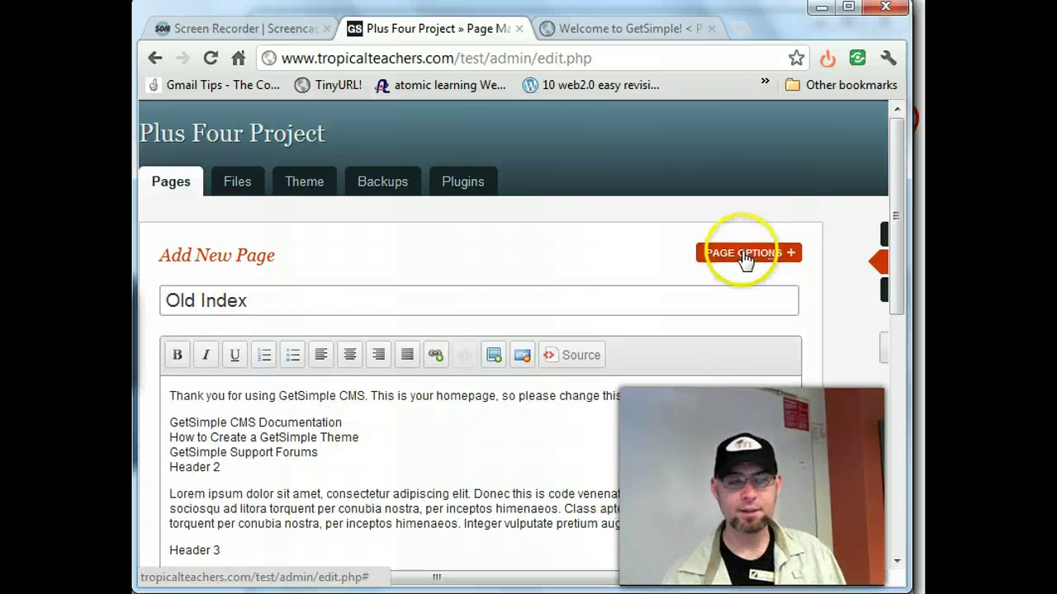
- Parent Old Index to index, add it to the menu as 'Instructions' with priority 18, and save
{"action": "left_click", "coordinate": [743, 255]}
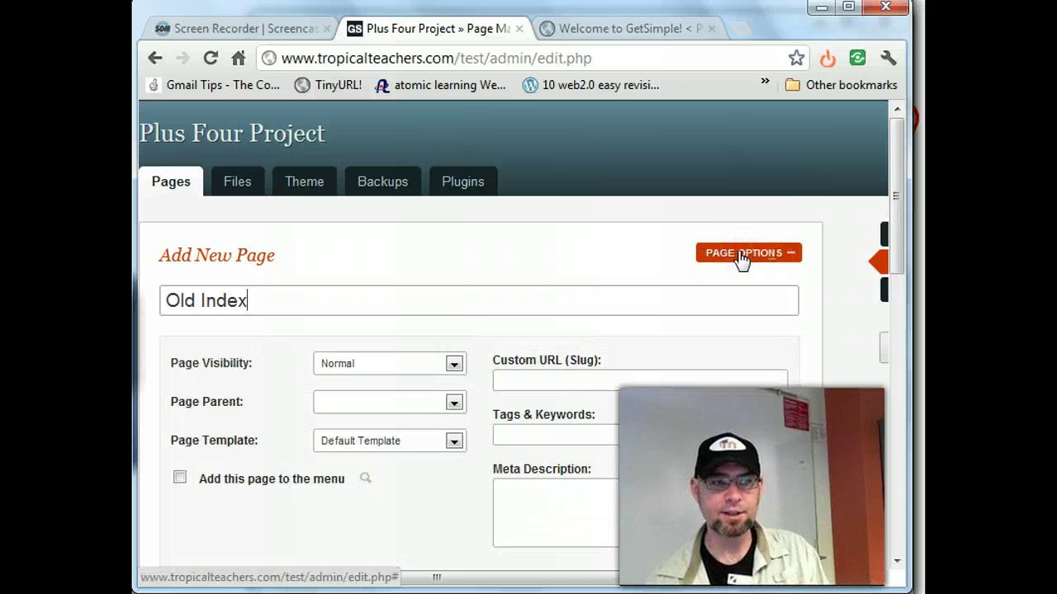
{"action": "left_click", "coordinate": [454, 402]}
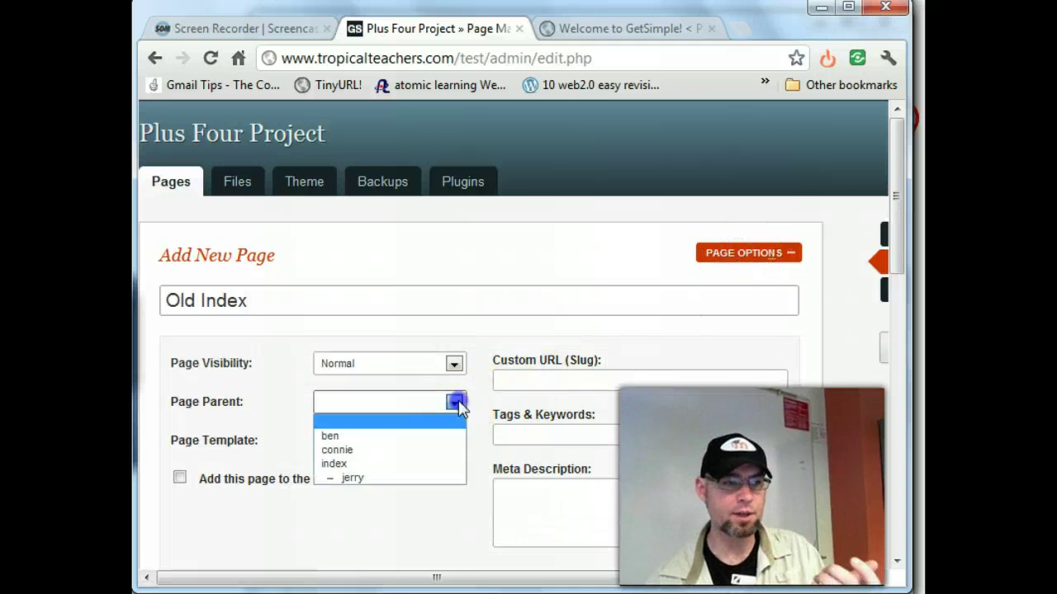
{"action": "left_click", "coordinate": [419, 464]}
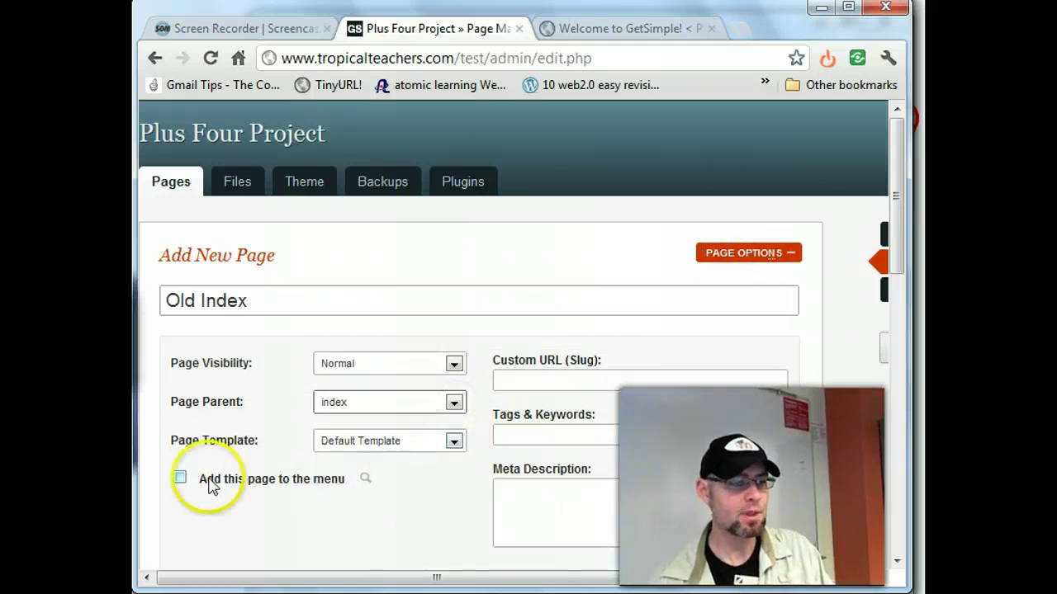
{"action": "left_click", "coordinate": [179, 479]}
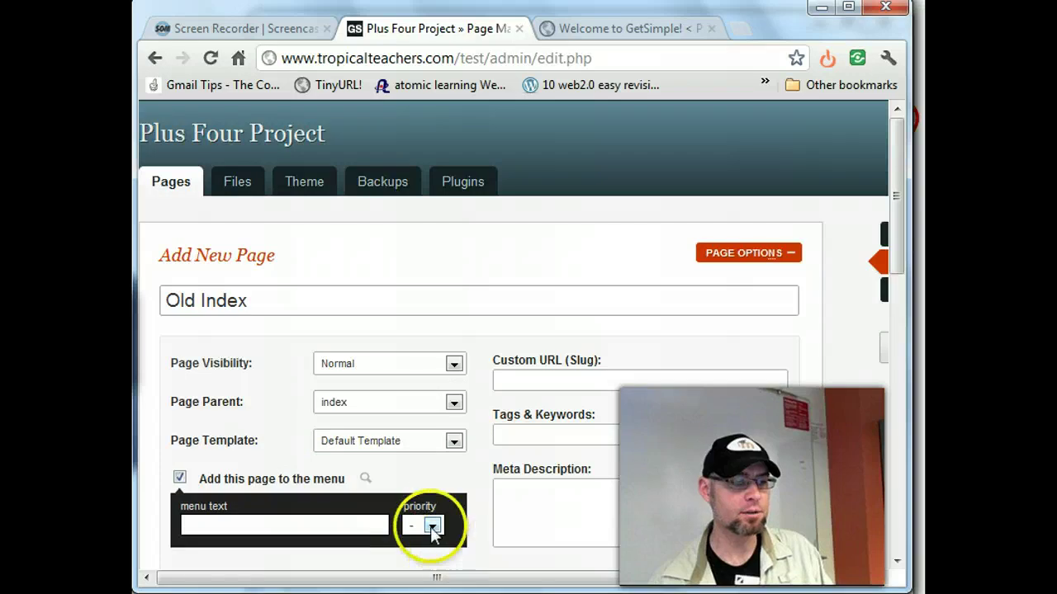
{"action": "left_click", "coordinate": [431, 525]}
{"action": "left_click", "coordinate": [423, 507]}
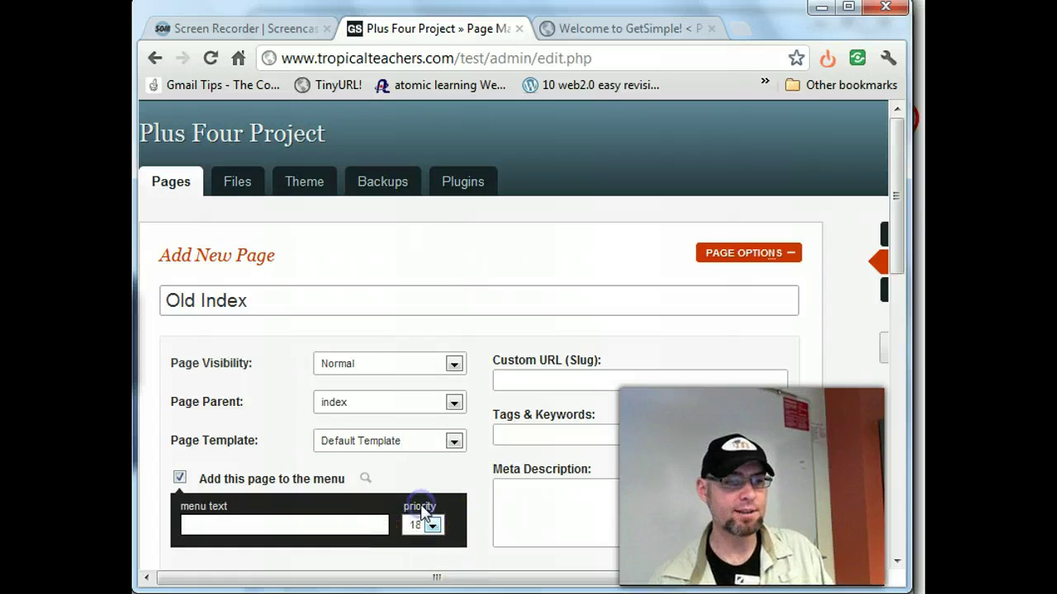
{"action": "left_click", "coordinate": [317, 523]}
{"action": "type", "text": "Instruc"}
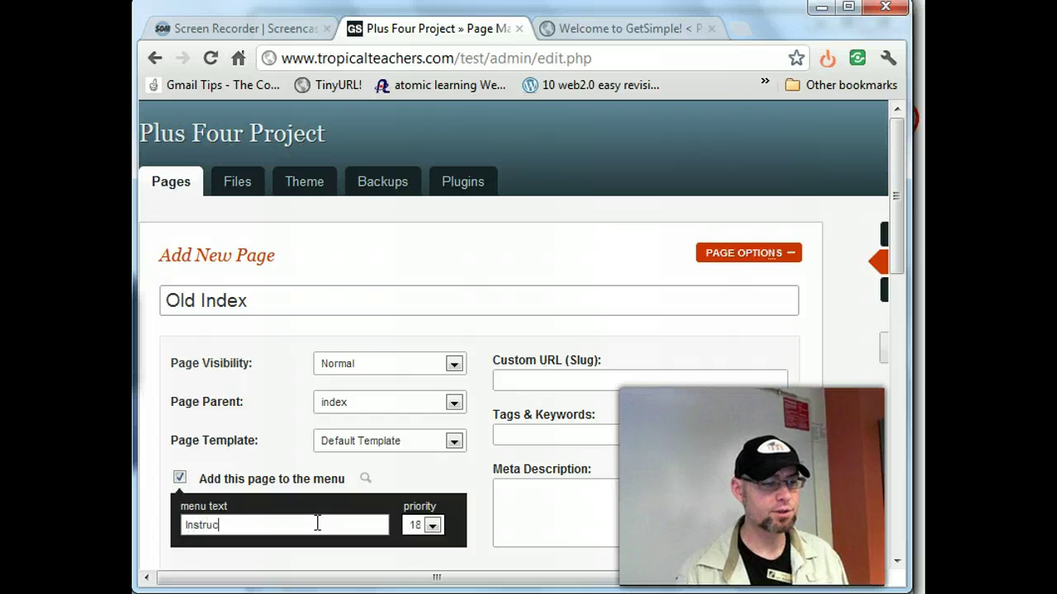
{"action": "type", "text": "tions"}
{"action": "scroll", "coordinate": [384, 459], "scroll_direction": "down", "scroll_amount": 15}
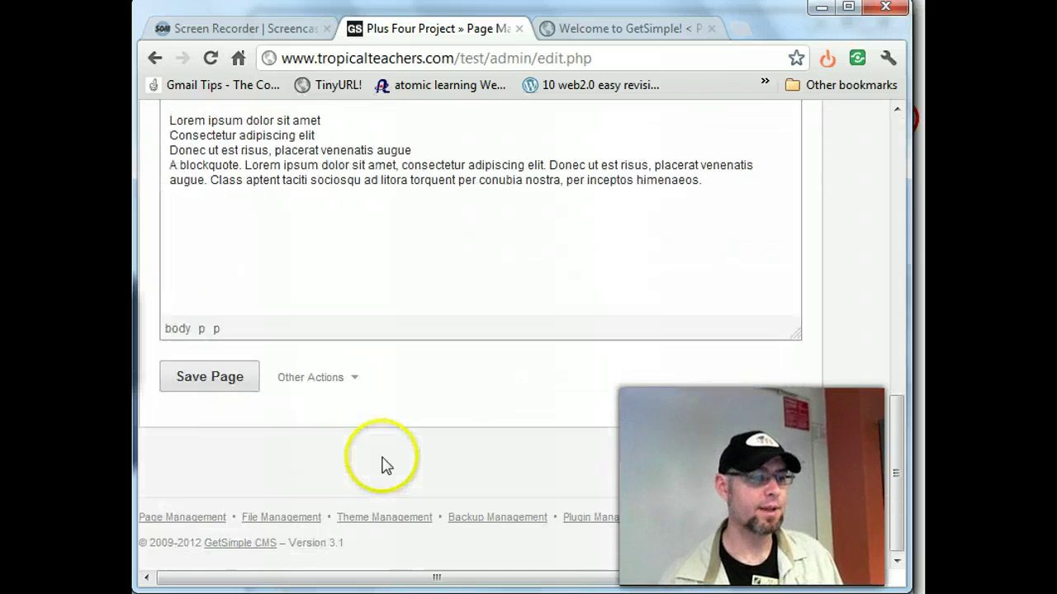
{"action": "left_click", "coordinate": [224, 383]}
{"action": "left_click", "coordinate": [613, 28]}
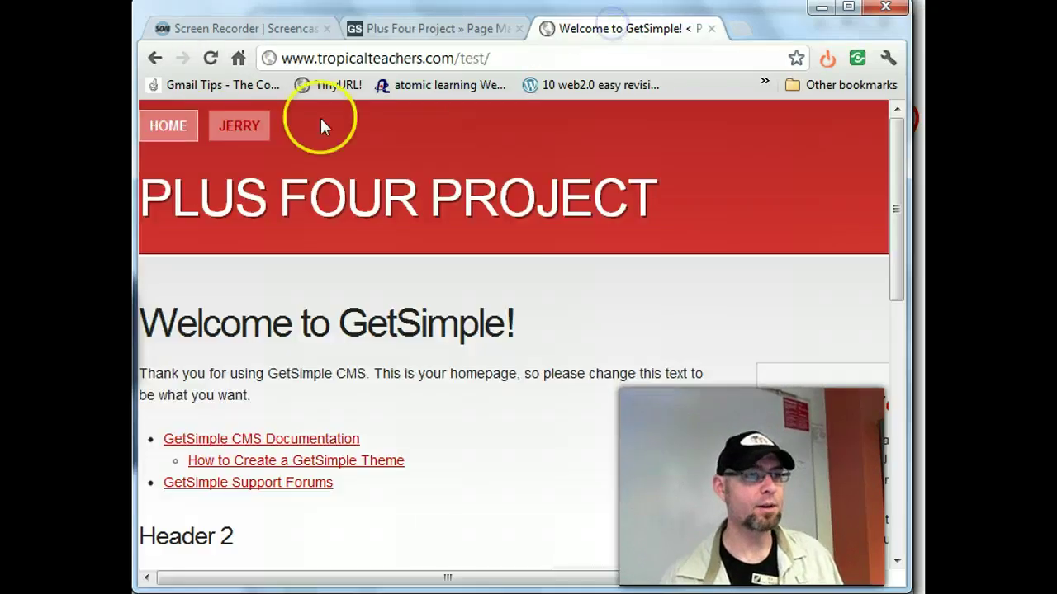
- Reload the public site to see the new intro text and the Instructions menu item
{"action": "left_click", "coordinate": [211, 58]}
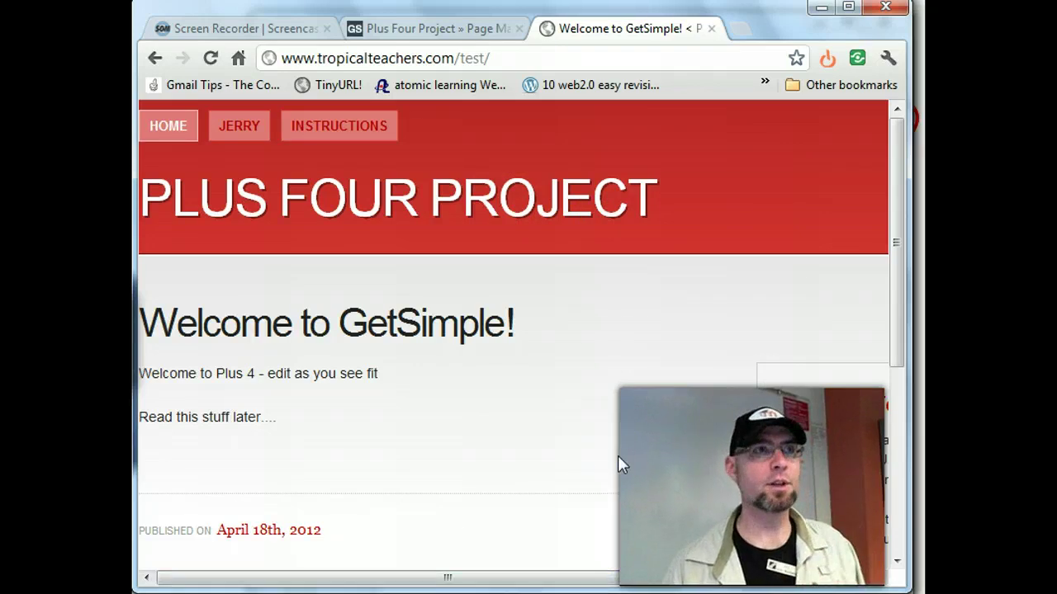
{"action": "left_click", "coordinate": [589, 497]}
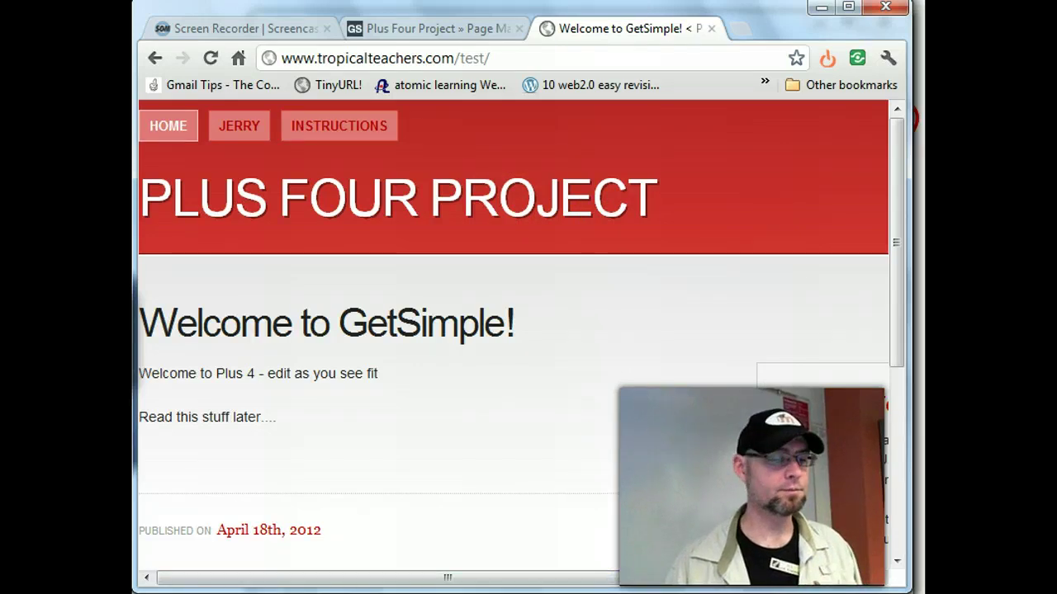